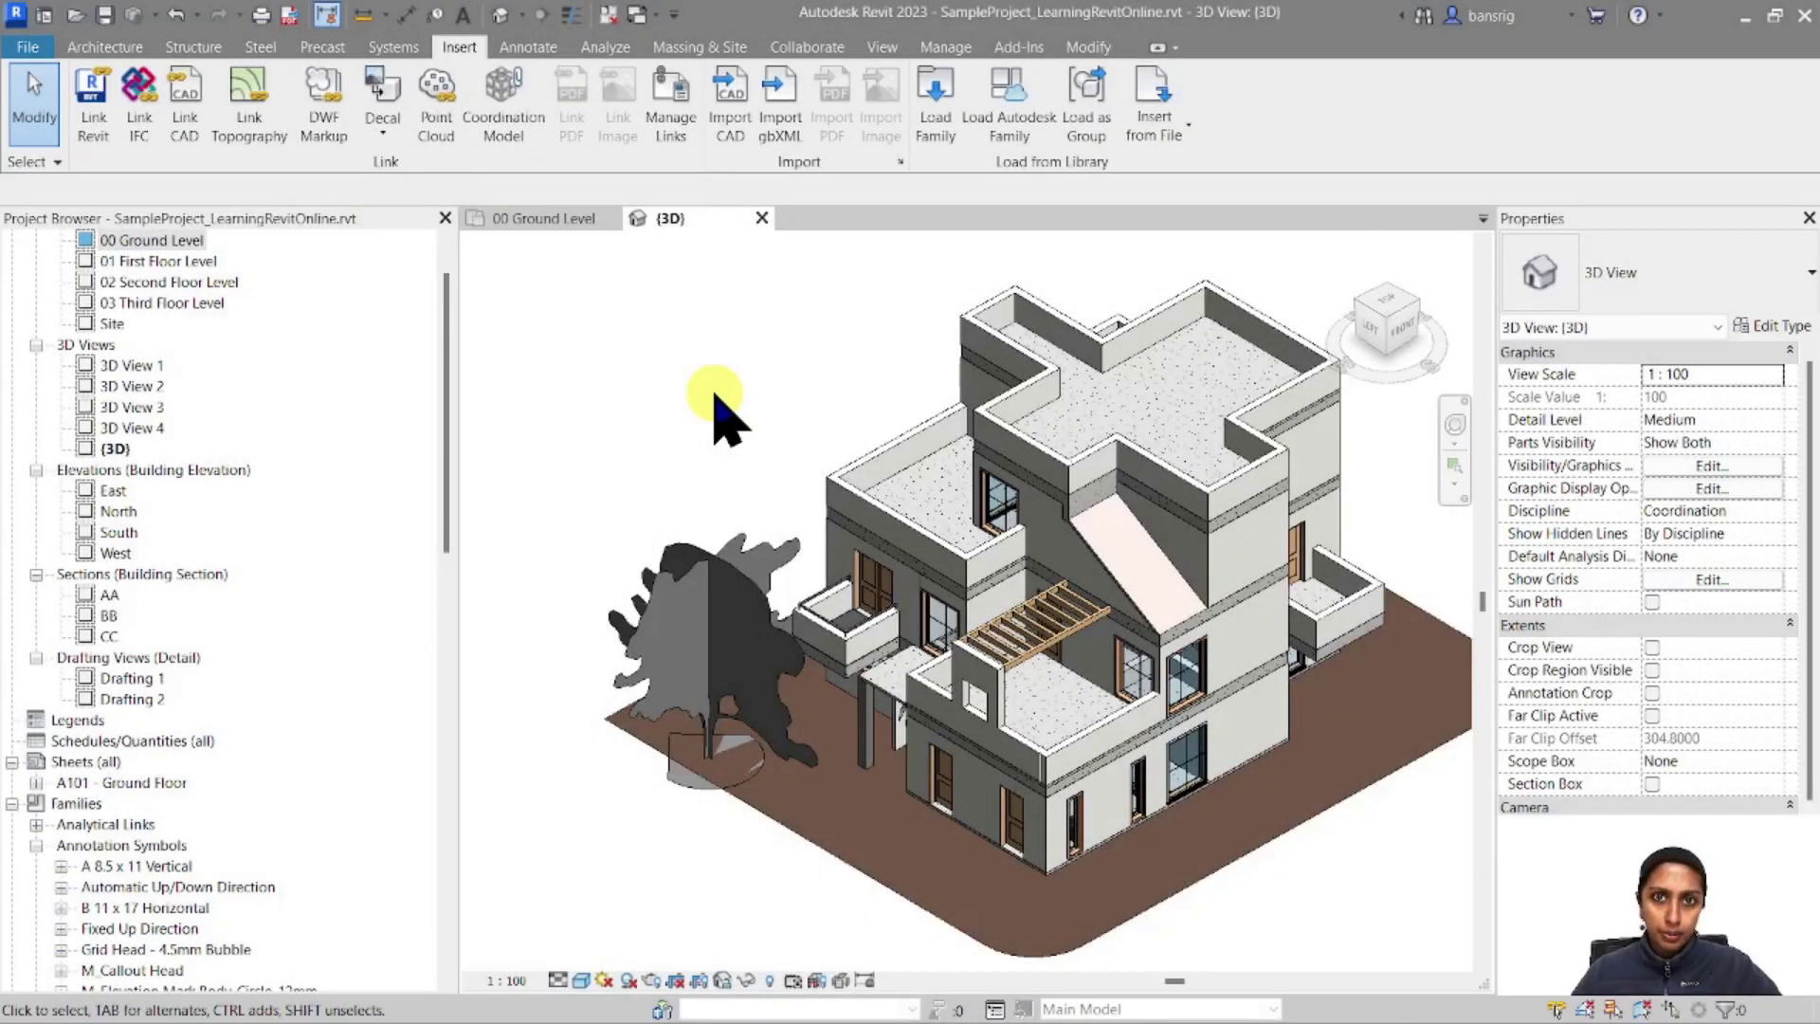
# Start a DWG export from the 00 Ground Level floor plan, limited to the current view/sheet only
pyautogui.doubleClick(144, 243)
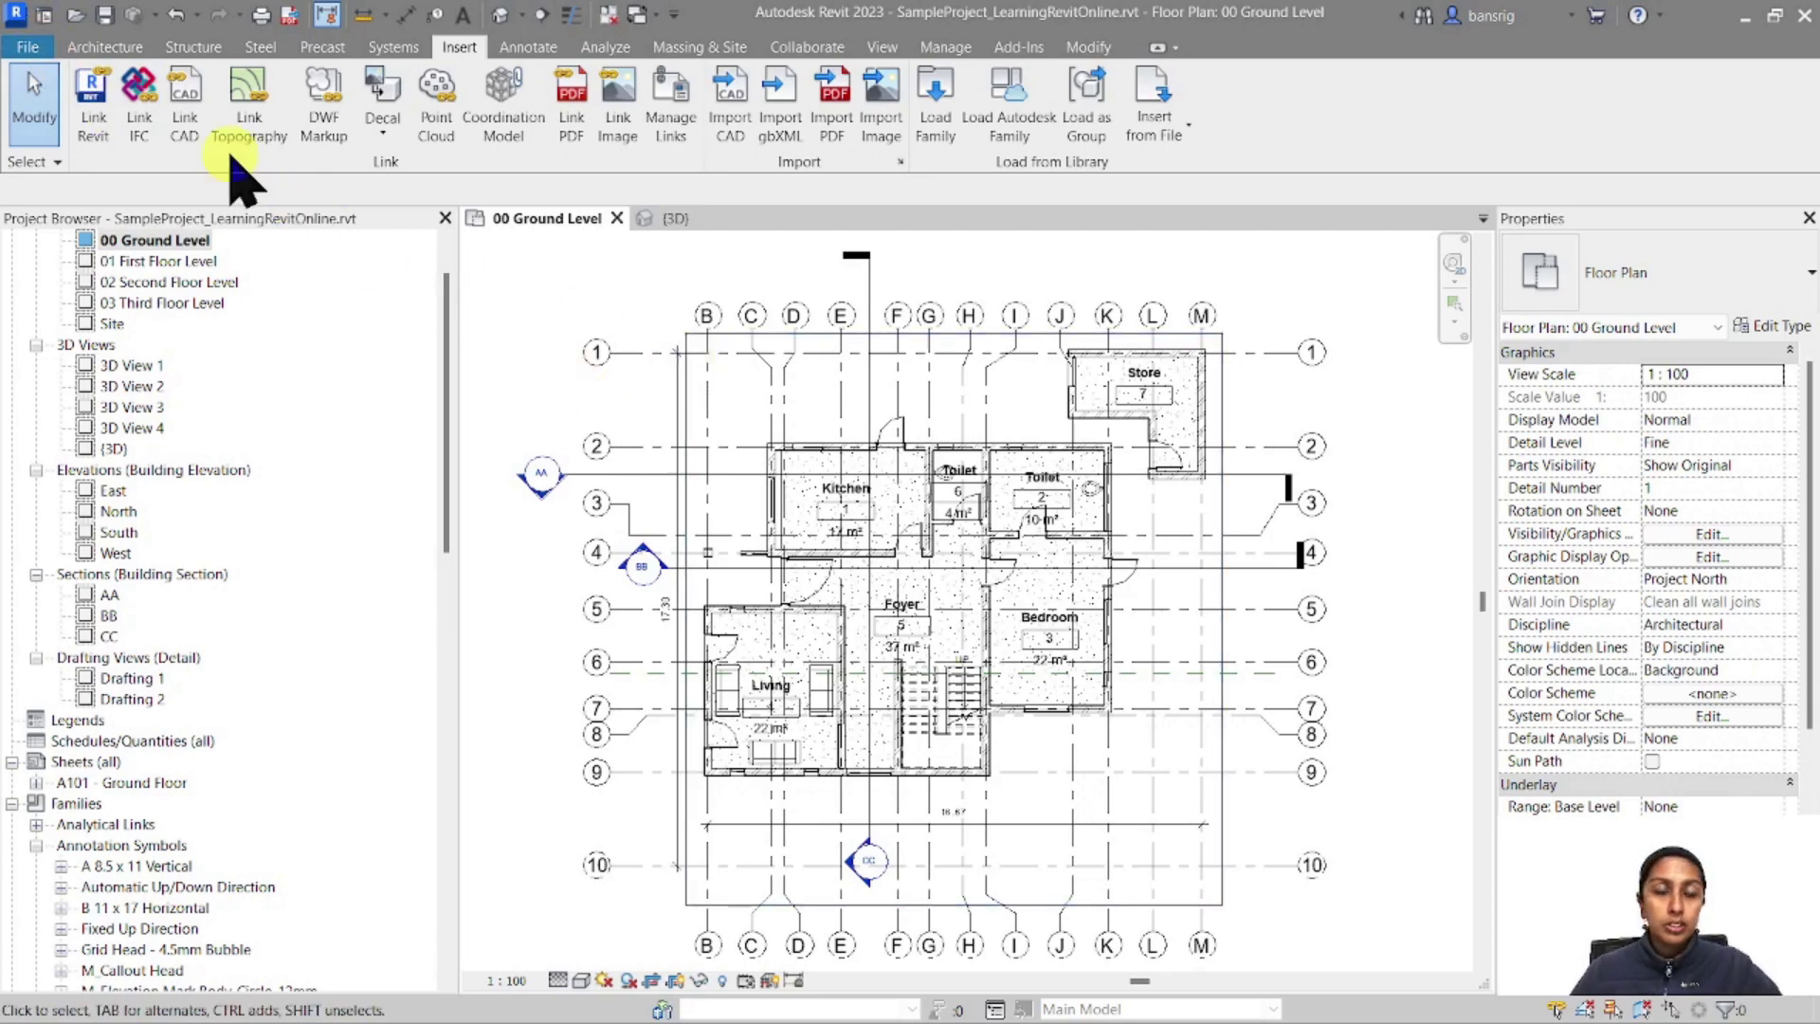
pyautogui.click(27, 47)
pyautogui.moveTo(80, 427)
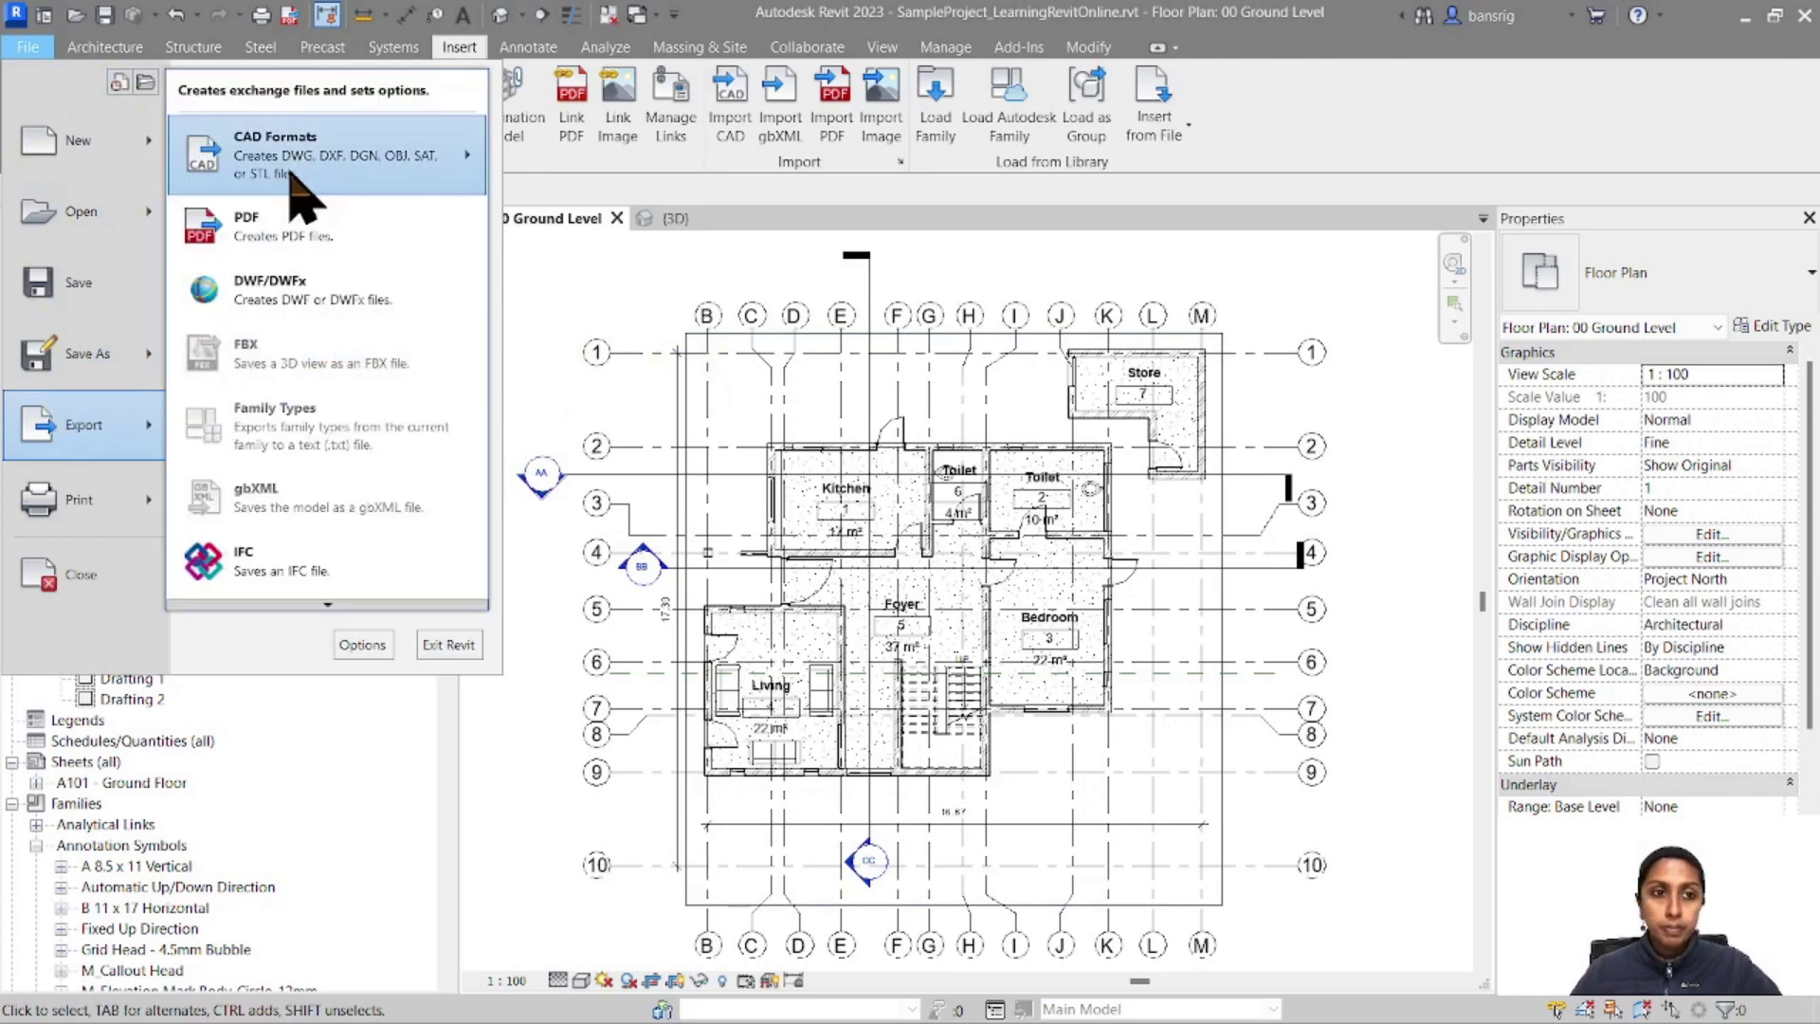
pyautogui.moveTo(303, 180)
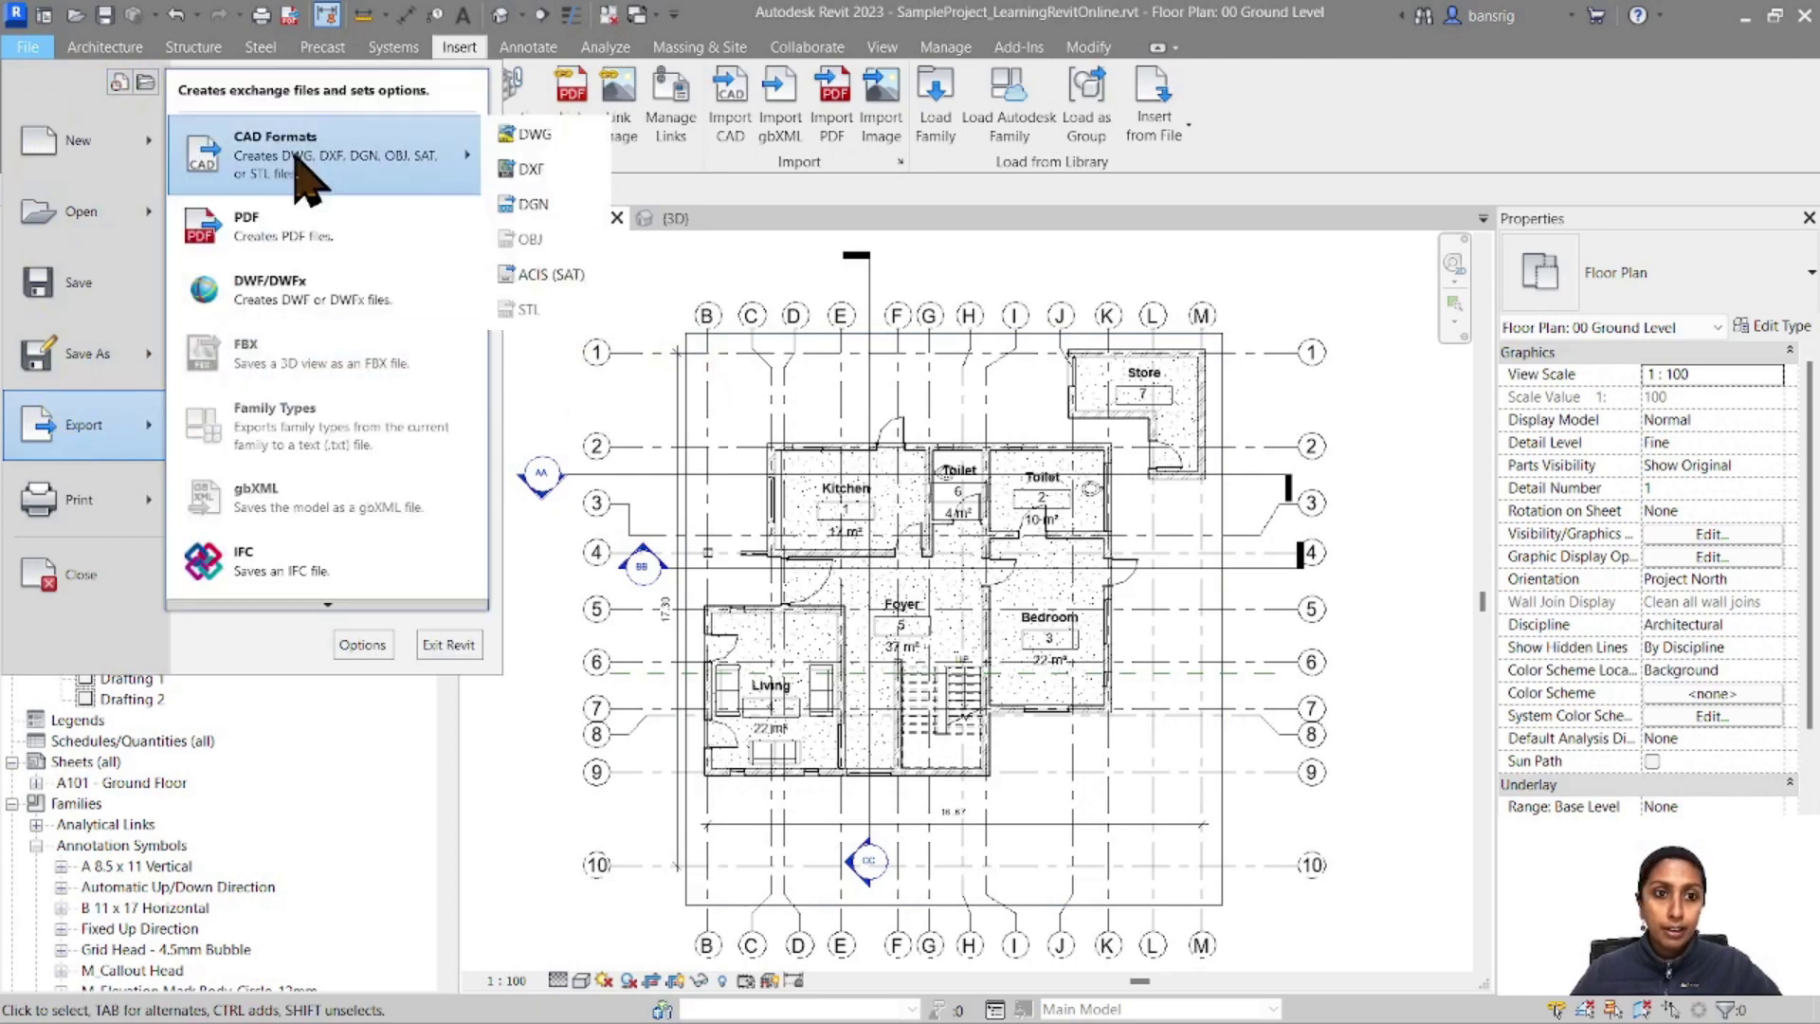
pyautogui.click(554, 144)
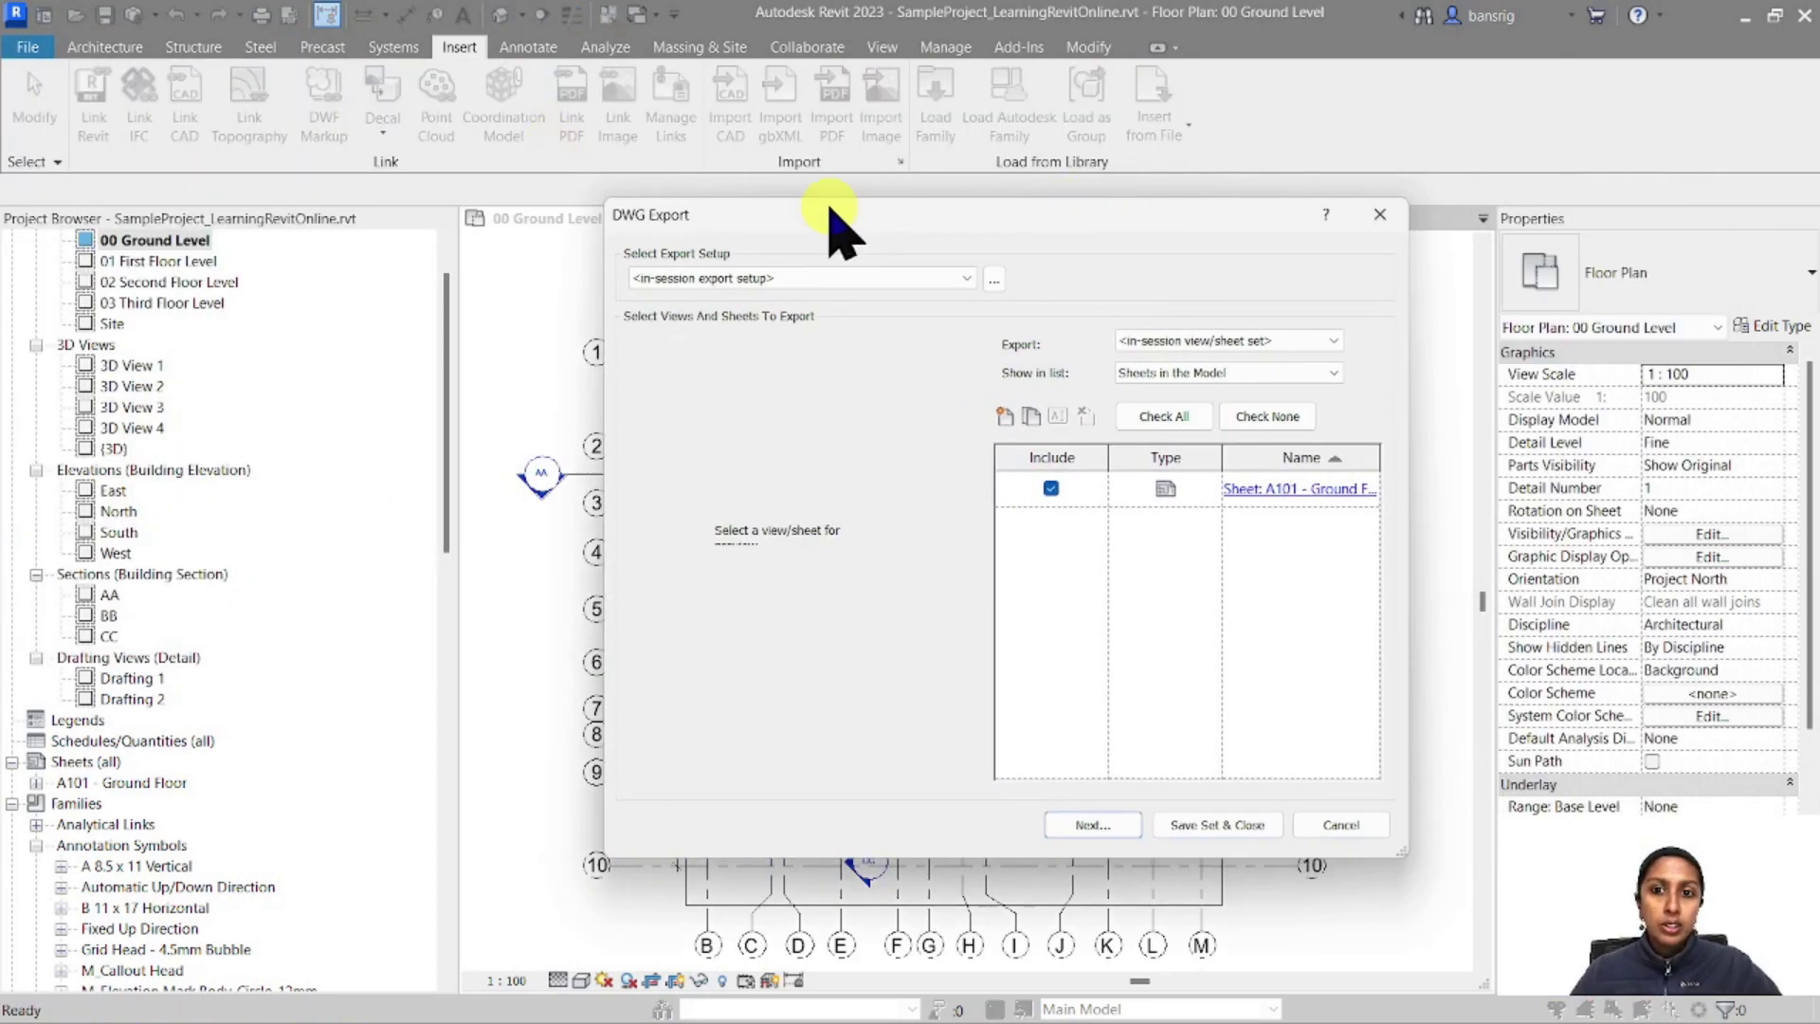
pyautogui.moveTo(830, 207); pyautogui.dragTo(328, 172)
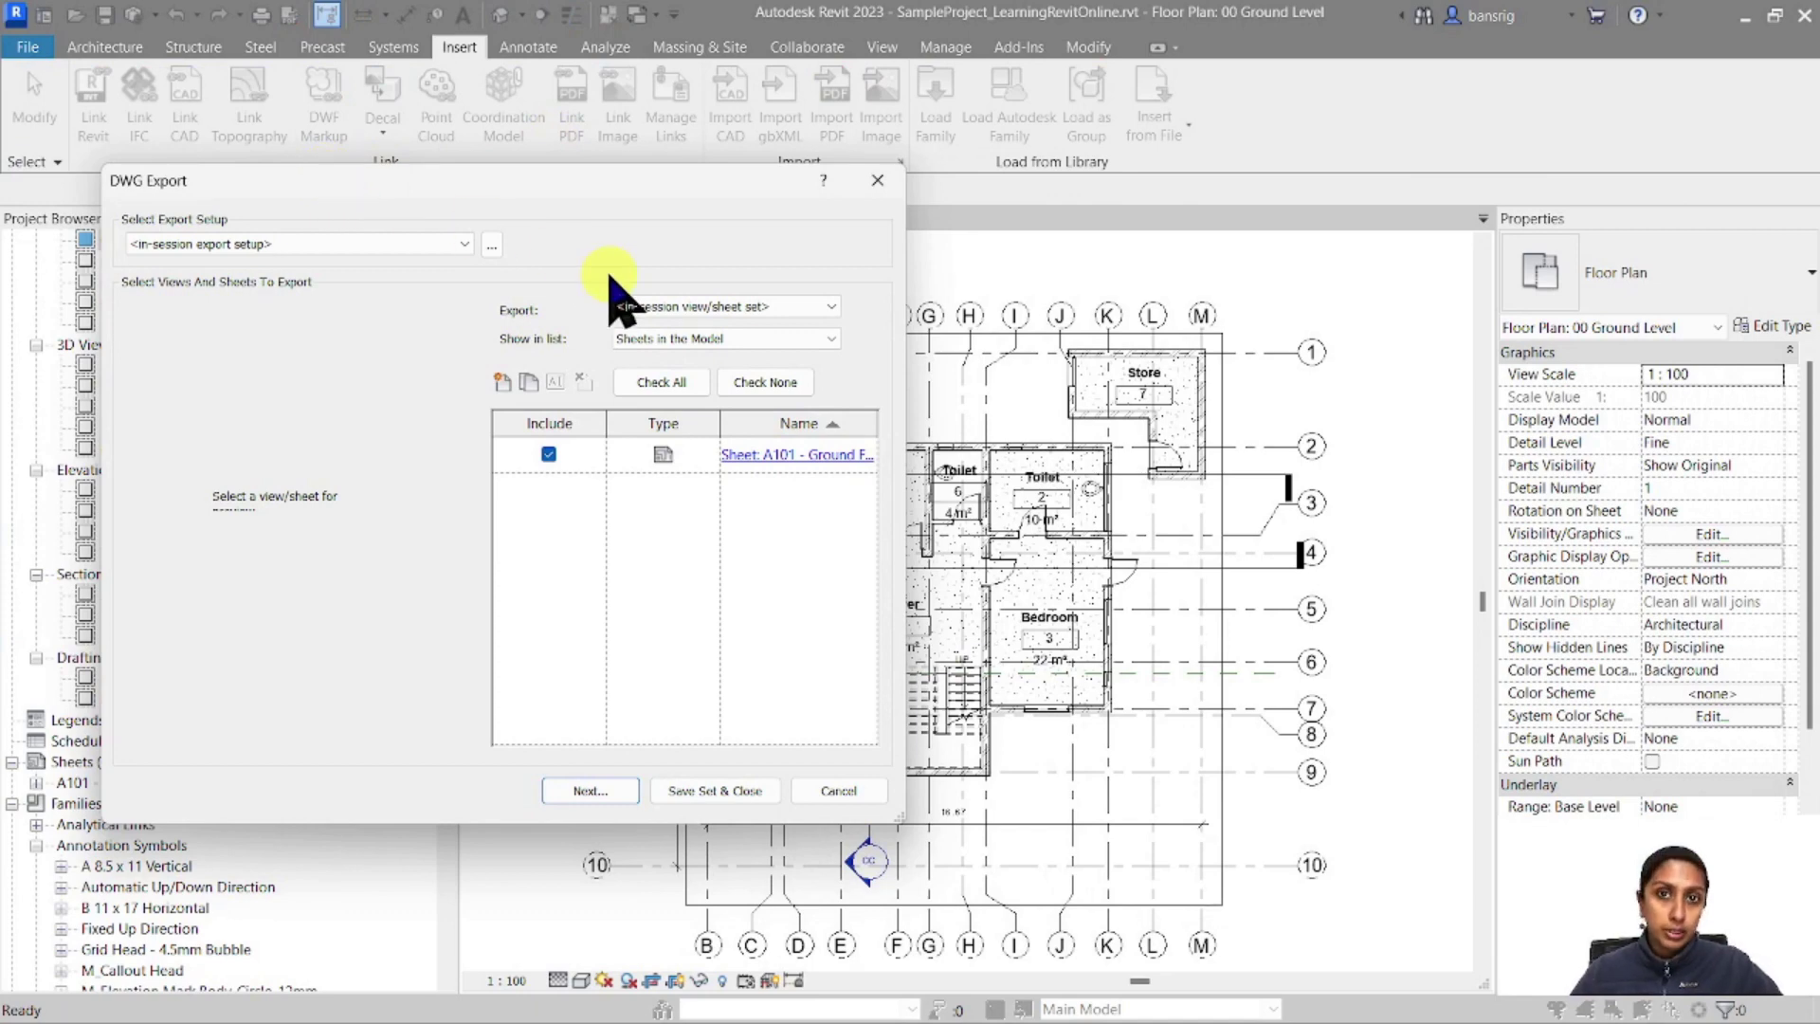
pyautogui.click(668, 307)
pyautogui.click(684, 325)
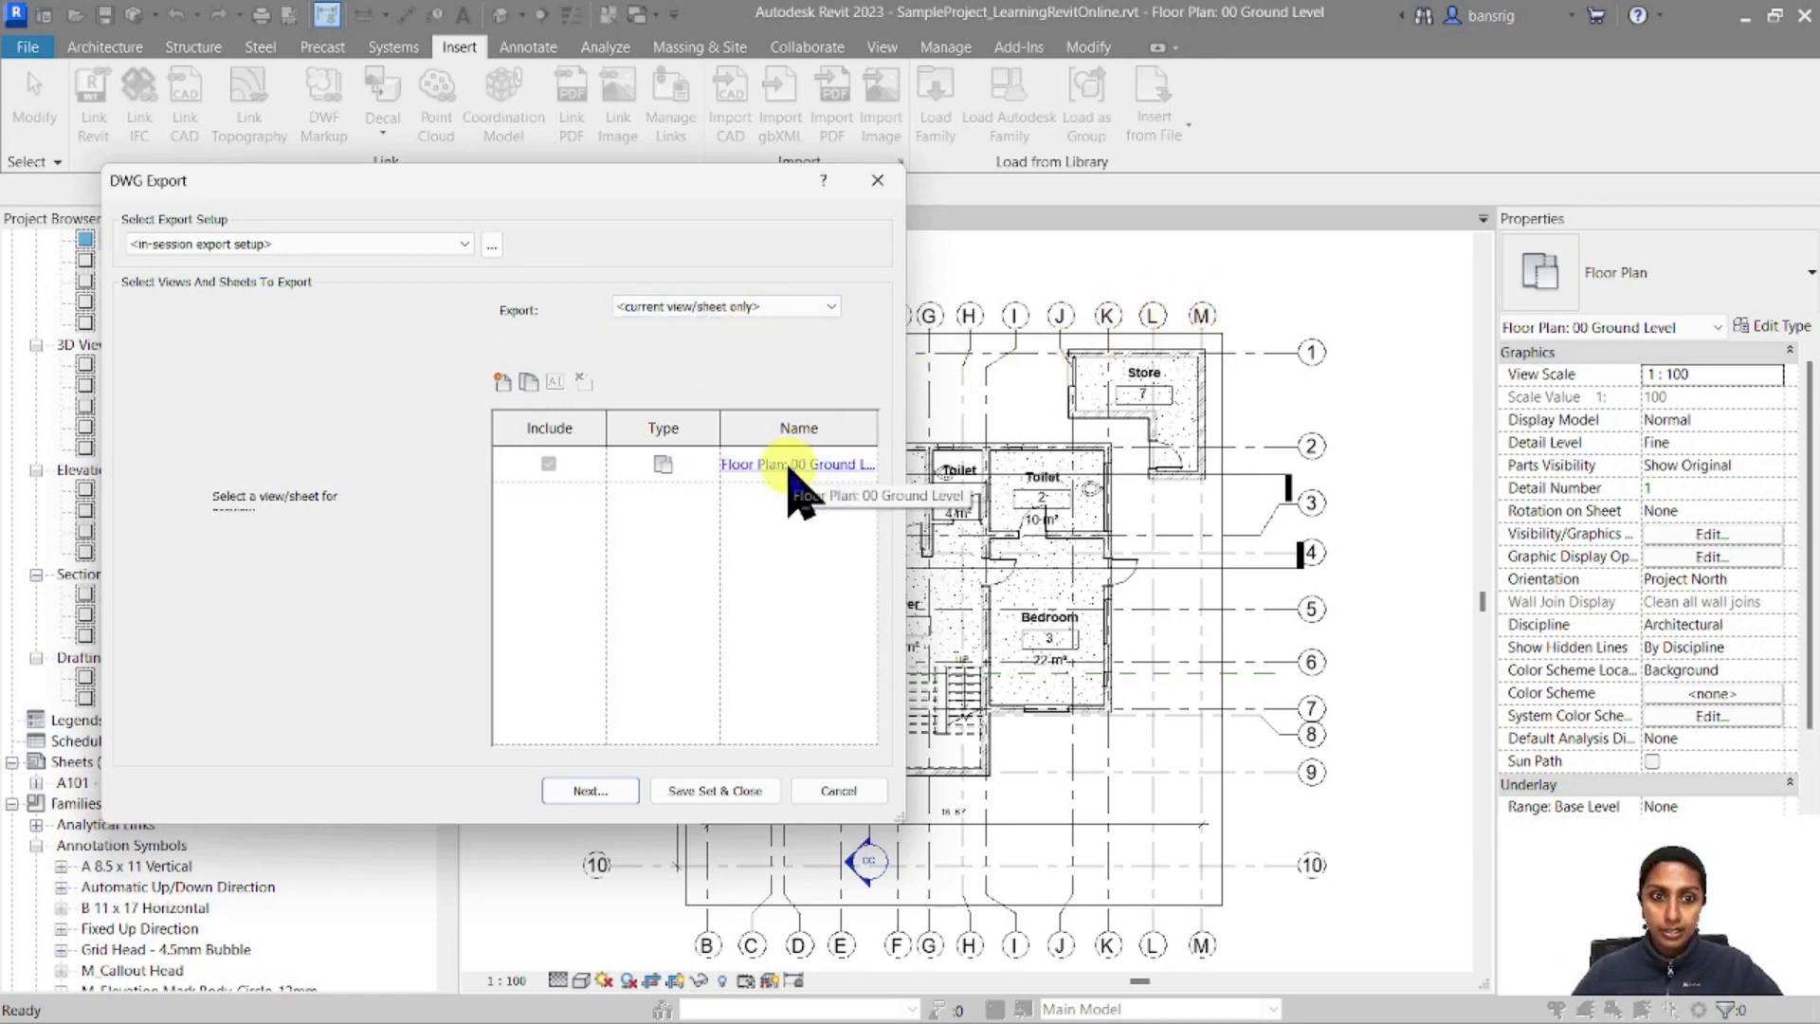
# Review the Walls layer mapping in the DWG export setup and load layers from the American Institute of Architects Standard (AIA)
pyautogui.click(492, 249)
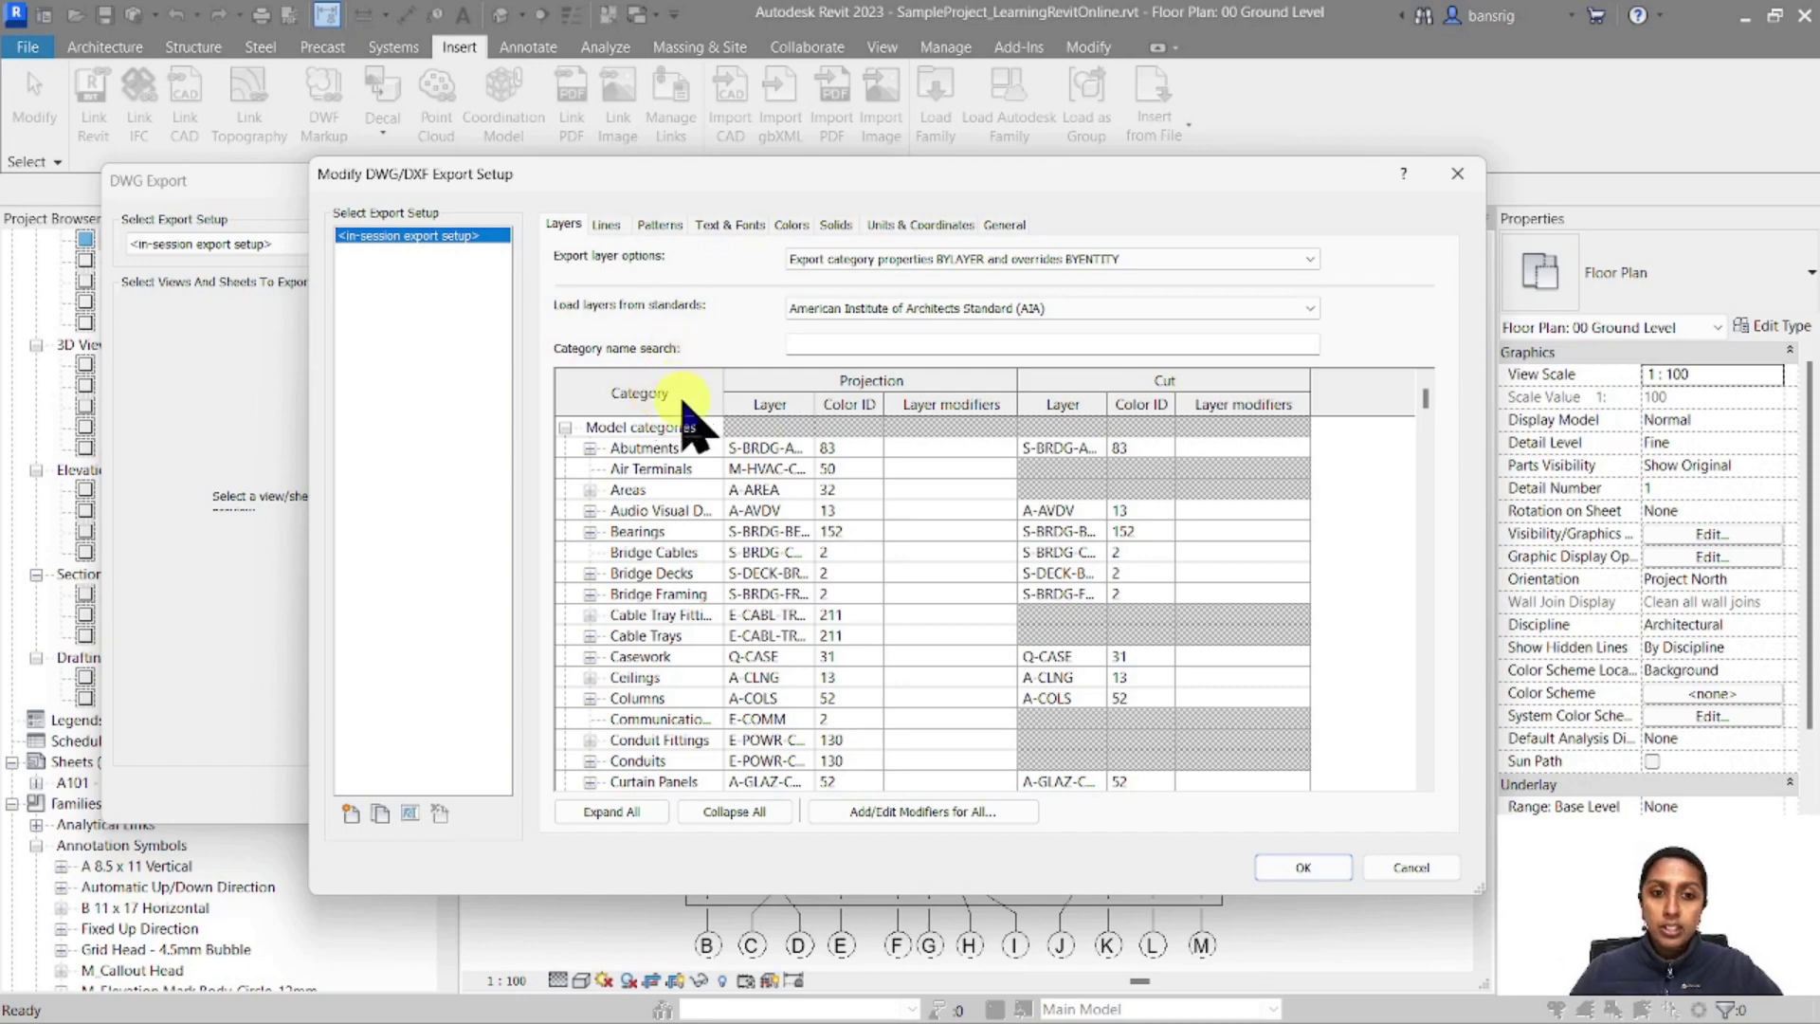
pyautogui.scroll(-10, 670, 467)
pyautogui.scroll(-15, 675, 595)
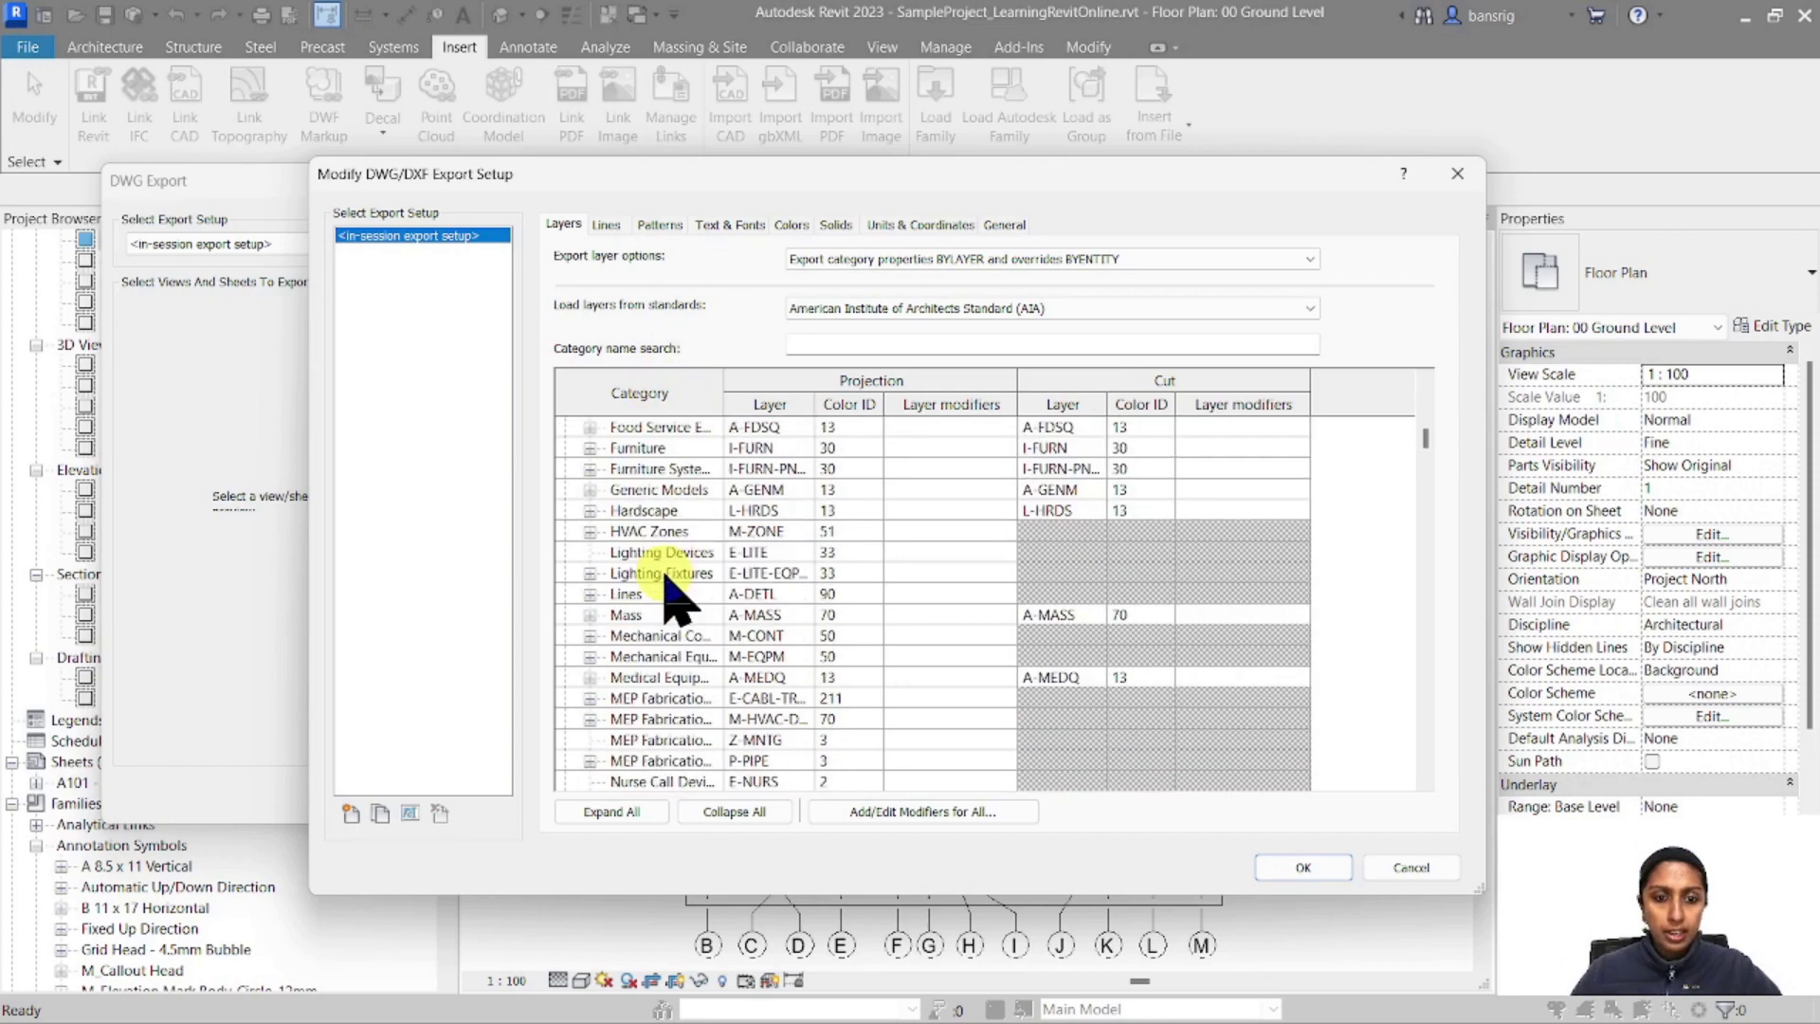
pyautogui.scroll(-5, 671, 590)
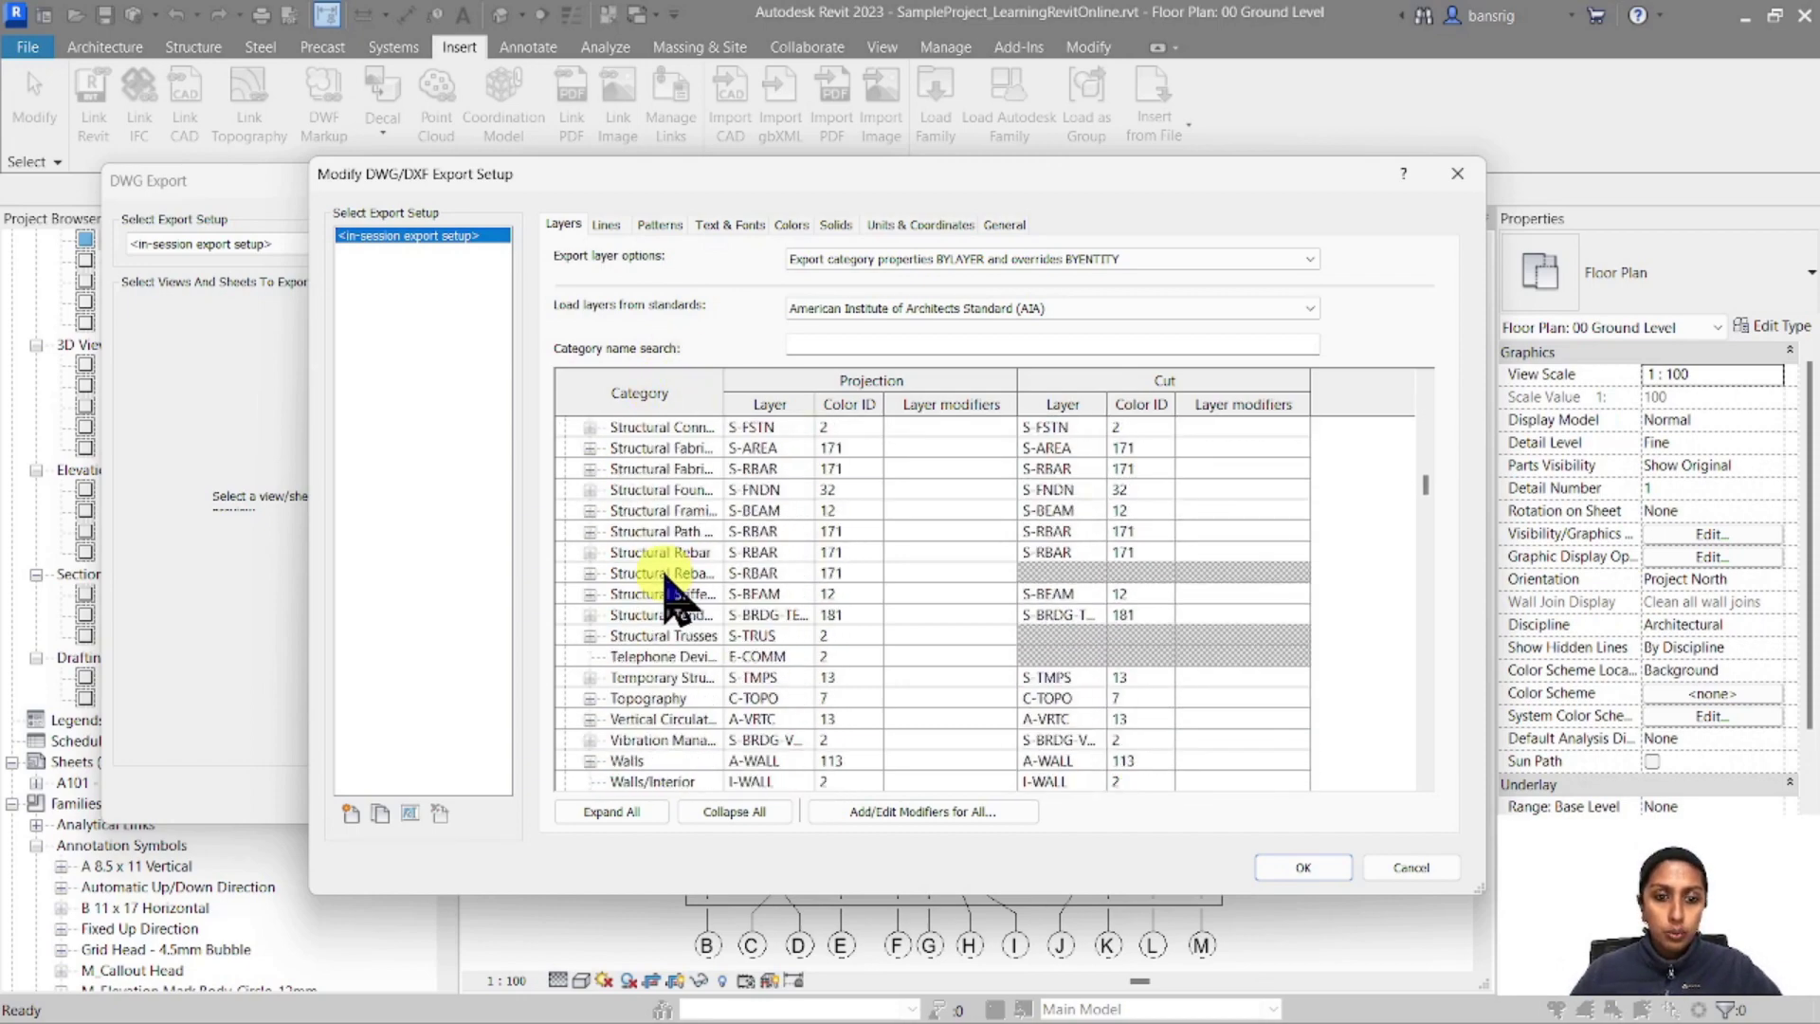
pyautogui.click(659, 614)
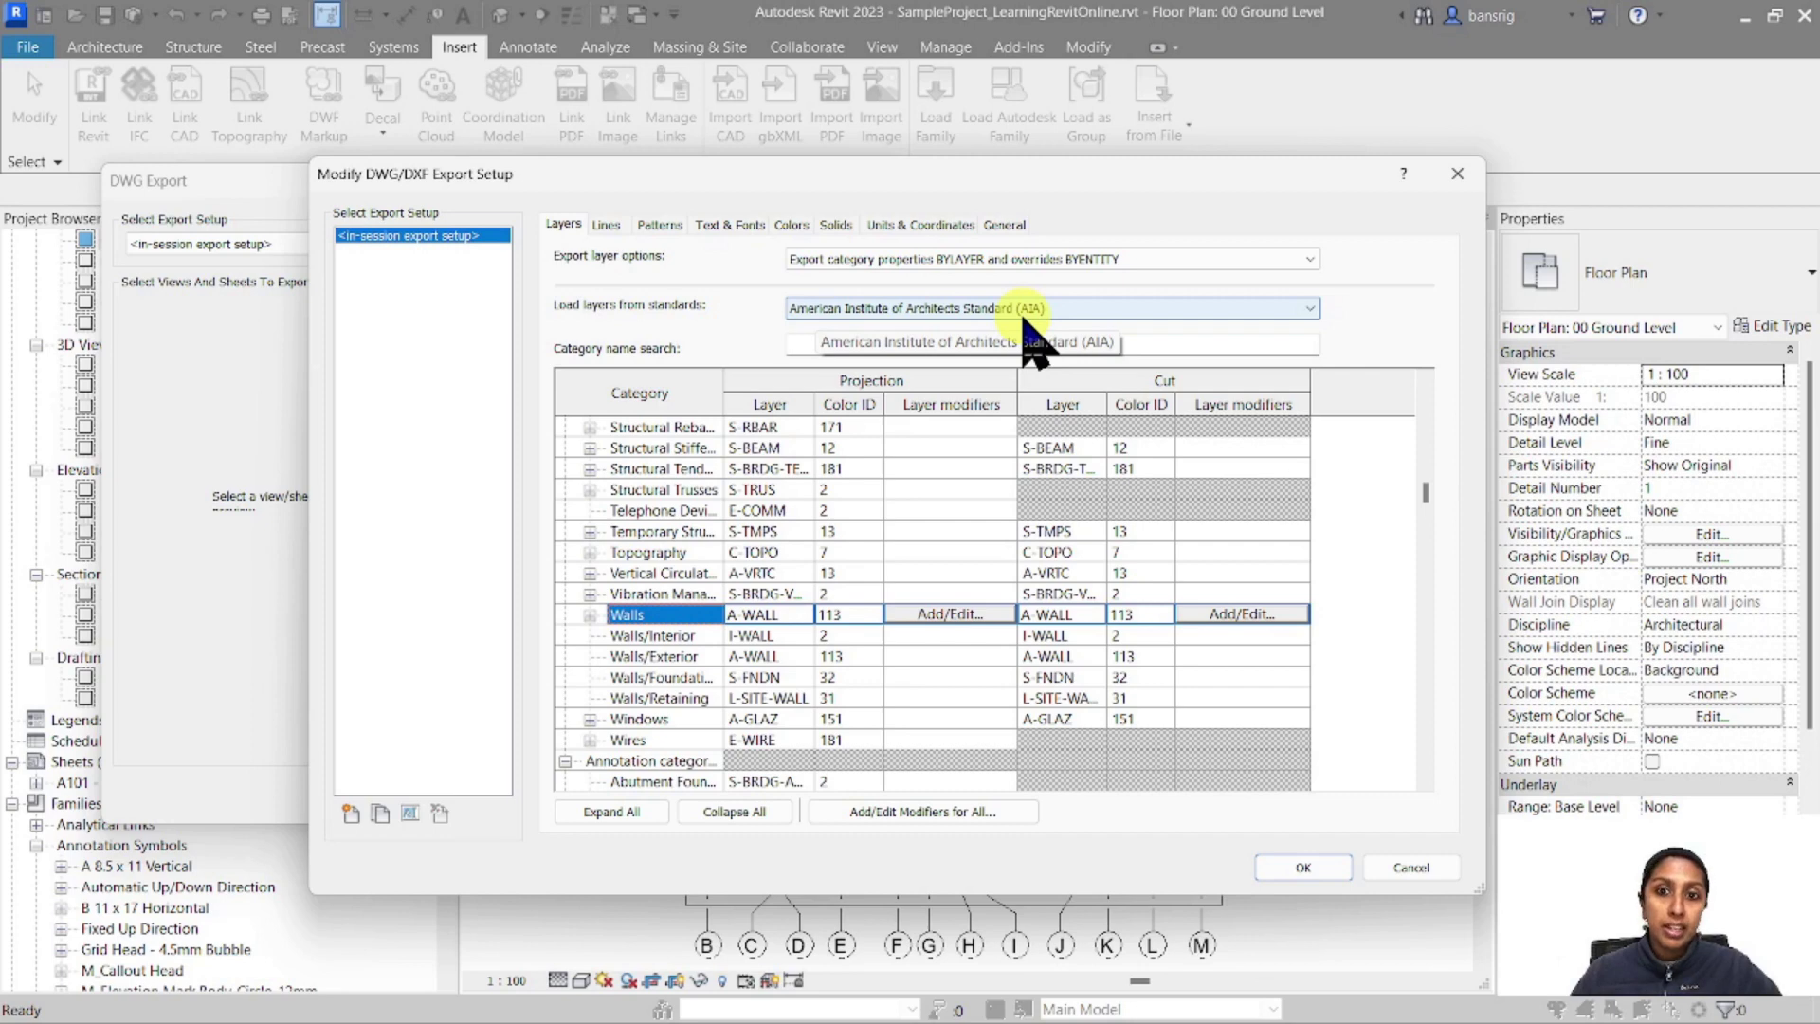
pyautogui.click(948, 308)
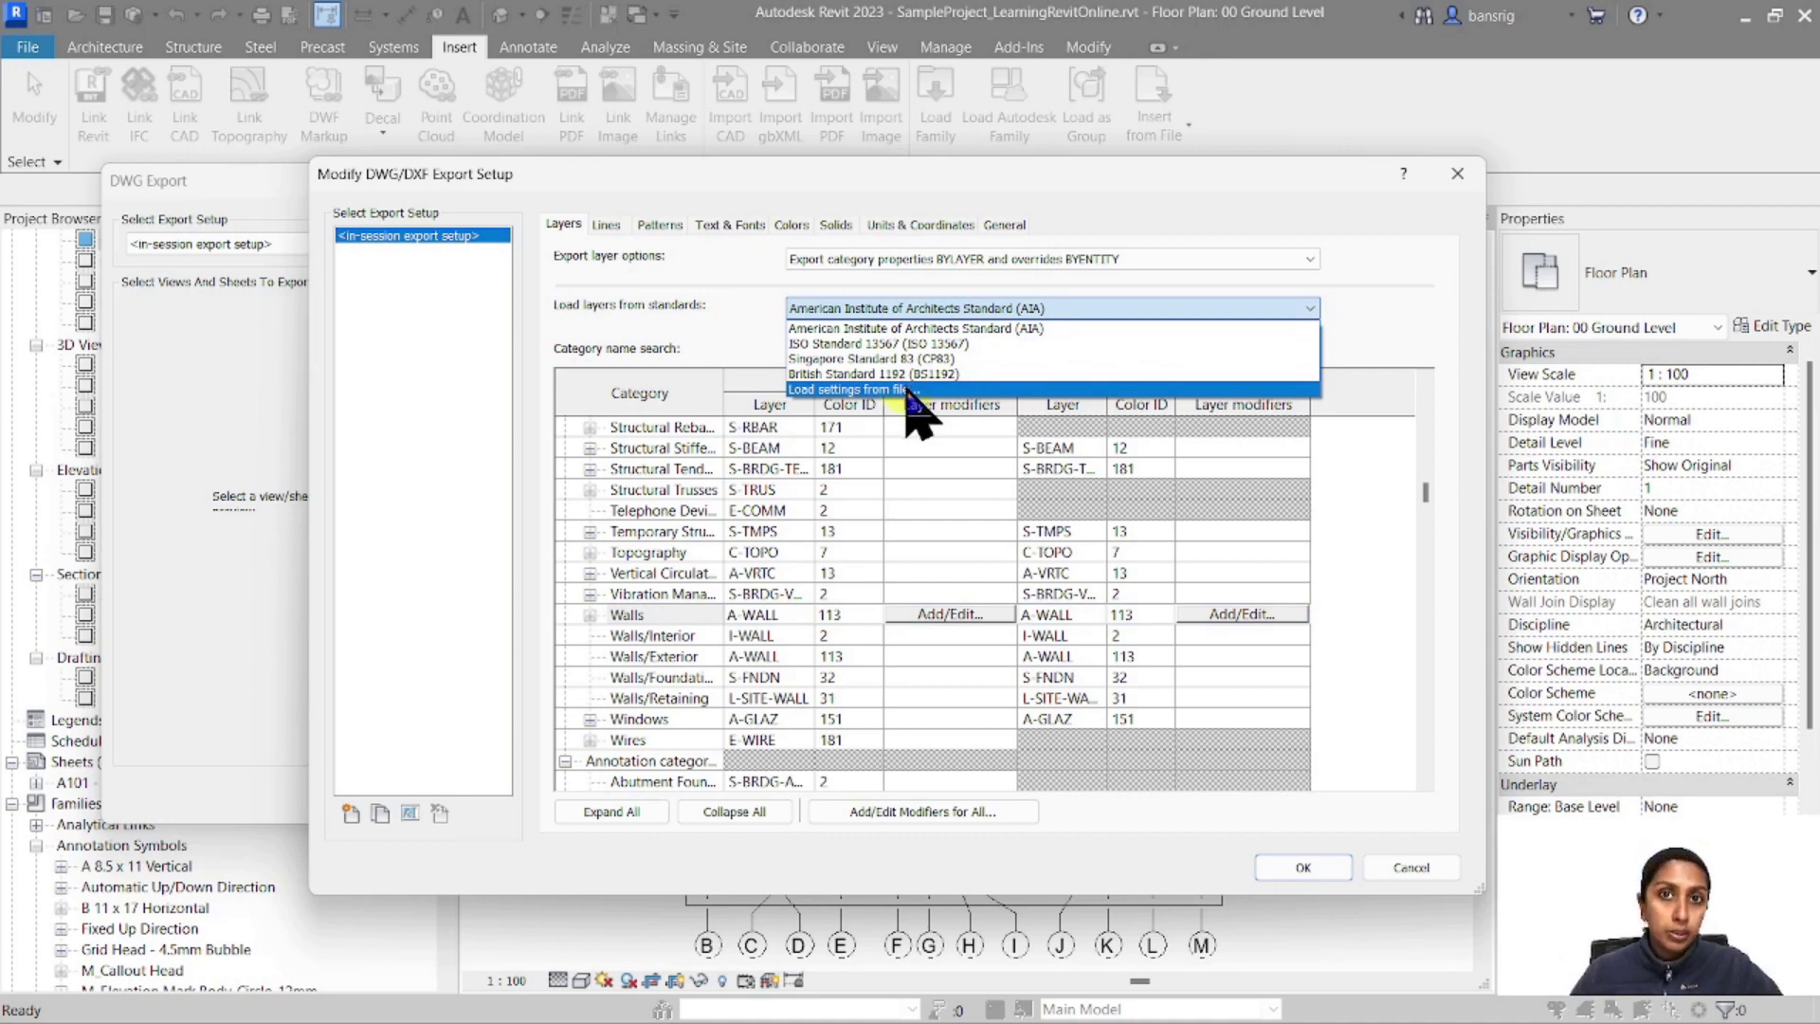
pyautogui.click(839, 328)
pyautogui.click(966, 554)
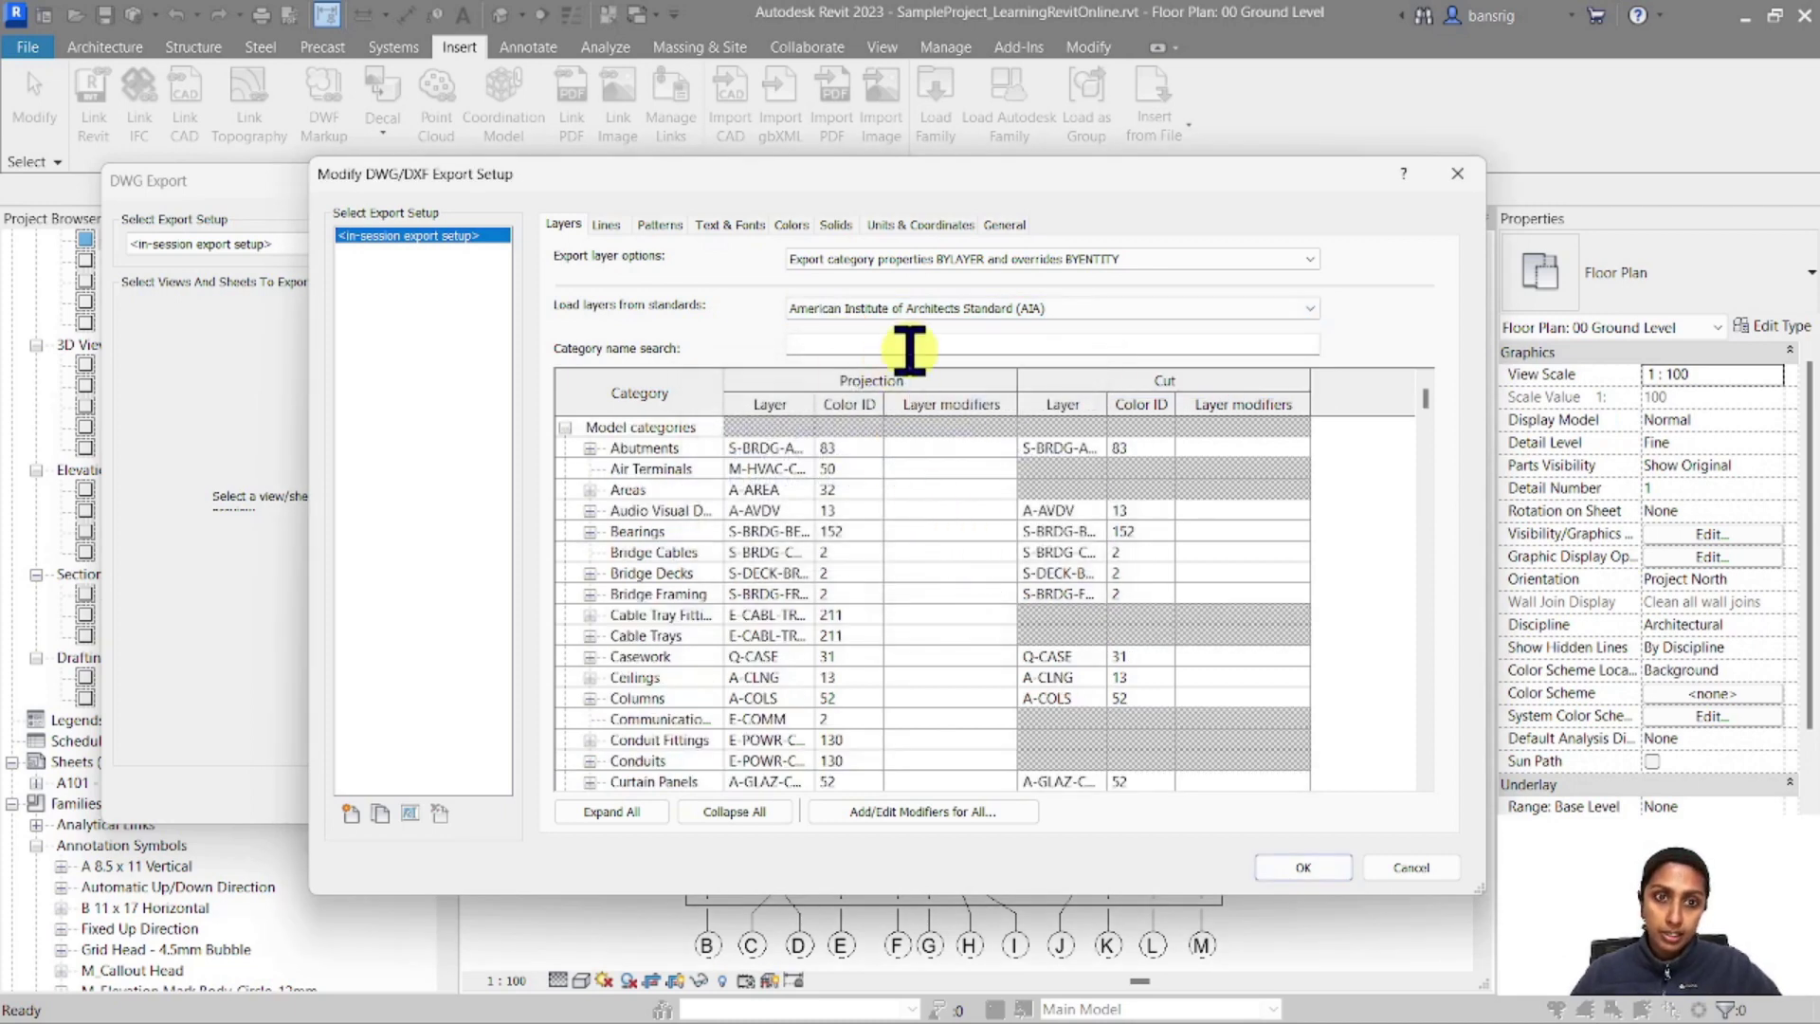
# Examine how Revit line patterns map to DWG linetypes, including the linetypes available for the Solid pattern
pyautogui.click(607, 225)
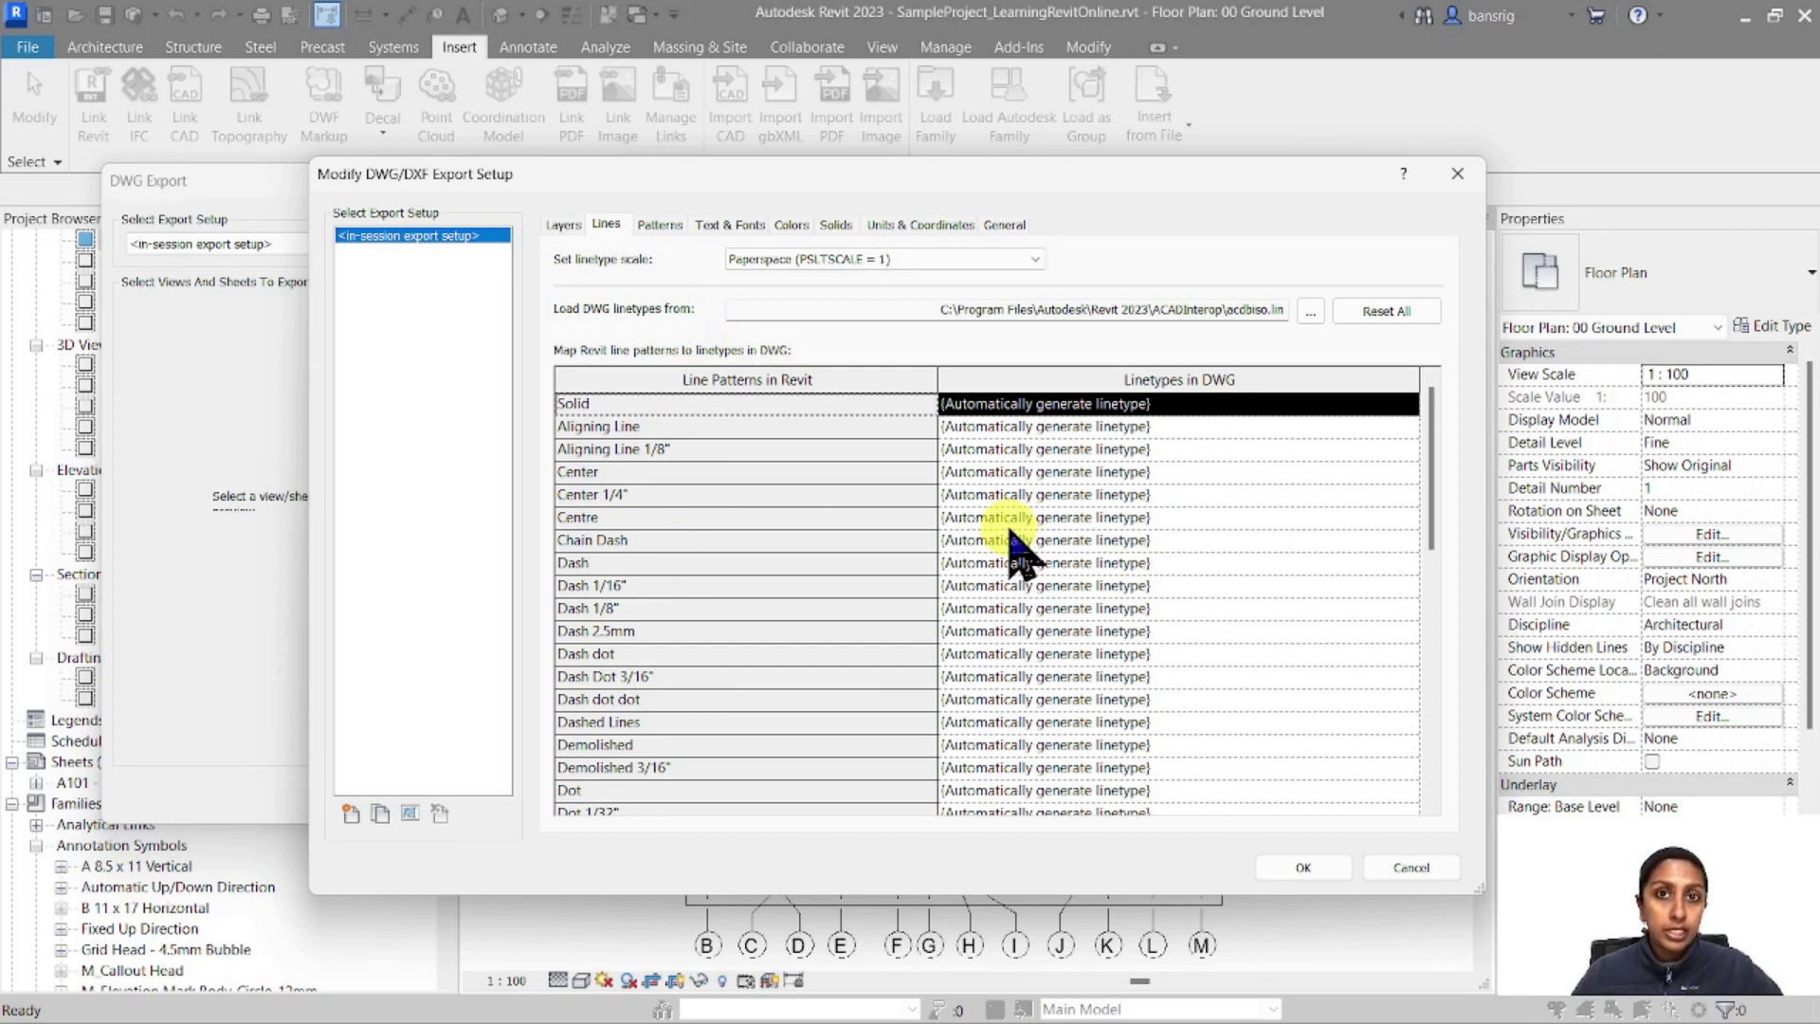
pyautogui.click(967, 495)
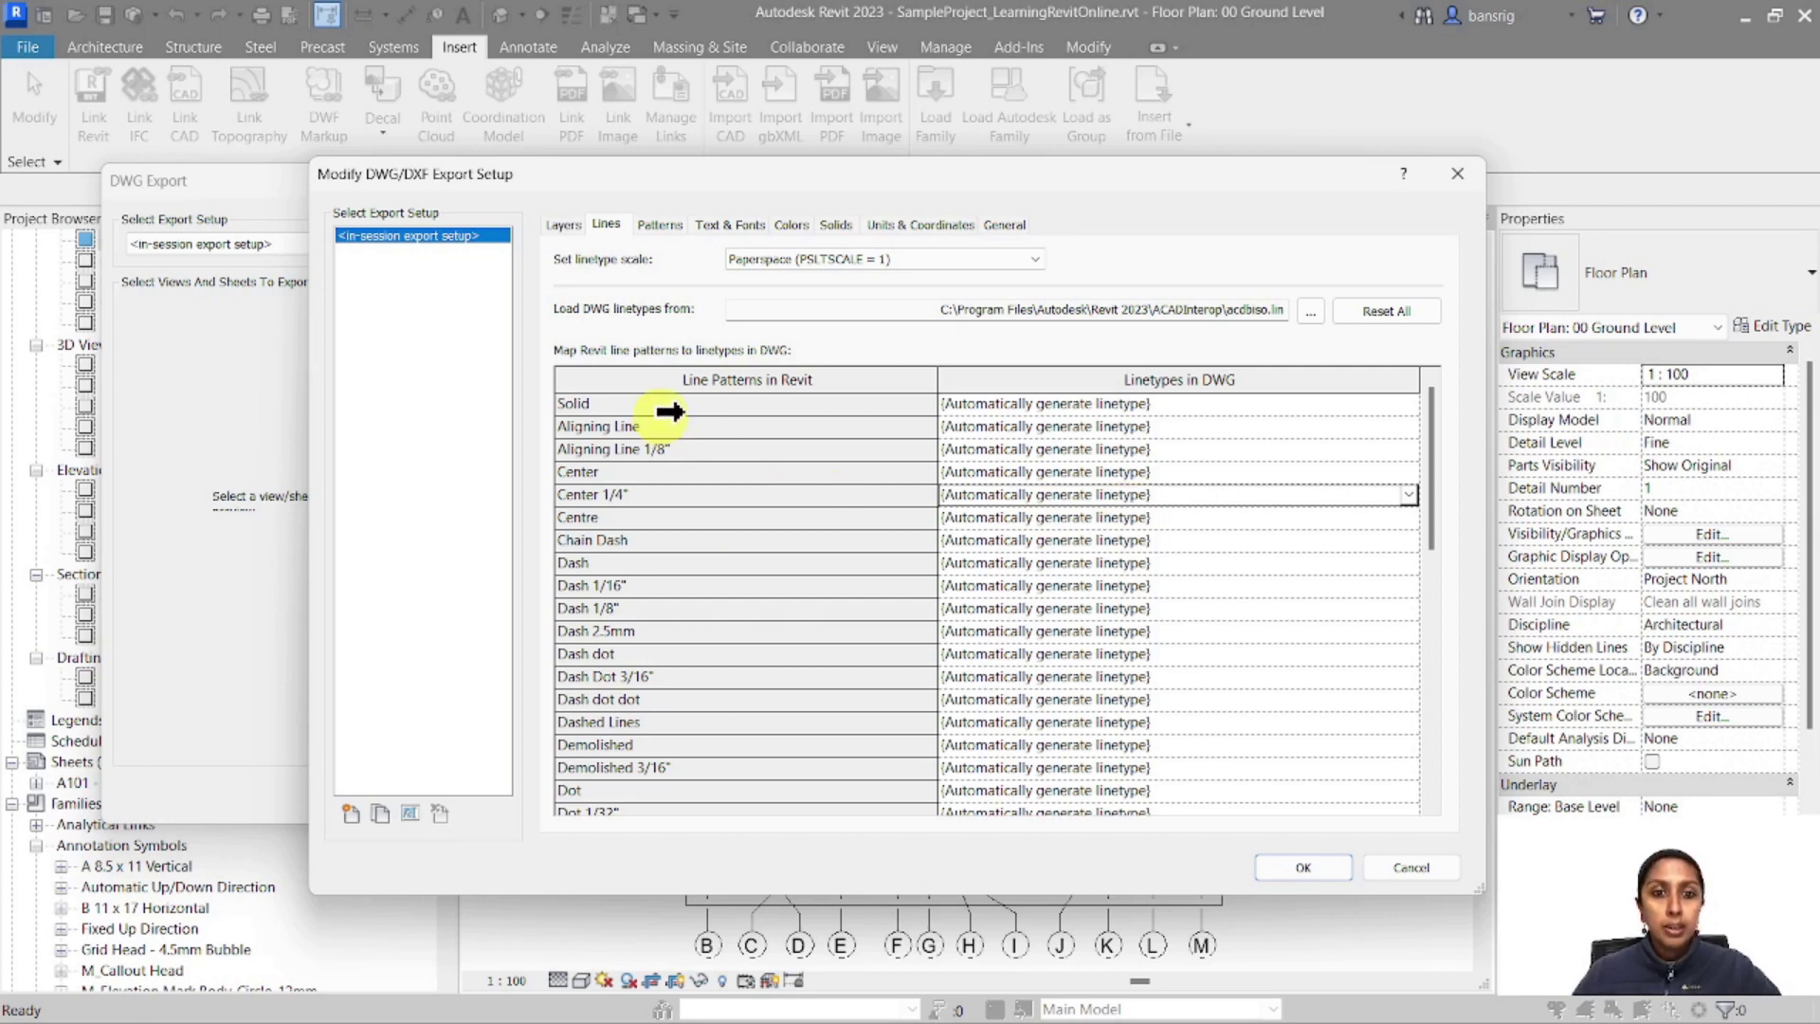
pyautogui.click(1180, 403)
pyautogui.click(1409, 403)
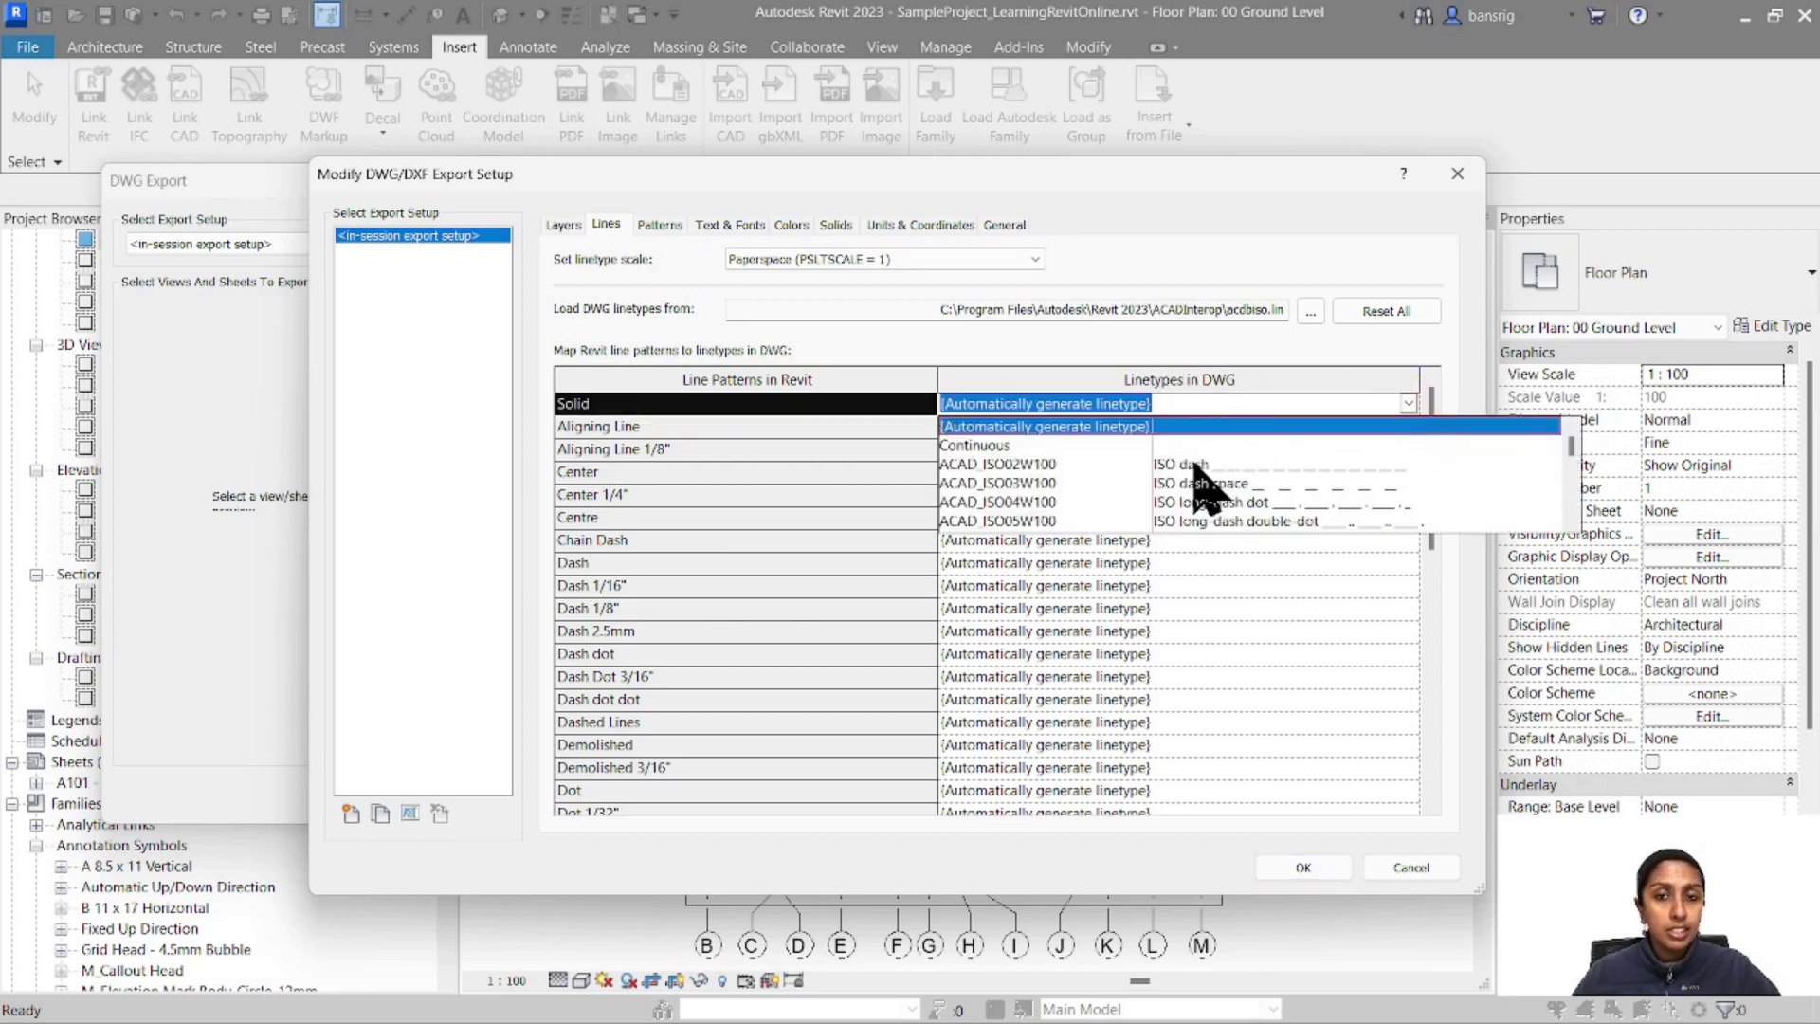
pyautogui.click(660, 228)
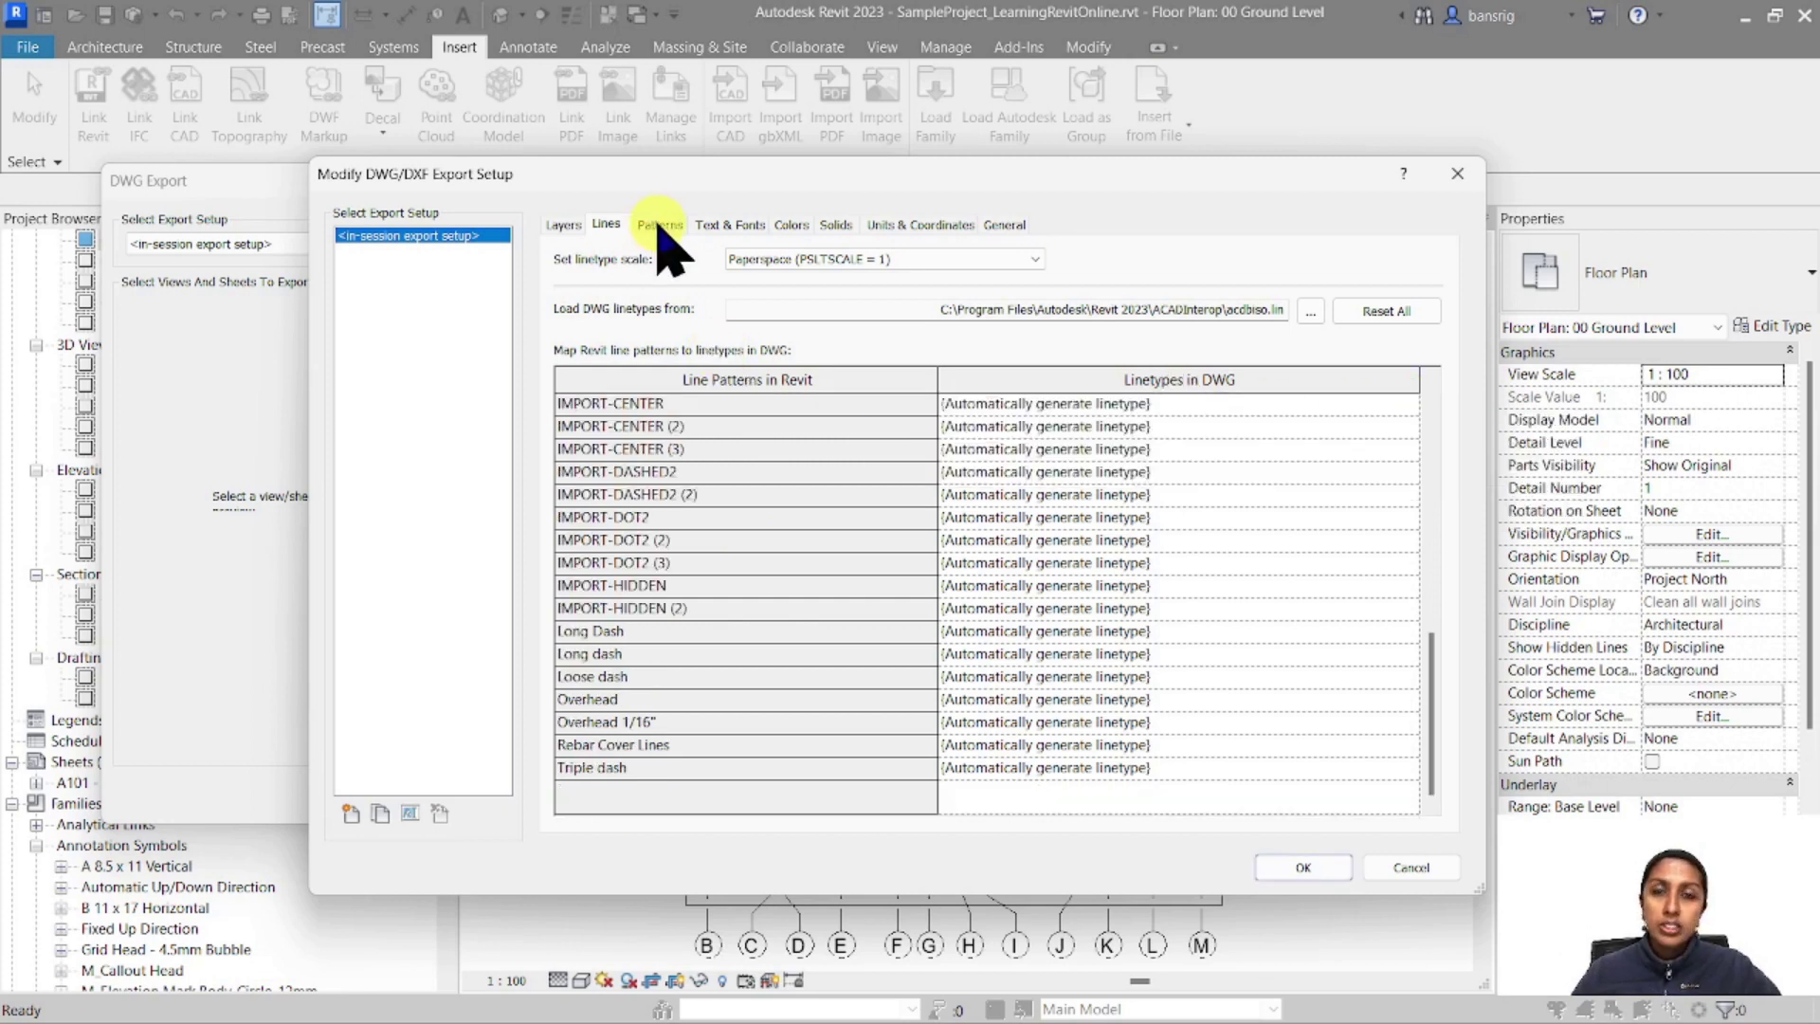
# Examine how Revit fill patterns map to DWG hatch patterns, including the hatches available for Brickwork
pyautogui.click(659, 224)
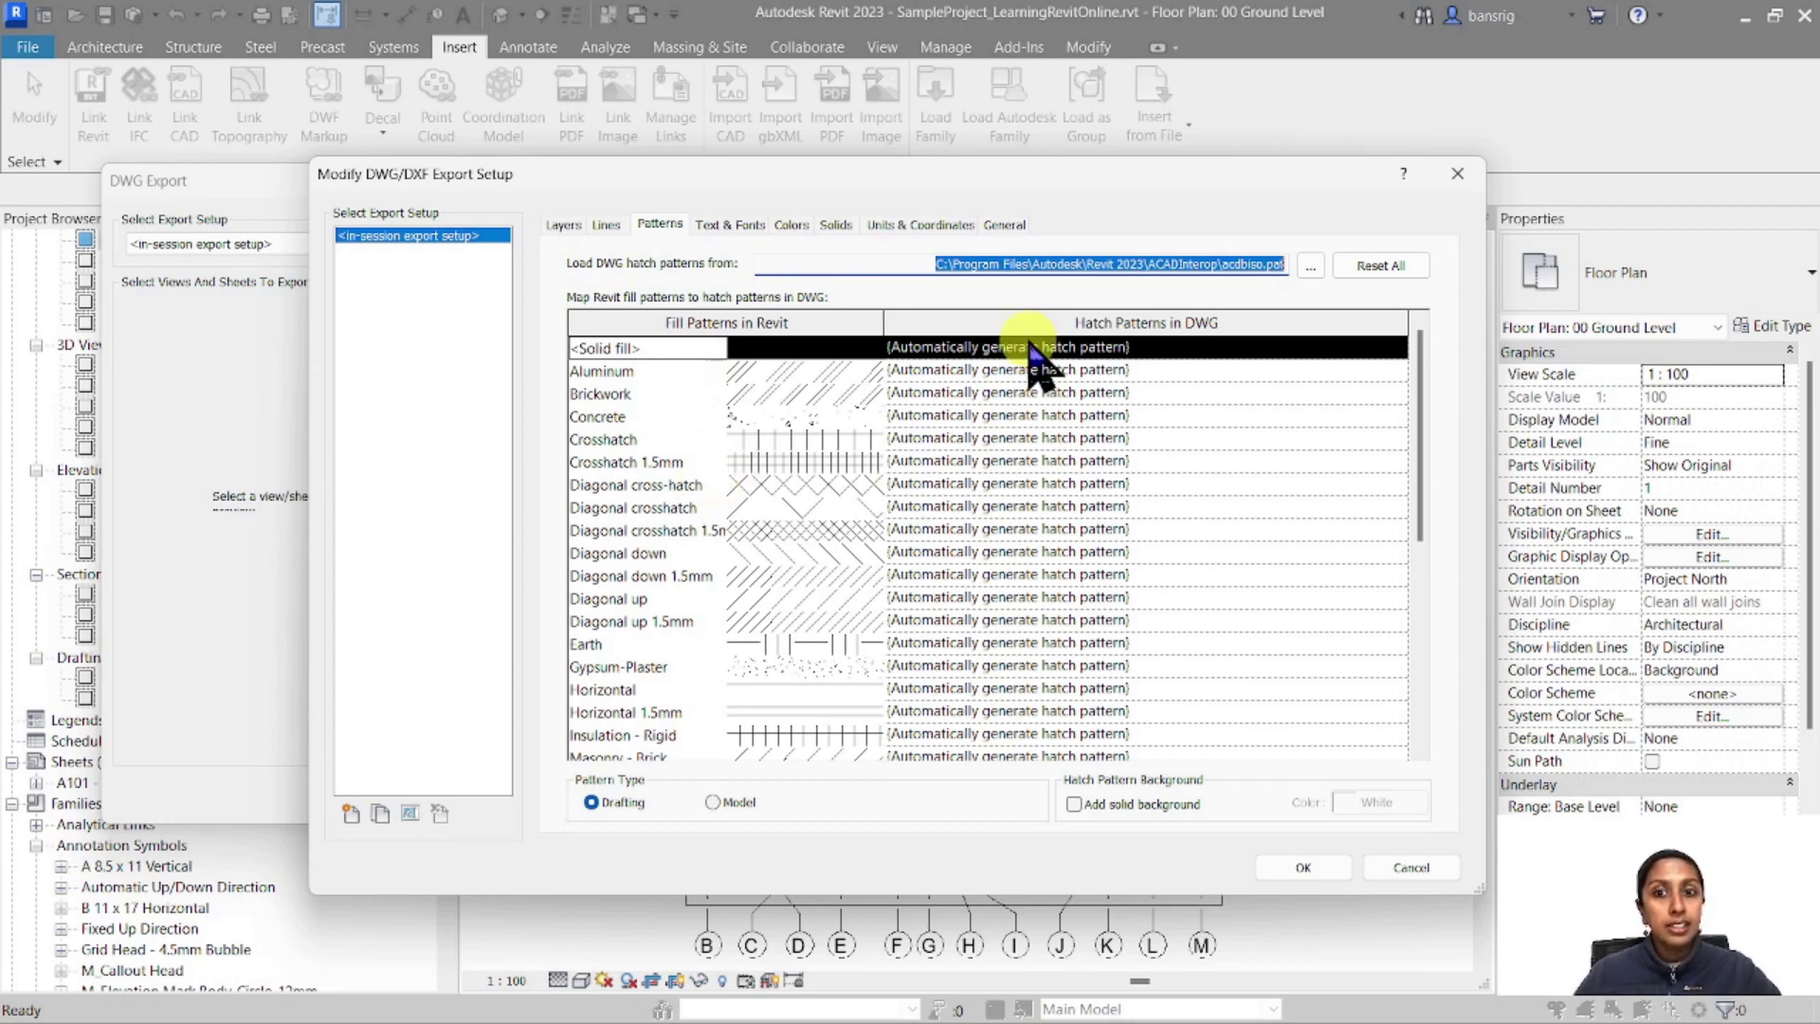
pyautogui.scroll(-1, 1327, 616)
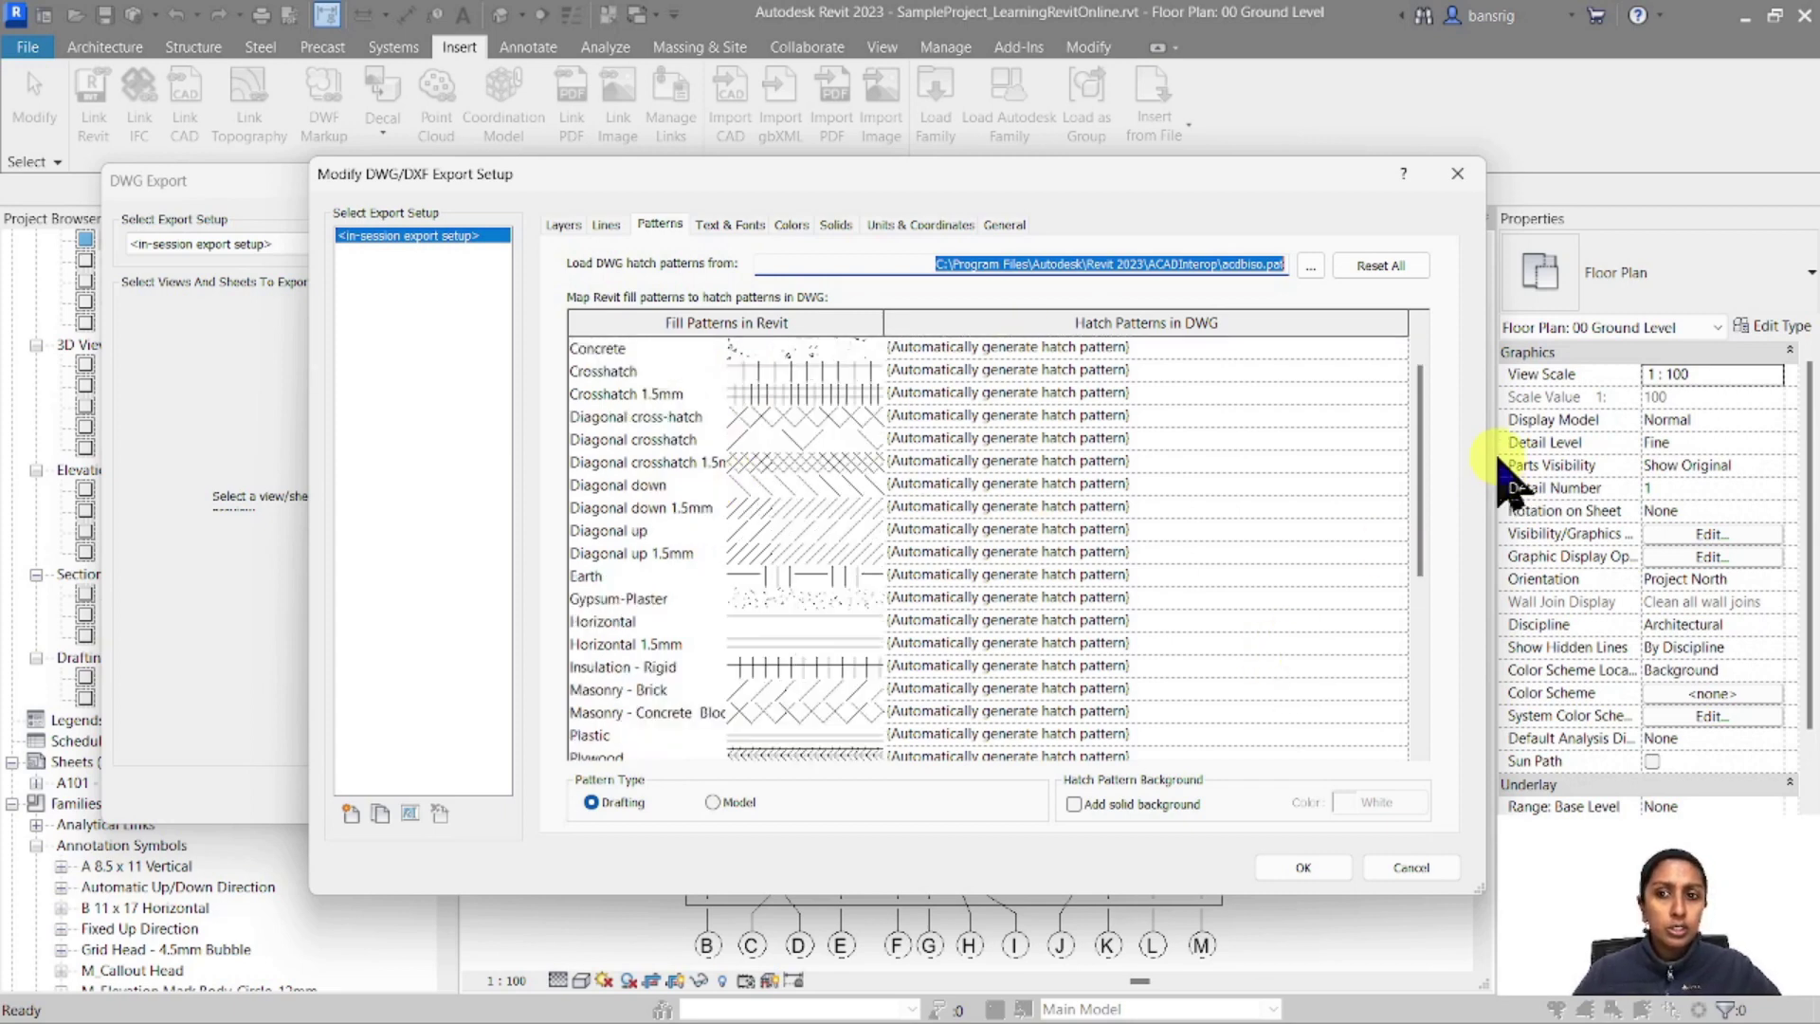
pyautogui.moveTo(1426, 426); pyautogui.dragTo(1436, 360)
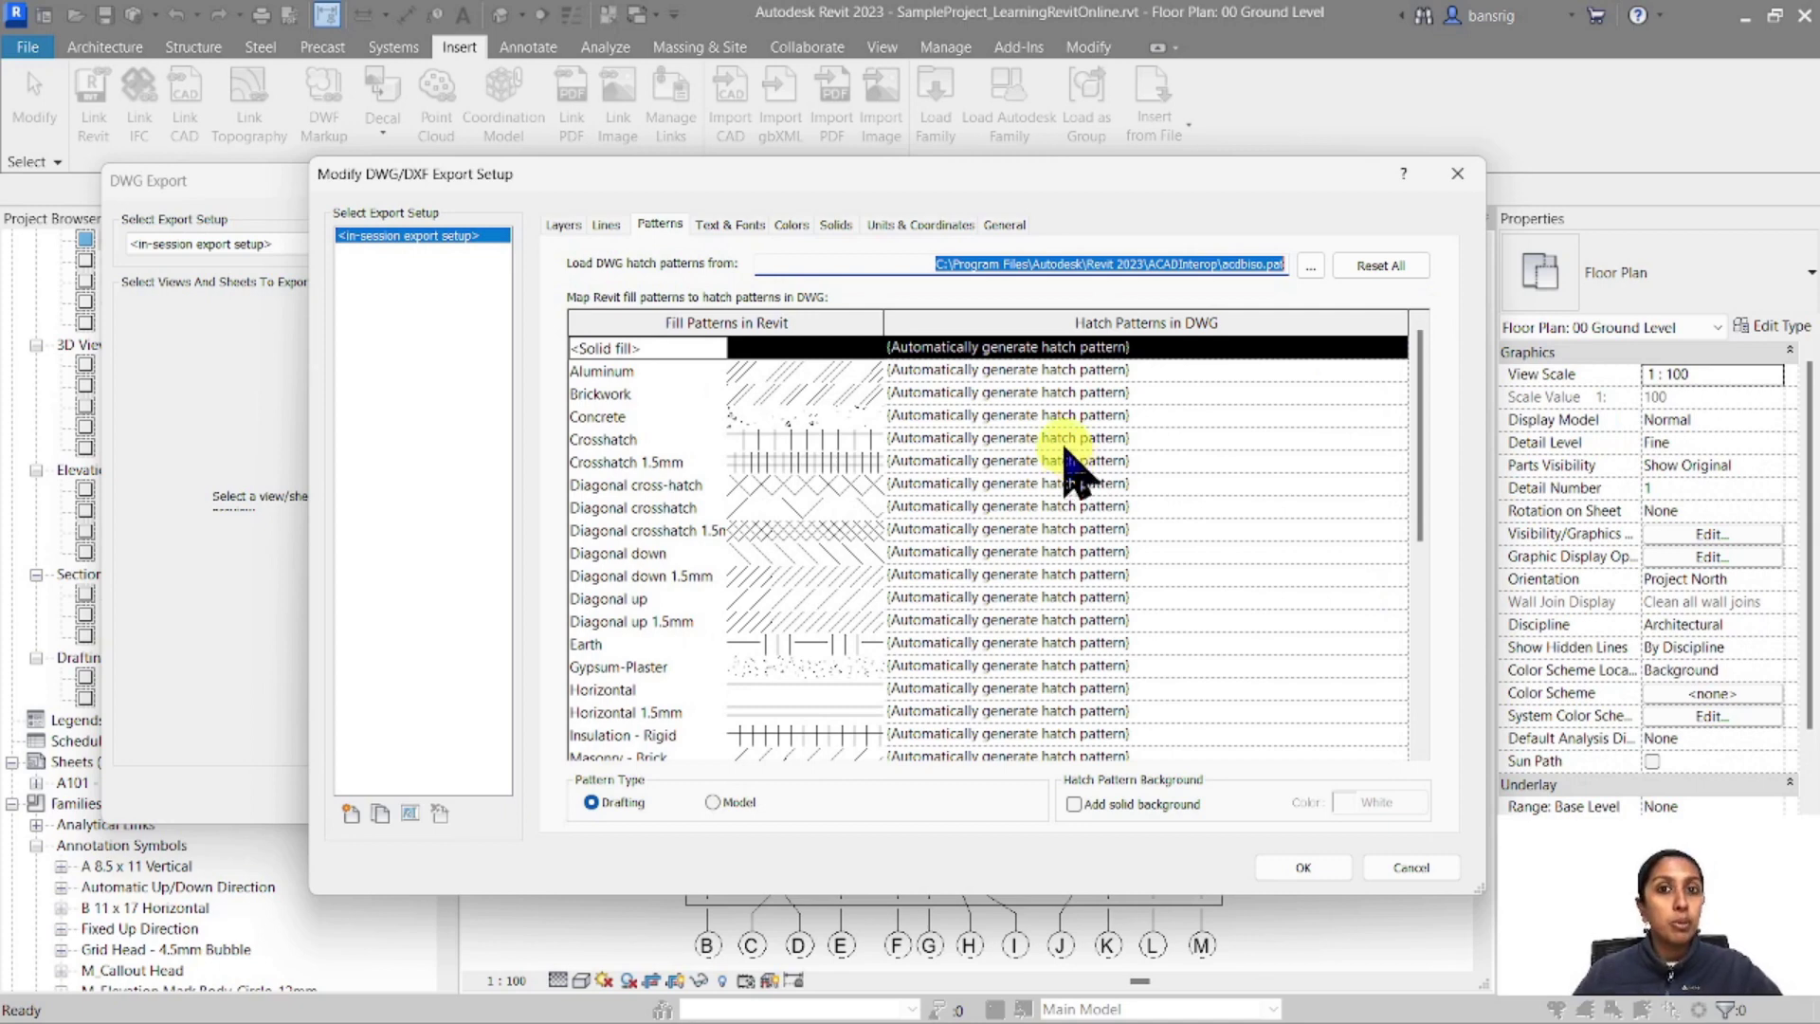
pyautogui.click(1100, 392)
pyautogui.click(1389, 391)
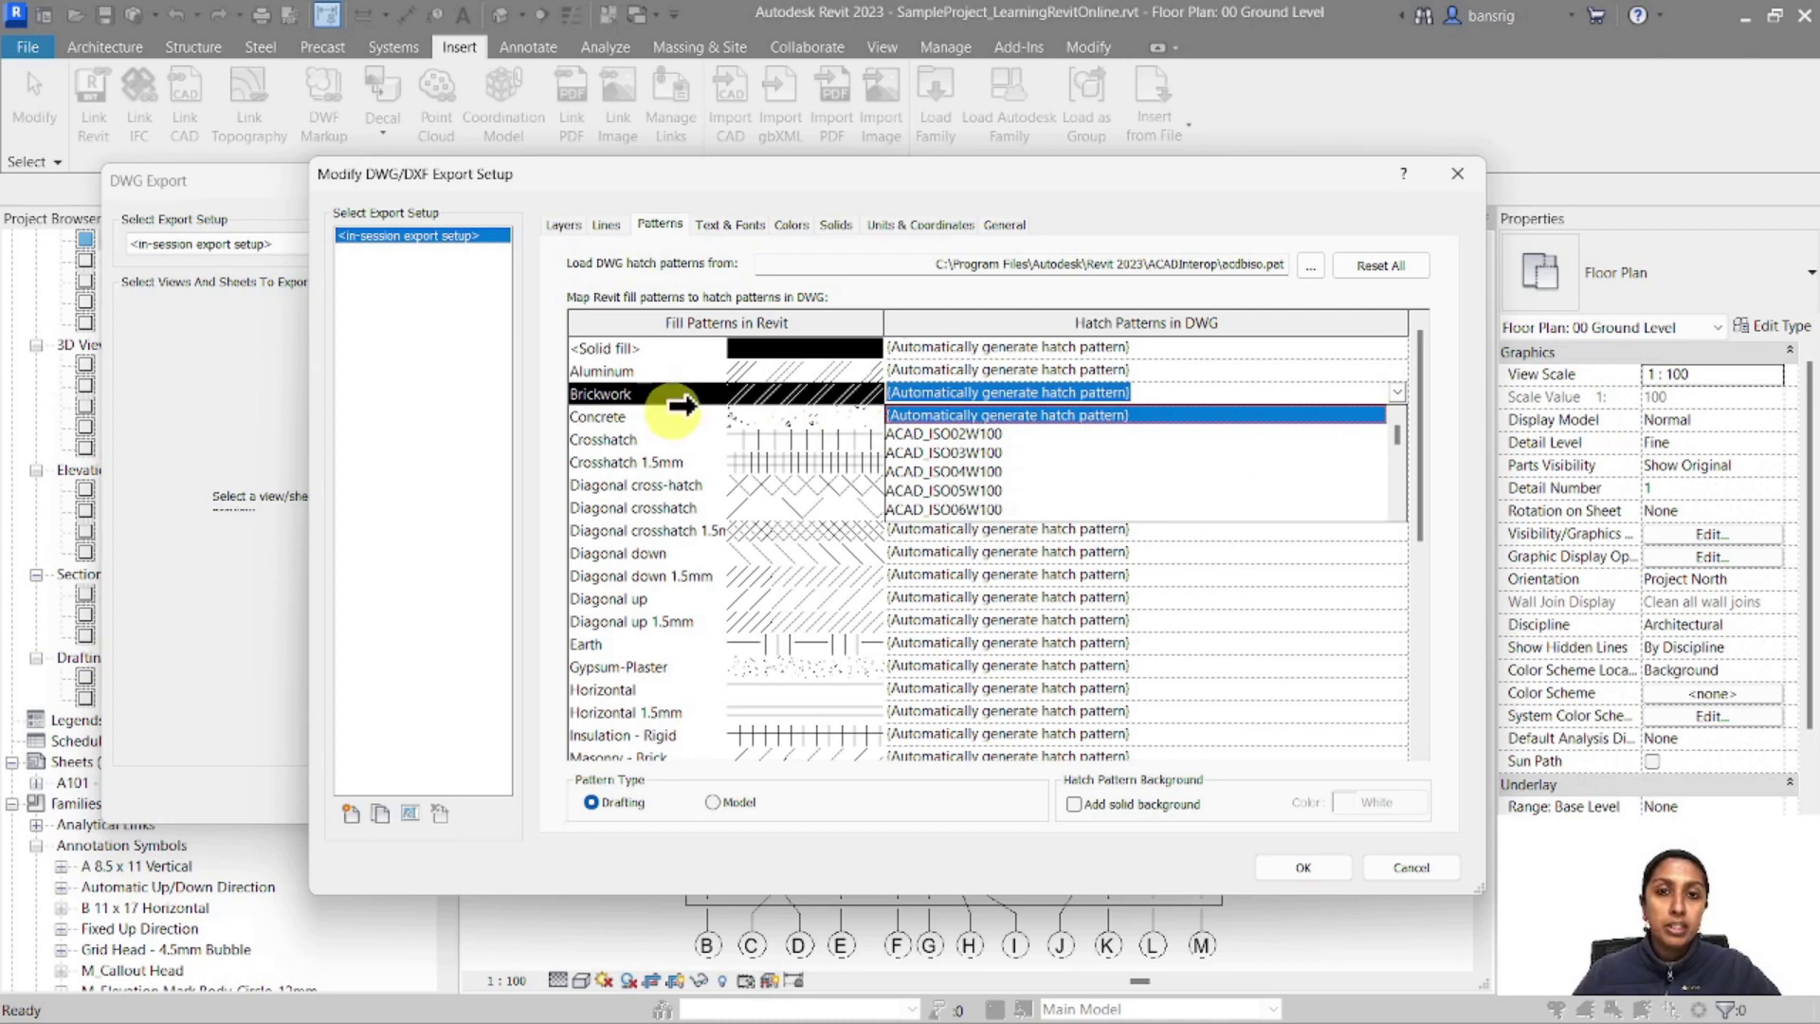
pyautogui.click(889, 396)
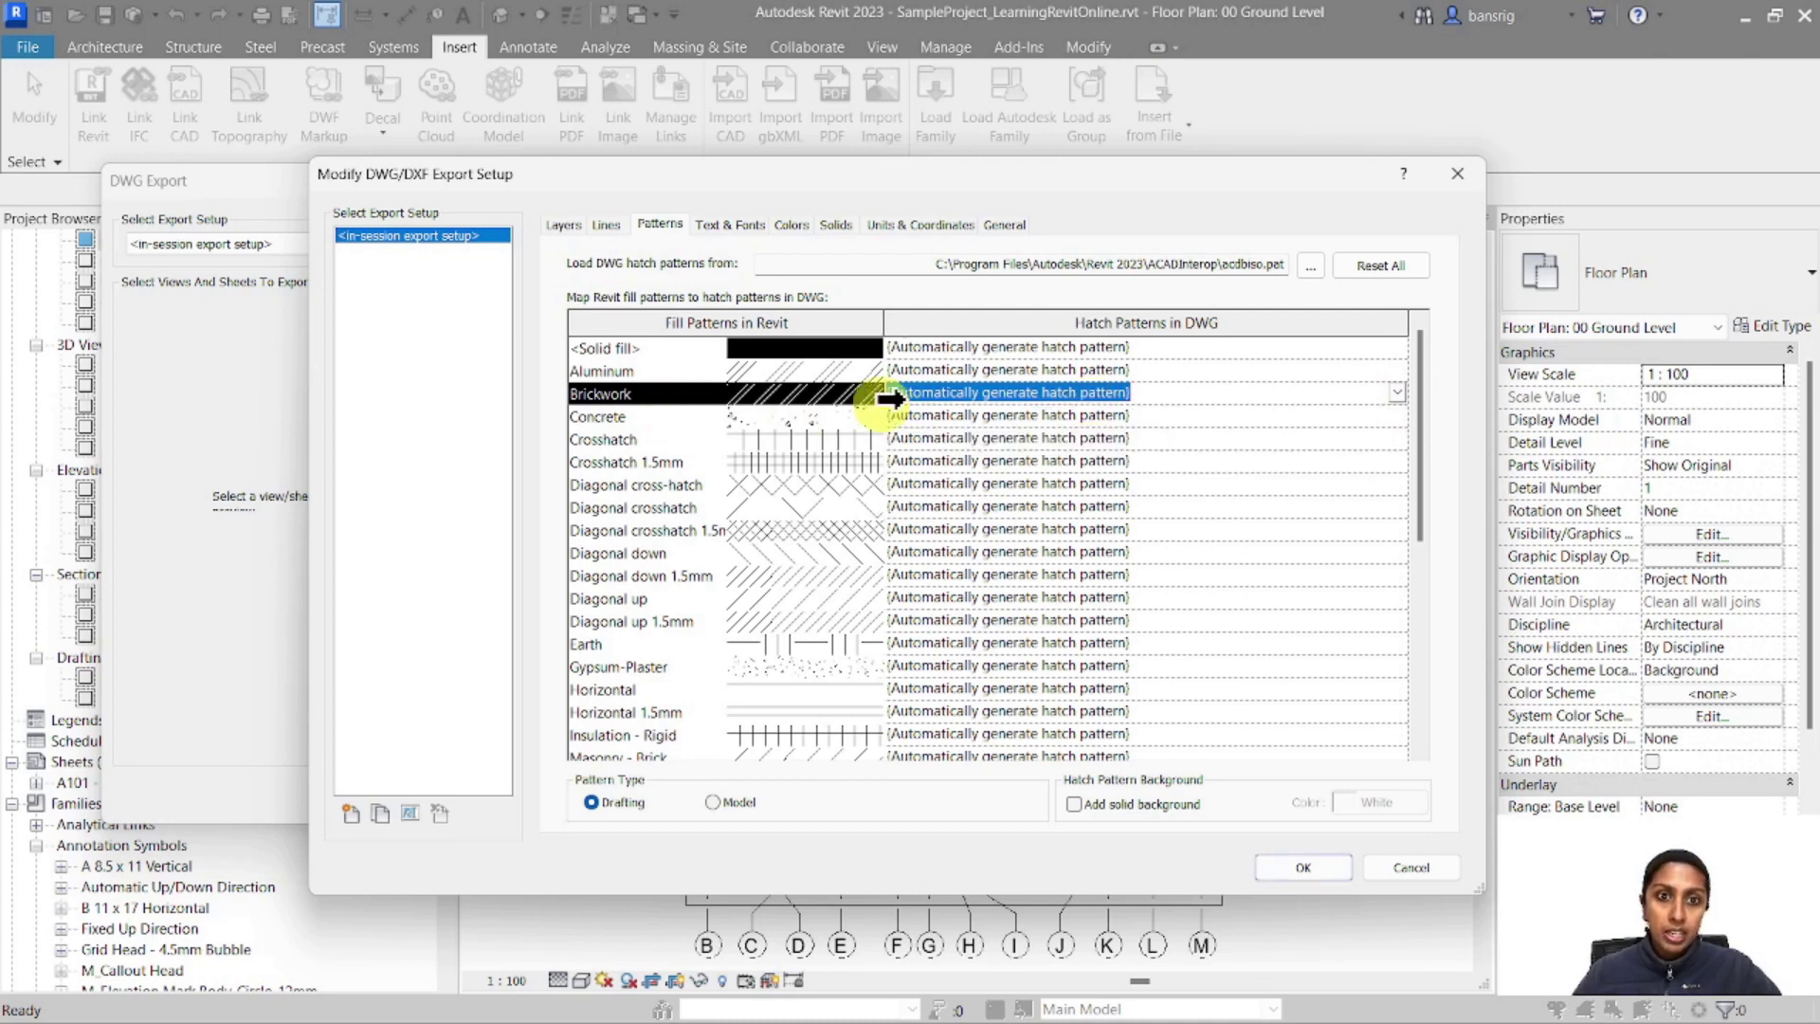
# Examine the exported text behavior and the mapping of Revit fonts to DWG fonts
pyautogui.click(725, 224)
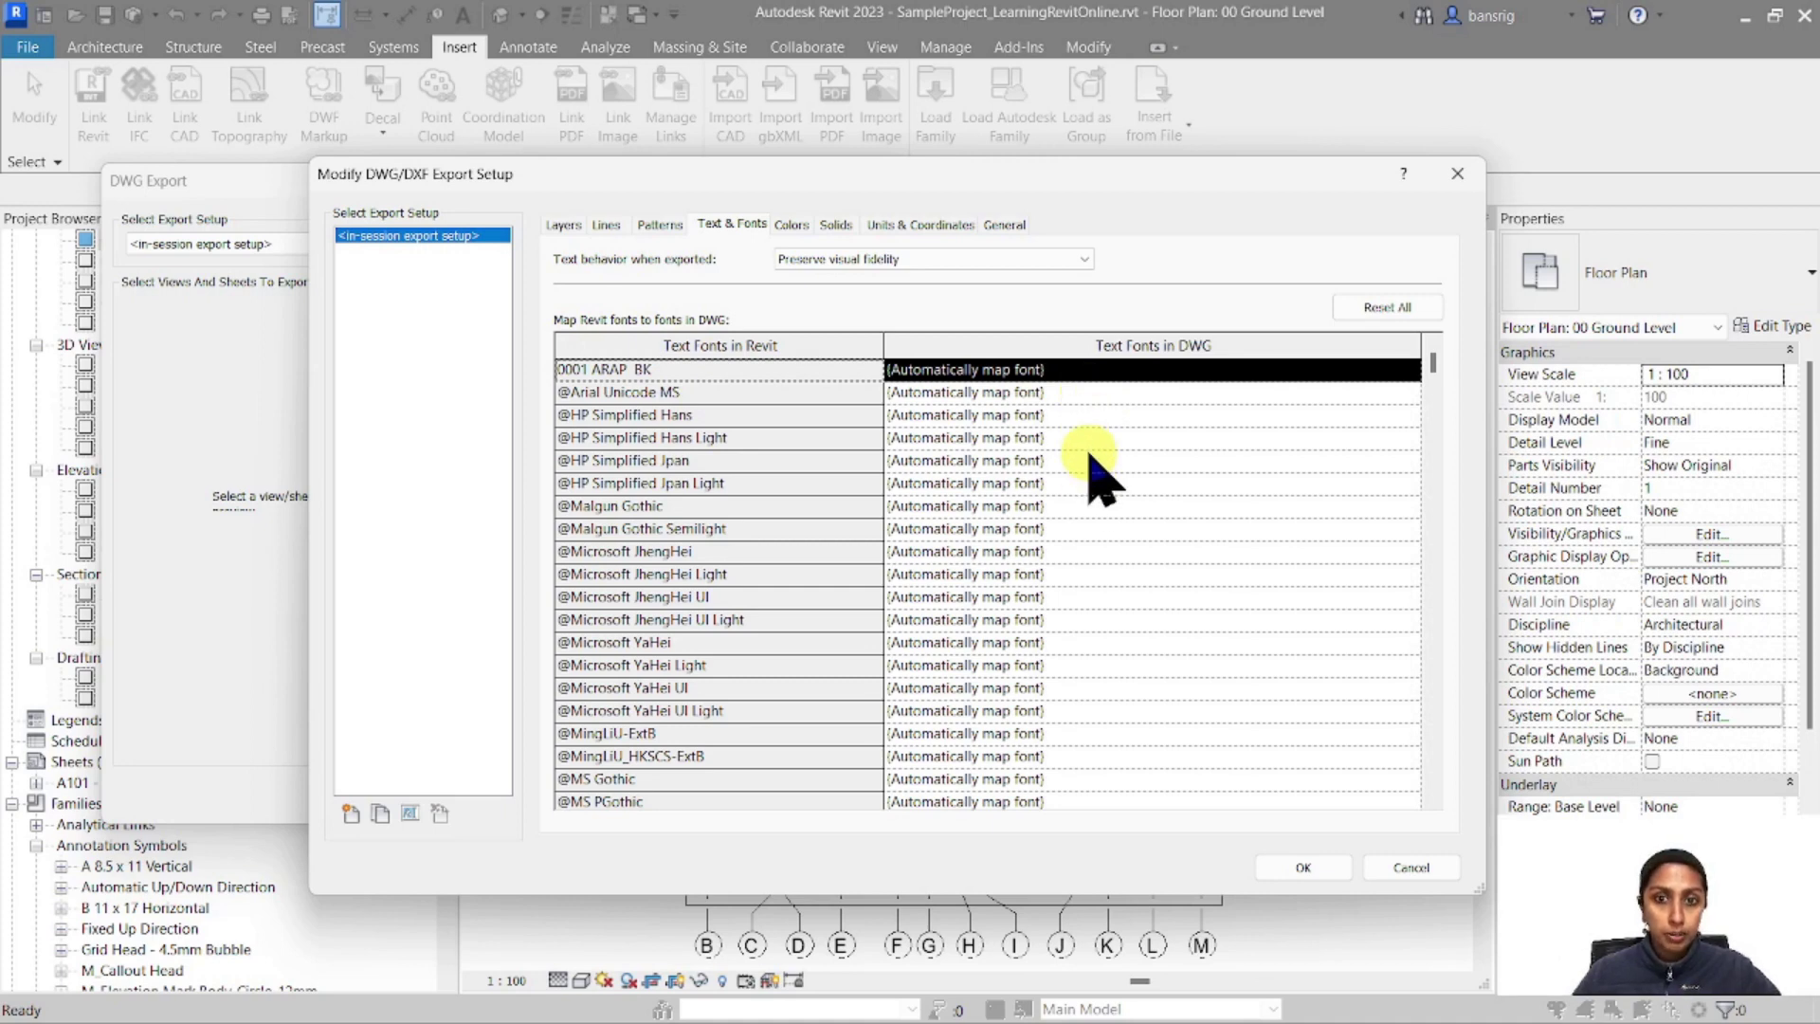
pyautogui.scroll(-15, 1097, 475)
pyautogui.scroll(15, 1118, 545)
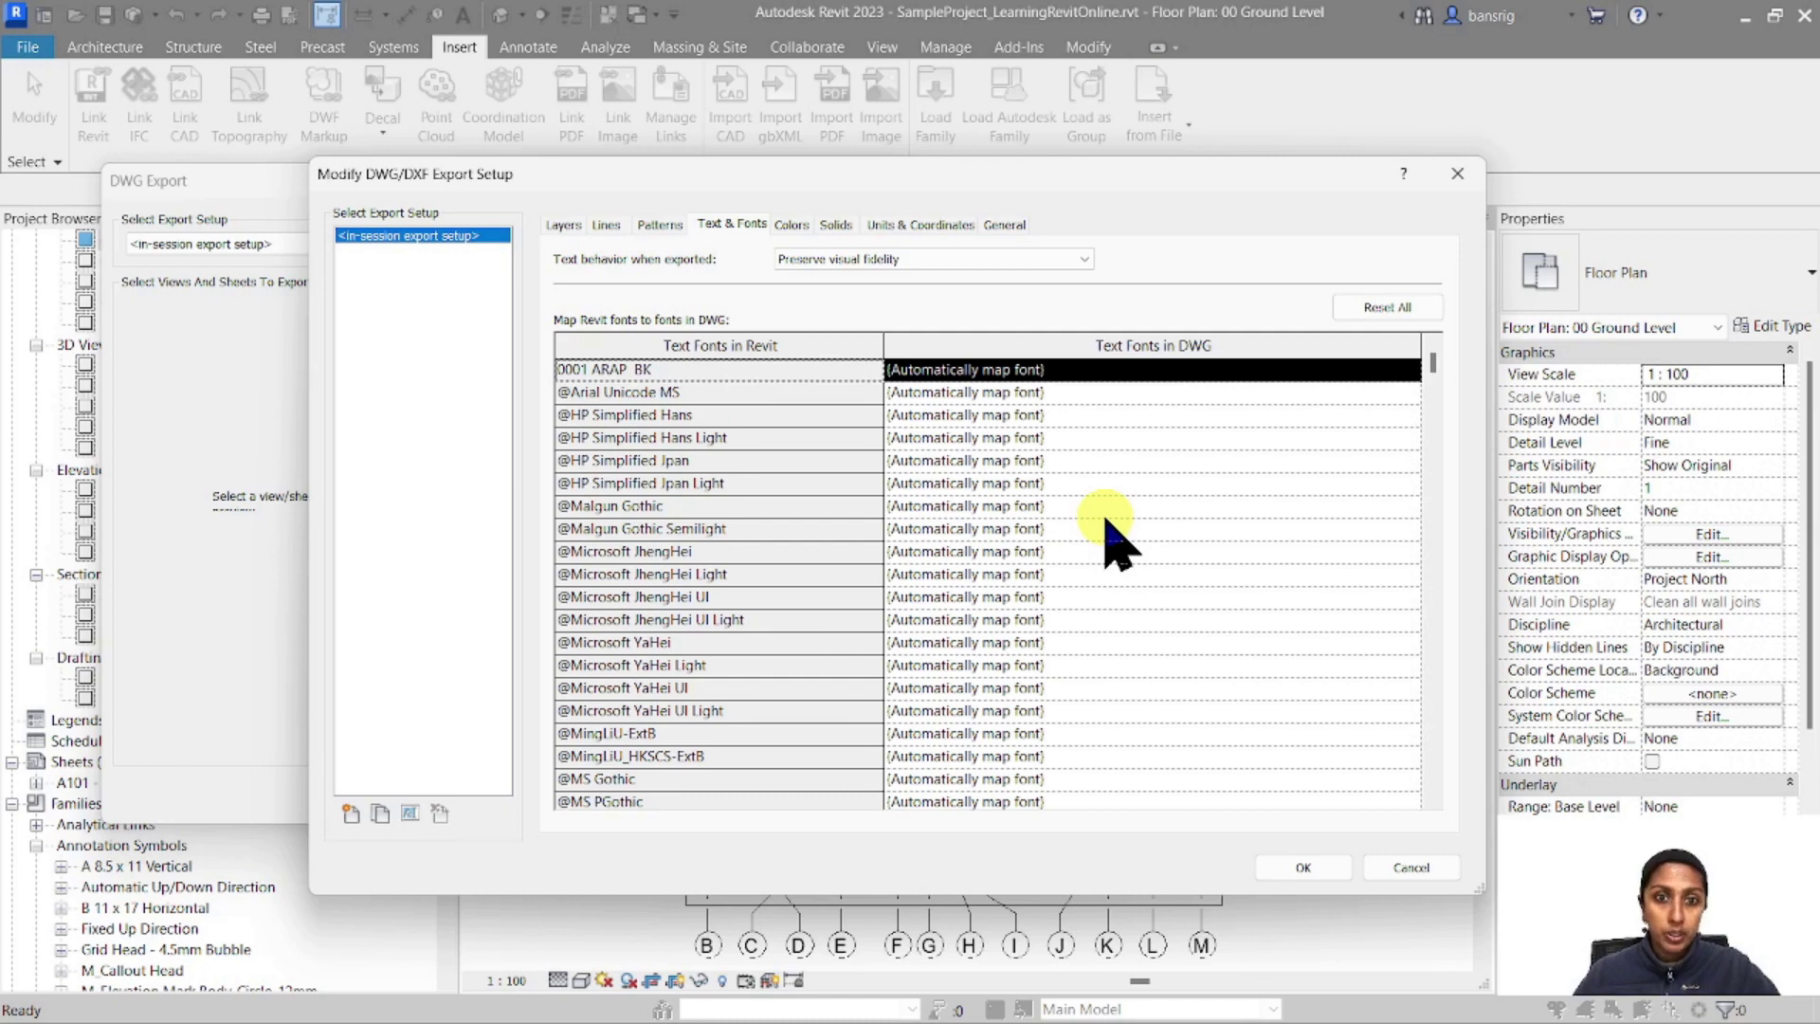
# Compare the color export options with the color IDs assigned to the categories in the layer mapping
pyautogui.click(792, 226)
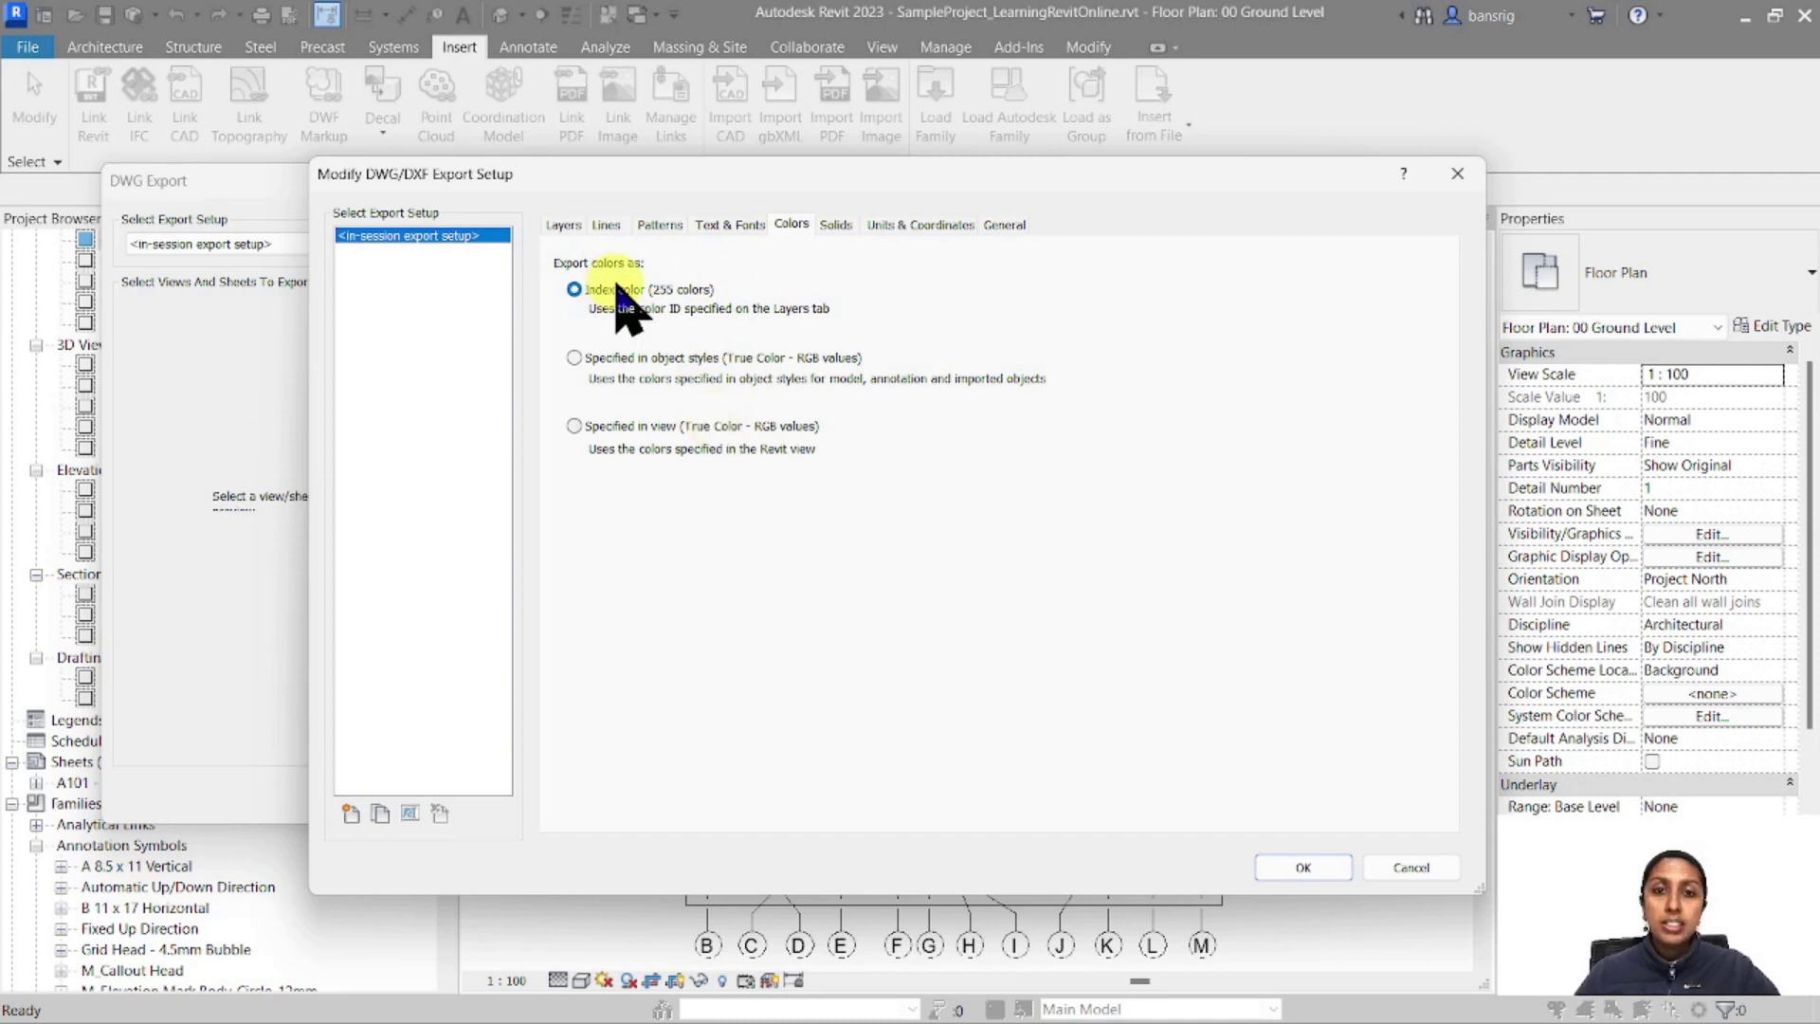
pyautogui.click(564, 226)
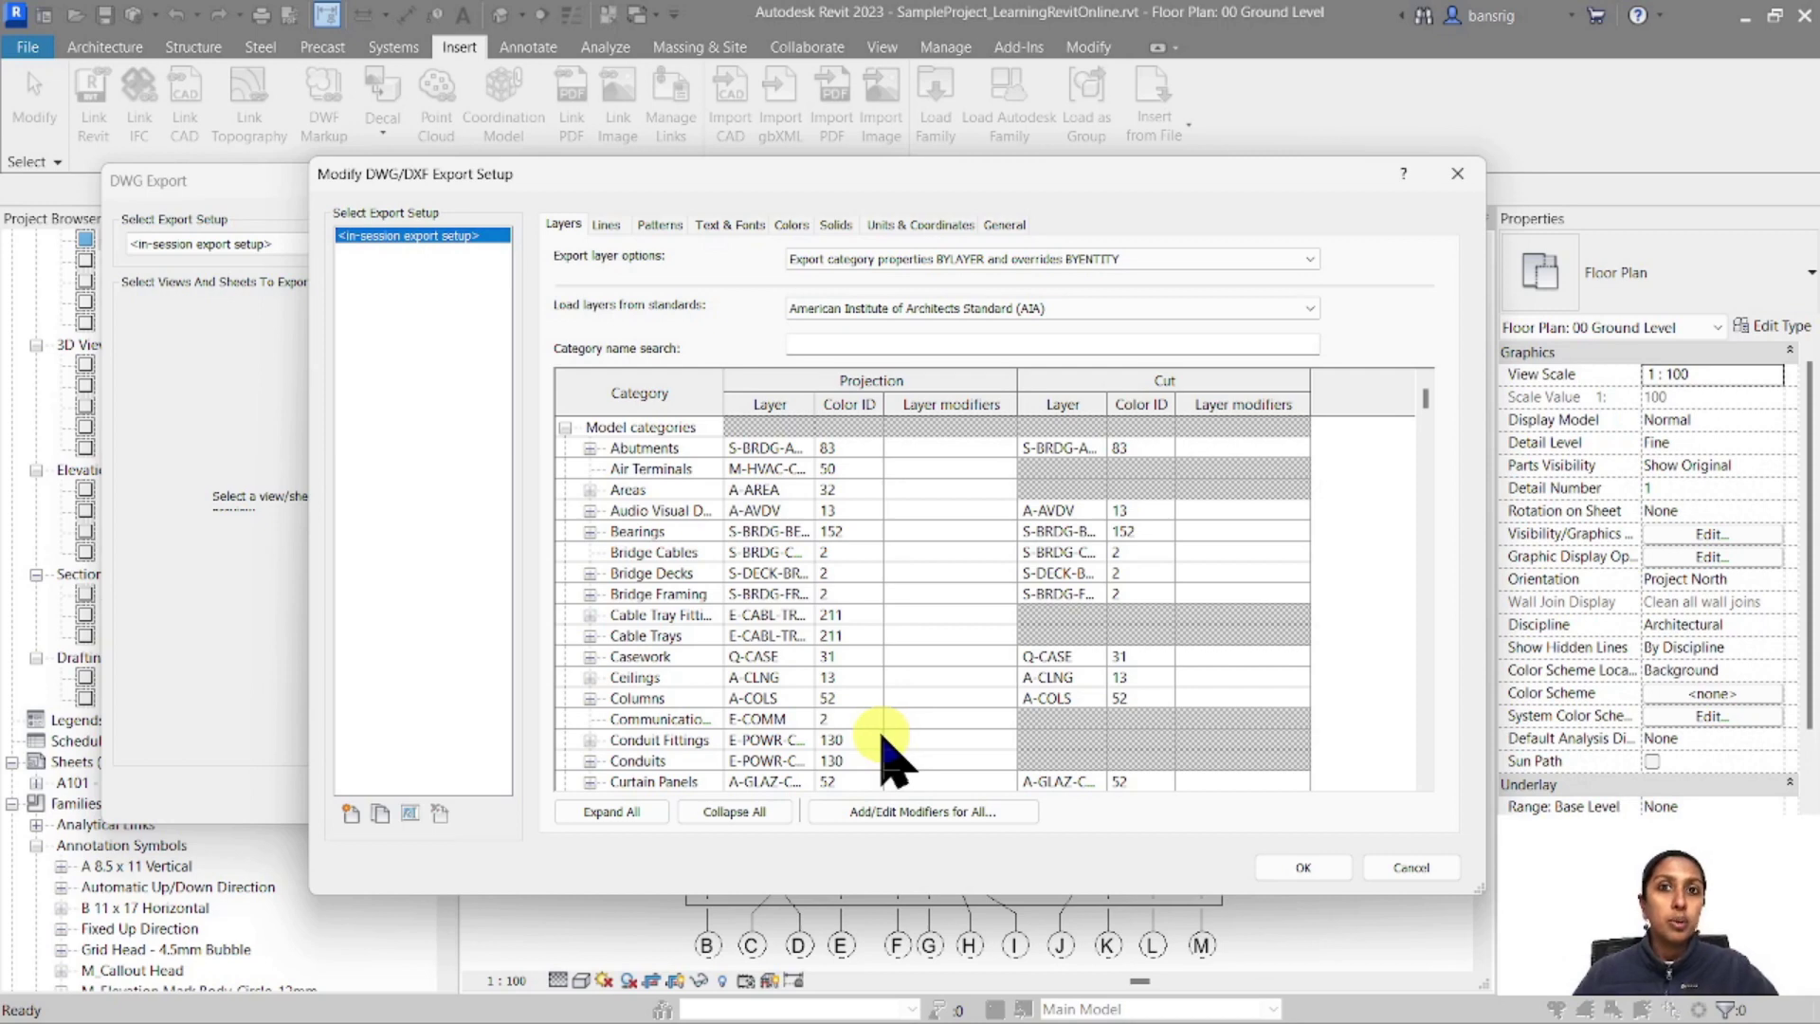
pyautogui.click(791, 226)
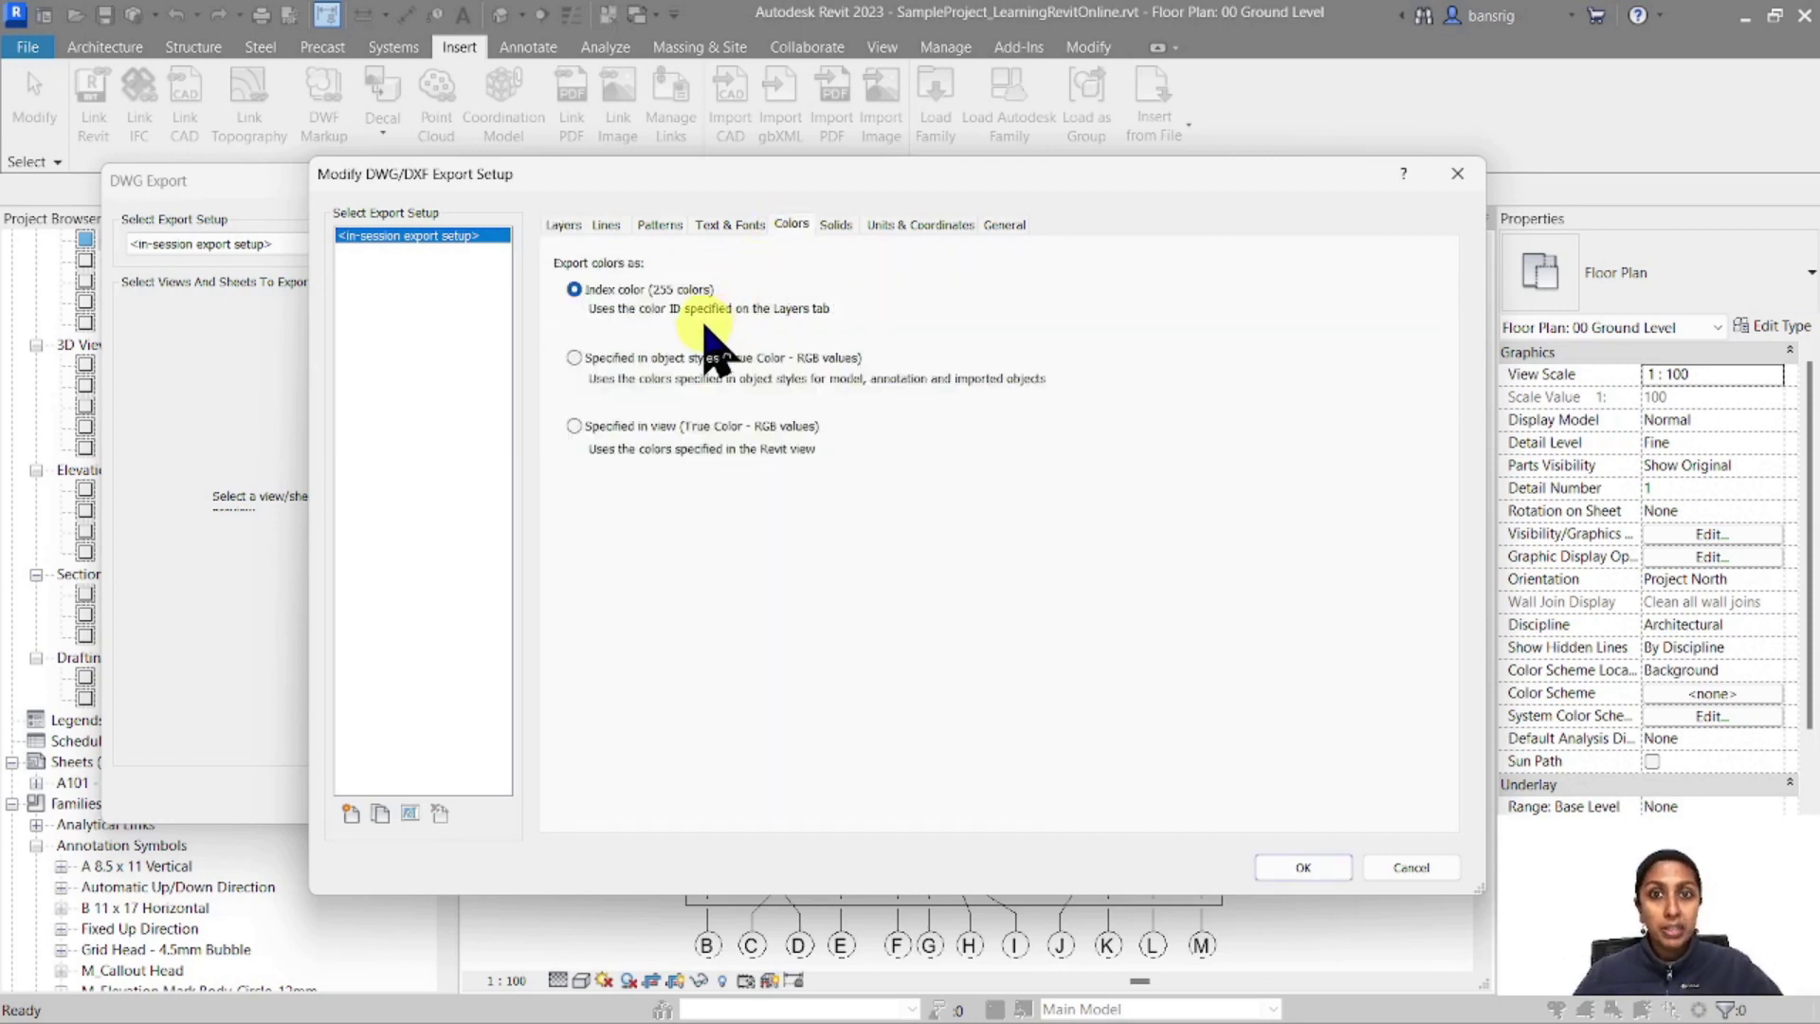
pyautogui.click(562, 227)
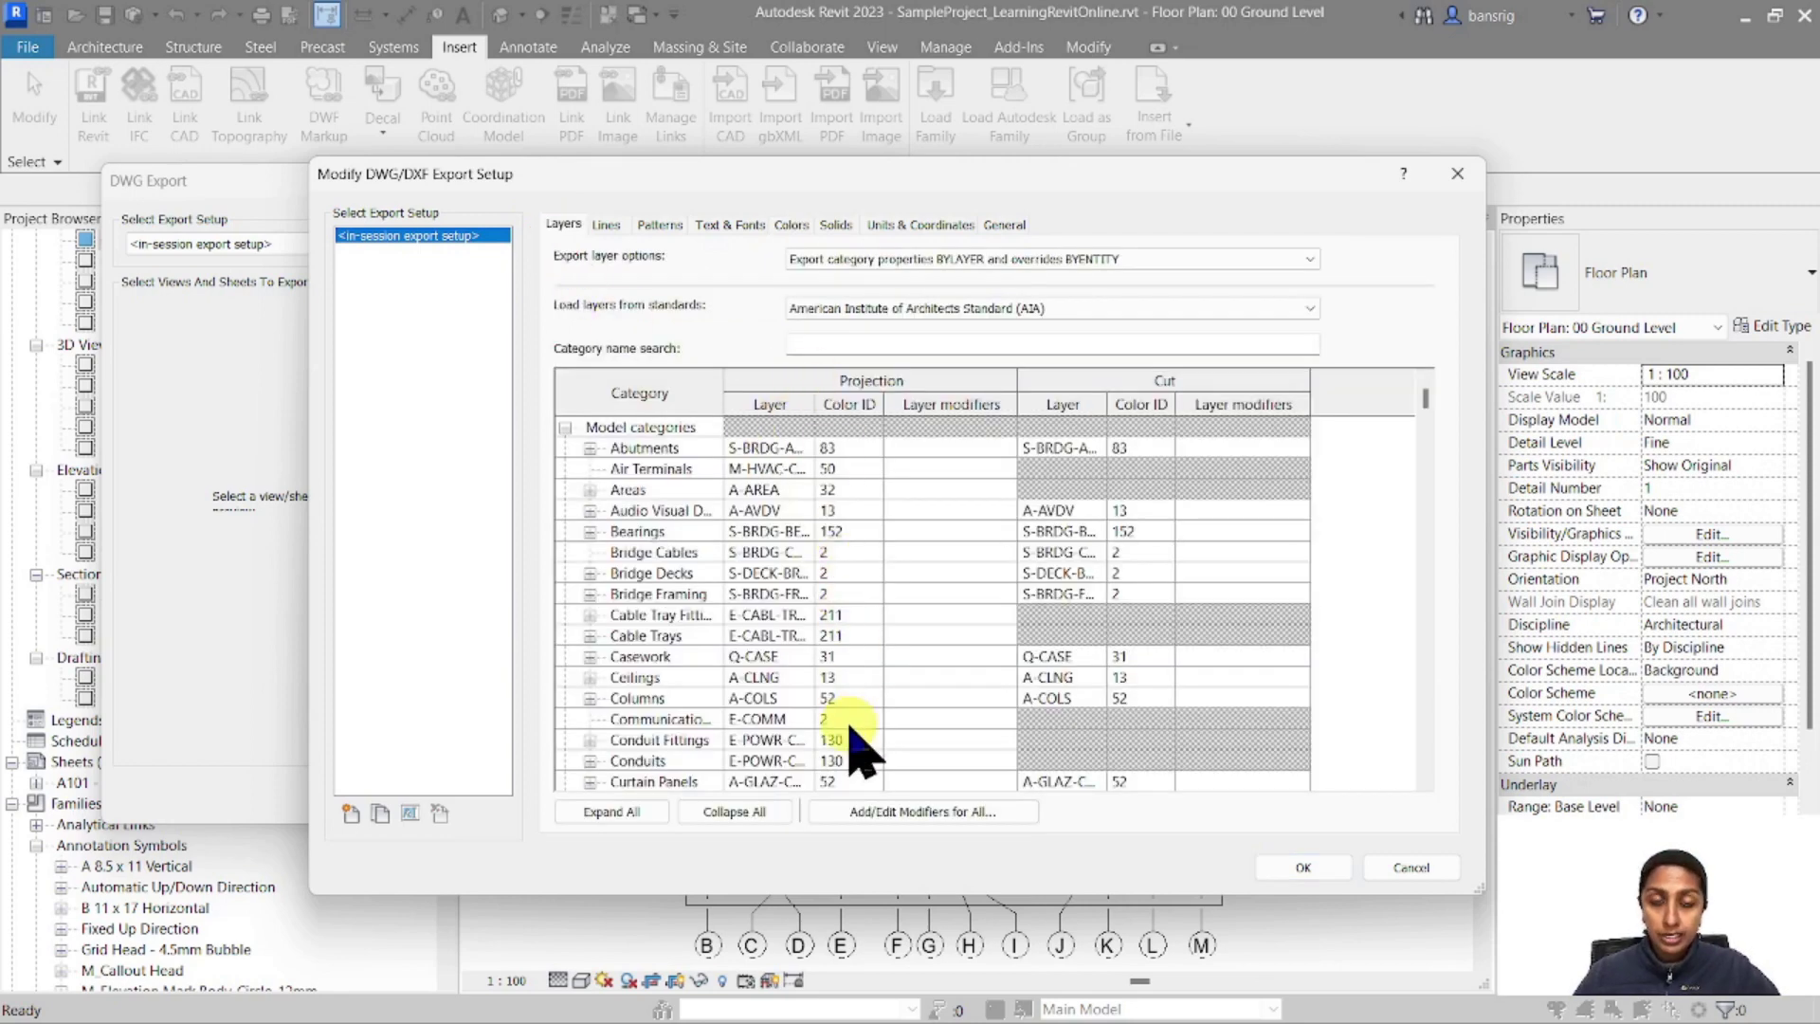
pyautogui.click(791, 228)
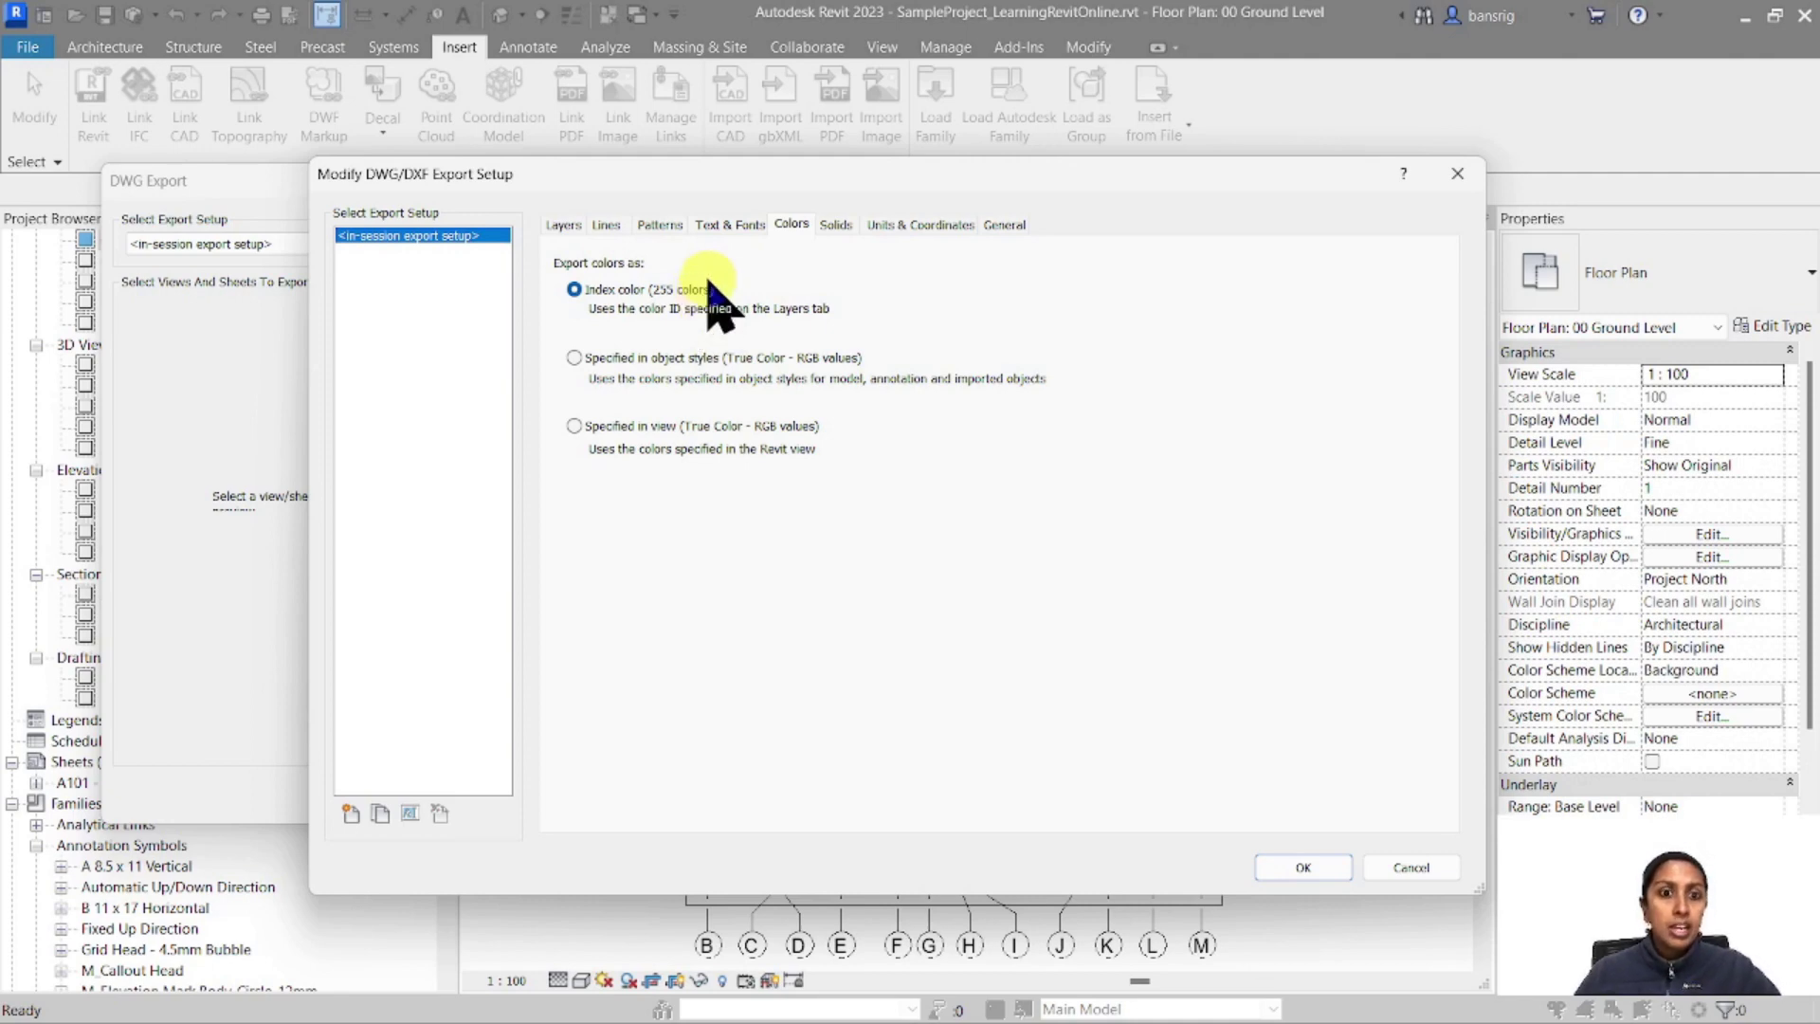
# Try the object styles and view True Color options, and return the color export to Index color (255 colors)
pyautogui.click(664, 359)
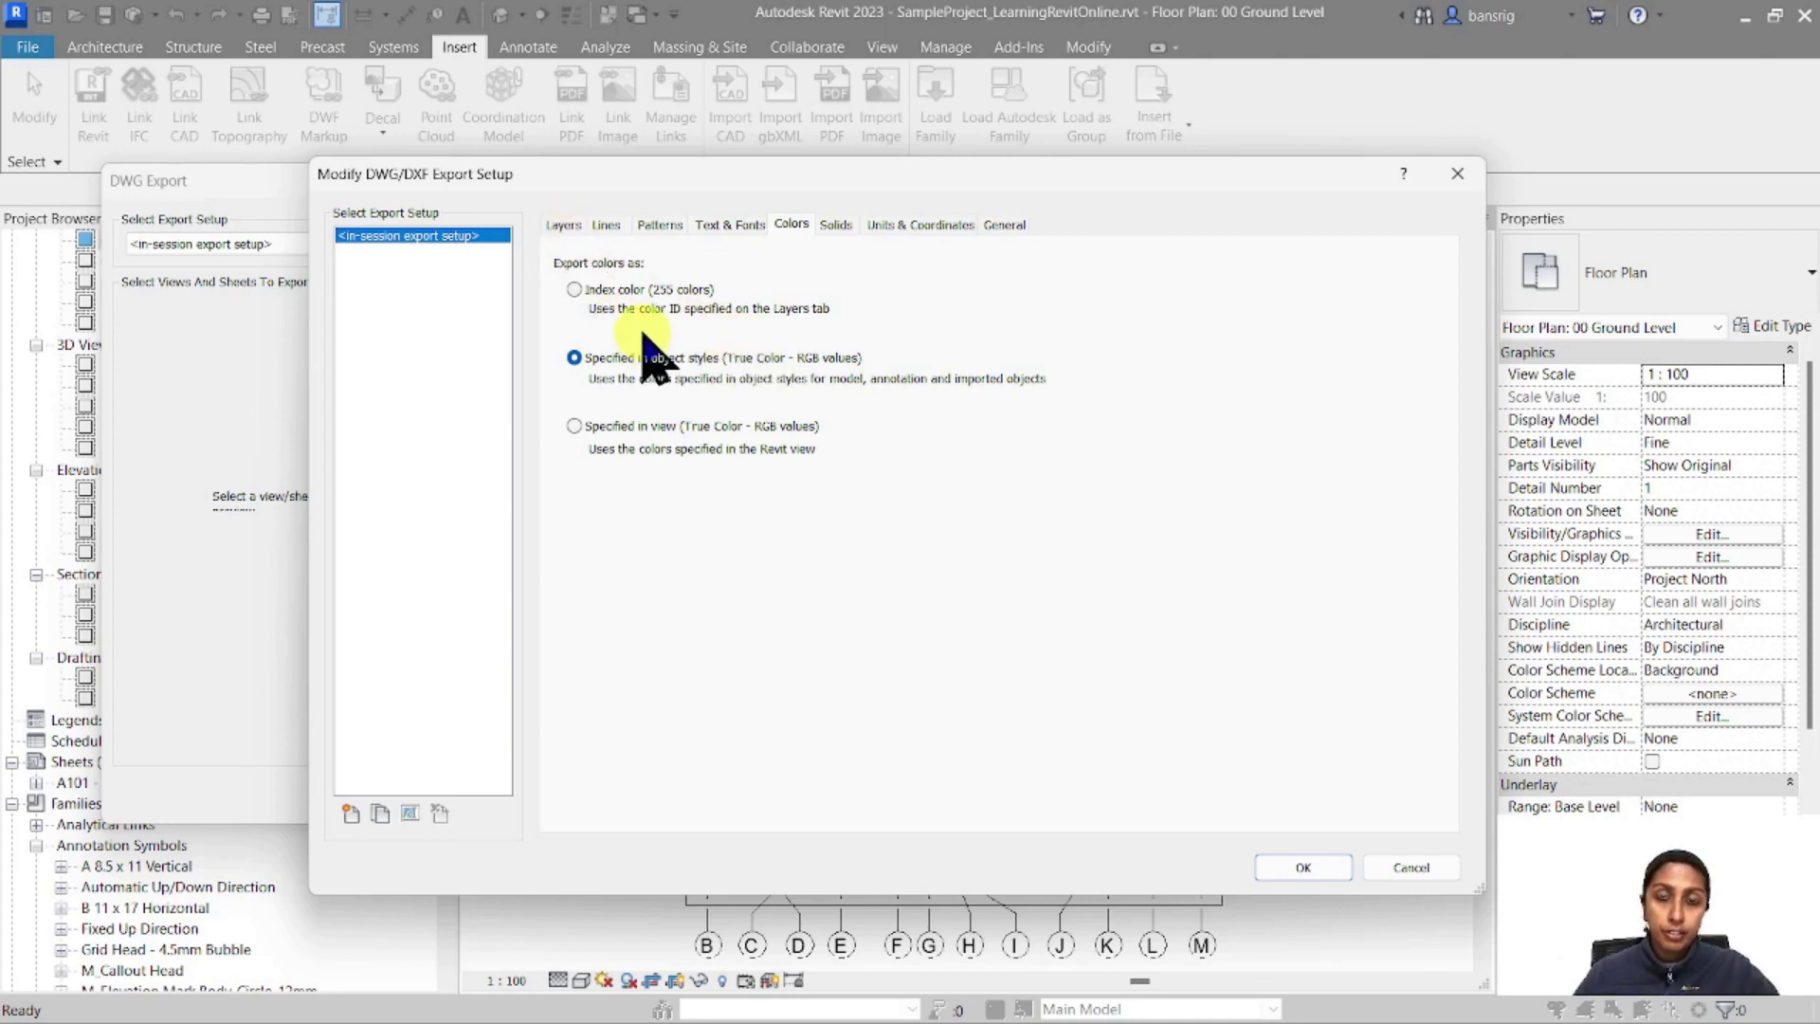
pyautogui.click(614, 436)
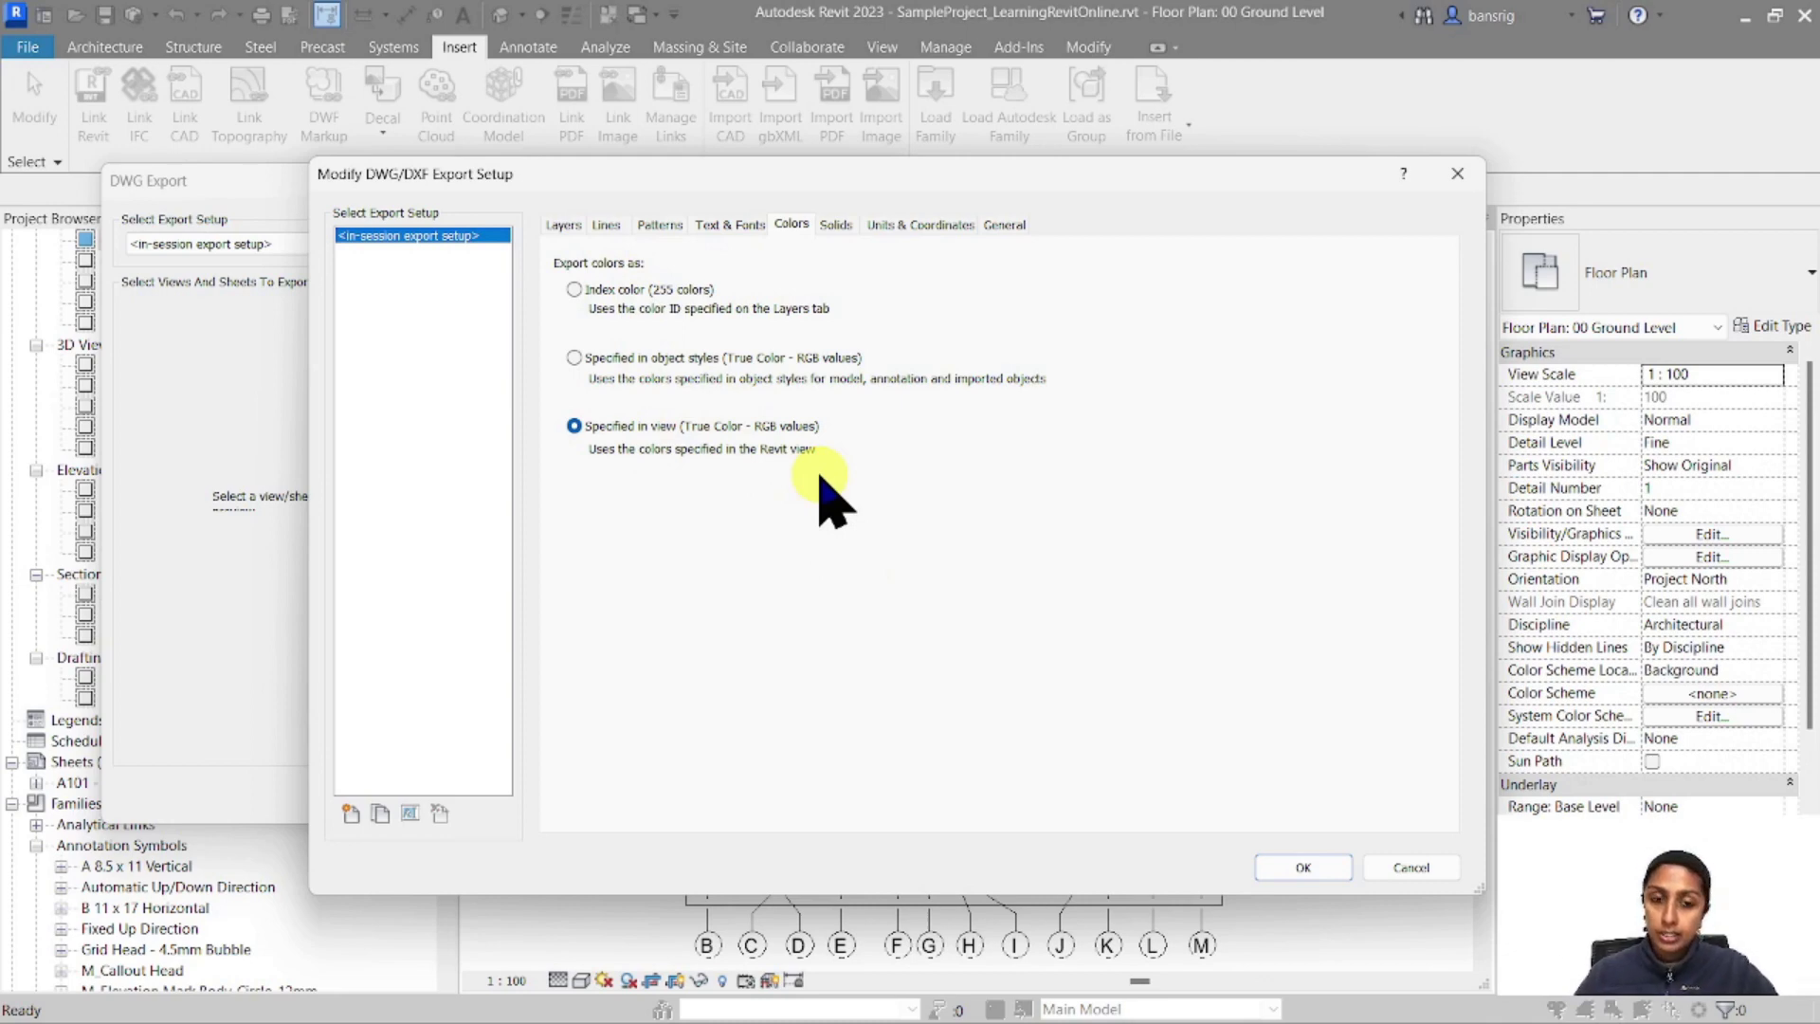
pyautogui.click(605, 290)
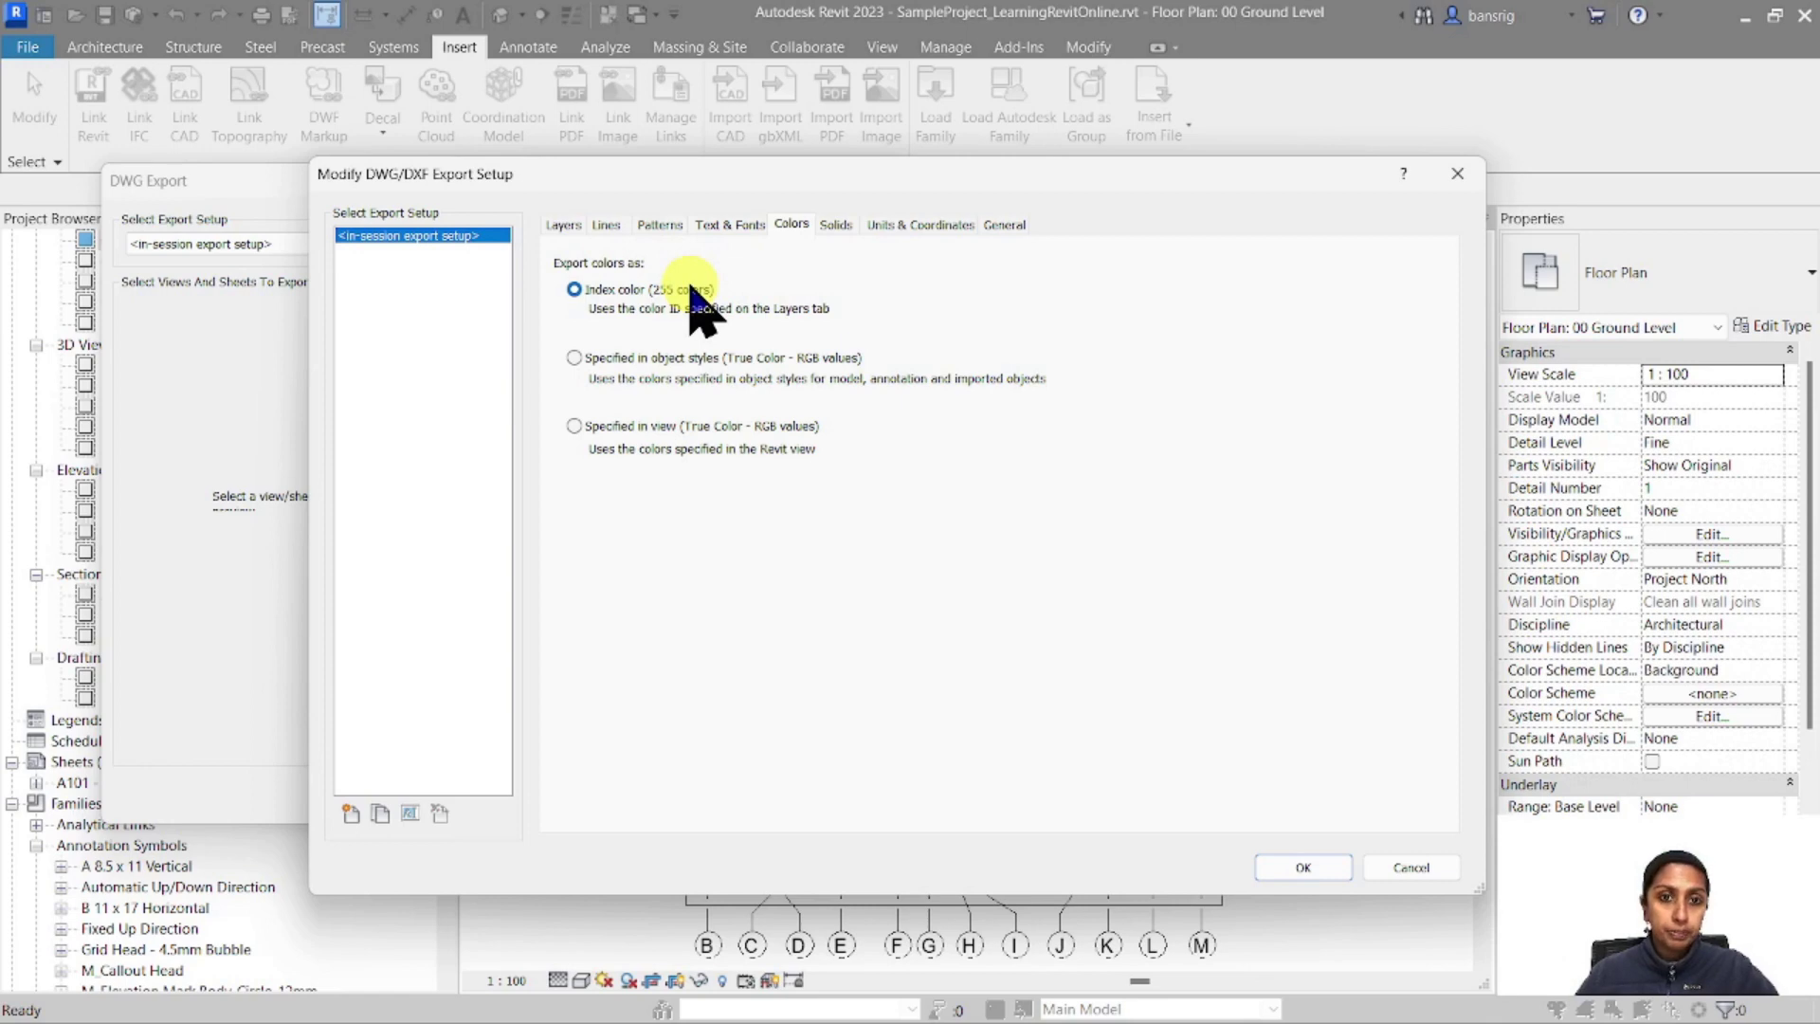
# Review the solids export options for 3D views and set one DWG unit to Meter
pyautogui.click(835, 226)
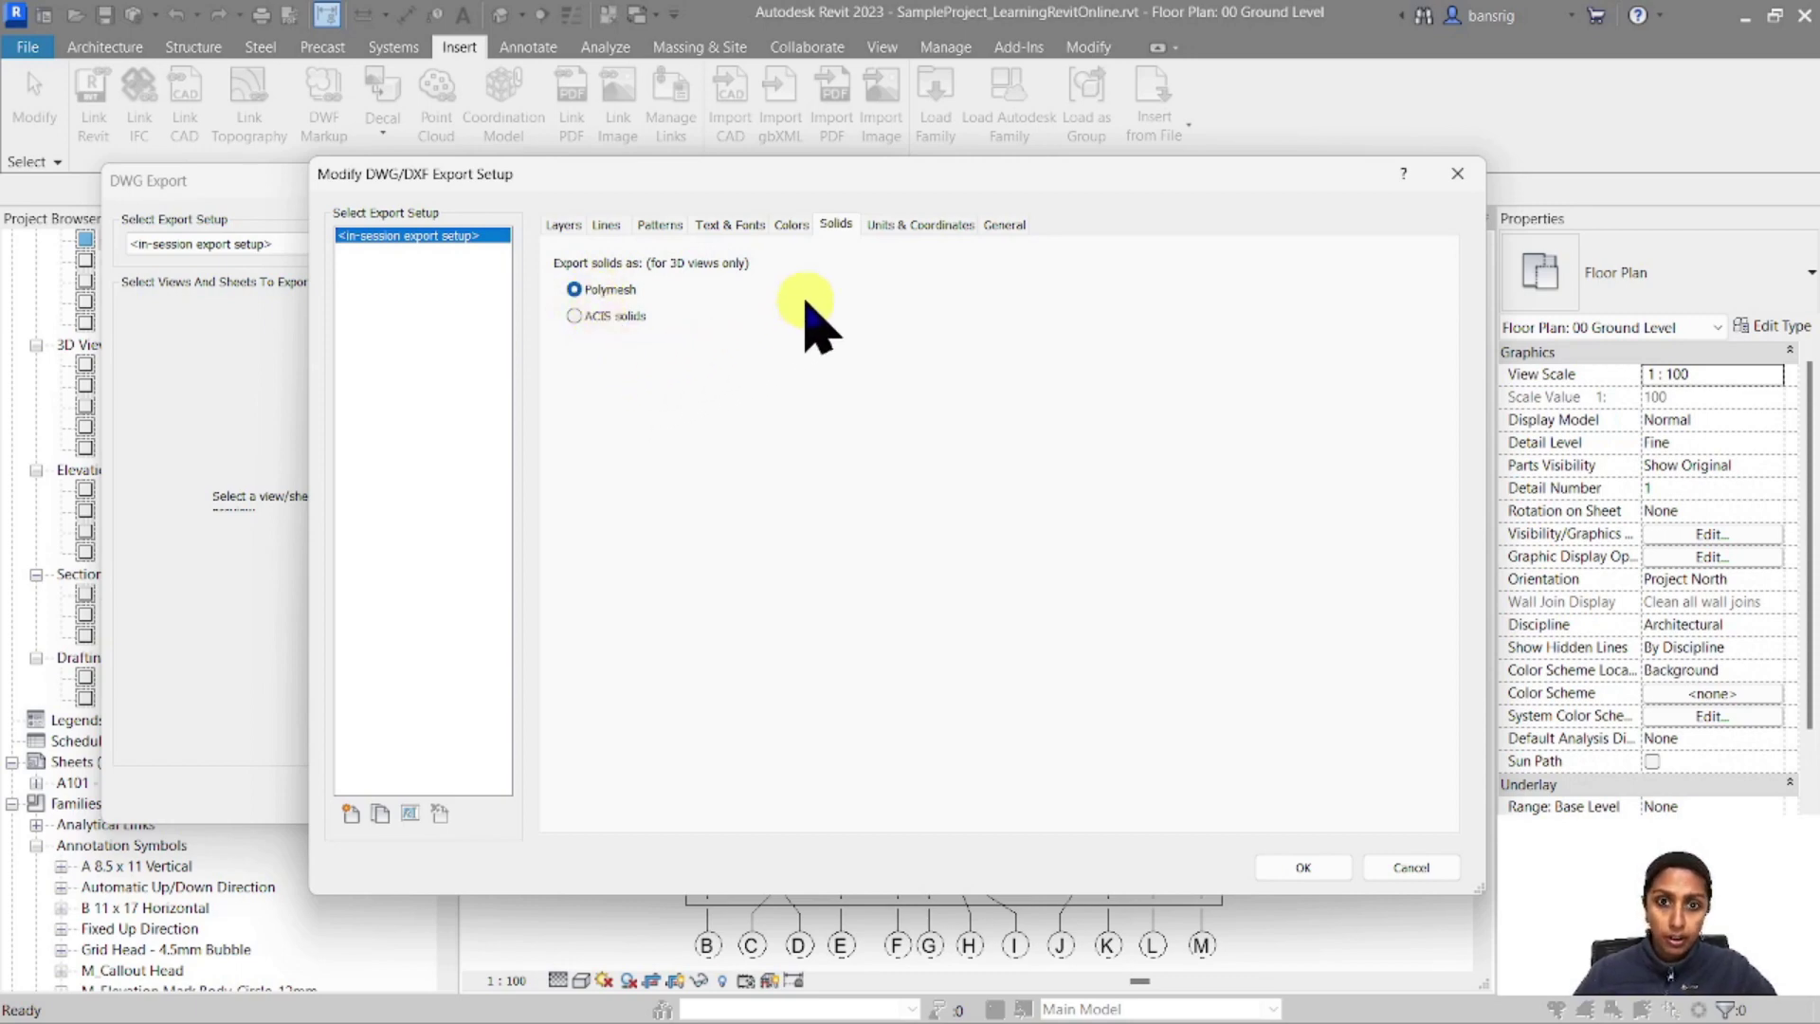
pyautogui.click(933, 228)
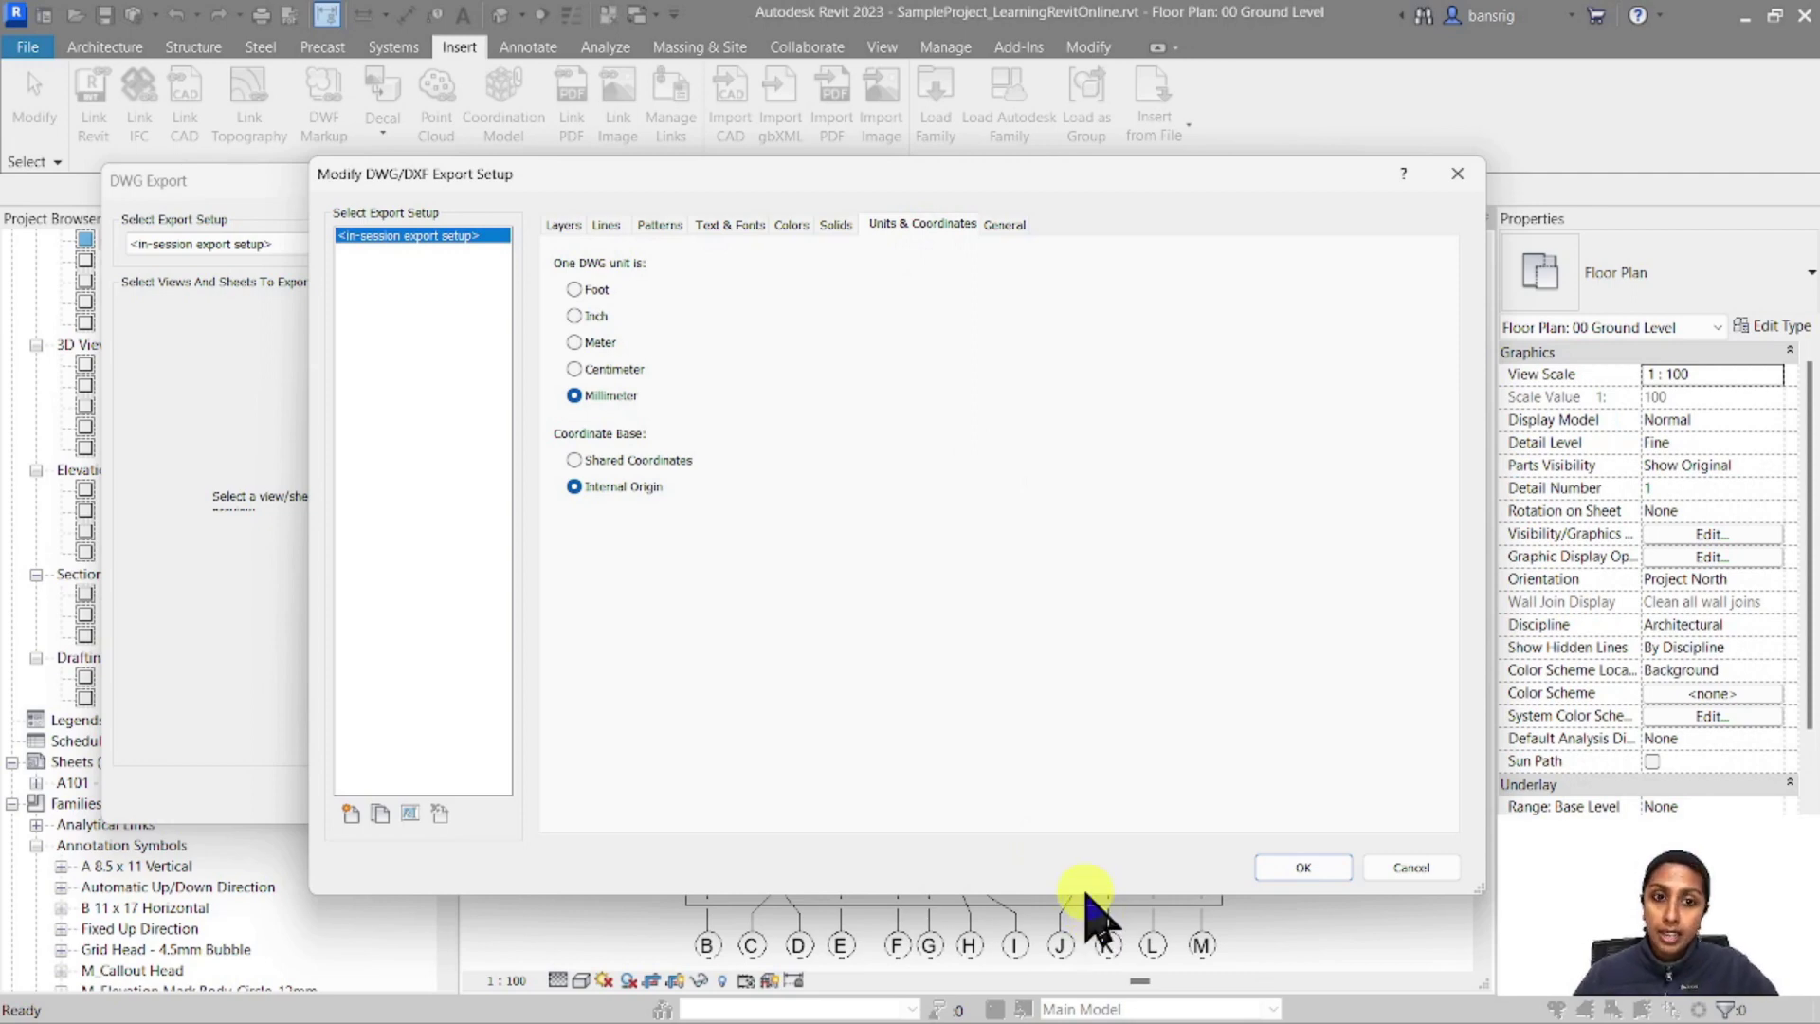
pyautogui.click(600, 342)
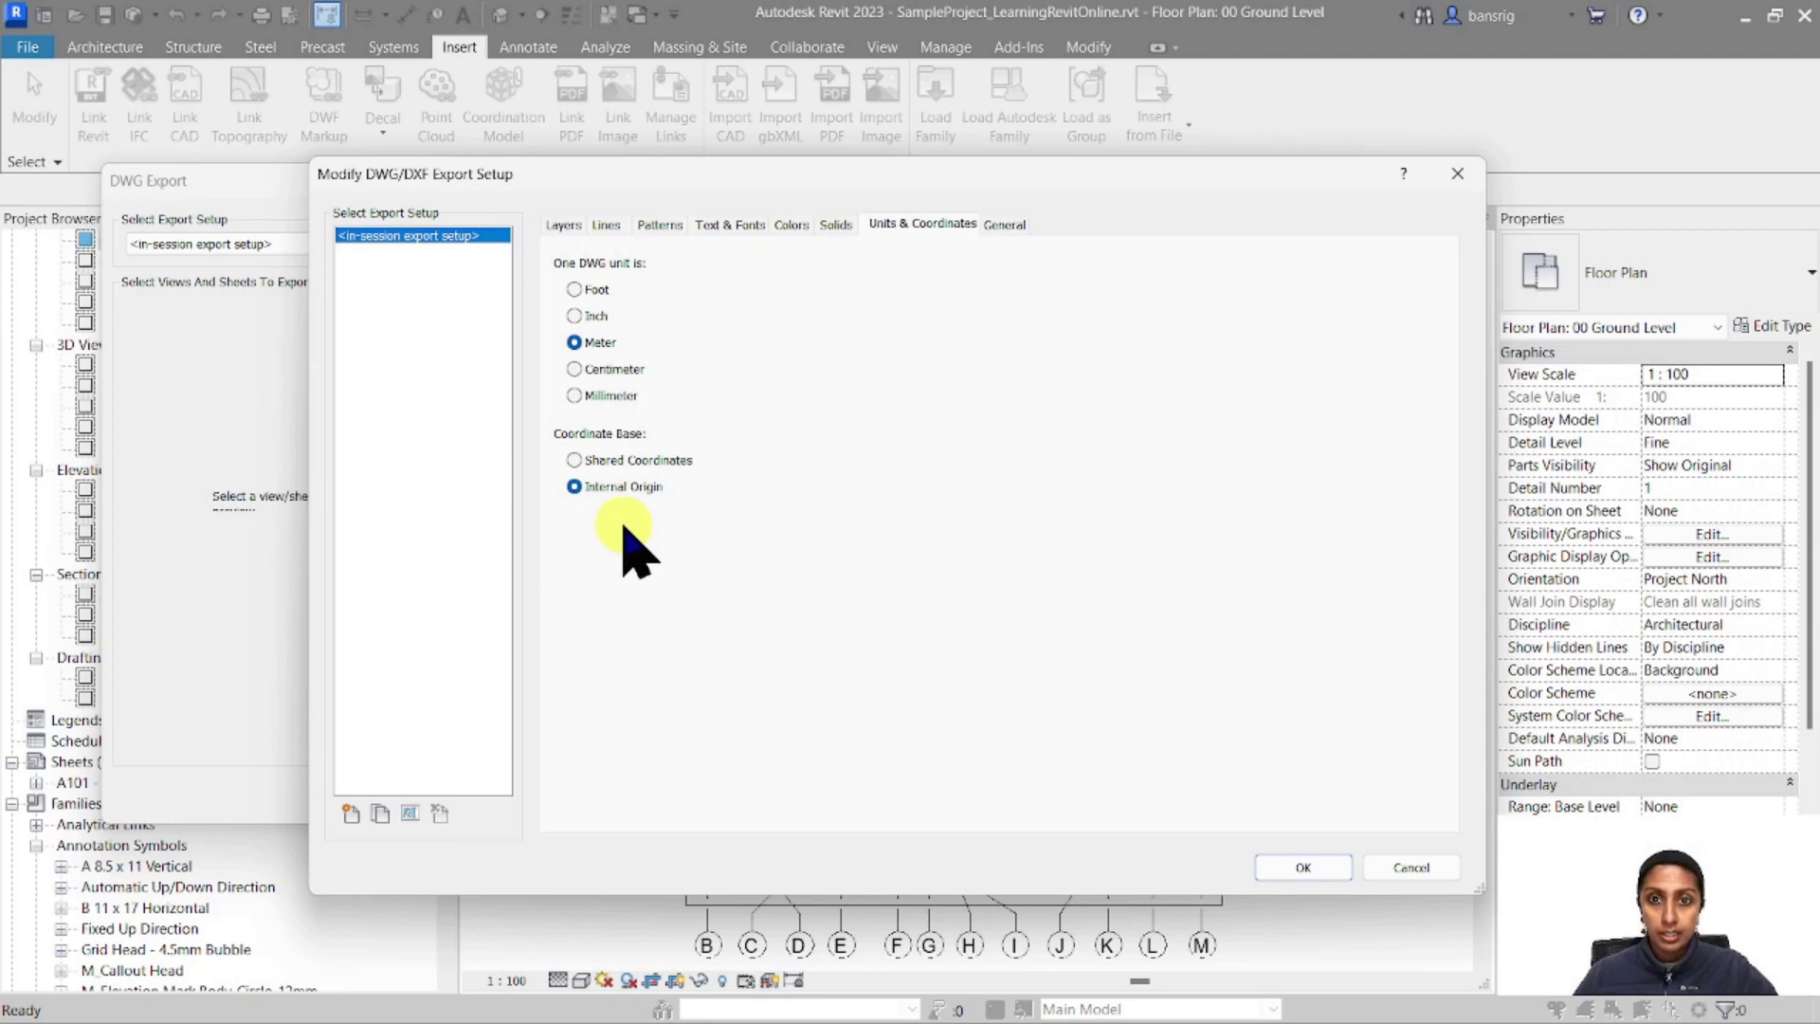
# Enable exporting rooms, spaces and areas as polylines, check the available AutoCAD file formats, and accept the export setup
pyautogui.click(1000, 227)
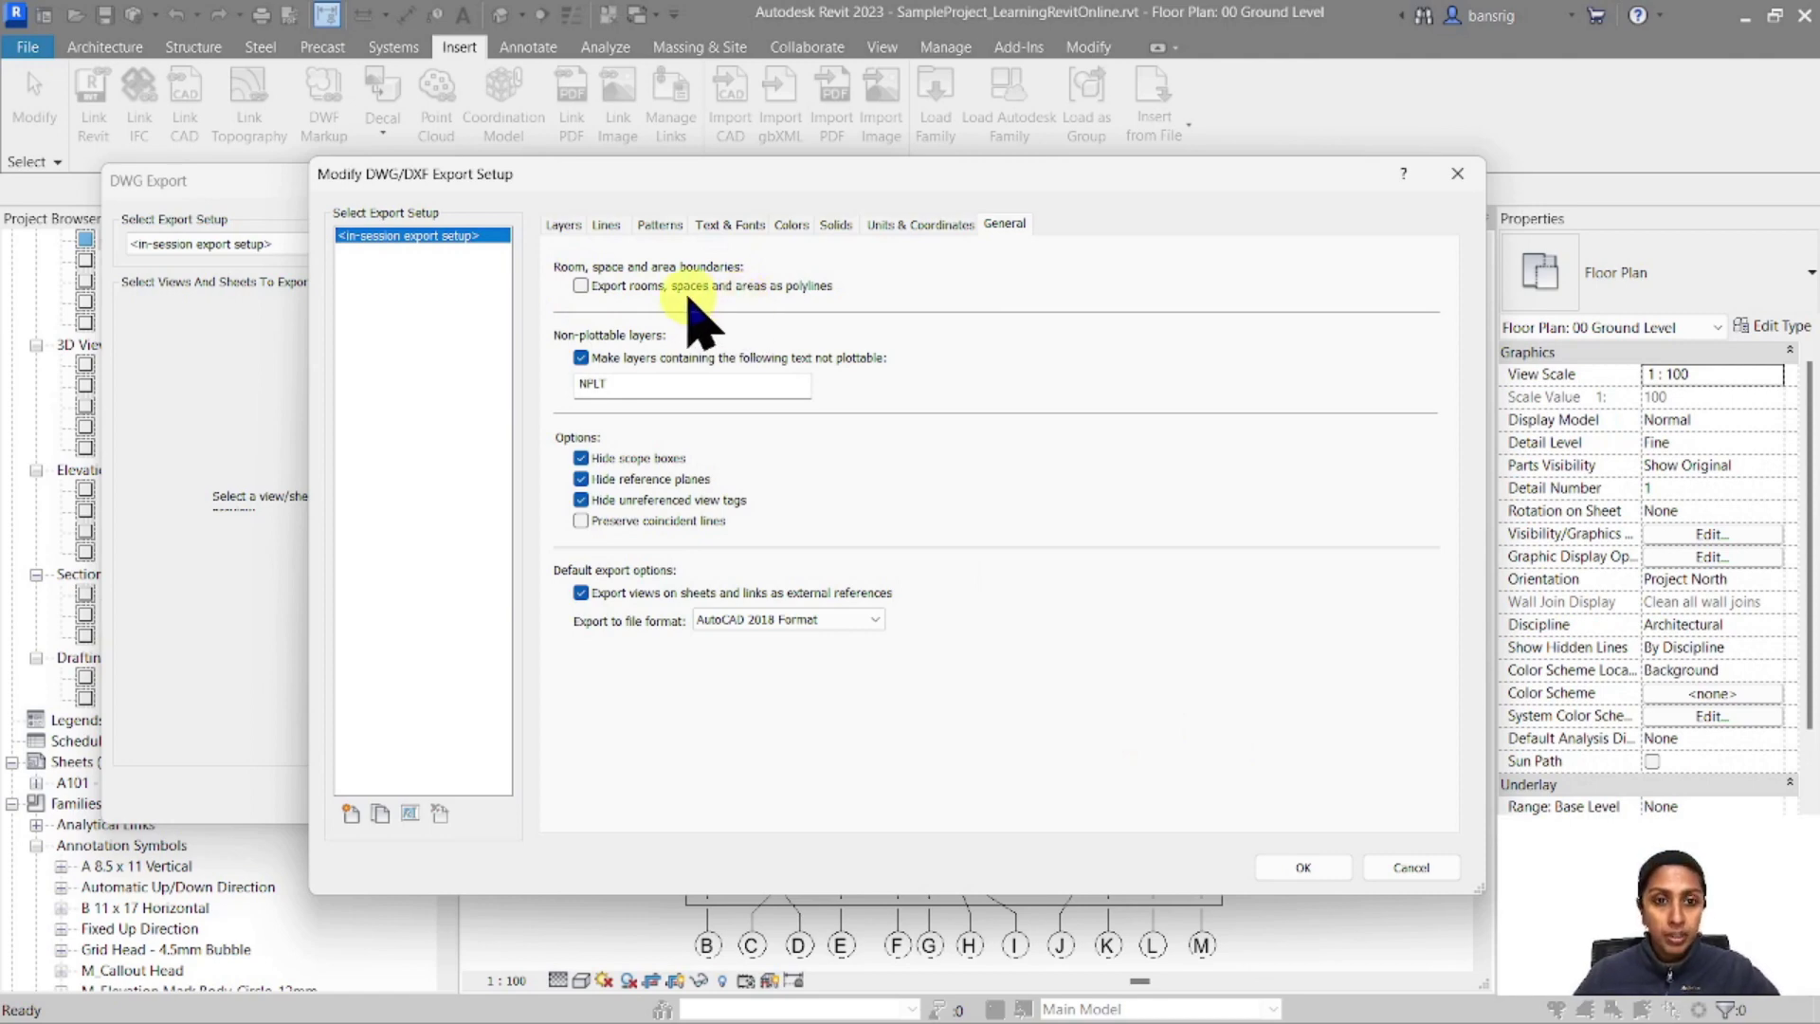
pyautogui.click(581, 285)
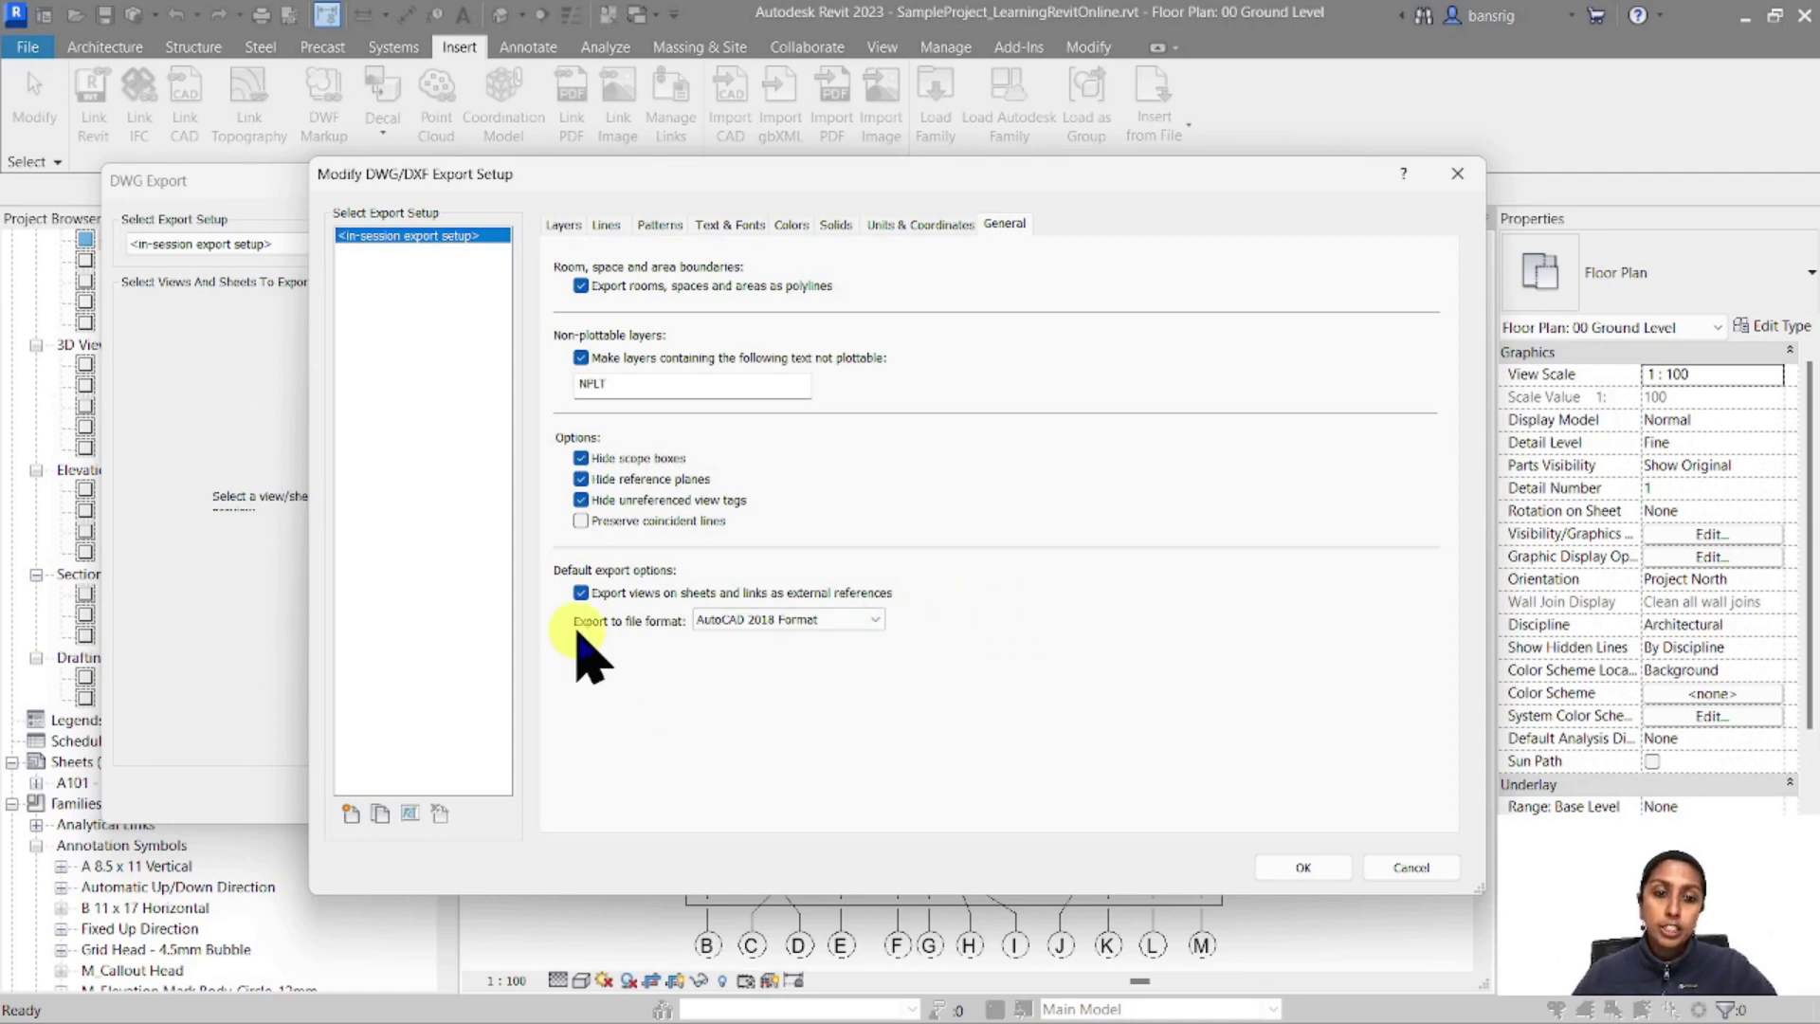
pyautogui.click(749, 620)
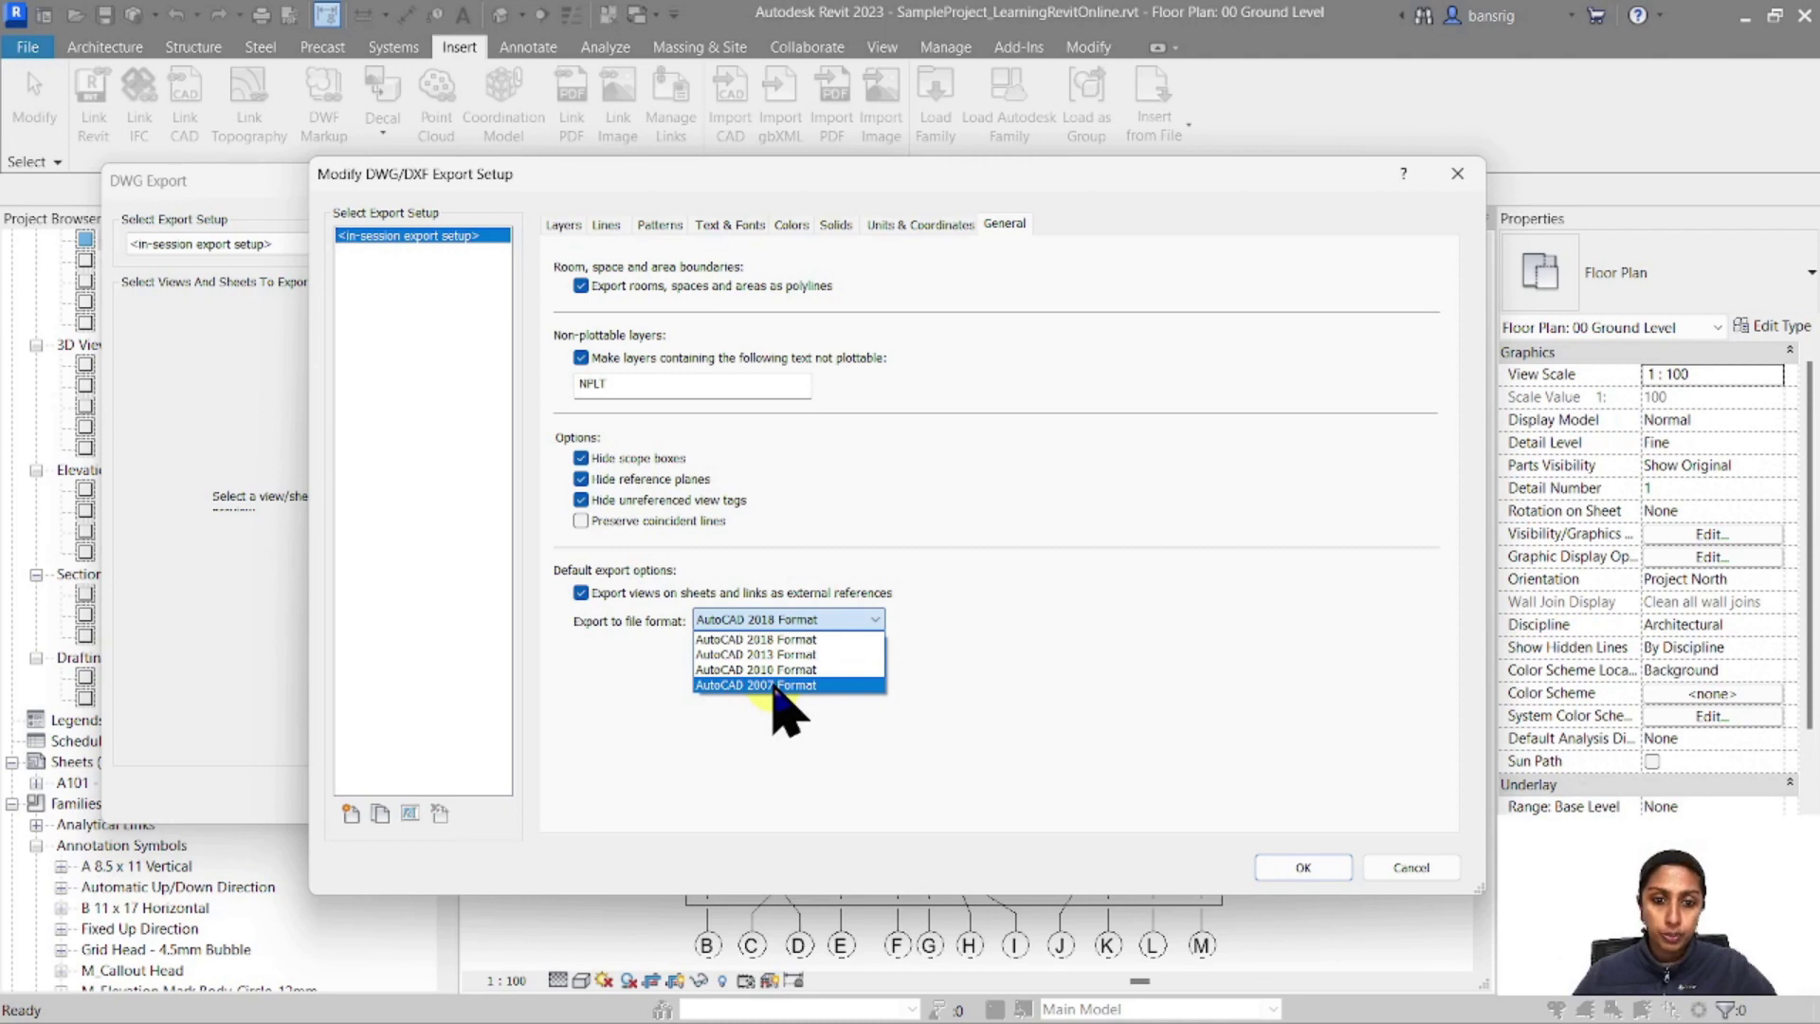
pyautogui.click(775, 686)
pyautogui.click(1312, 867)
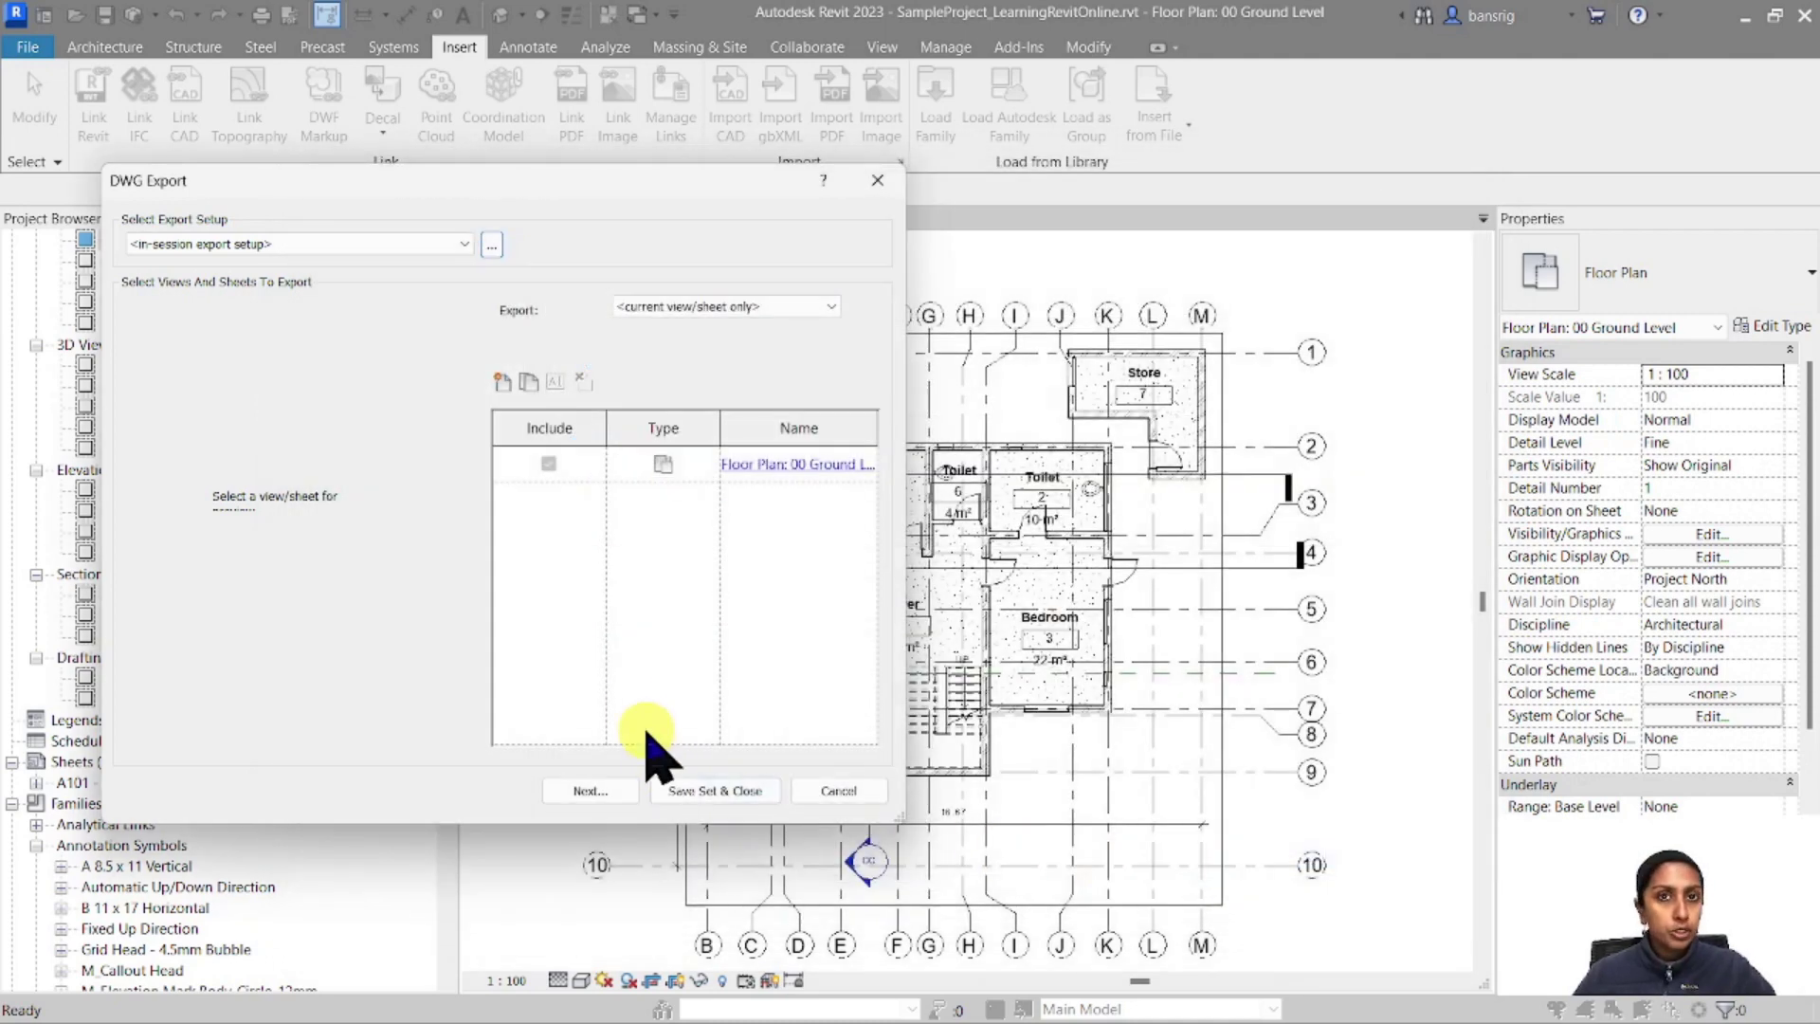
# Proceed with the DWG export and choose the Export folder on the Desktop as the target folder
pyautogui.click(607, 792)
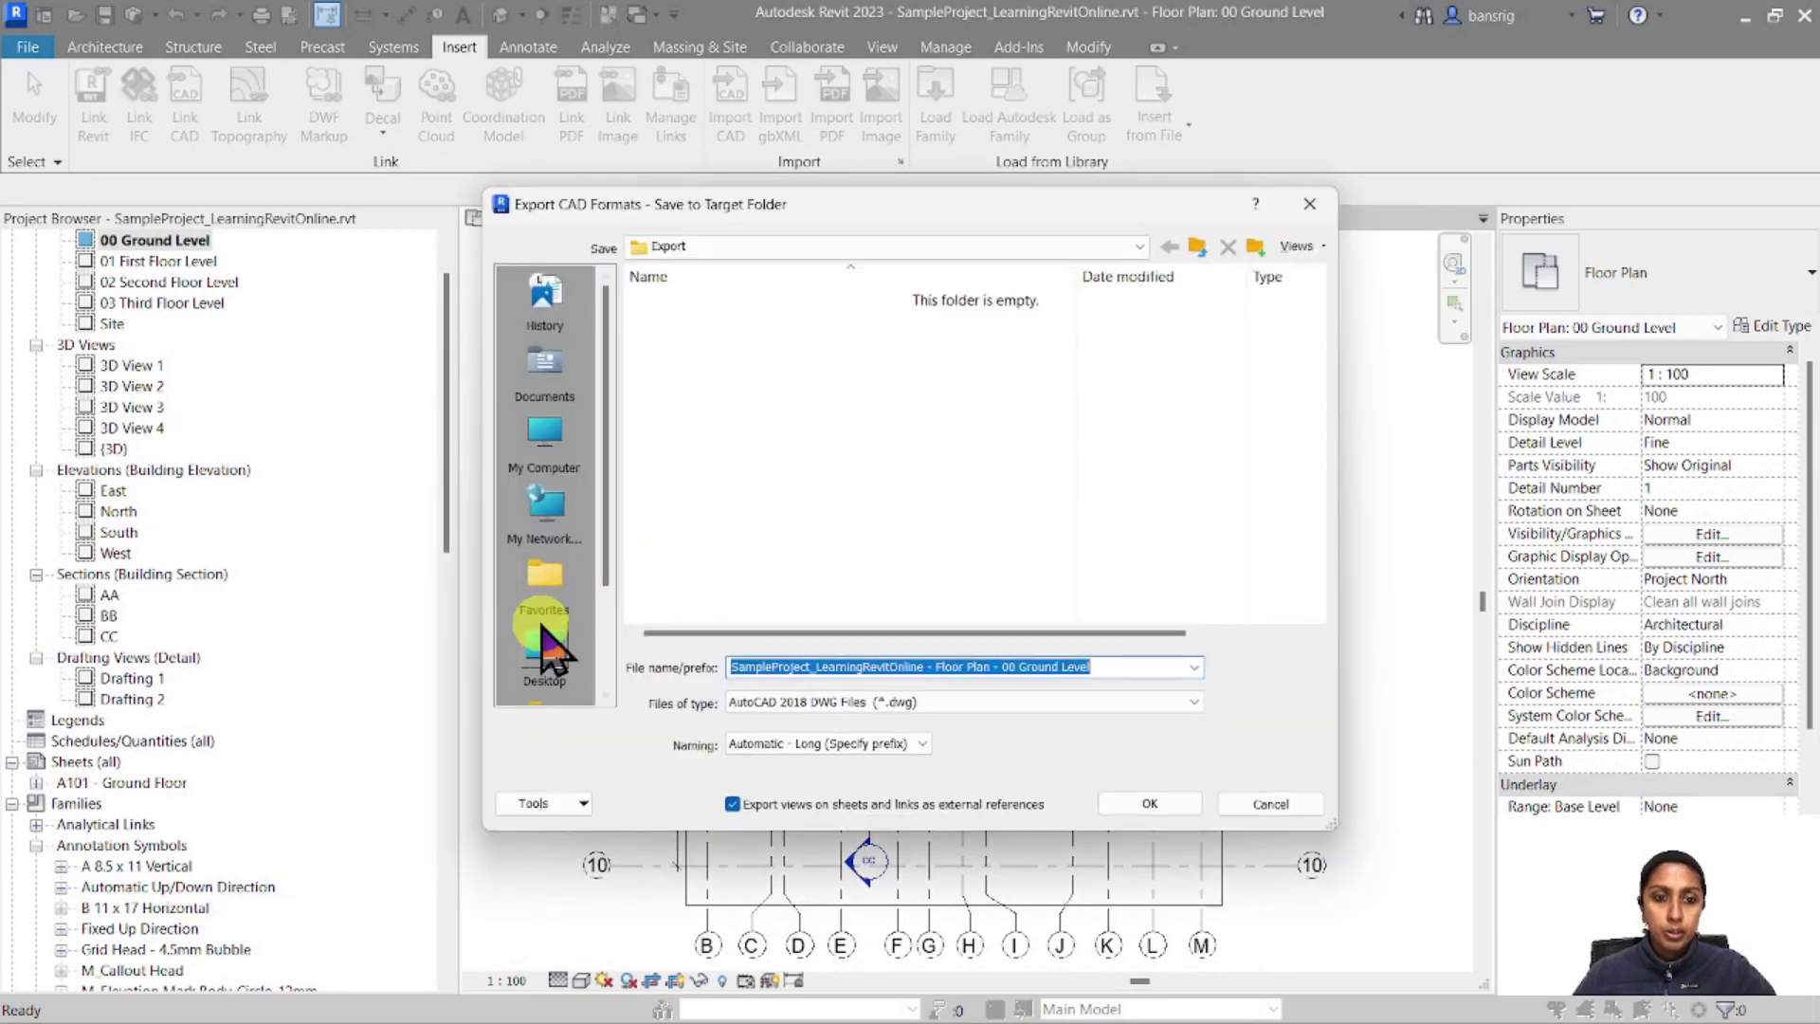
pyautogui.click(544, 637)
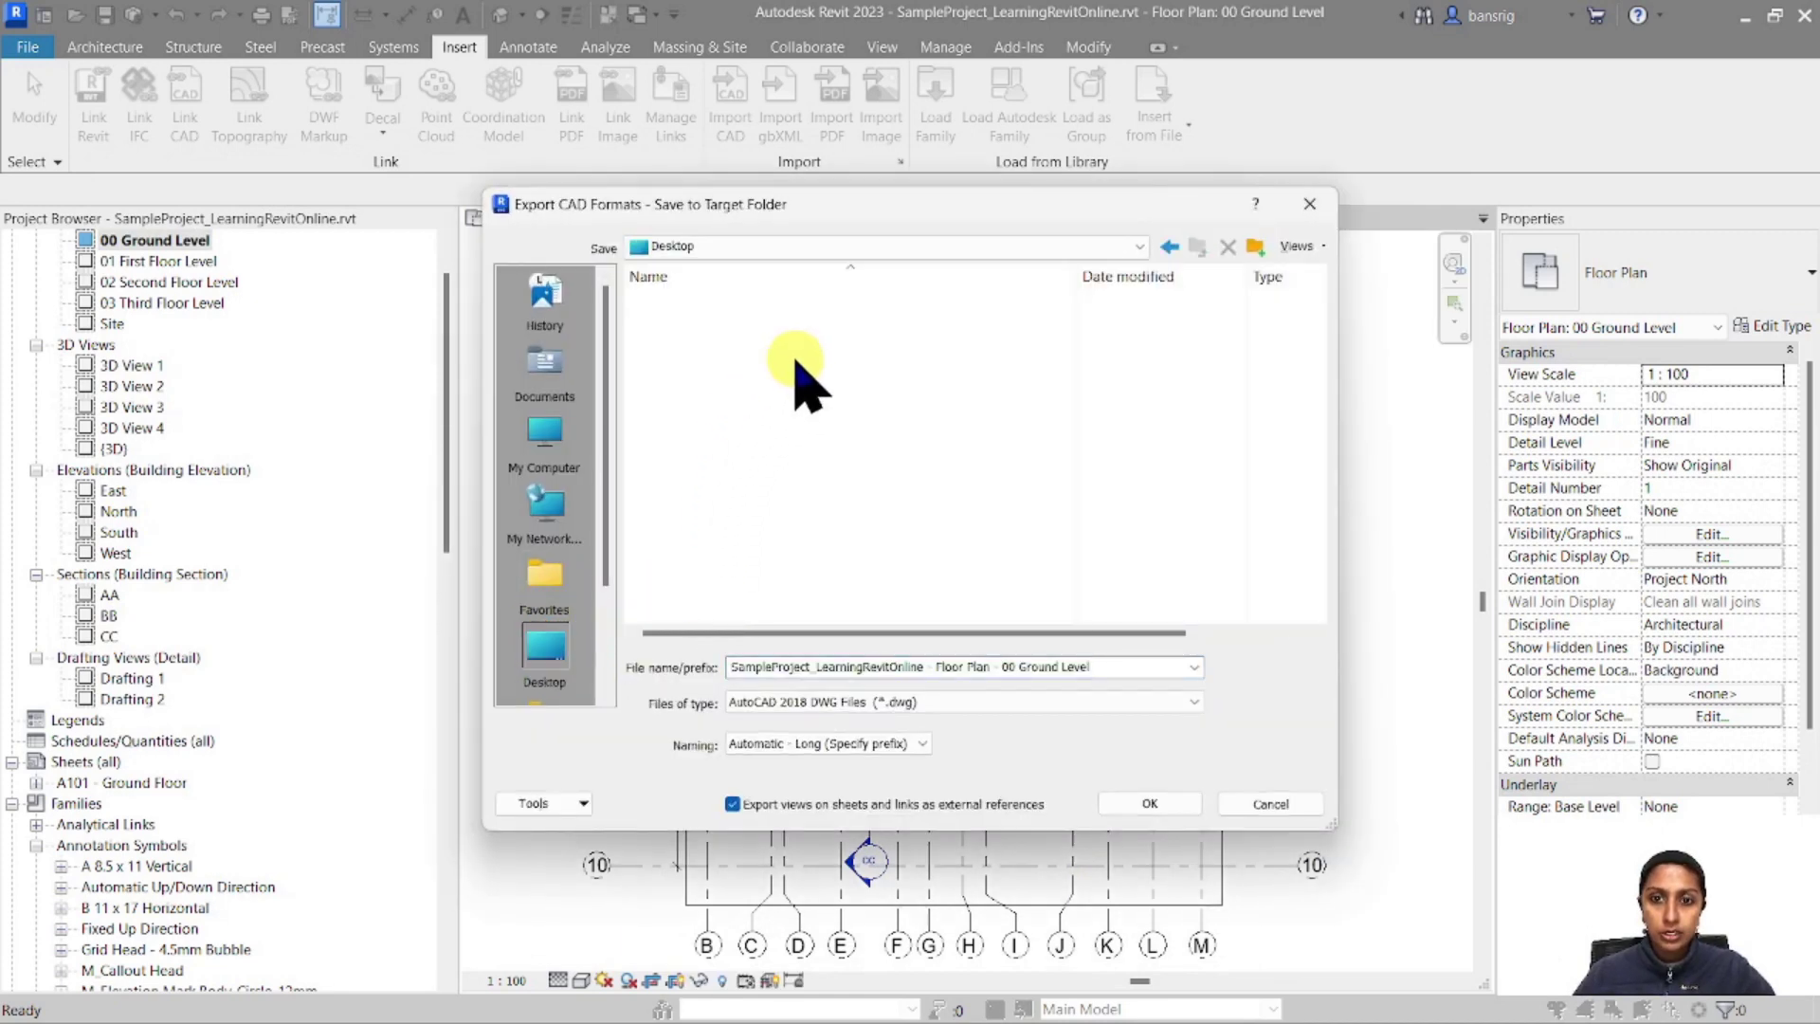
pyautogui.doubleClick(684, 596)
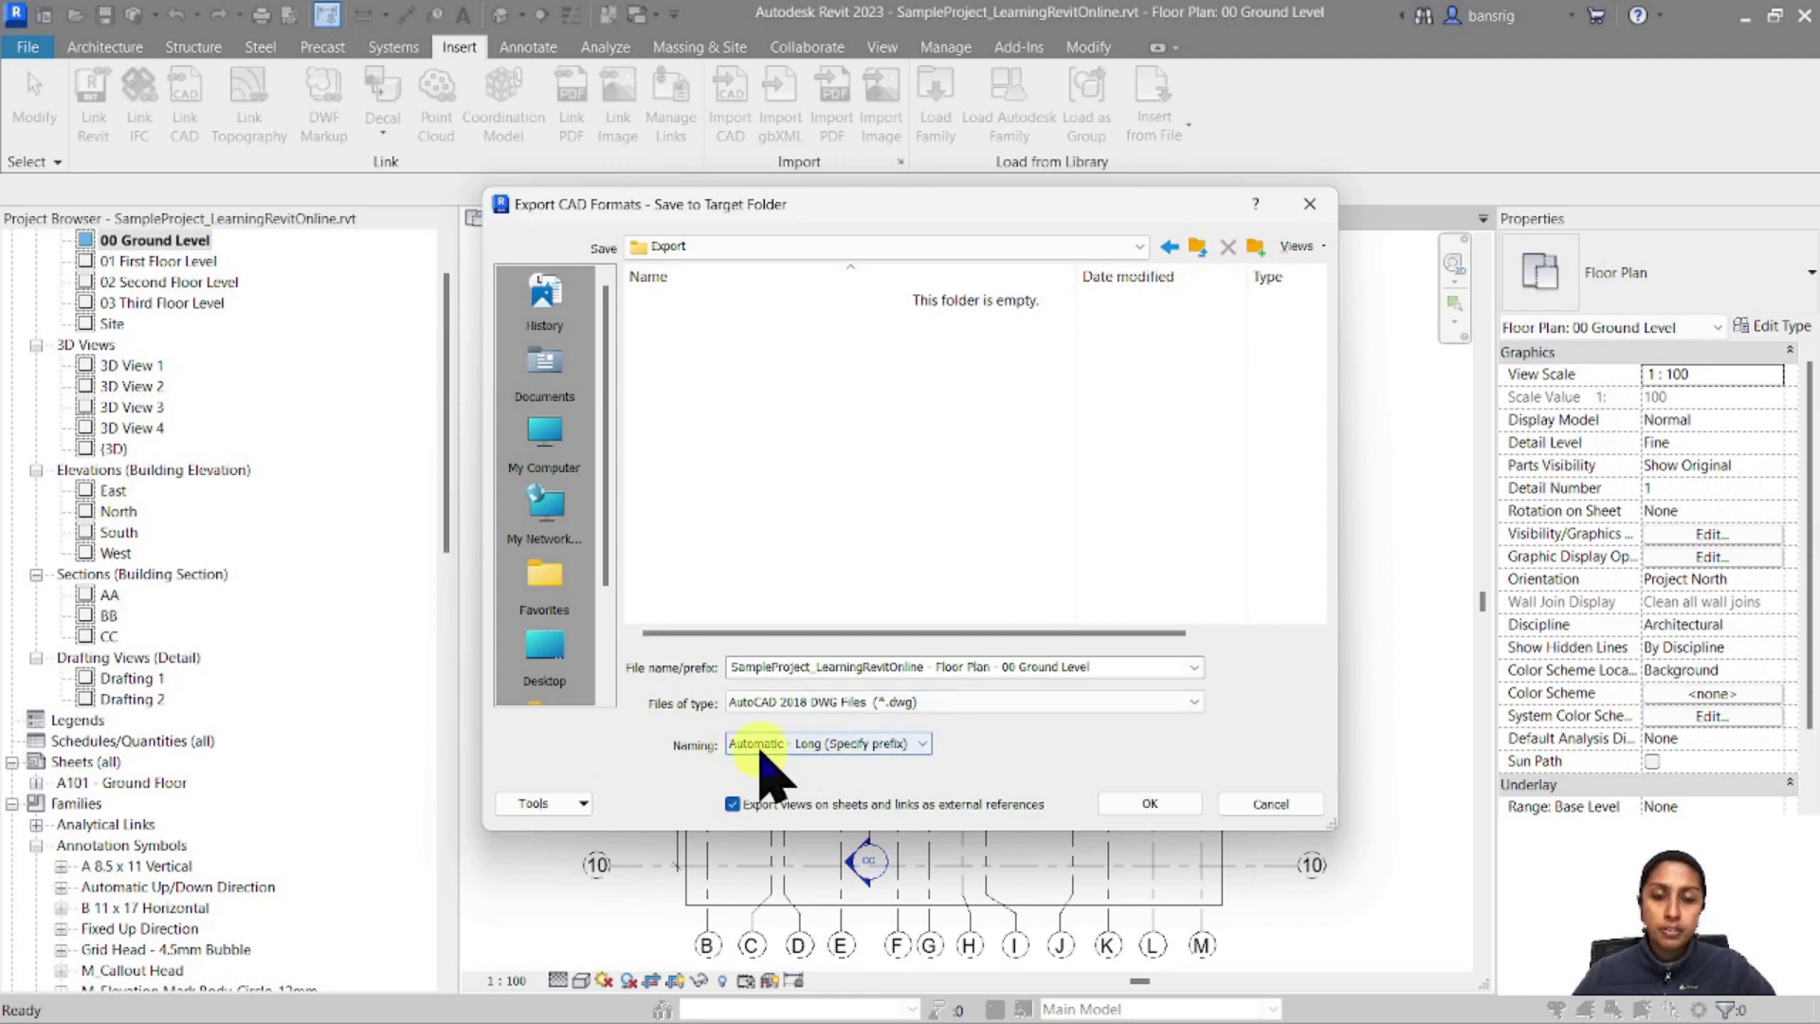
# Try the Automatic - Short, Automatic - Long (Specify prefix) and Manual (Specify file name) naming options for the exported file
pyautogui.click(801, 744)
pyautogui.click(825, 778)
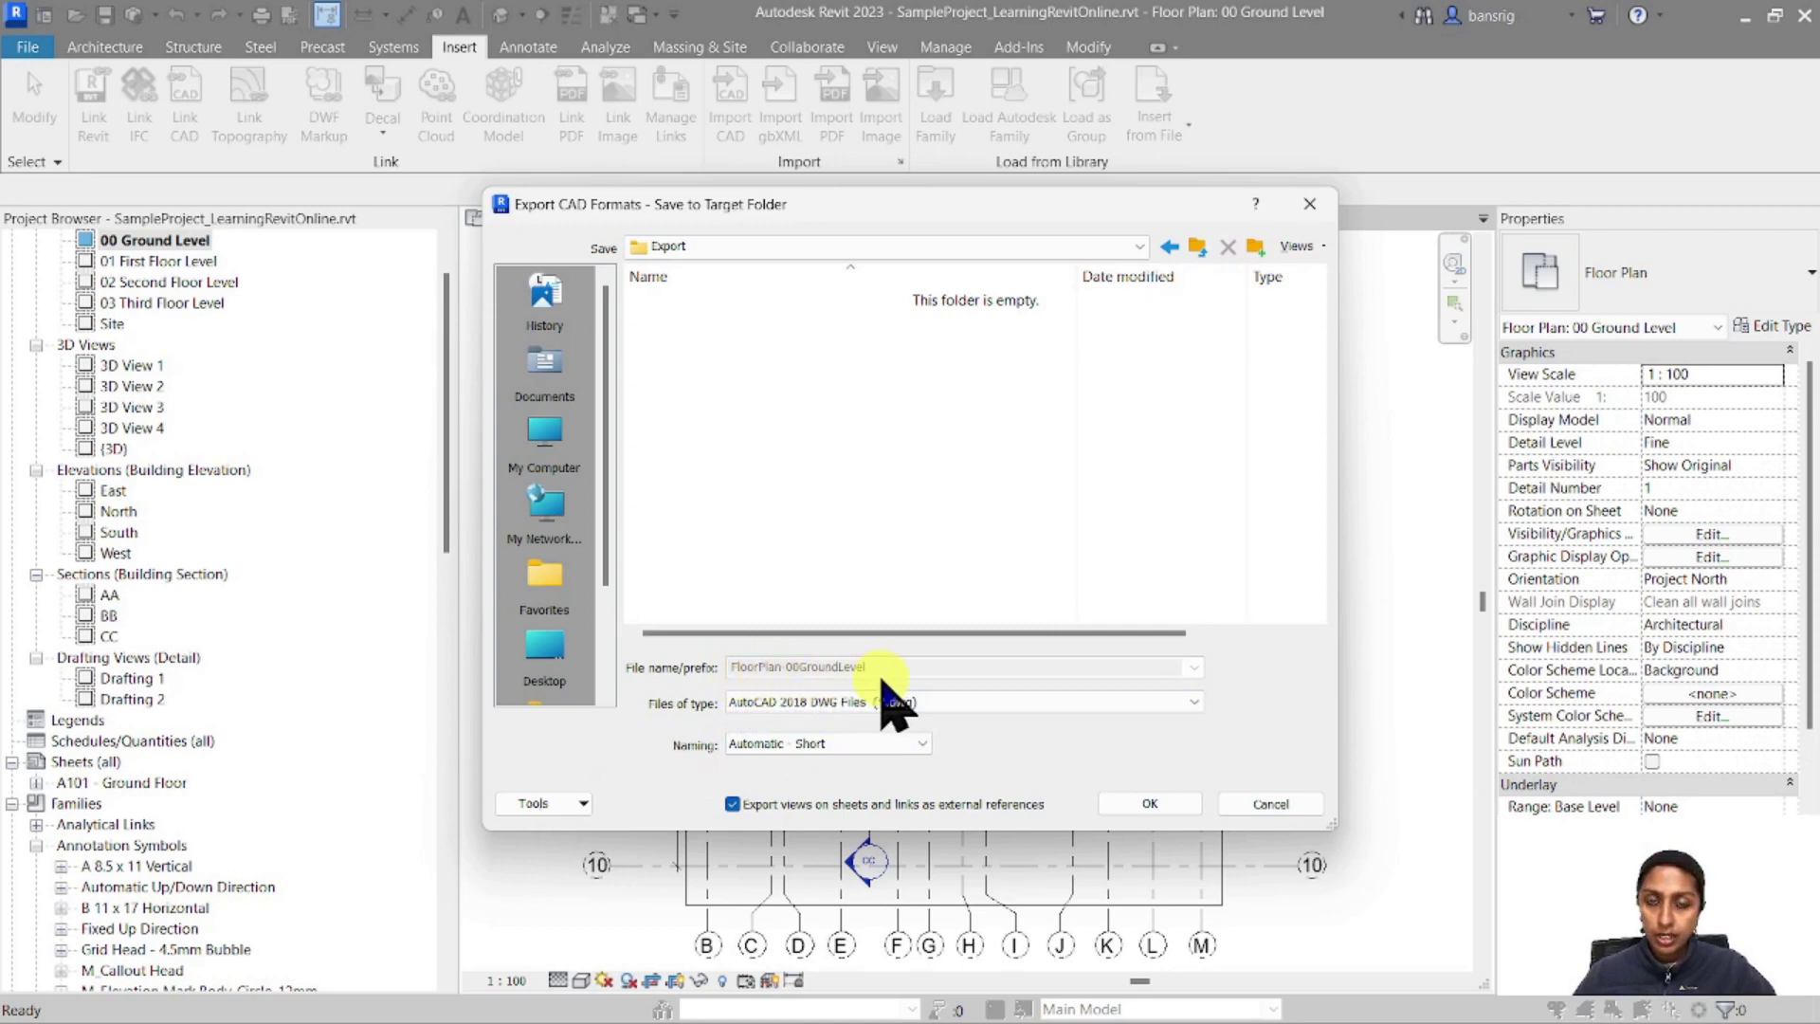
pyautogui.click(815, 744)
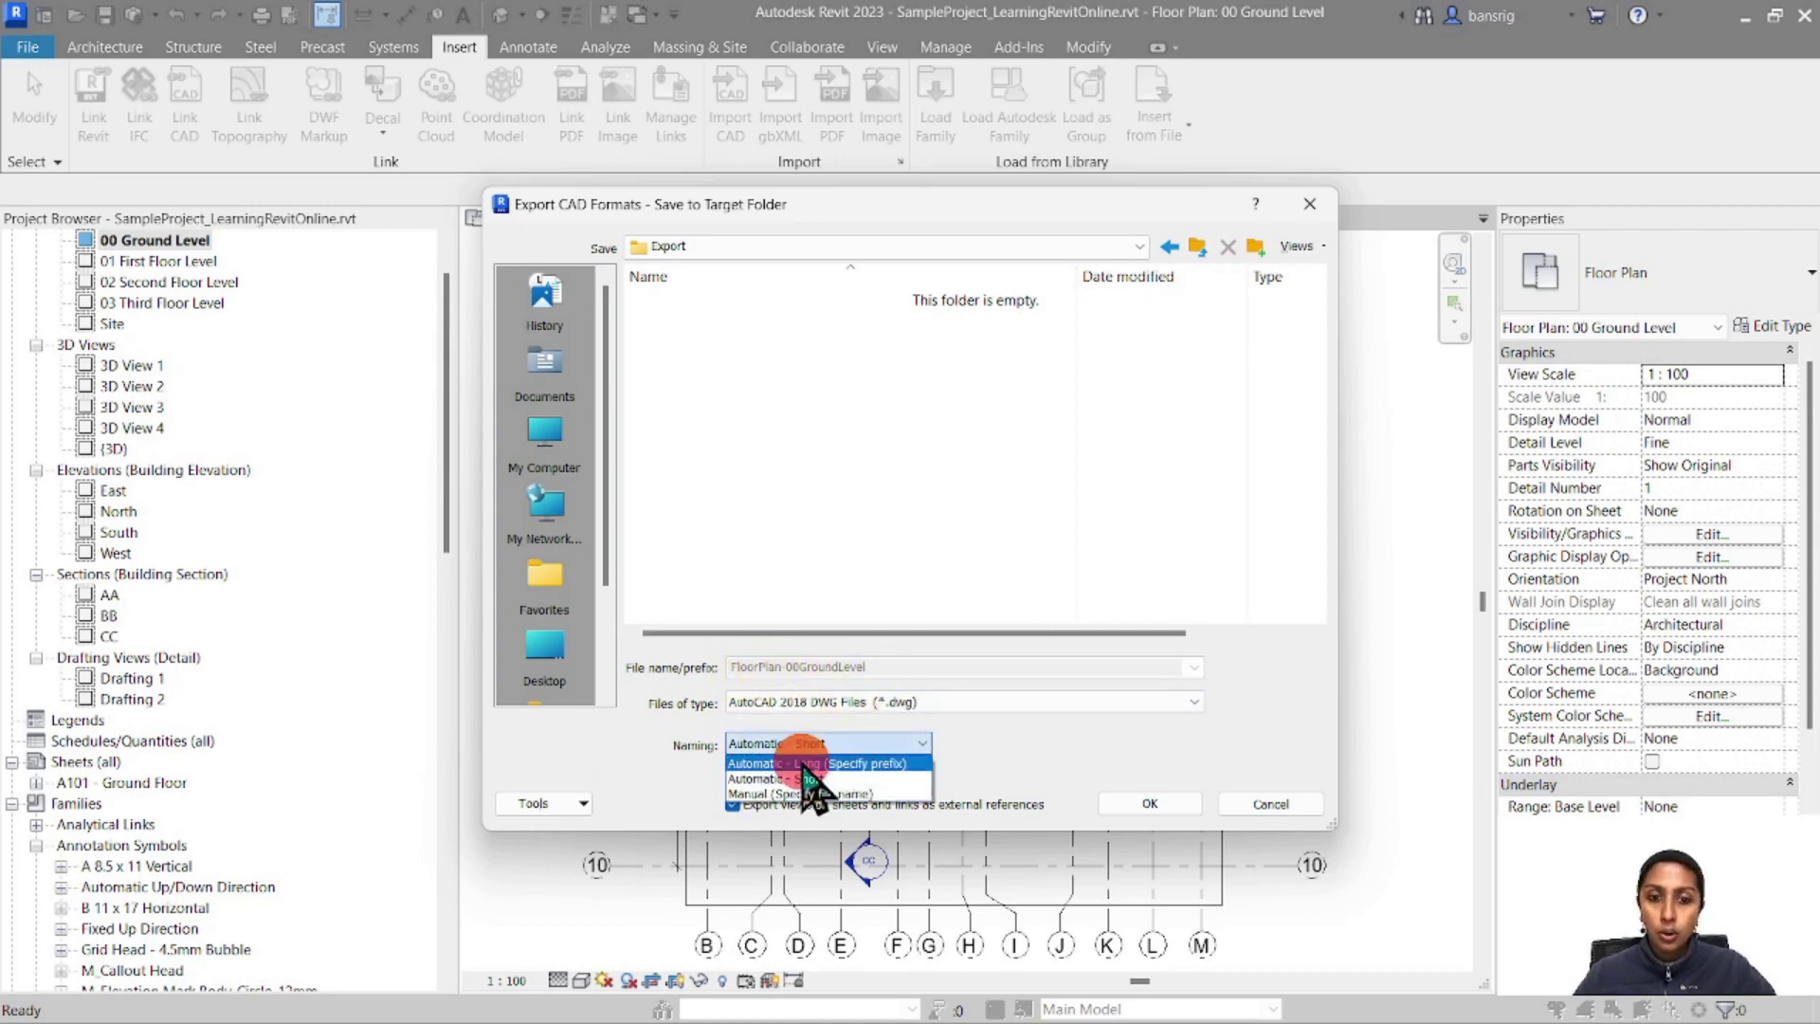
pyautogui.click(807, 764)
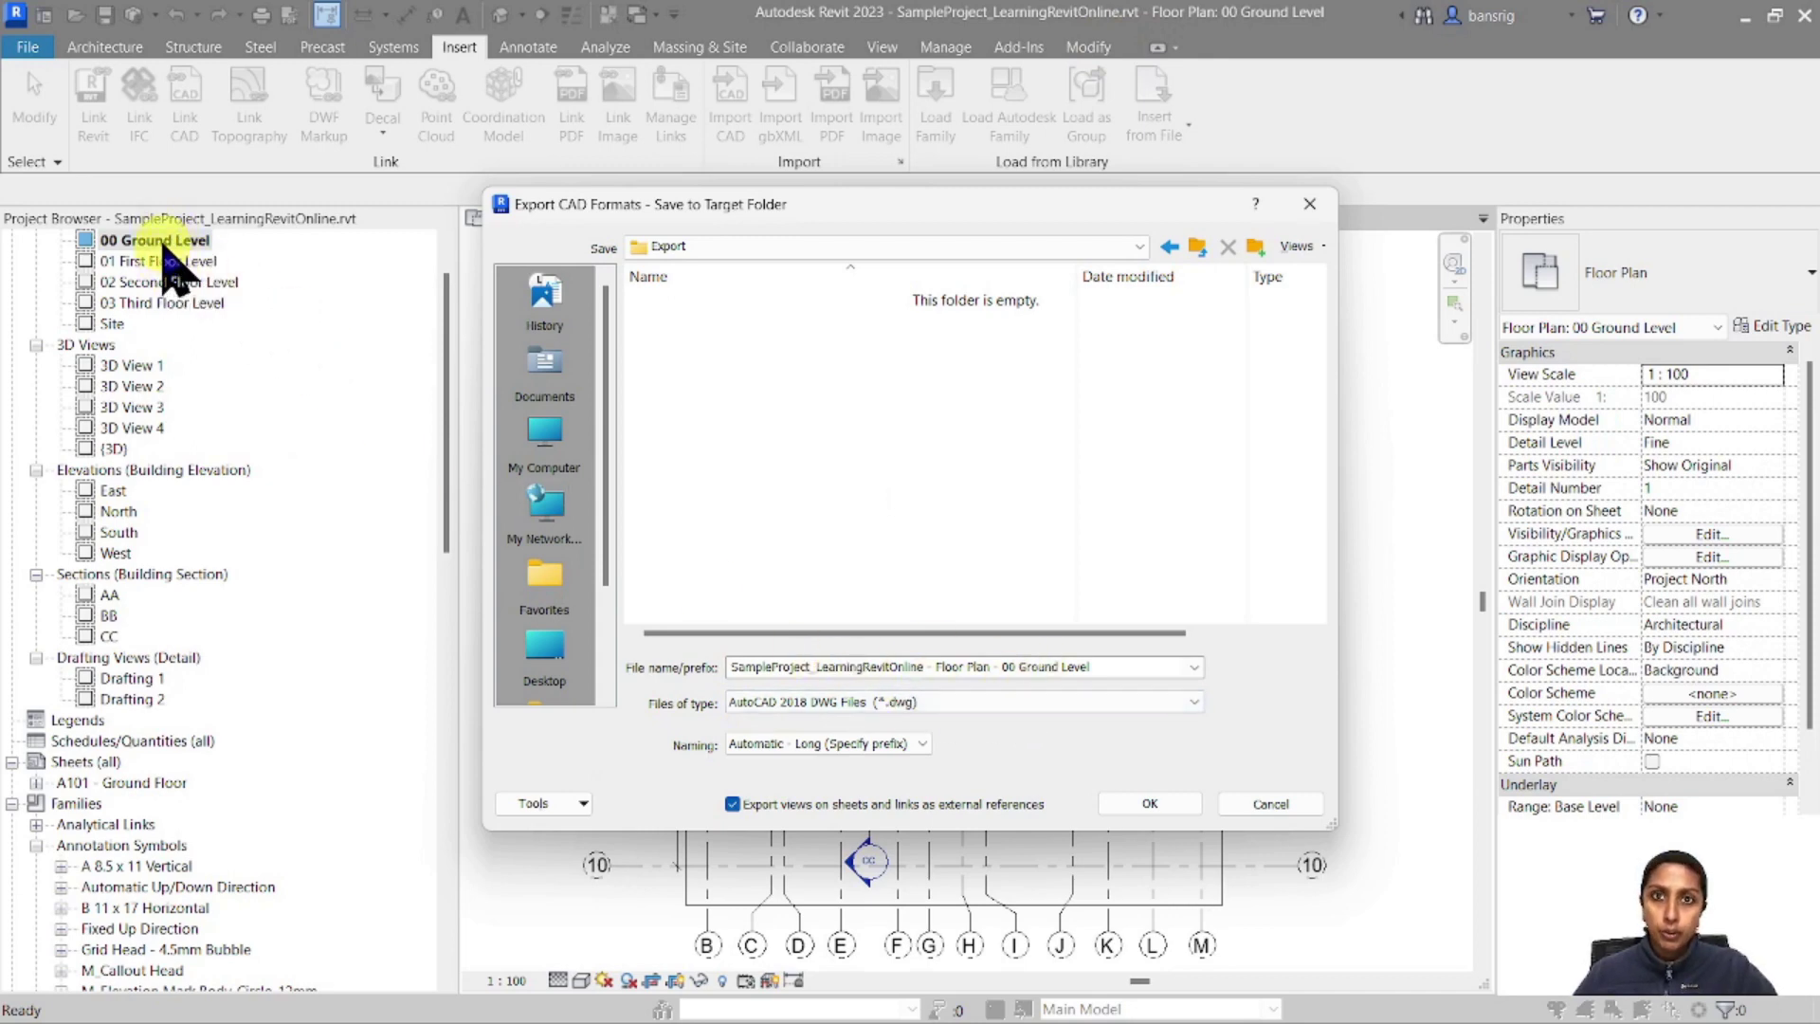
pyautogui.click(872, 734)
pyautogui.click(810, 798)
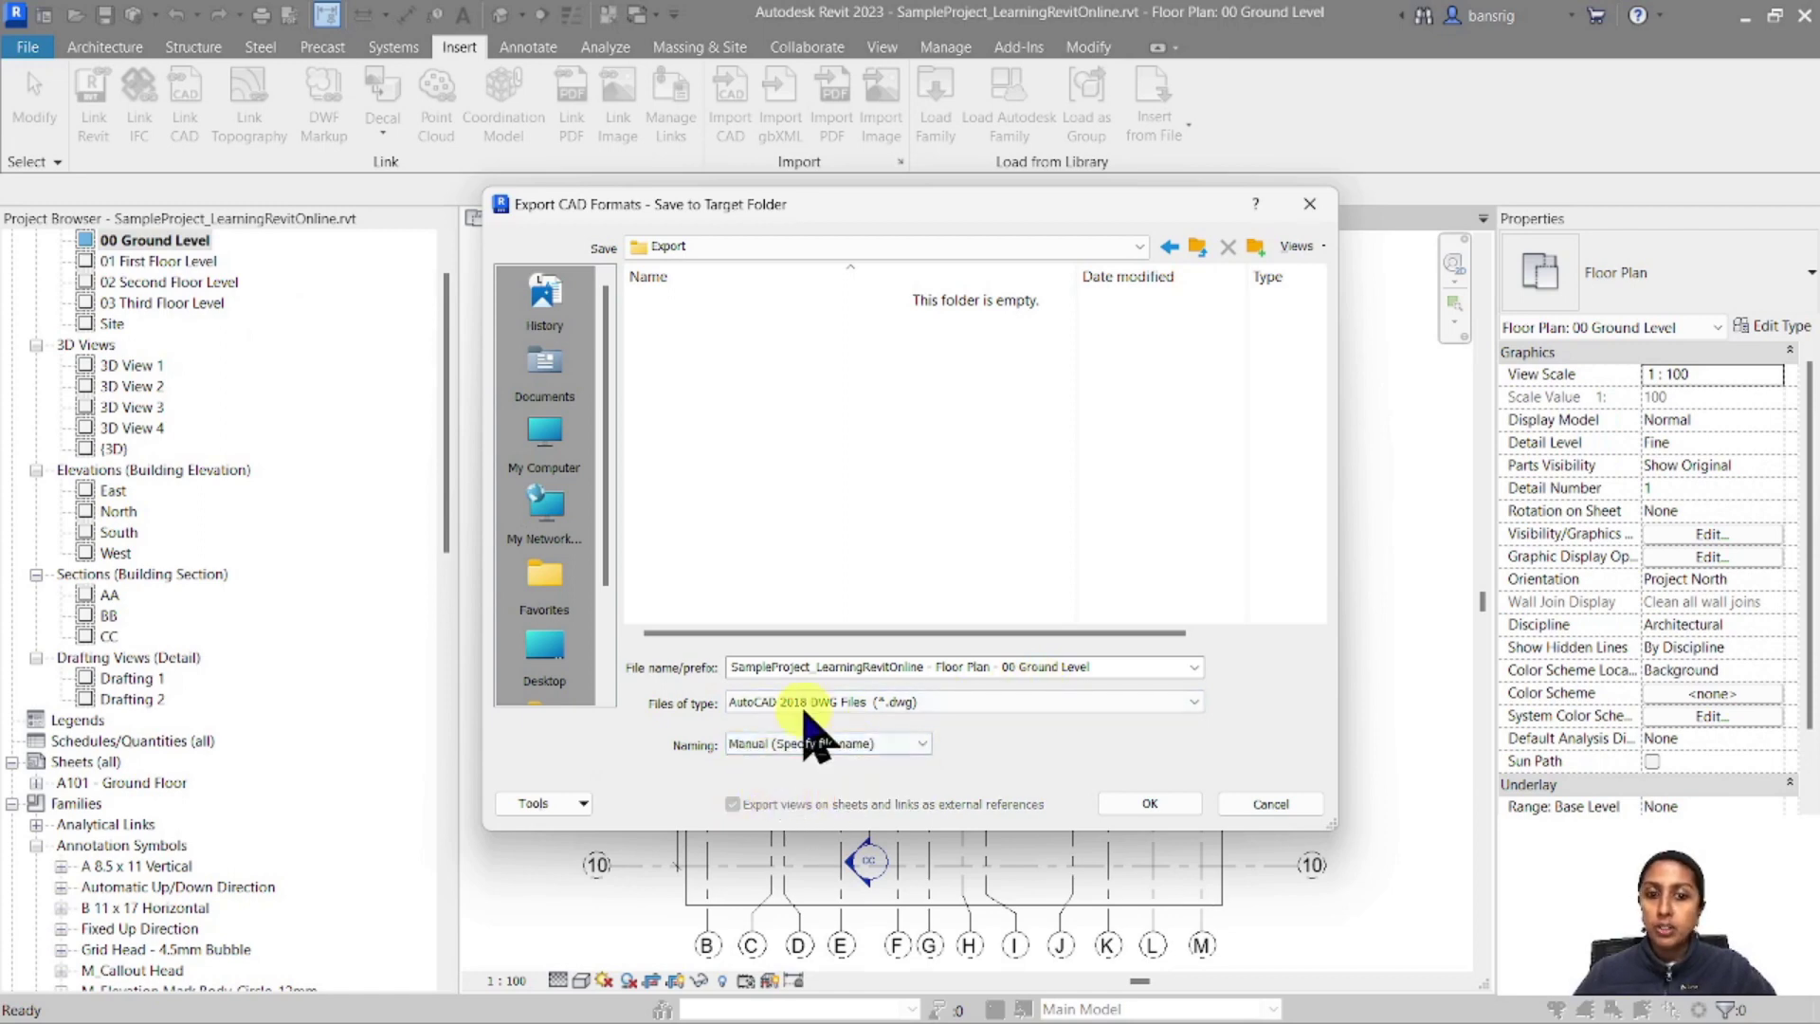
pyautogui.moveTo(1090, 666); pyautogui.dragTo(625, 673)
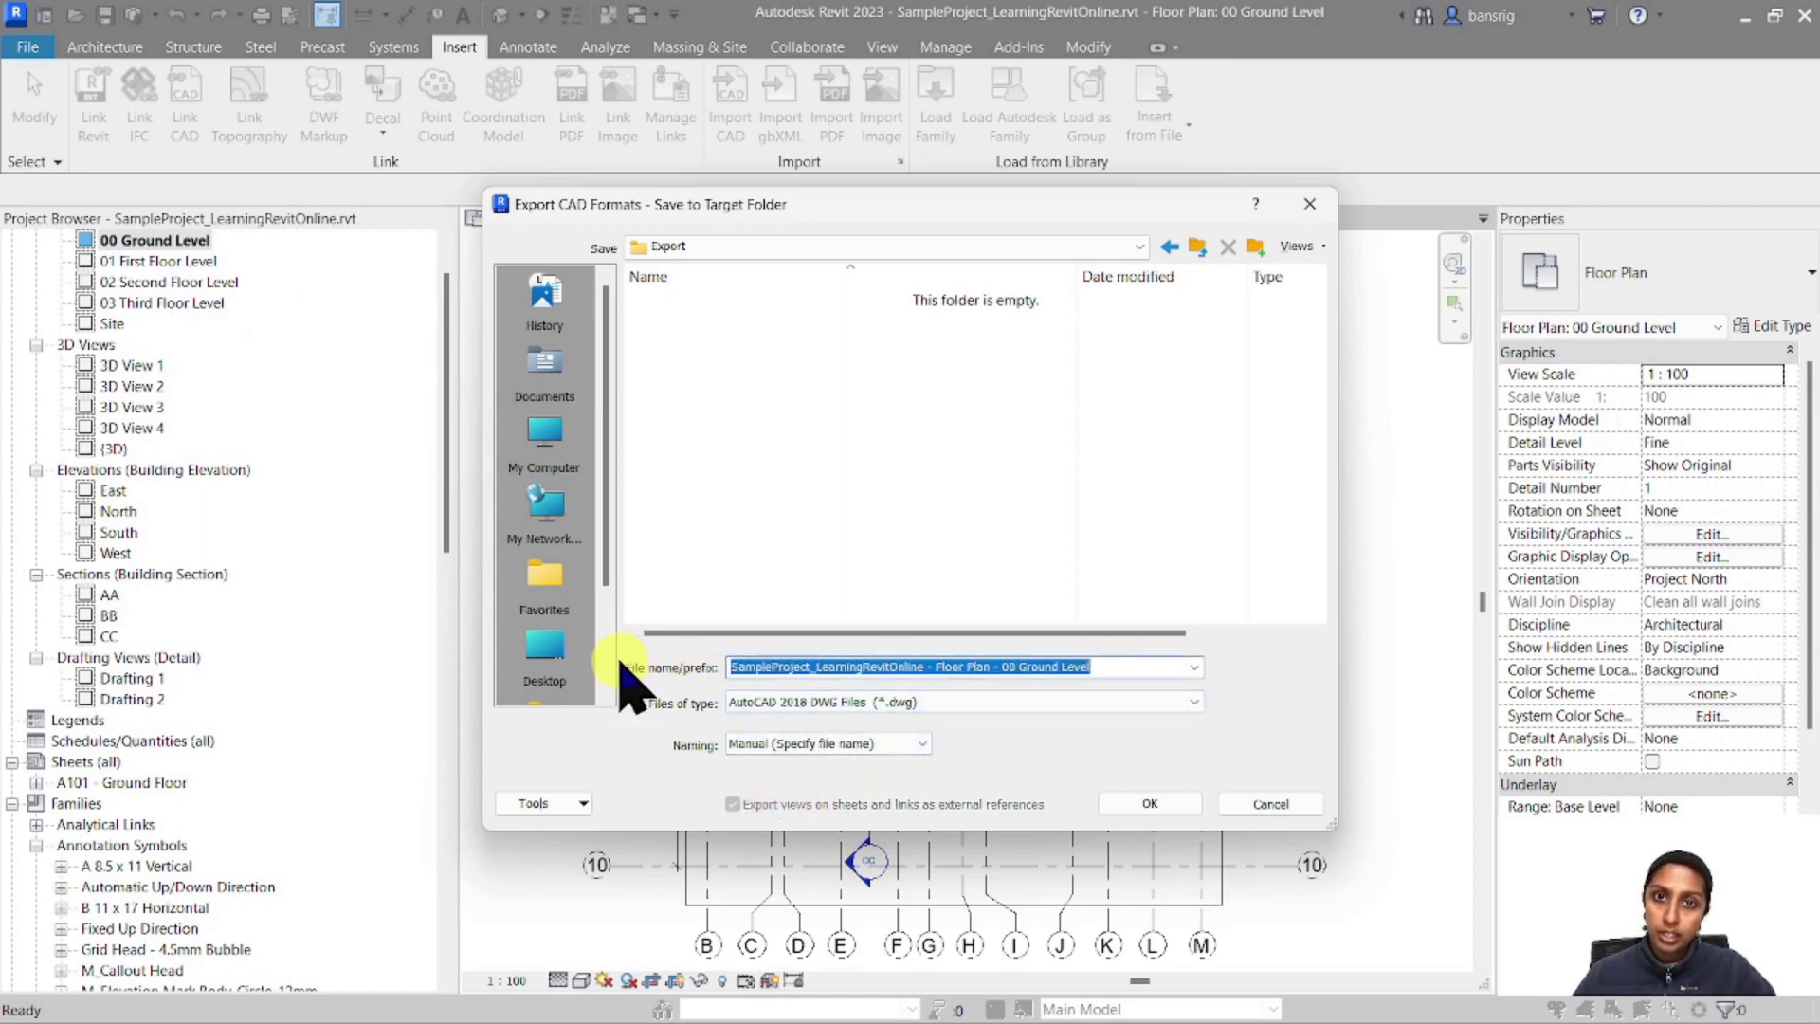
# Set the file naming to Automatic - Short and export the floor plan as a DWG
pyautogui.click(811, 747)
pyautogui.click(799, 777)
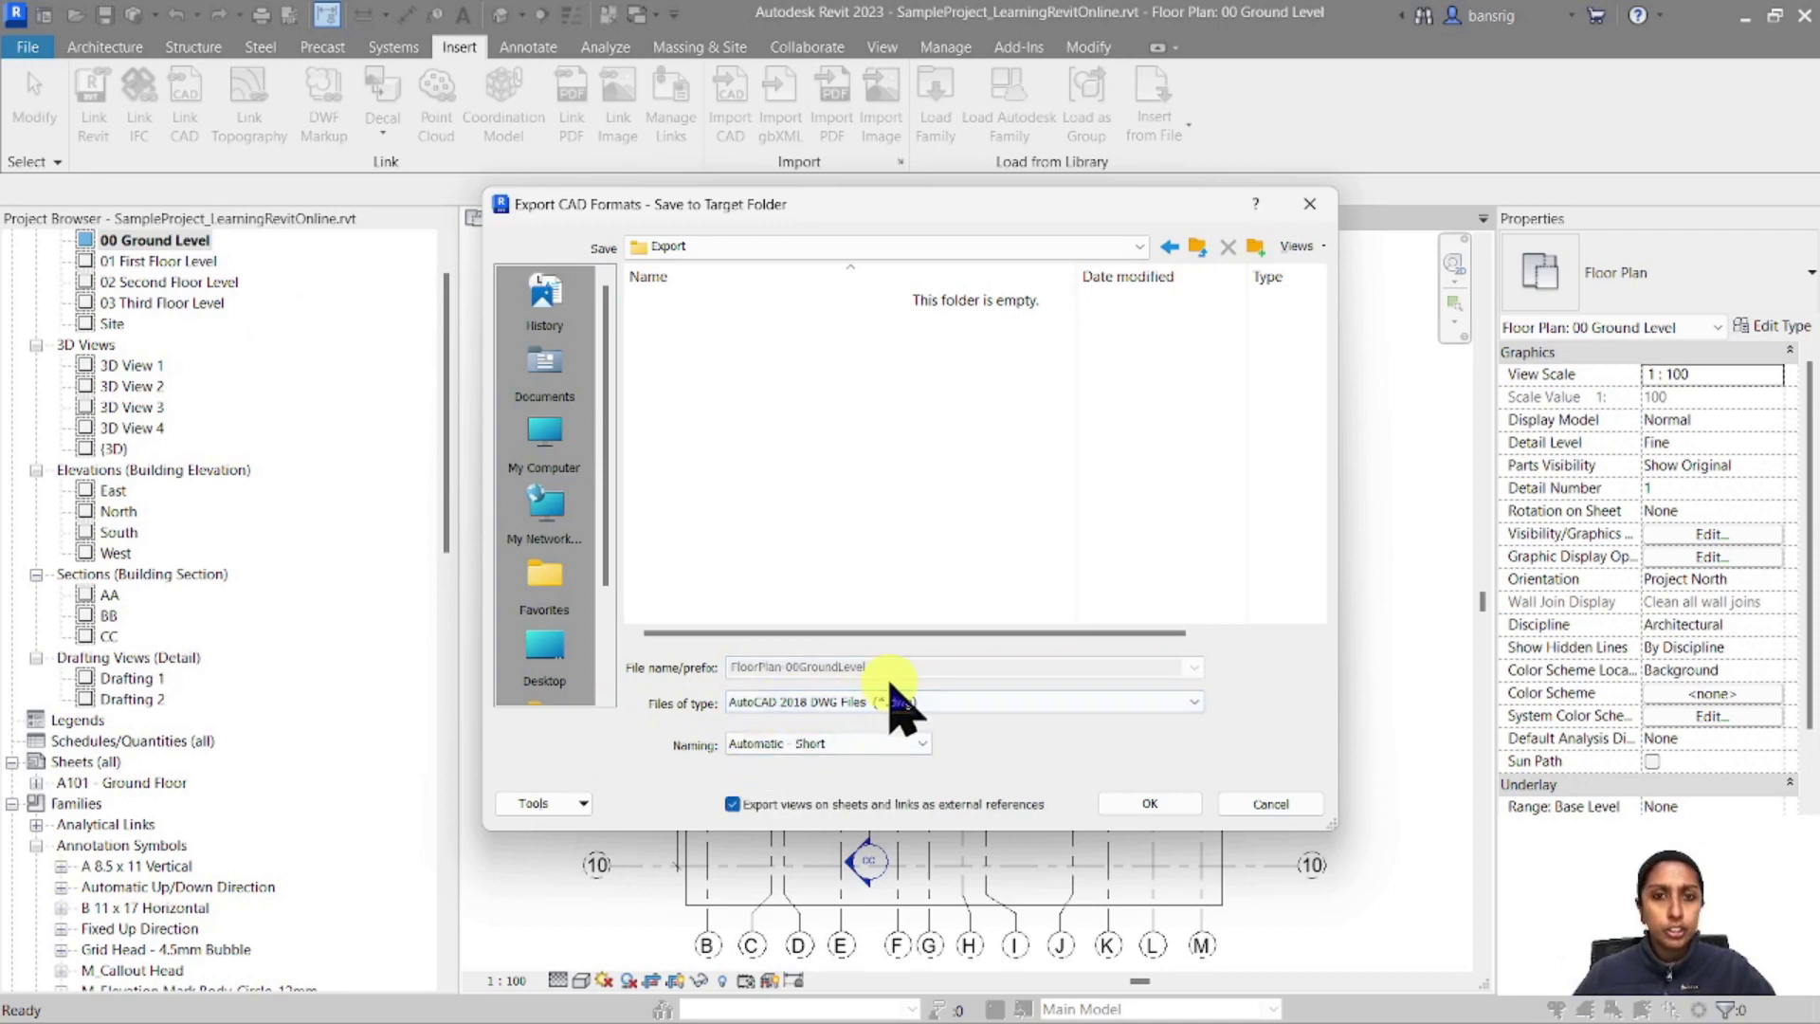
pyautogui.click(1151, 805)
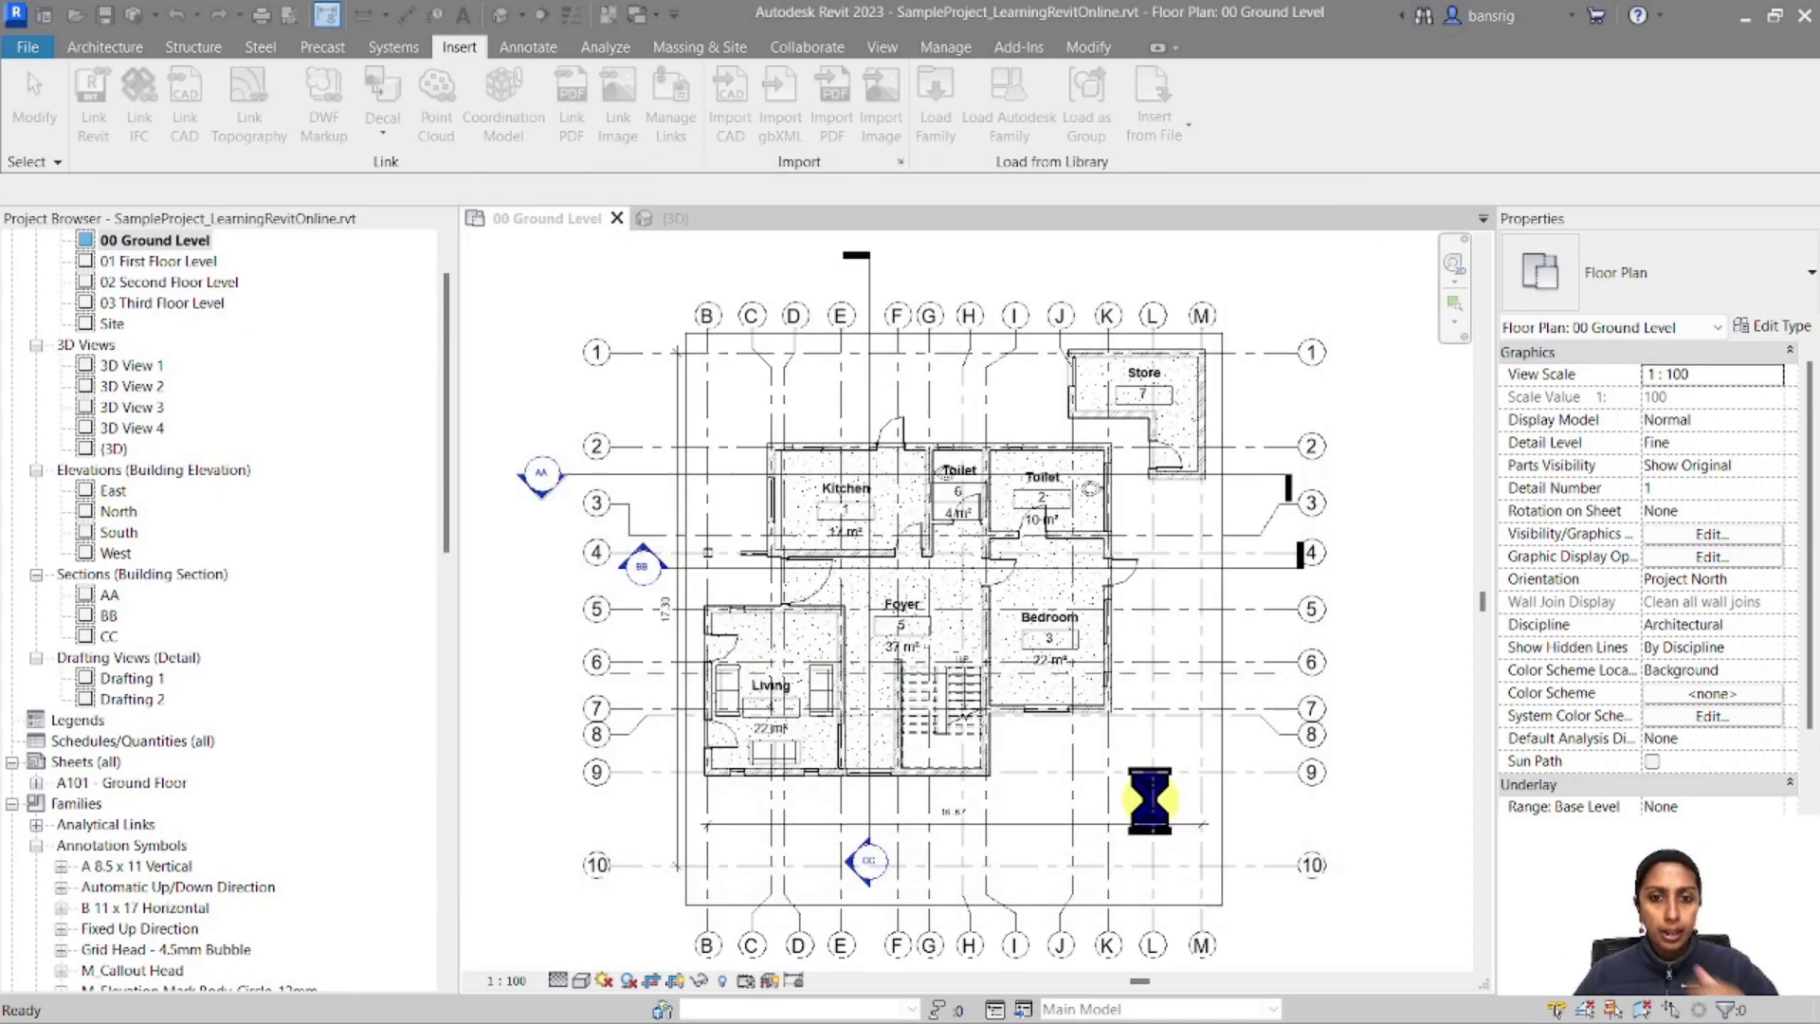
# Minimize Revit, open the Export folder on the desktop, and open FloorPlan-00GroundLevel.dwg in AutoCAD
pyautogui.click(1744, 17)
pyautogui.click(415, 544)
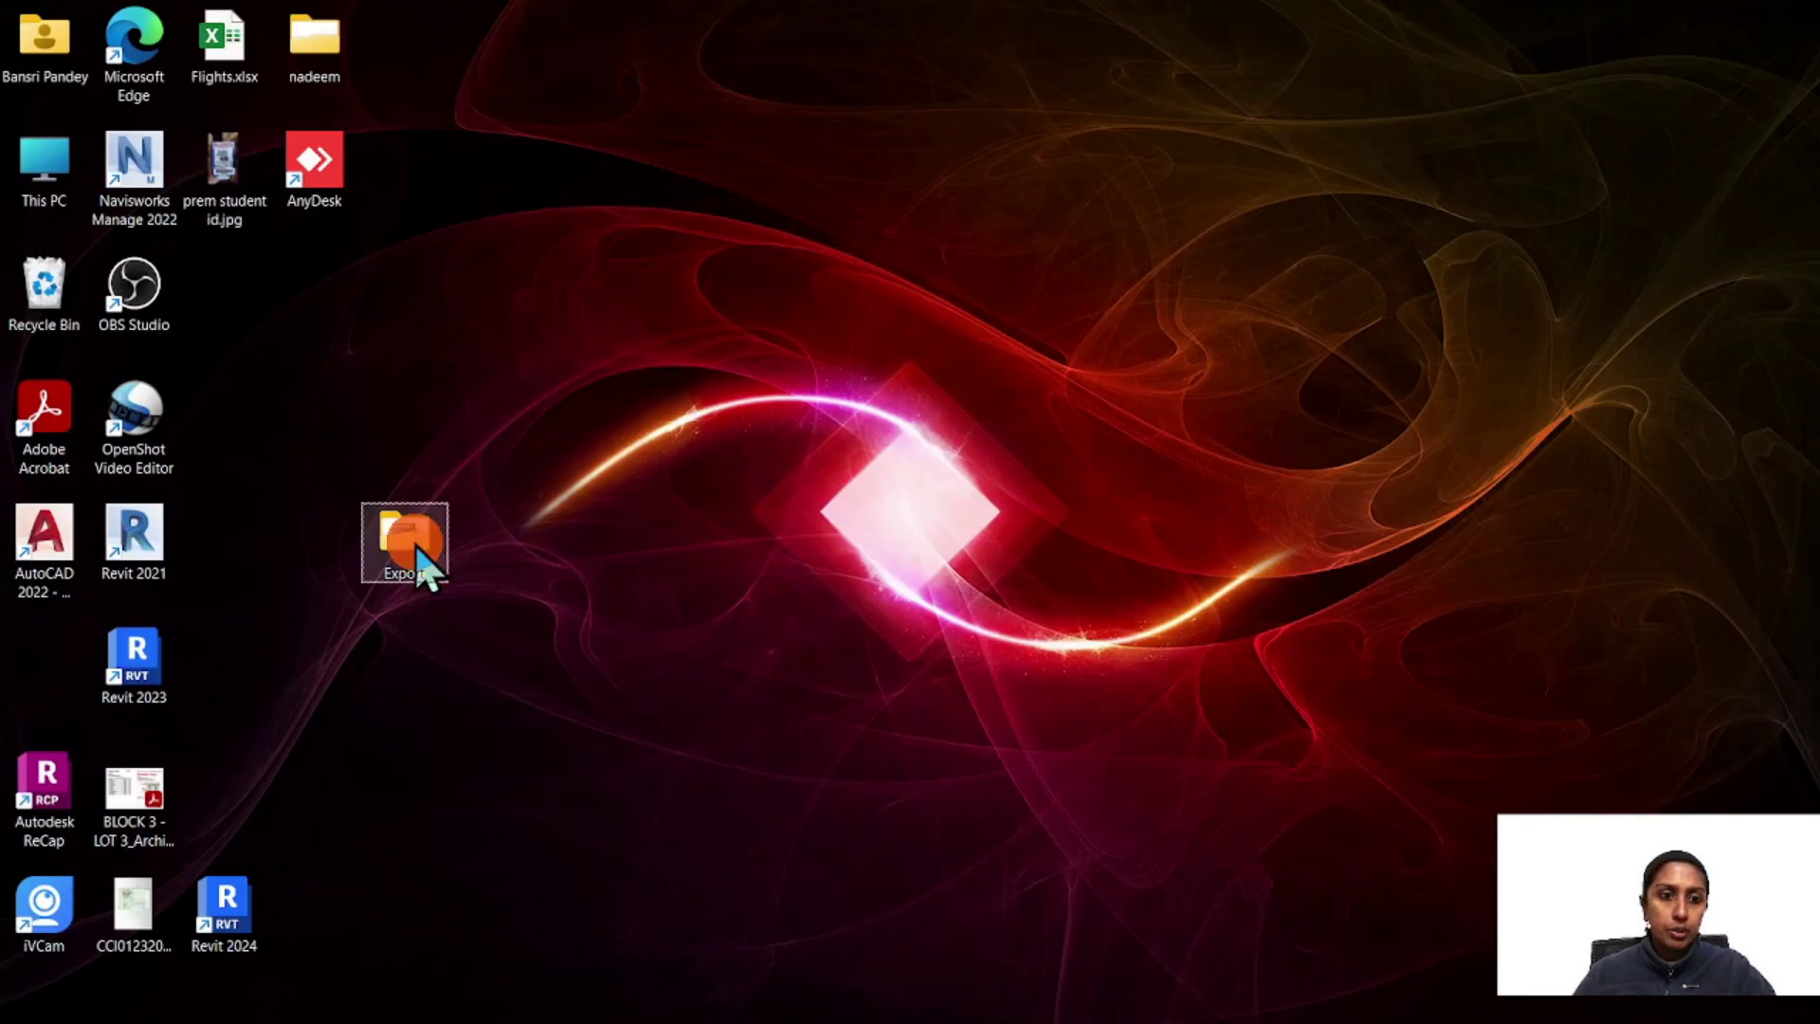
pyautogui.doubleClick(415, 546)
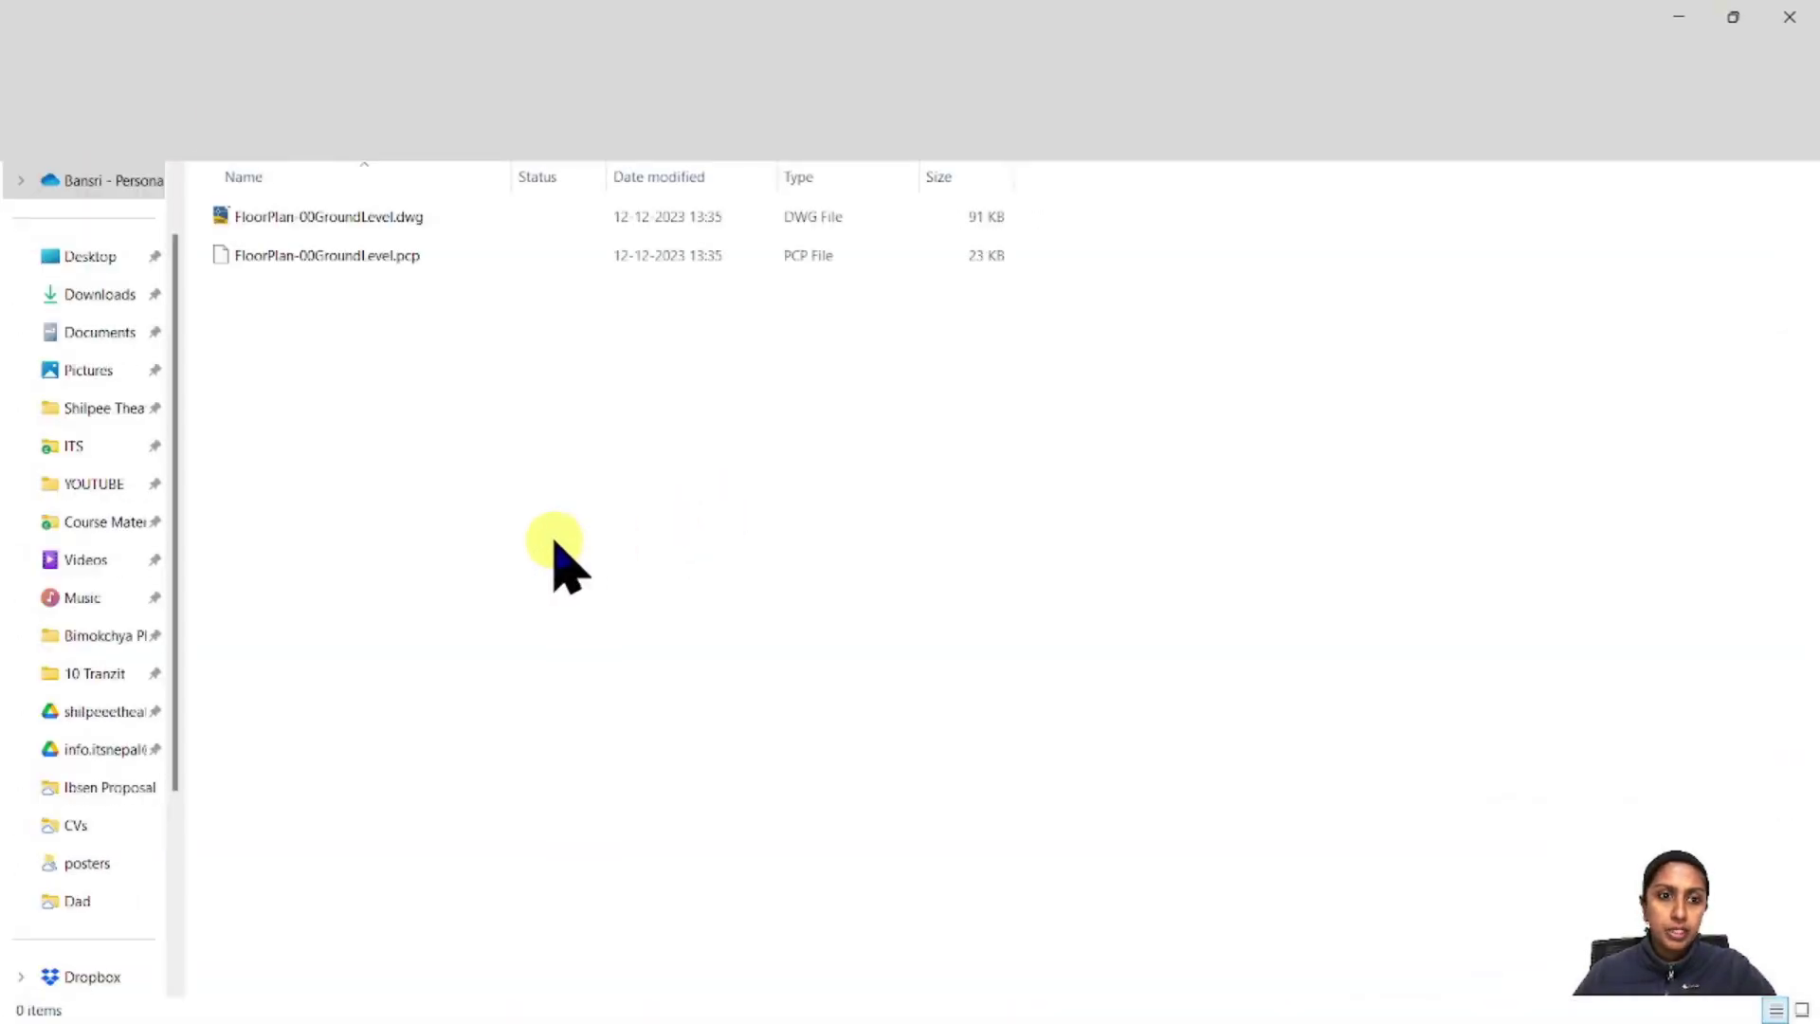
pyautogui.click(336, 228)
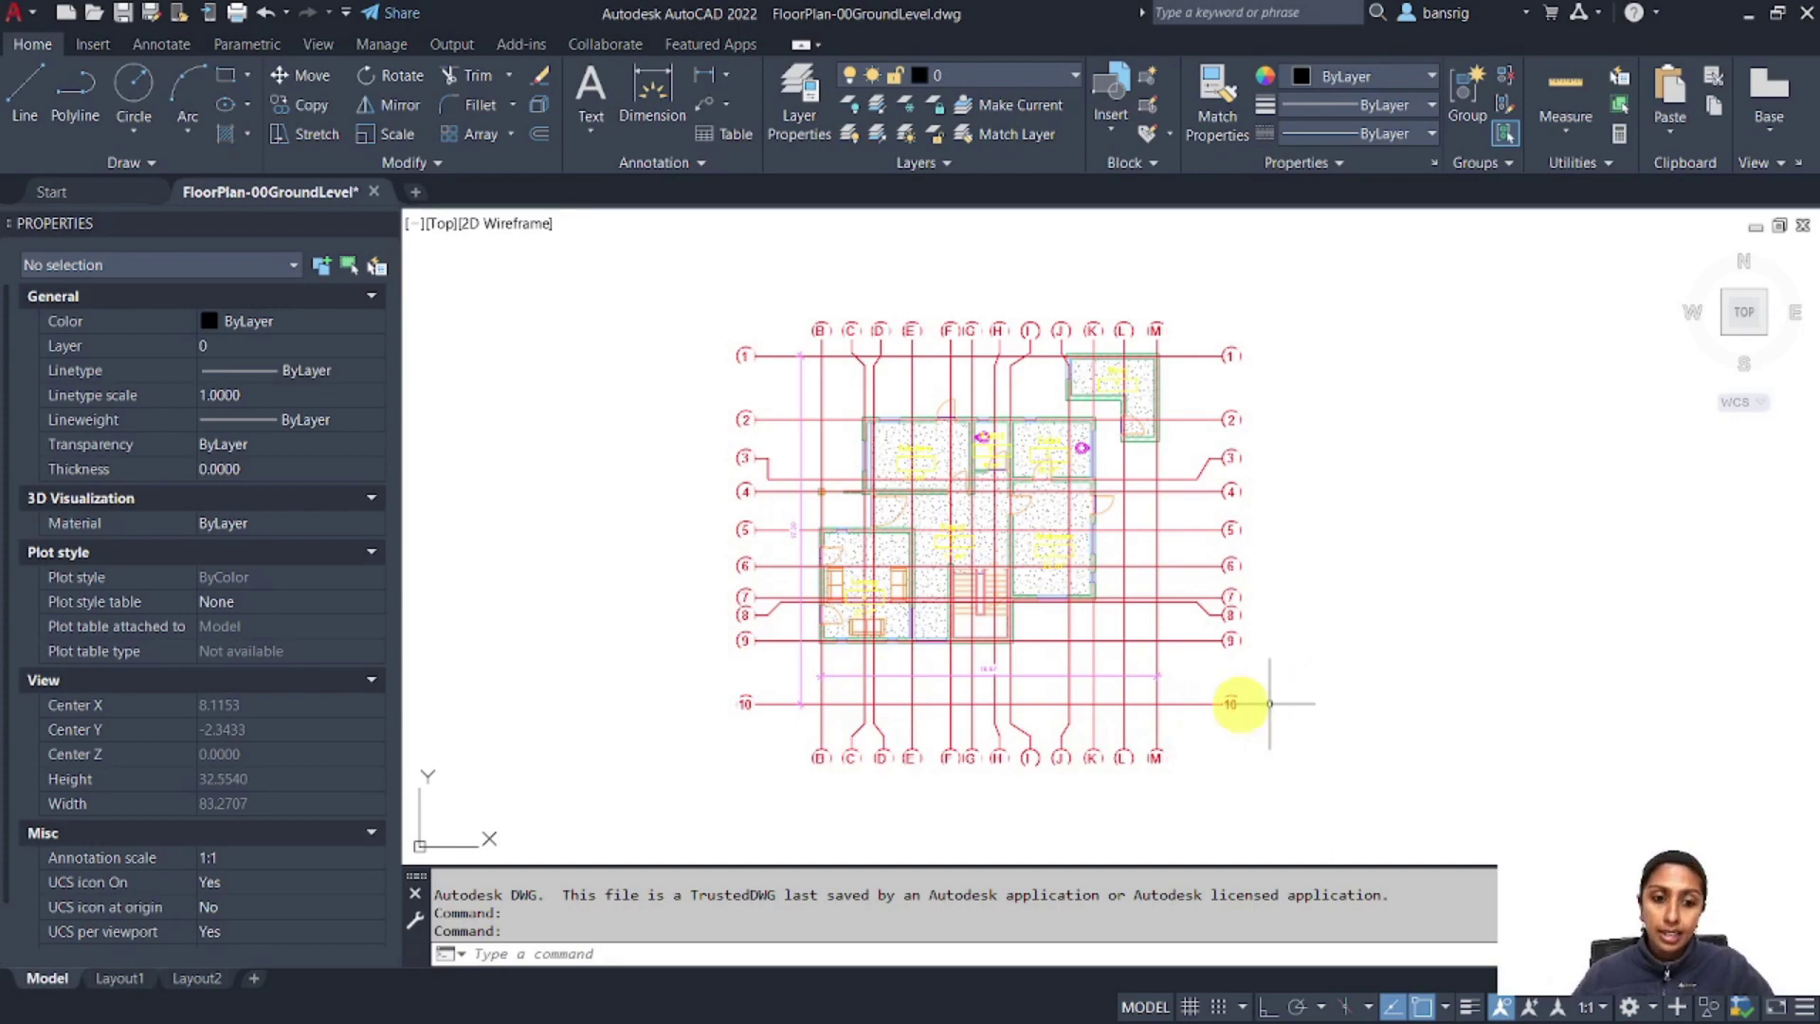
# Inspect the object type and layer of the grid B line and of its bubble text in the exported plan
pyautogui.scroll(2, 882, 362)
pyautogui.scroll(4, 882, 362)
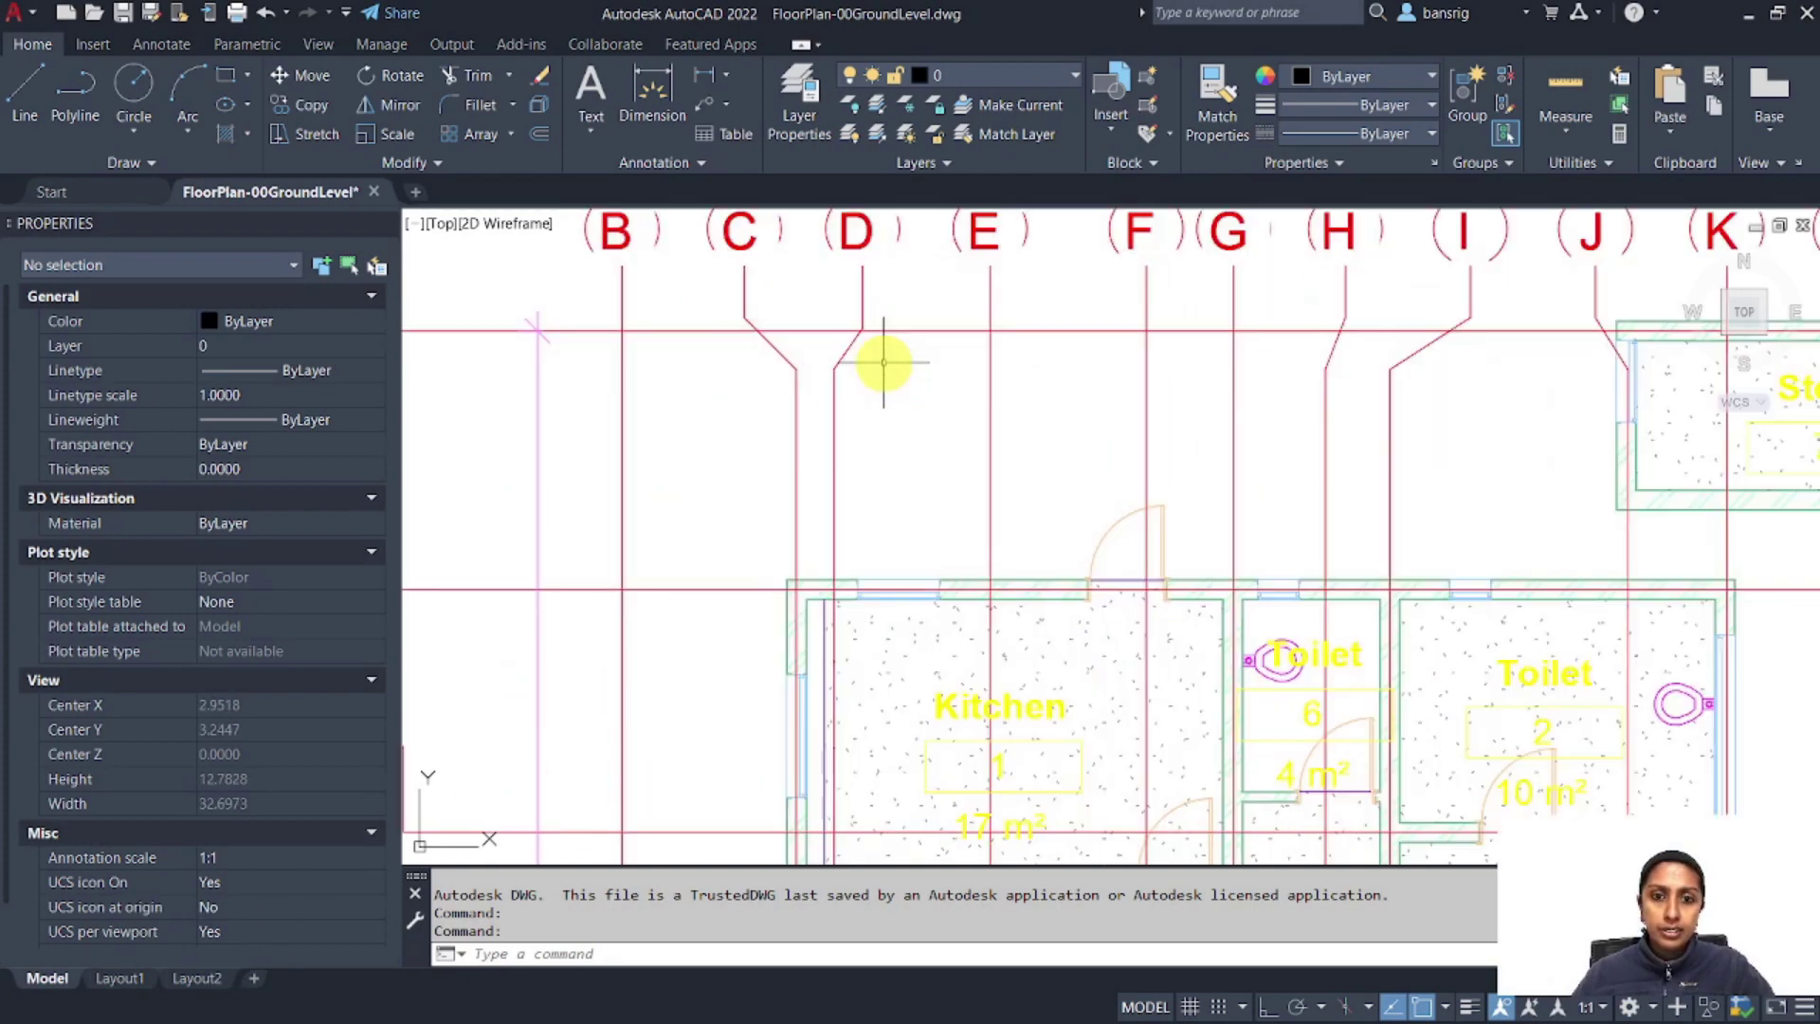
pyautogui.moveTo(891, 532); pyautogui.dragTo(943, 610, button='middle')
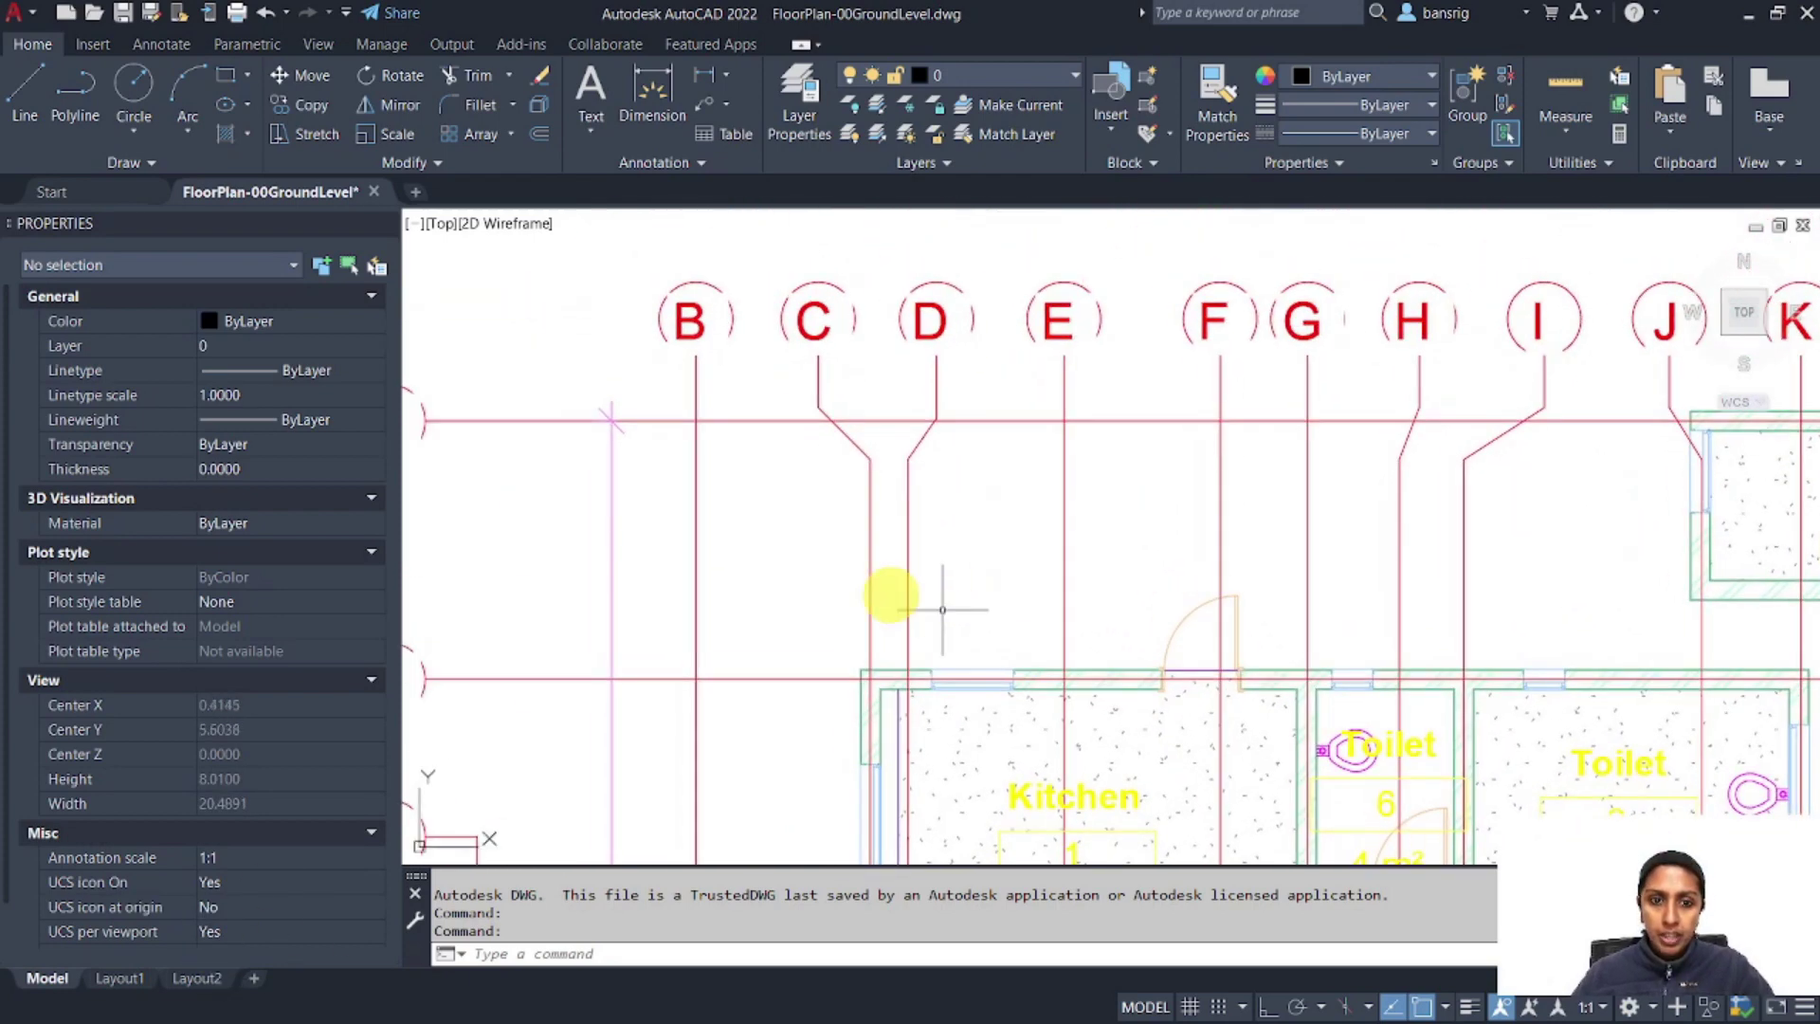
pyautogui.click(693, 523)
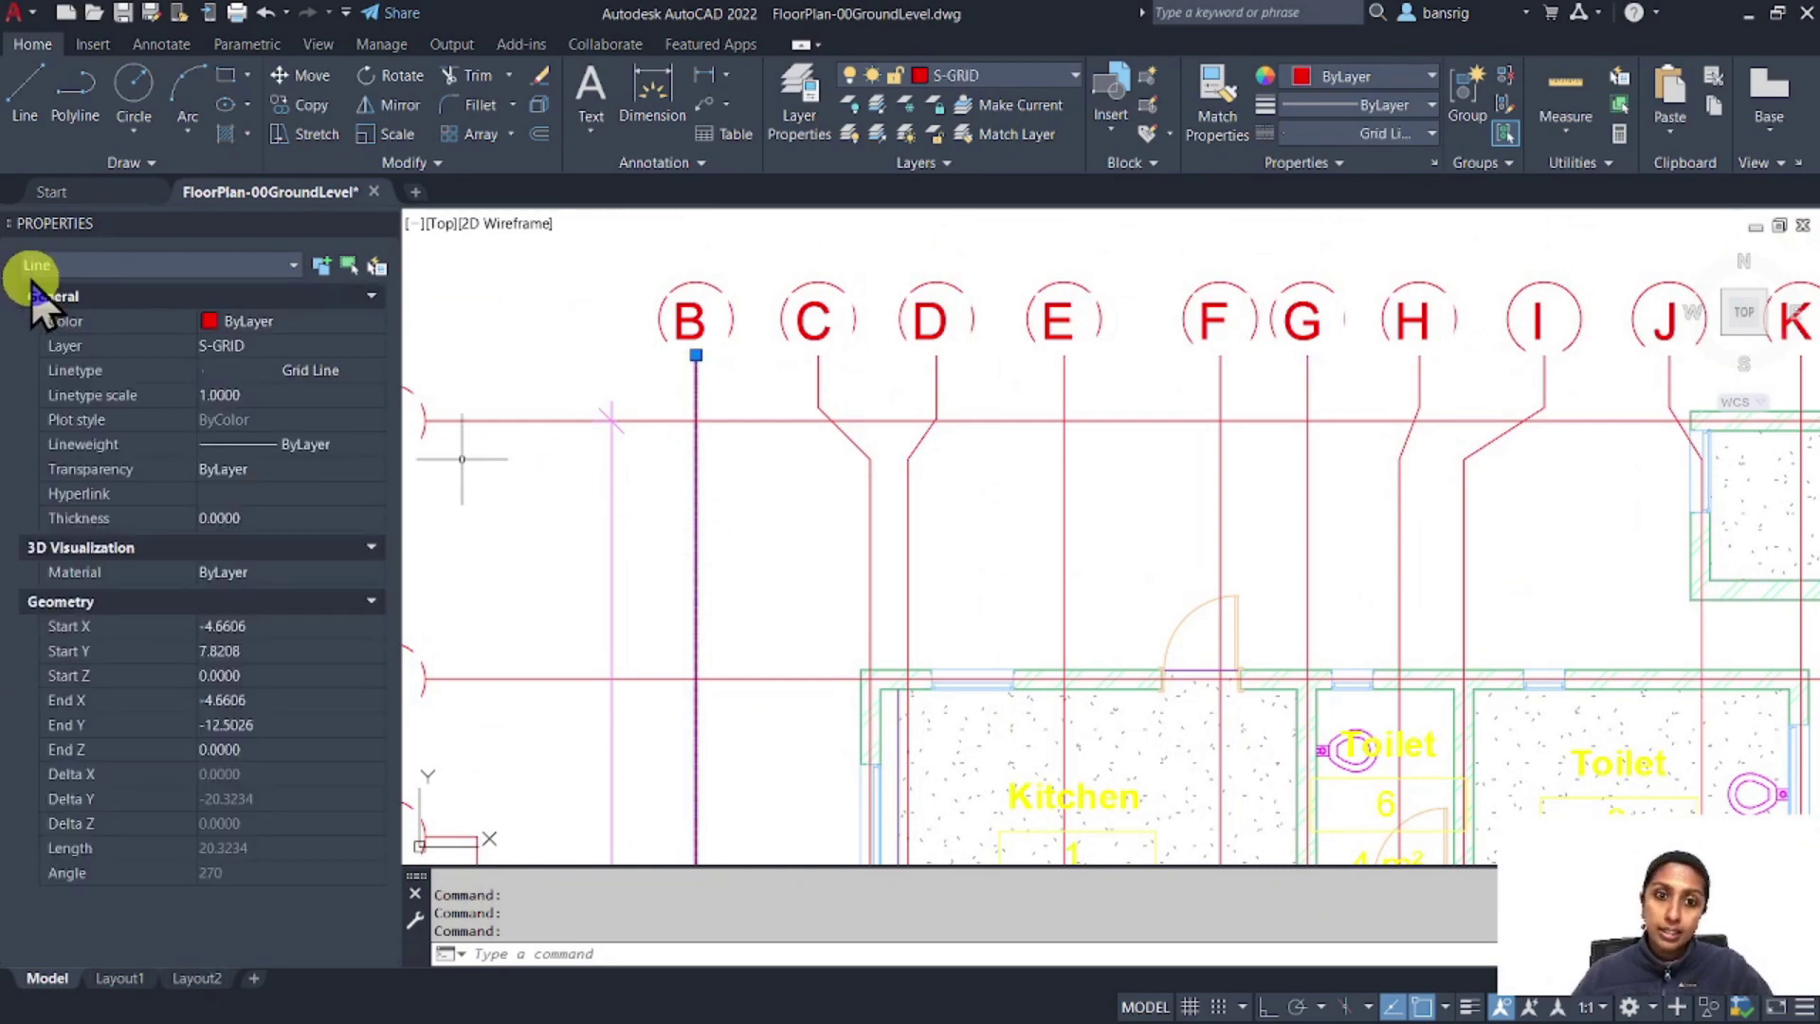
pyautogui.press('Escape')
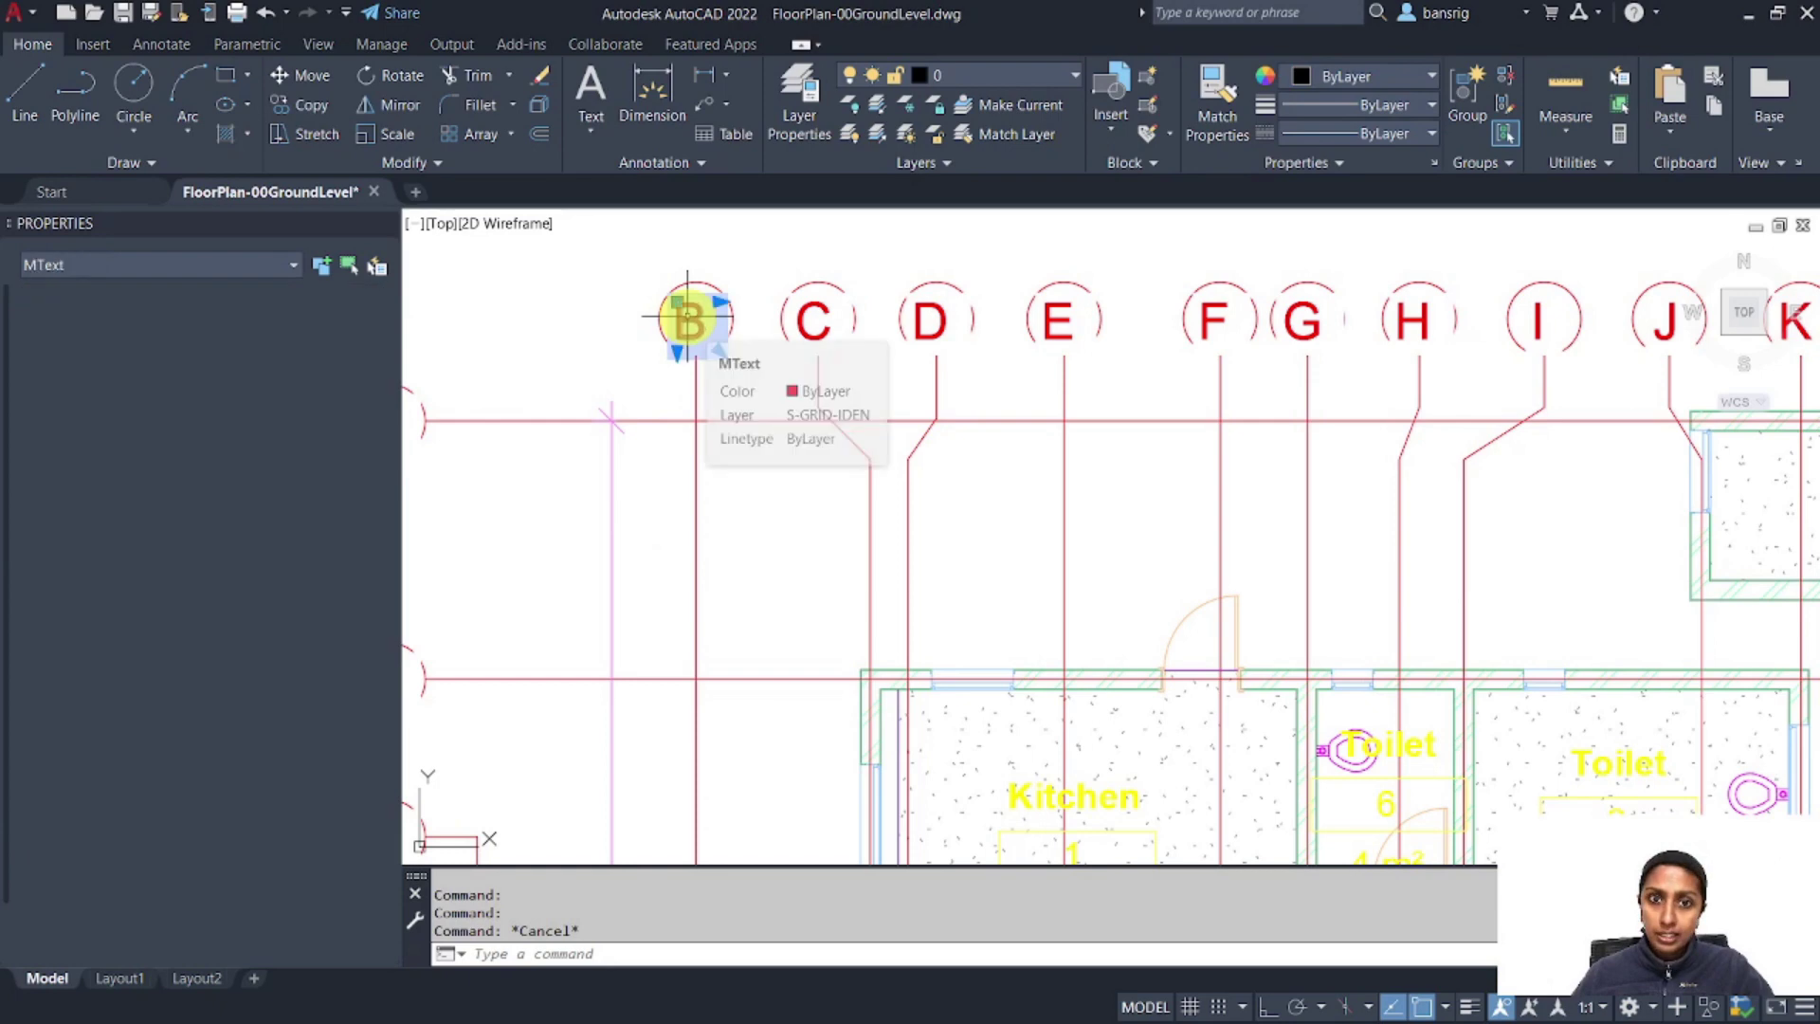
pyautogui.click(689, 319)
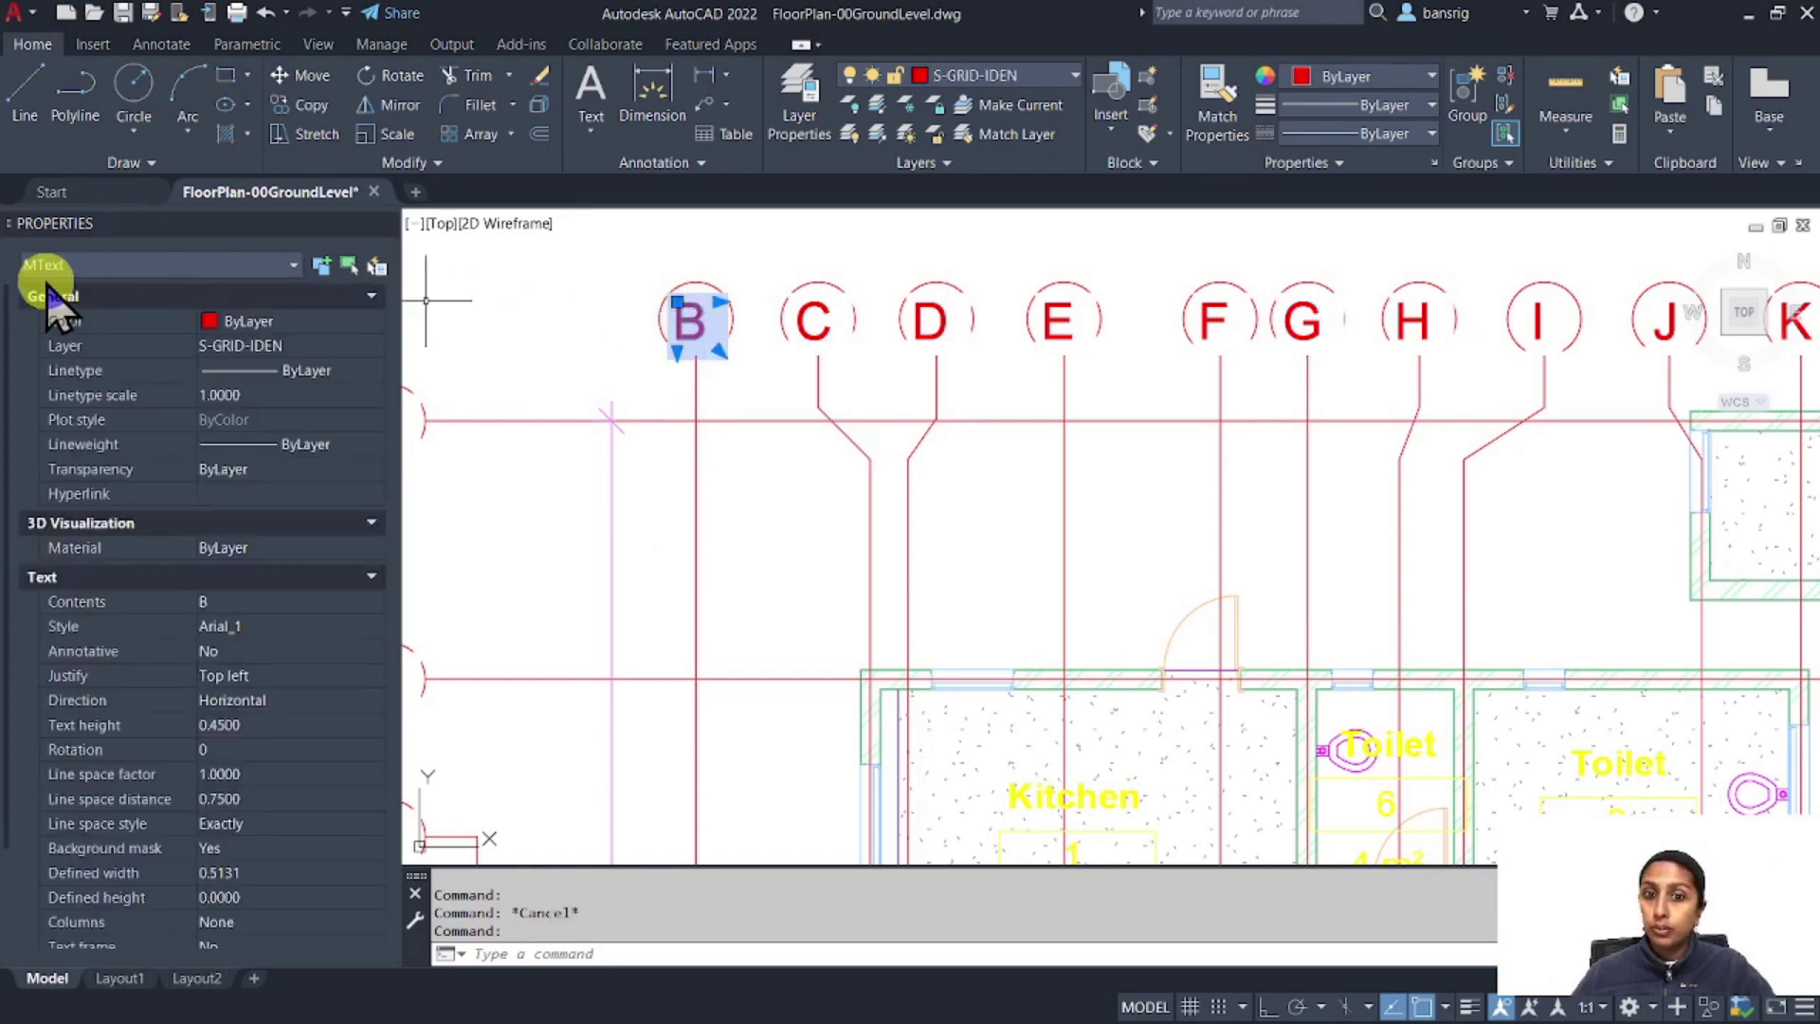
pyautogui.press('Escape')
# Inspect the layer of an outer kitchen wall line and check the color index assigned to the A-WALL layer
pyautogui.scroll(-3, 881, 606)
pyautogui.scroll(8, 885, 663)
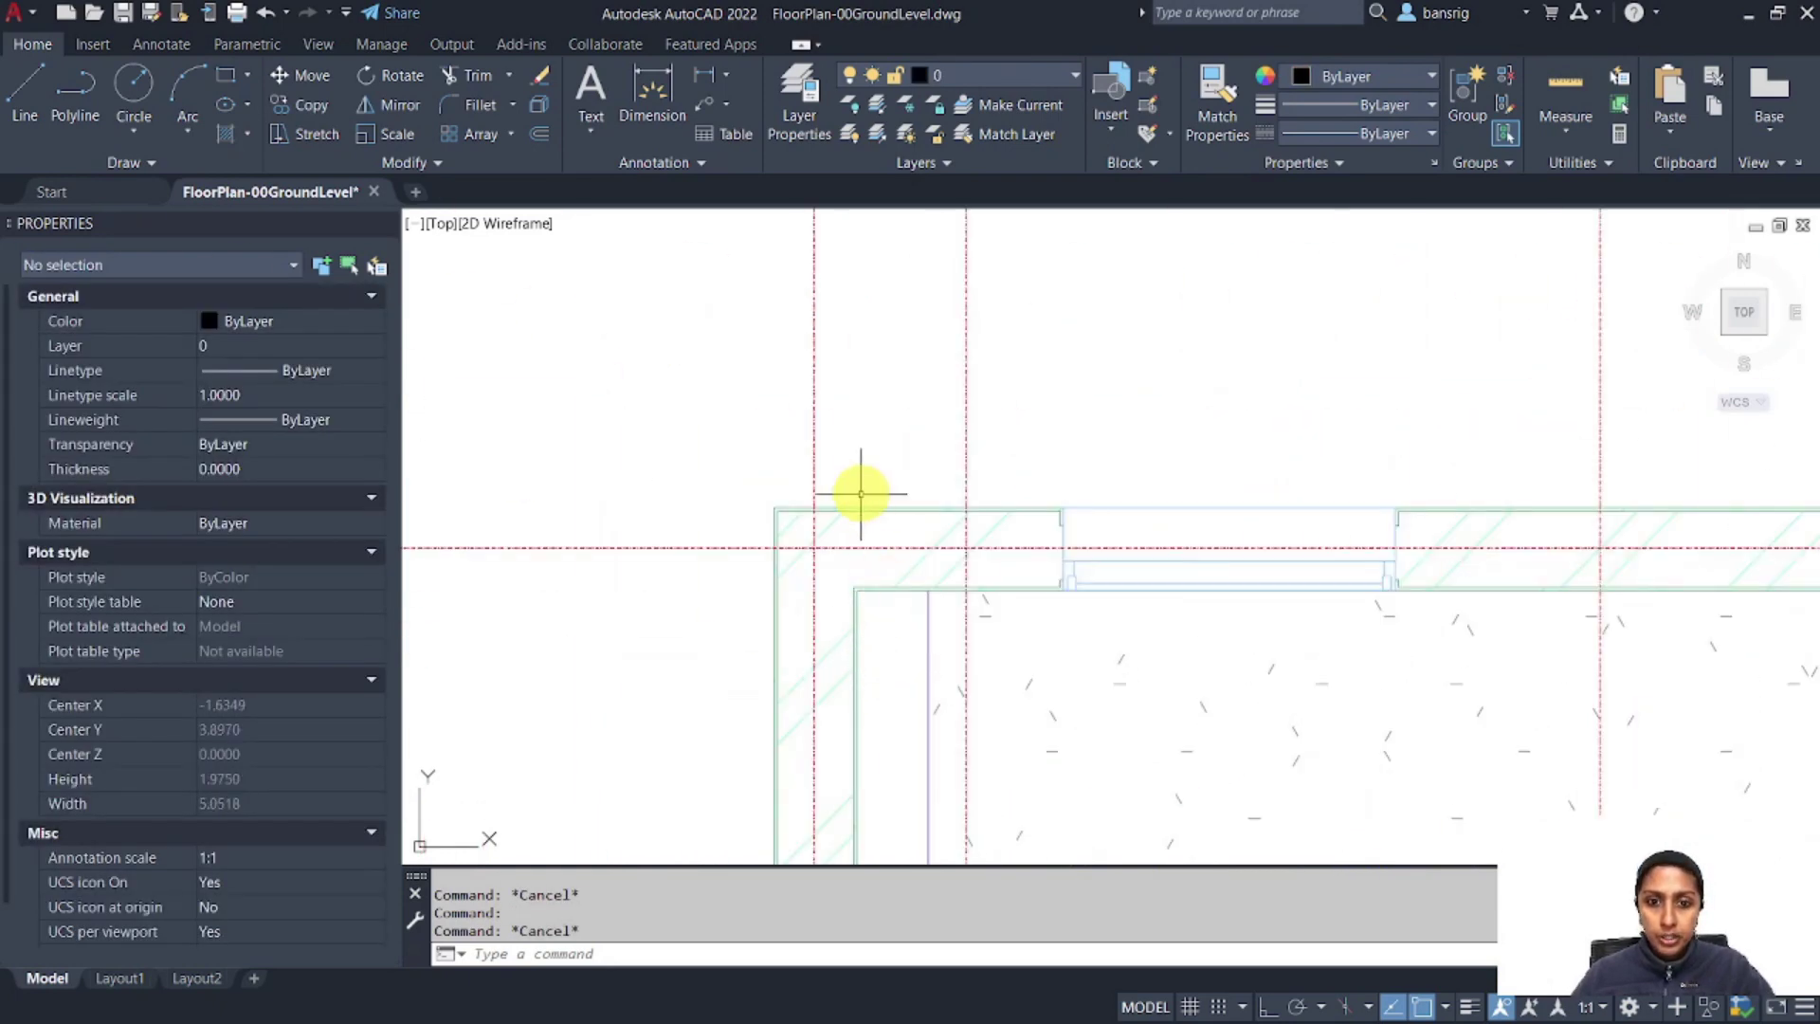
pyautogui.click(861, 509)
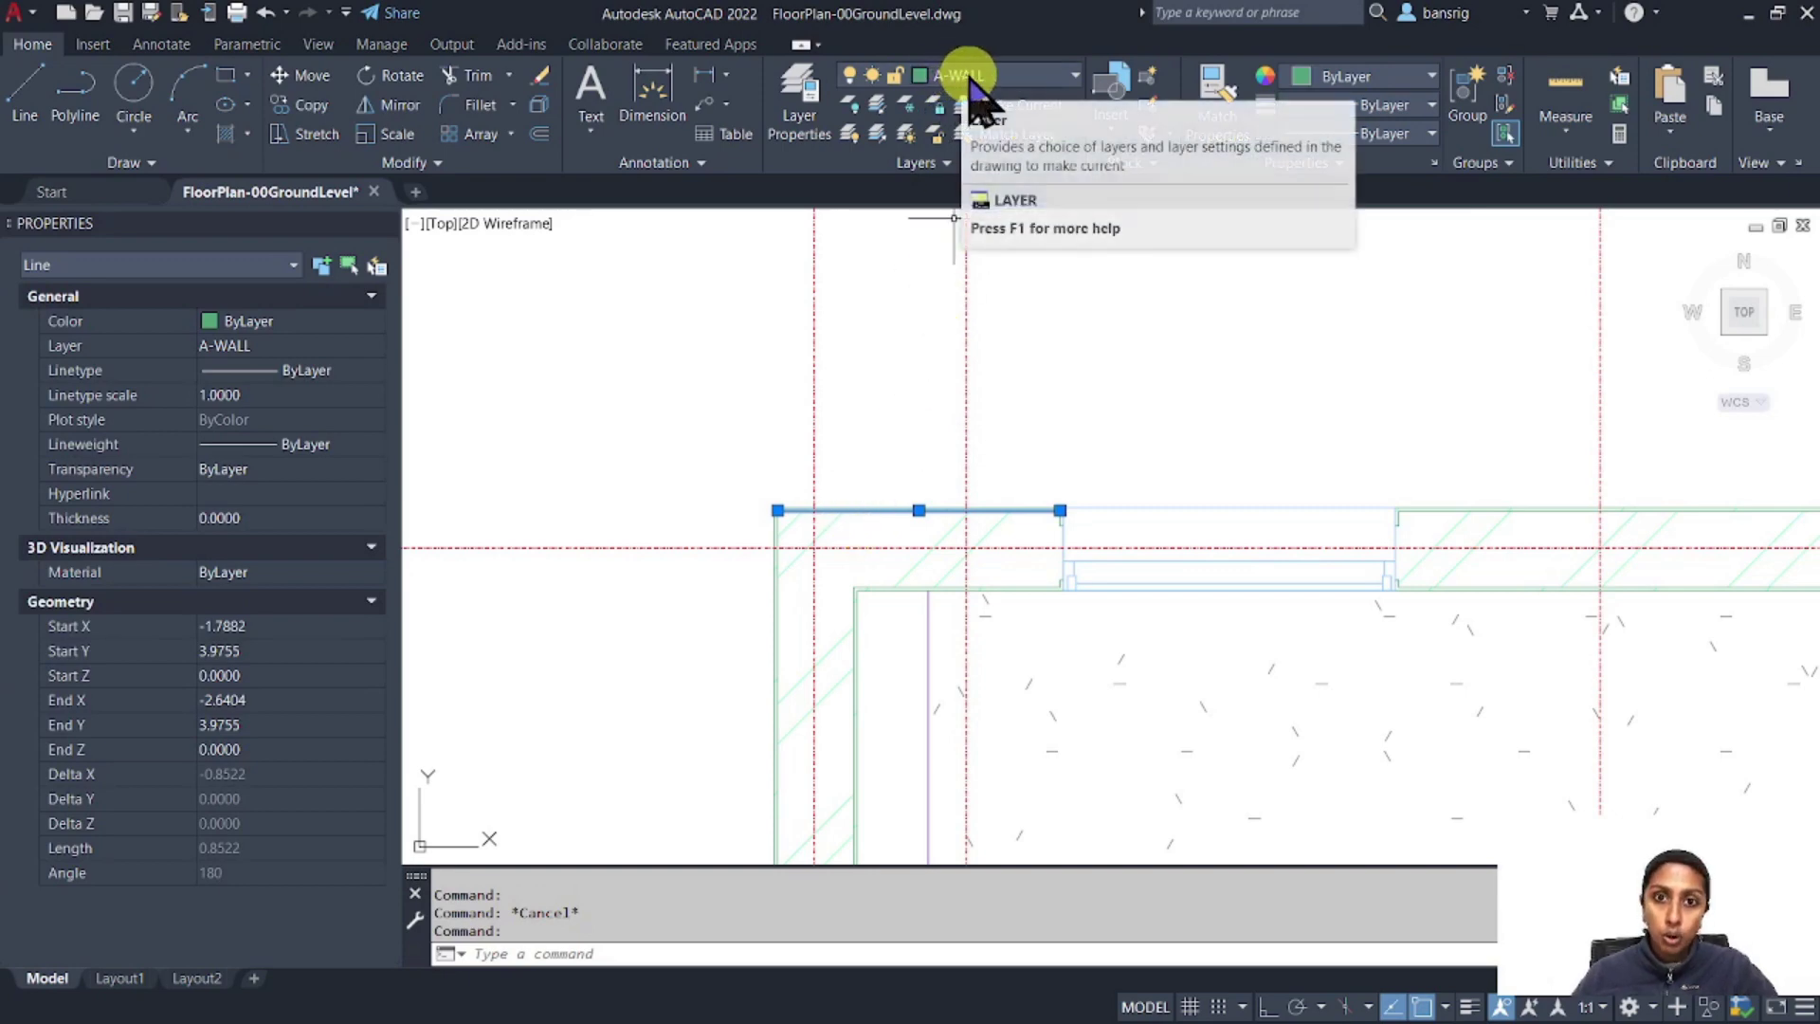
pyautogui.click(799, 107)
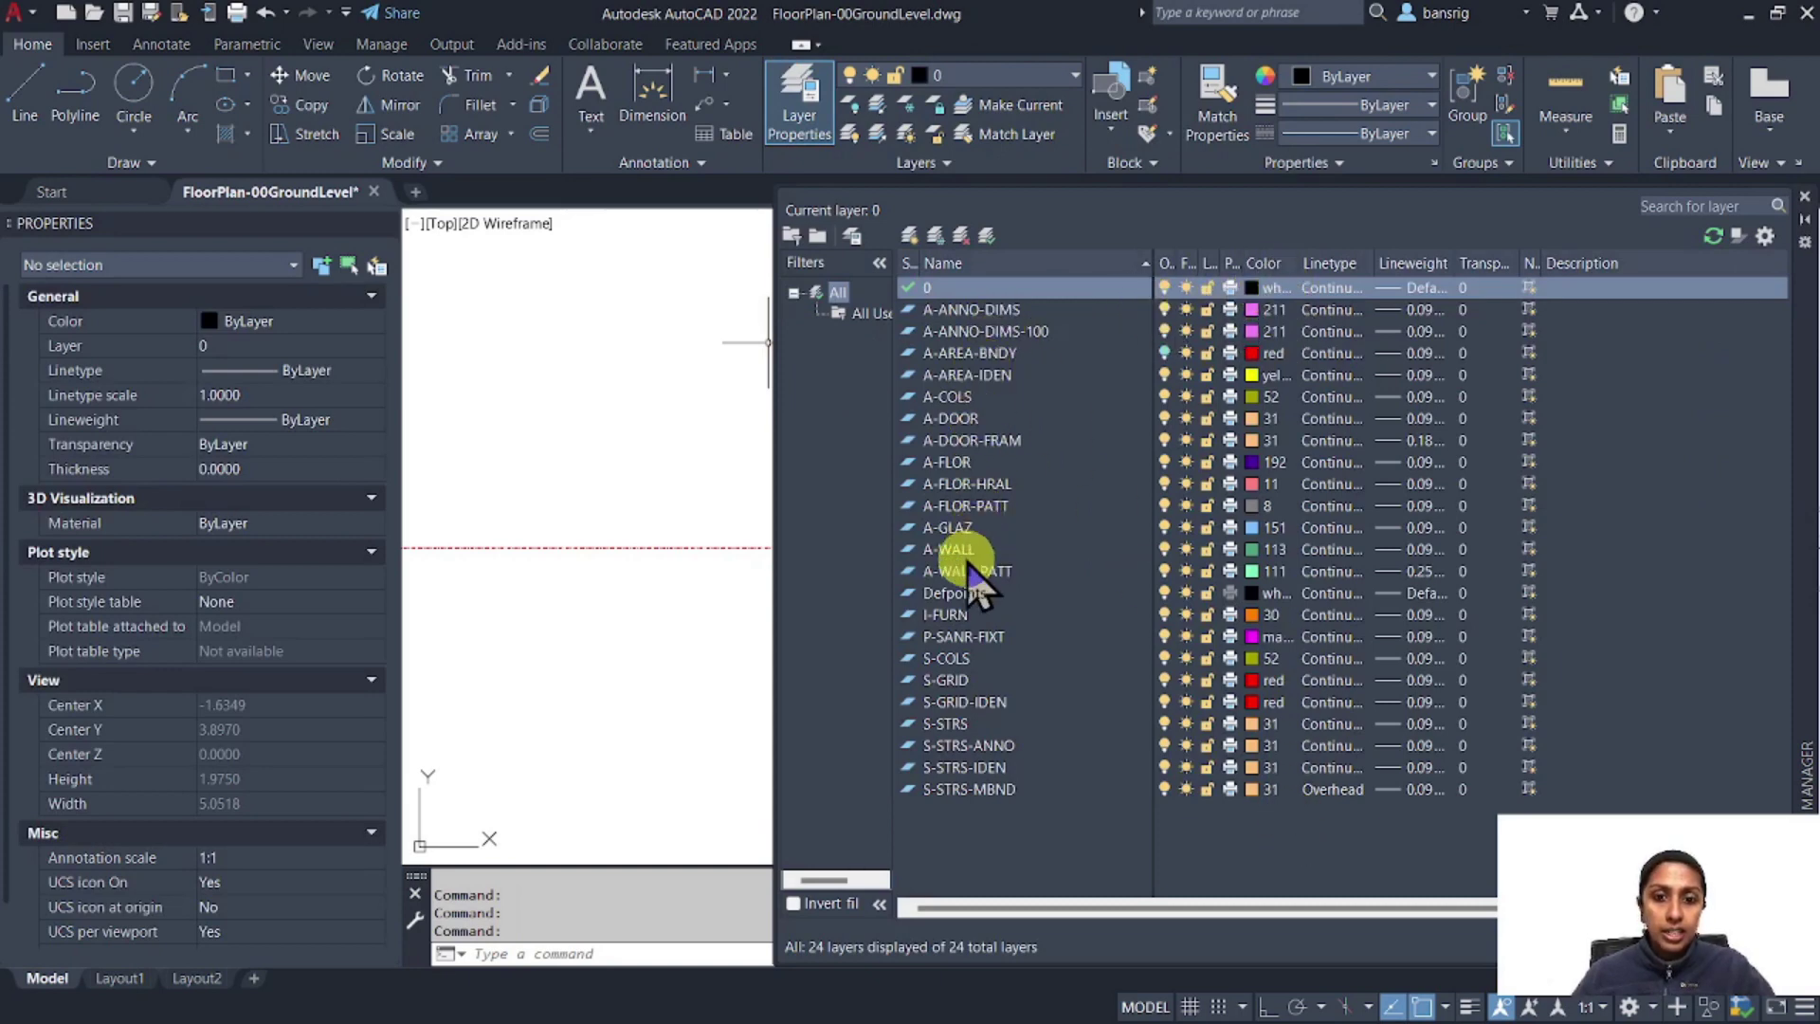
pyautogui.click(1274, 549)
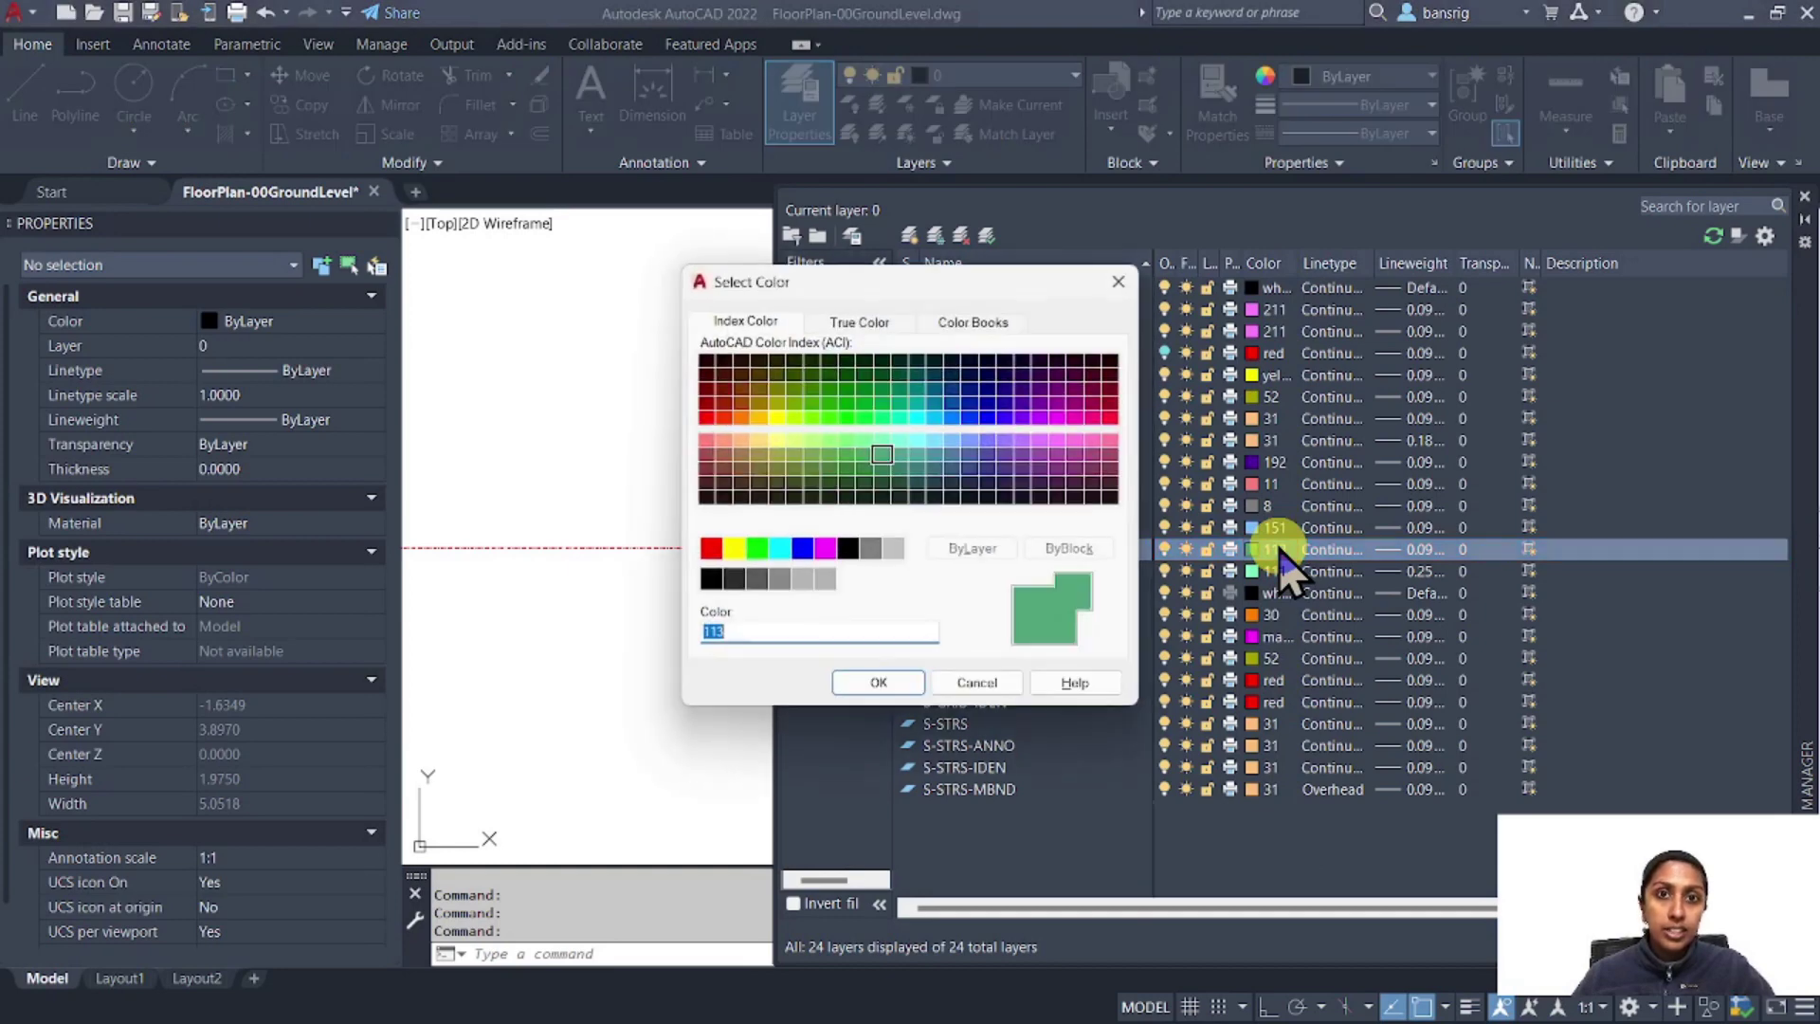
pyautogui.press('Return')
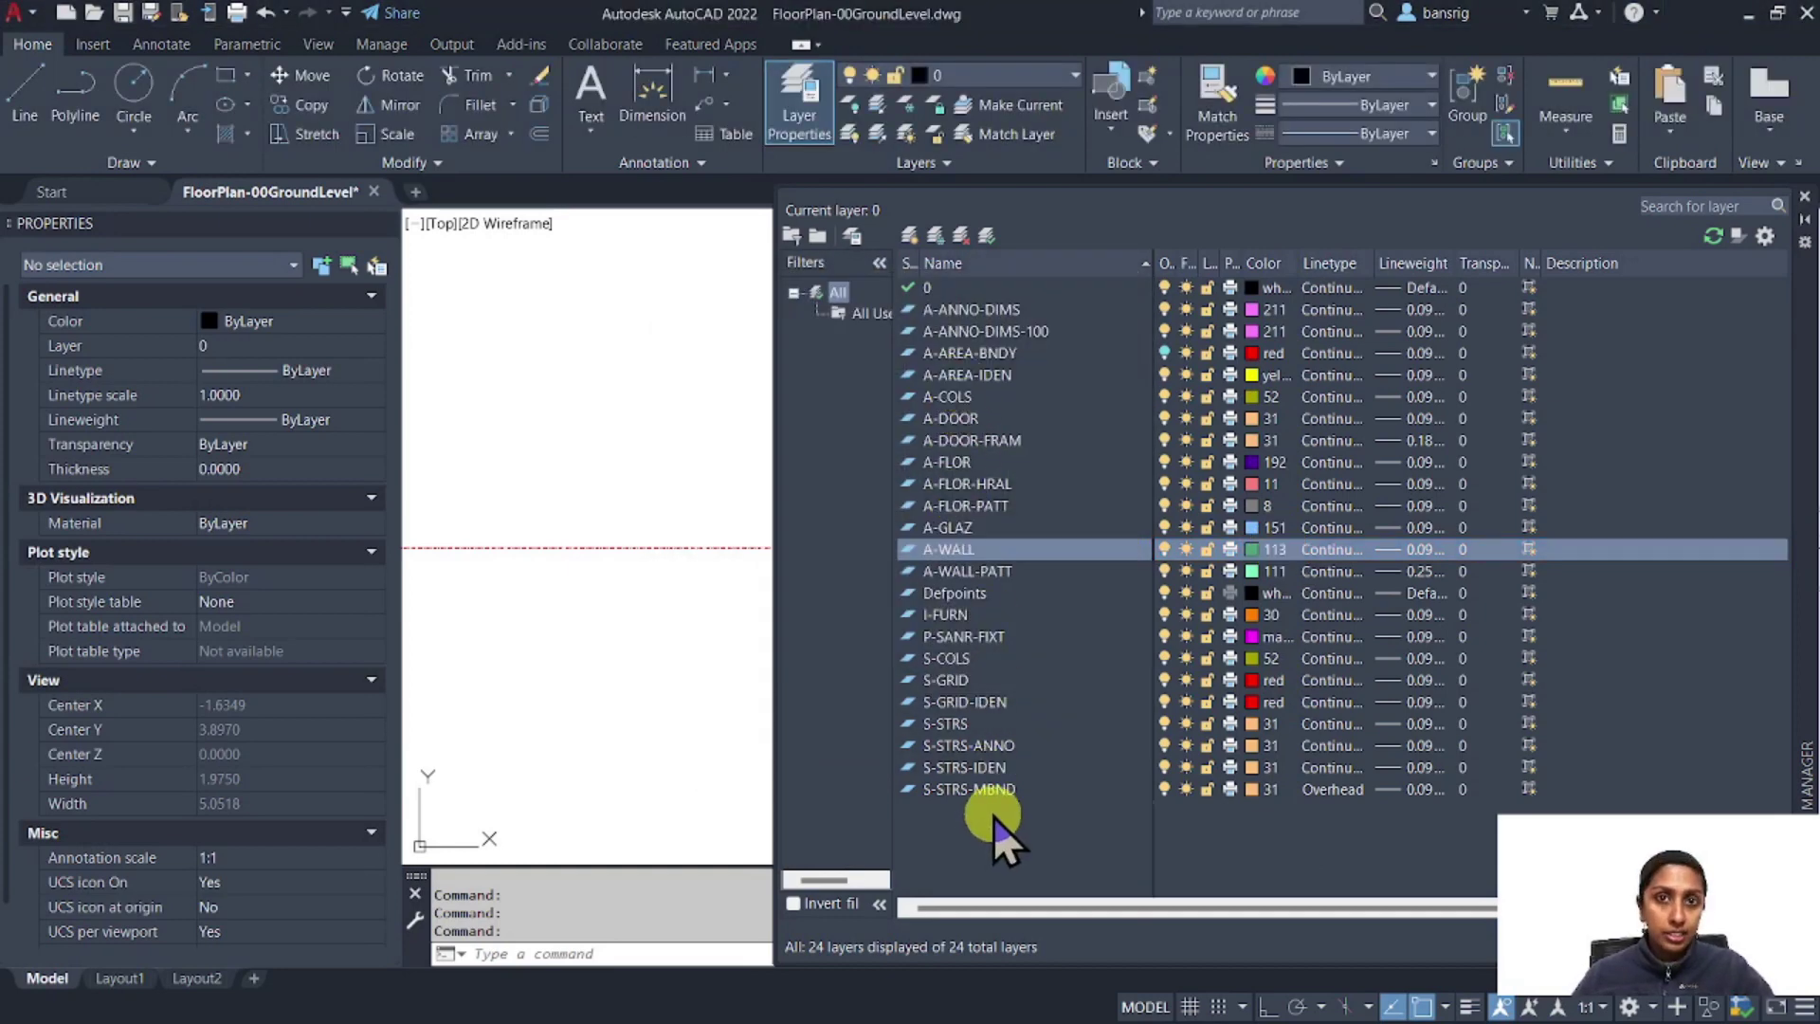
pyautogui.click(1804, 197)
pyautogui.press('Escape')
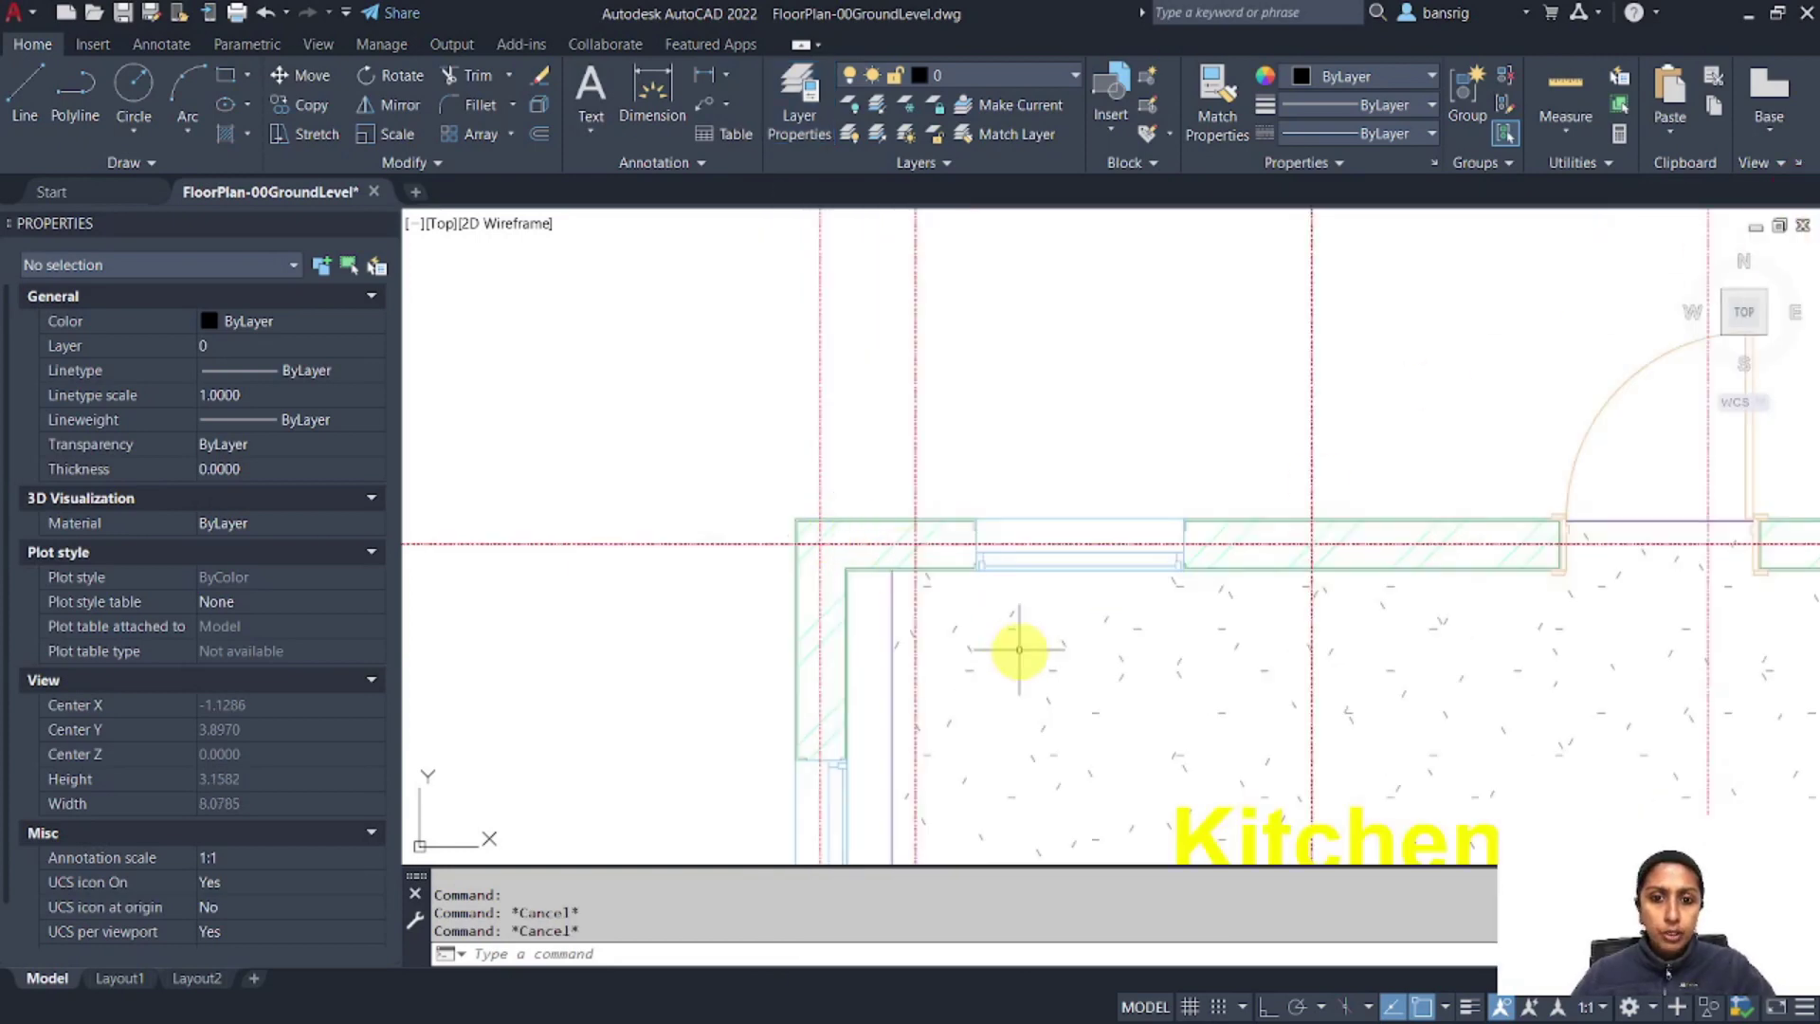
# Inspect the properties of the floor hatch in the kitchen and of the door block in the kitchen's outer wall
pyautogui.moveTo(1016, 650); pyautogui.dragTo(953, 418, button='middle')
pyautogui.click(898, 431)
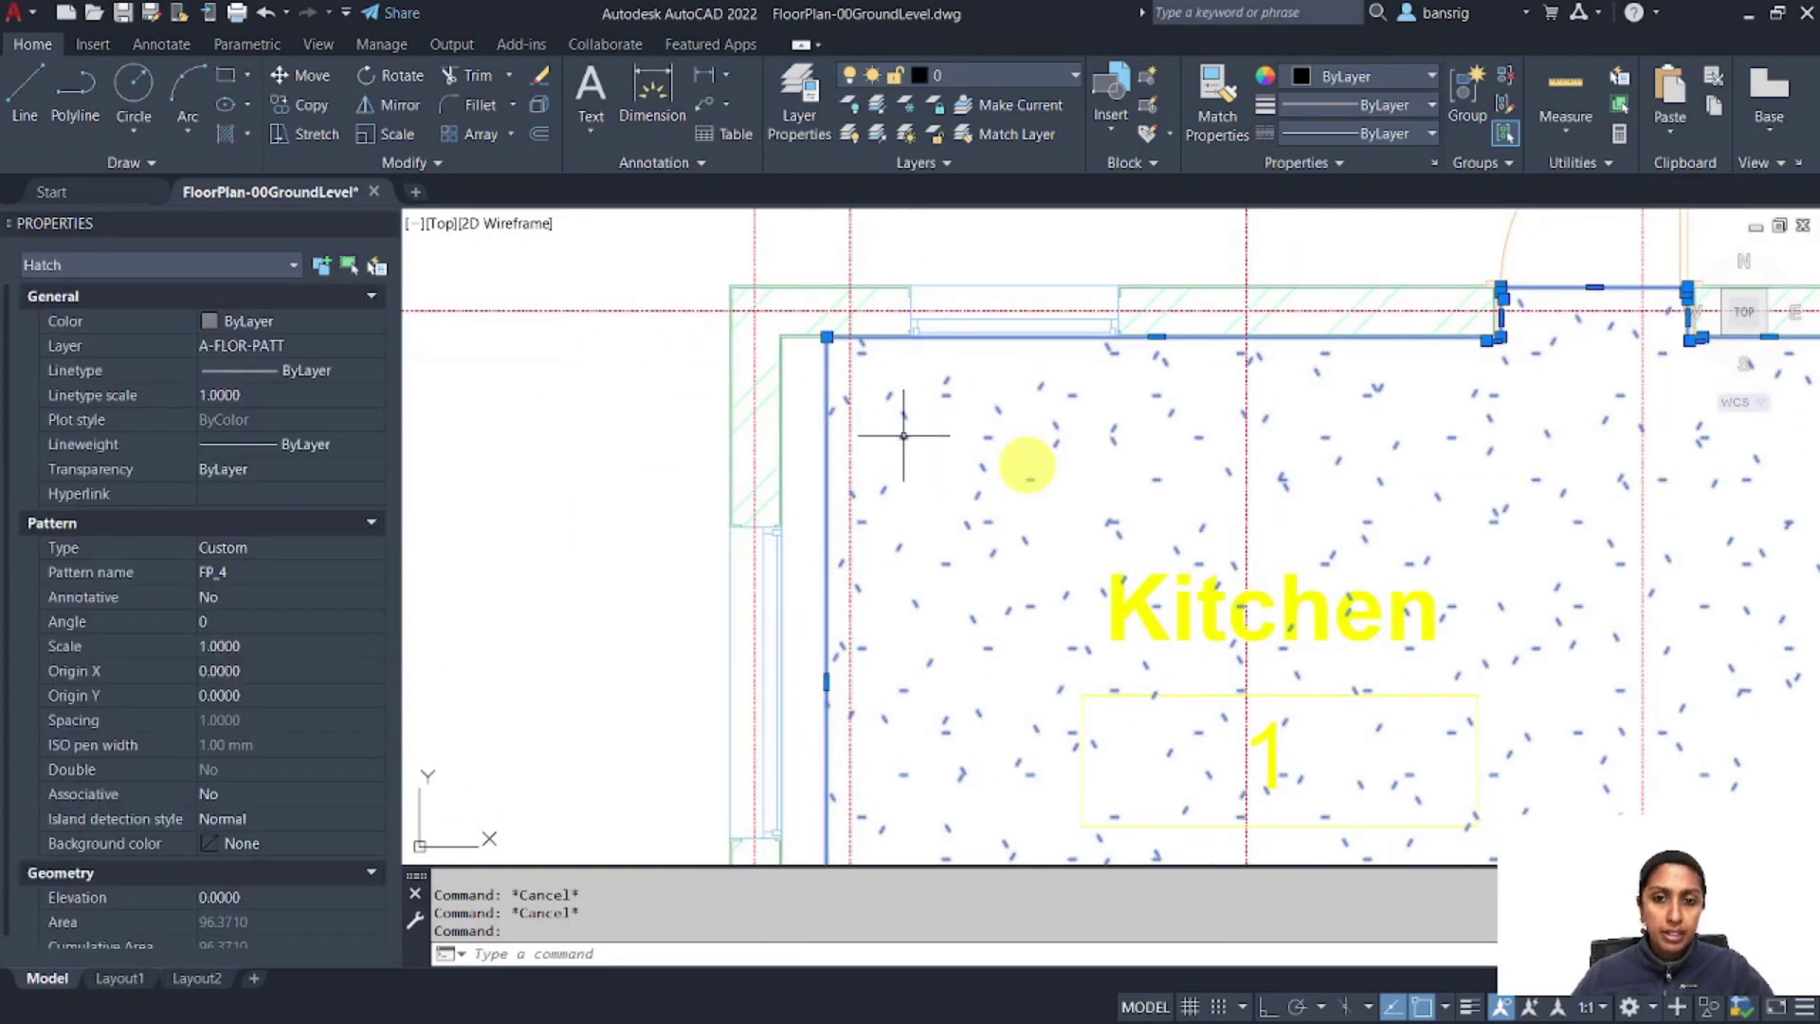
pyautogui.scroll(-4, 1027, 464)
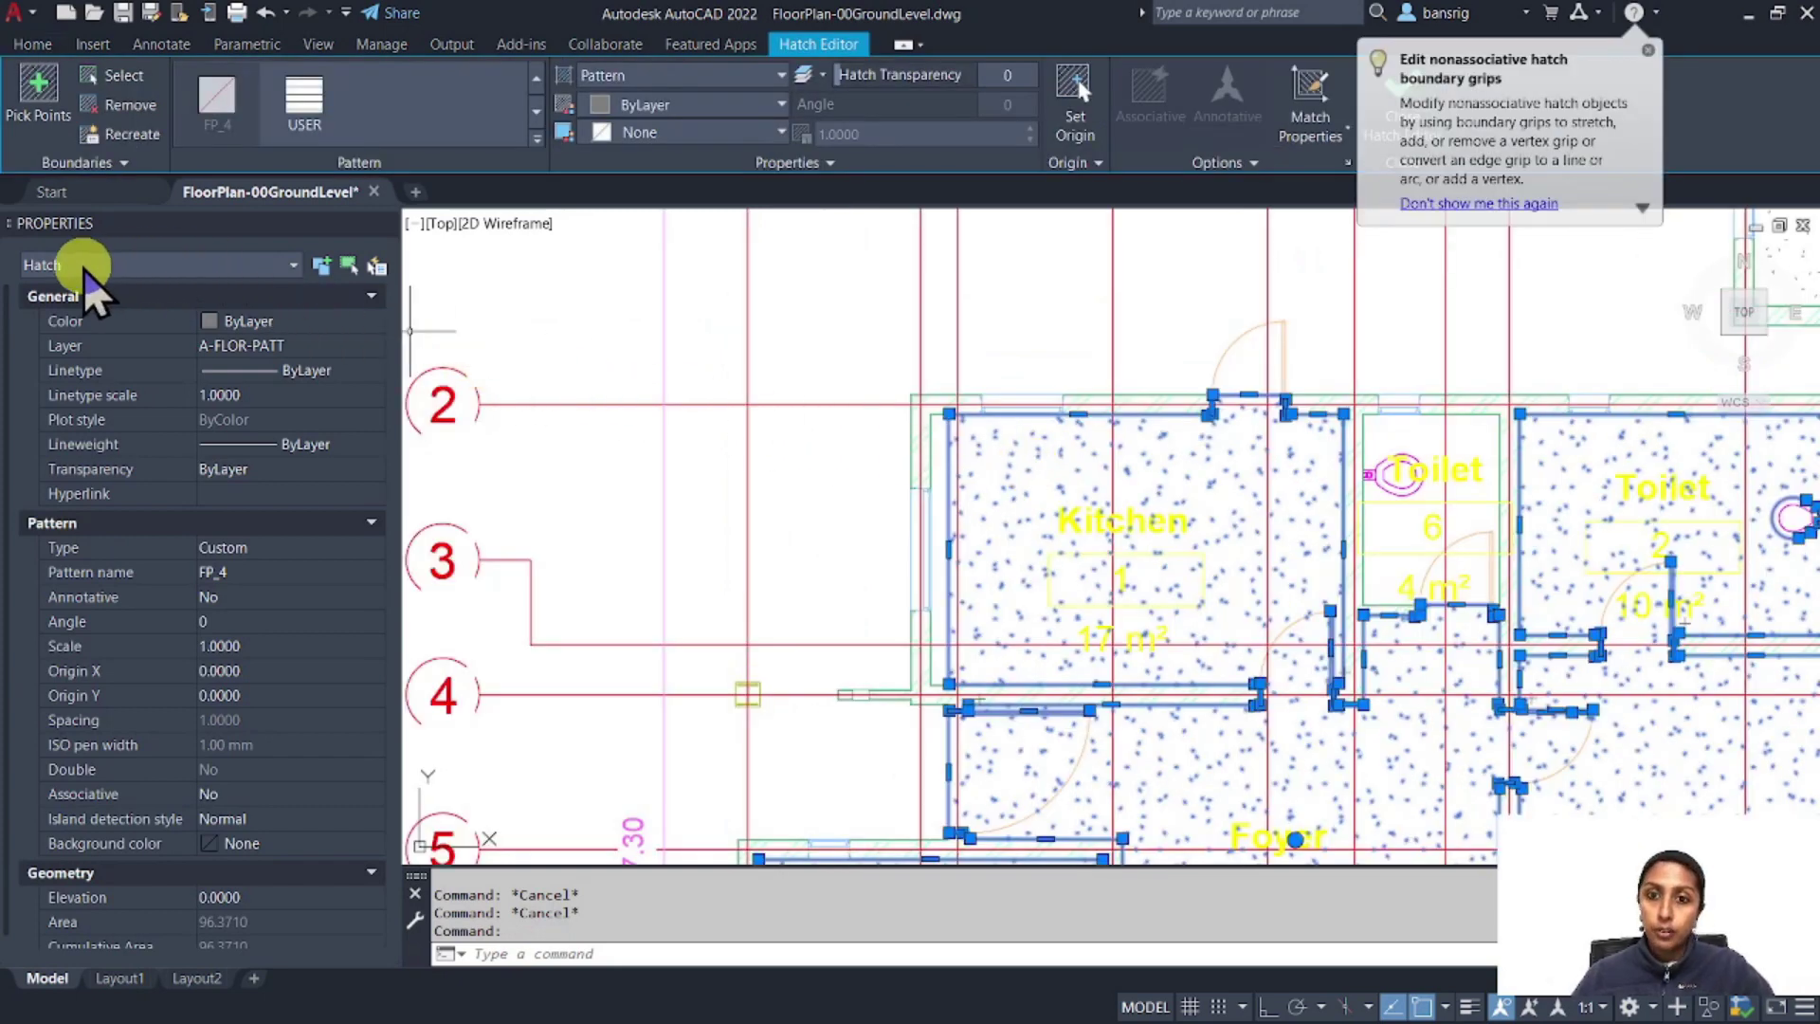
pyautogui.press('Escape')
pyautogui.scroll(3, 1080, 368)
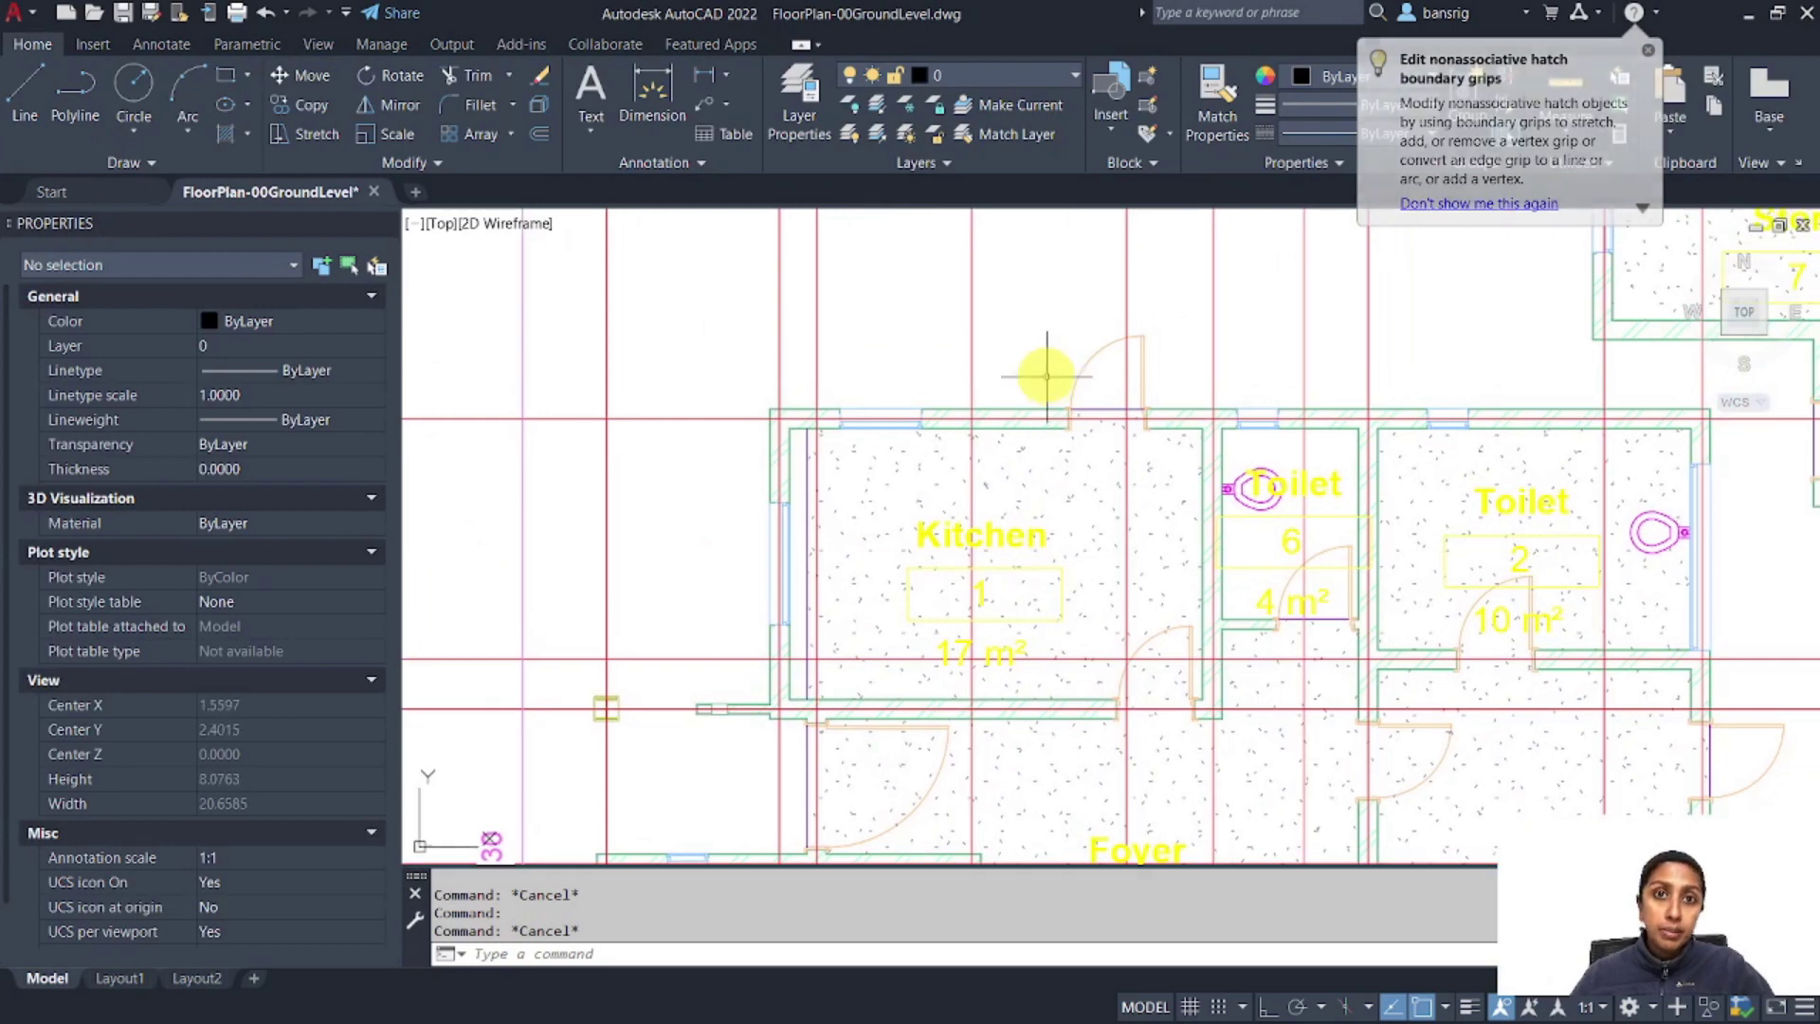
pyautogui.click(1091, 355)
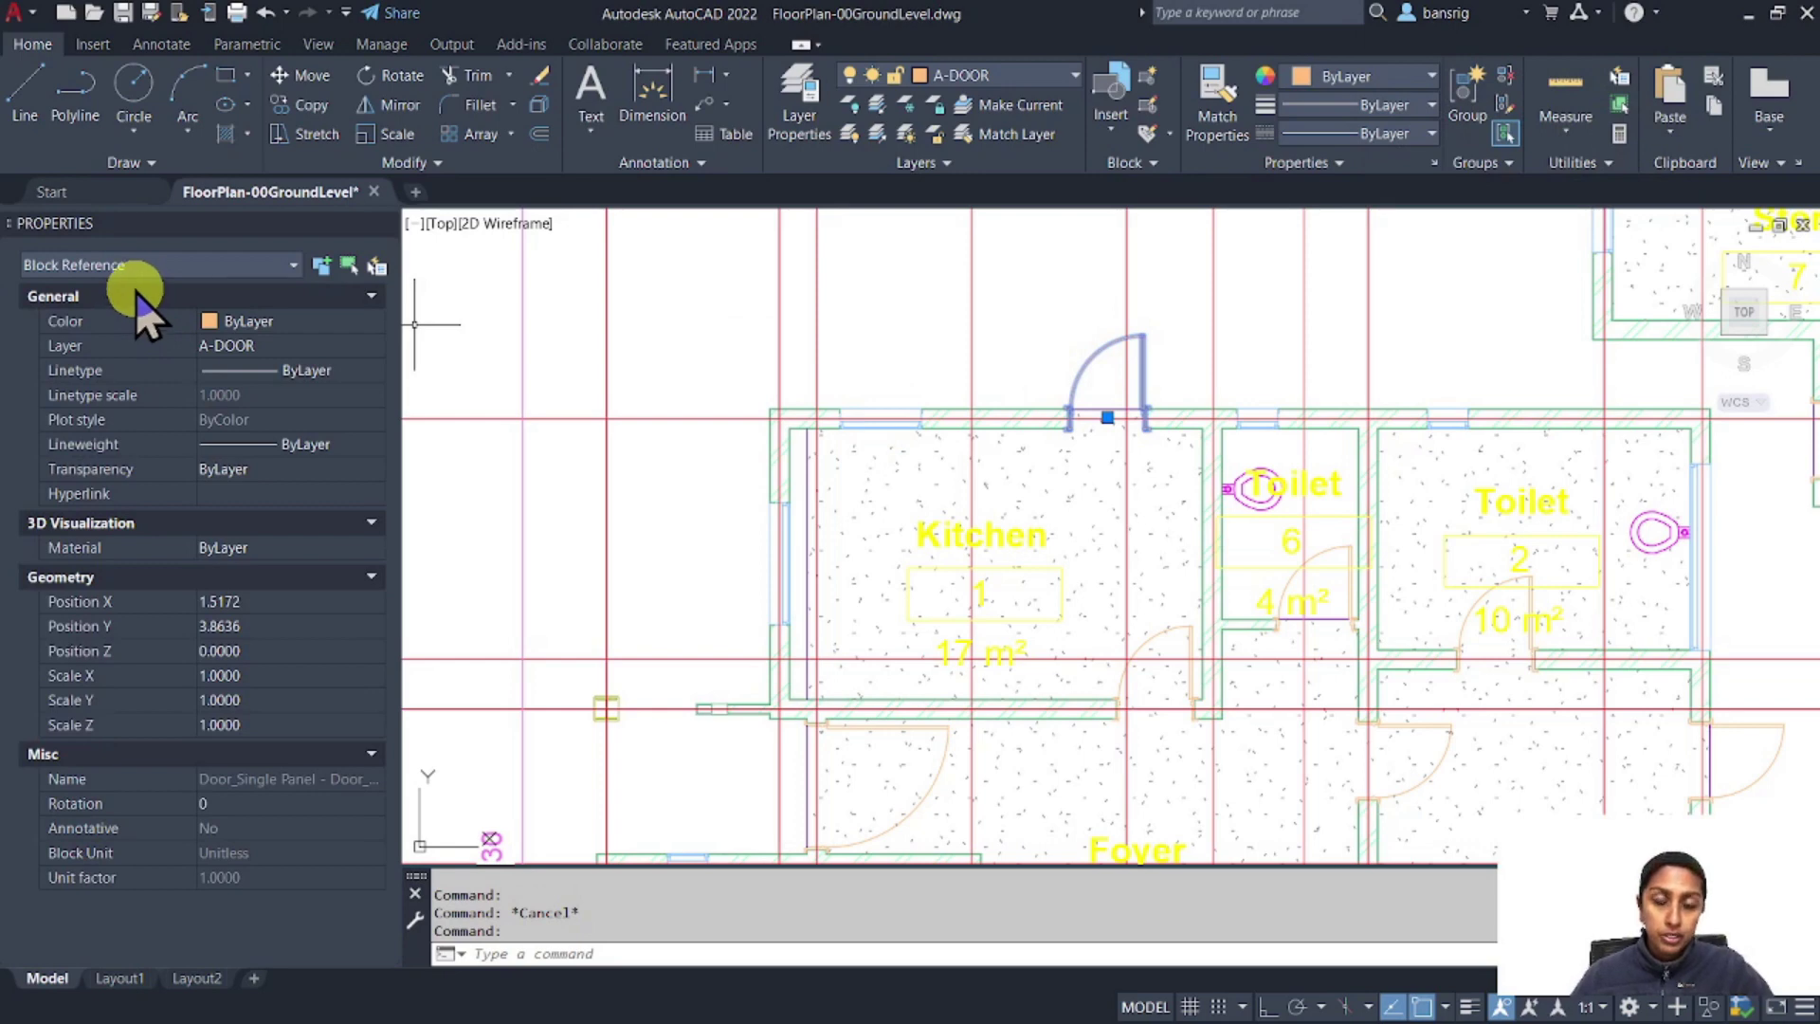
# Turn off all layers of the drawing, including the current layer 0
pyautogui.click(799, 104)
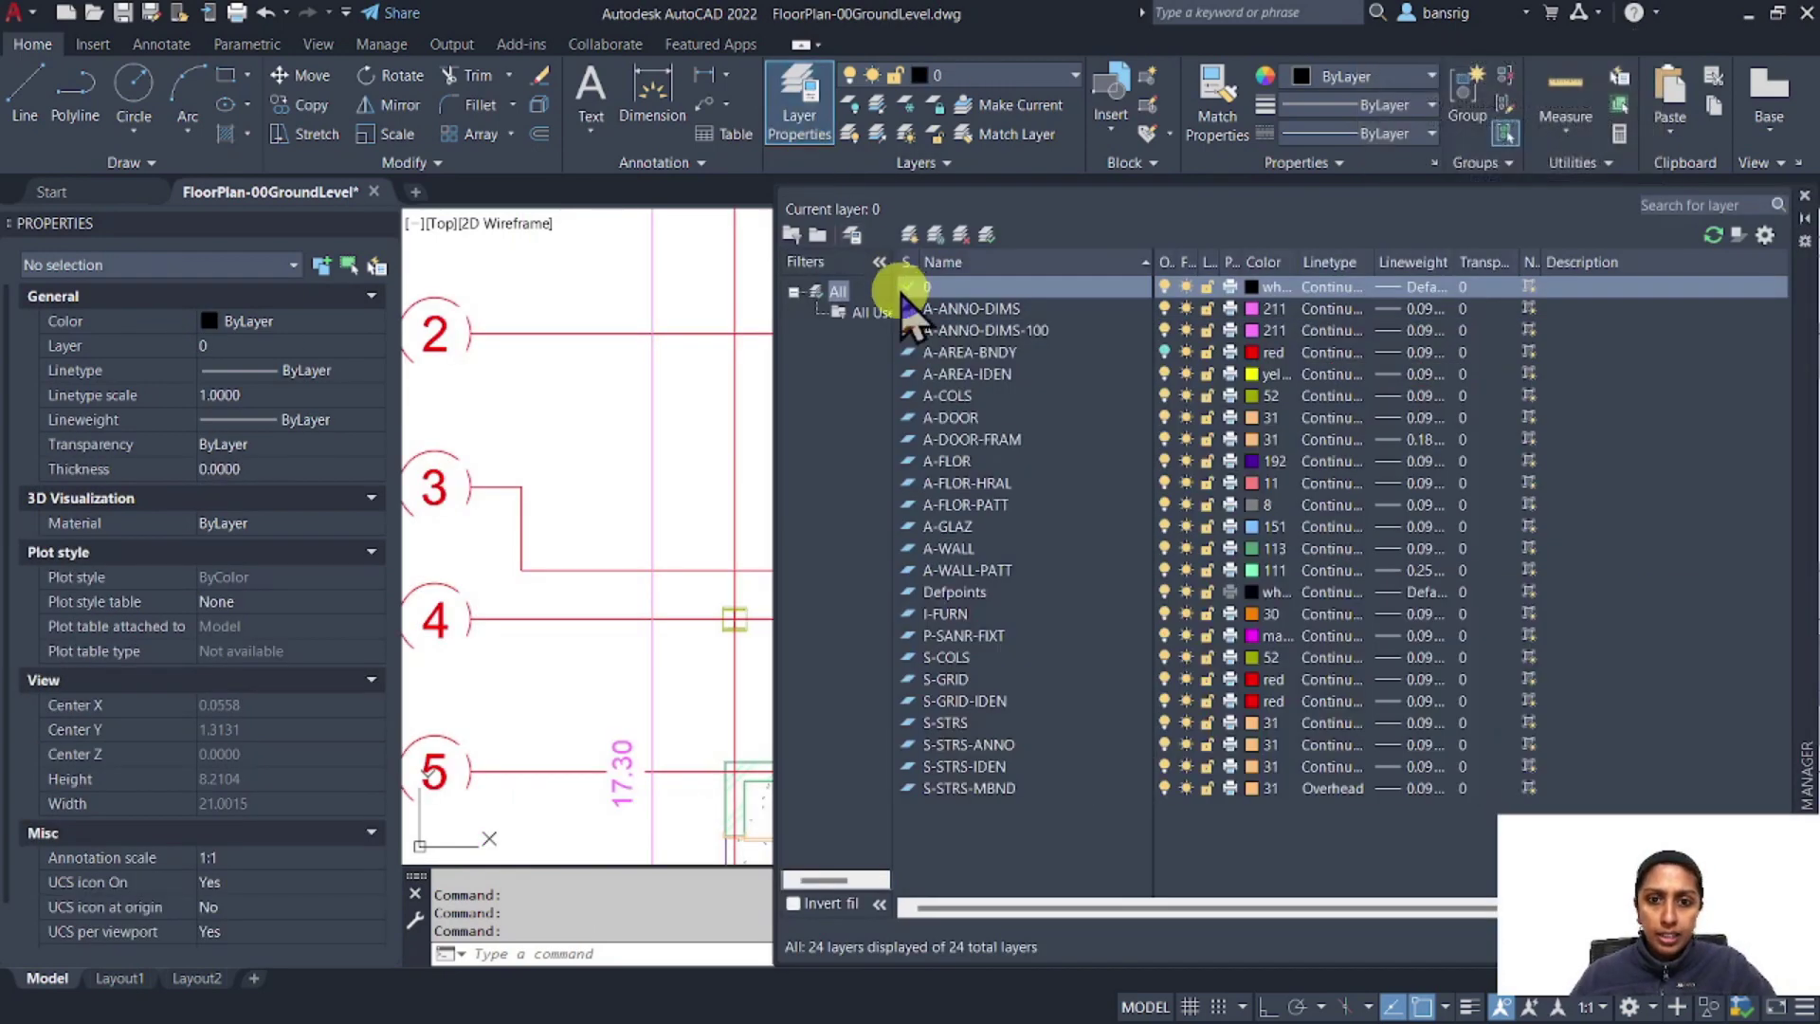
pyautogui.keyDown('shift'); pyautogui.click(971, 788); pyautogui.keyUp('shift')
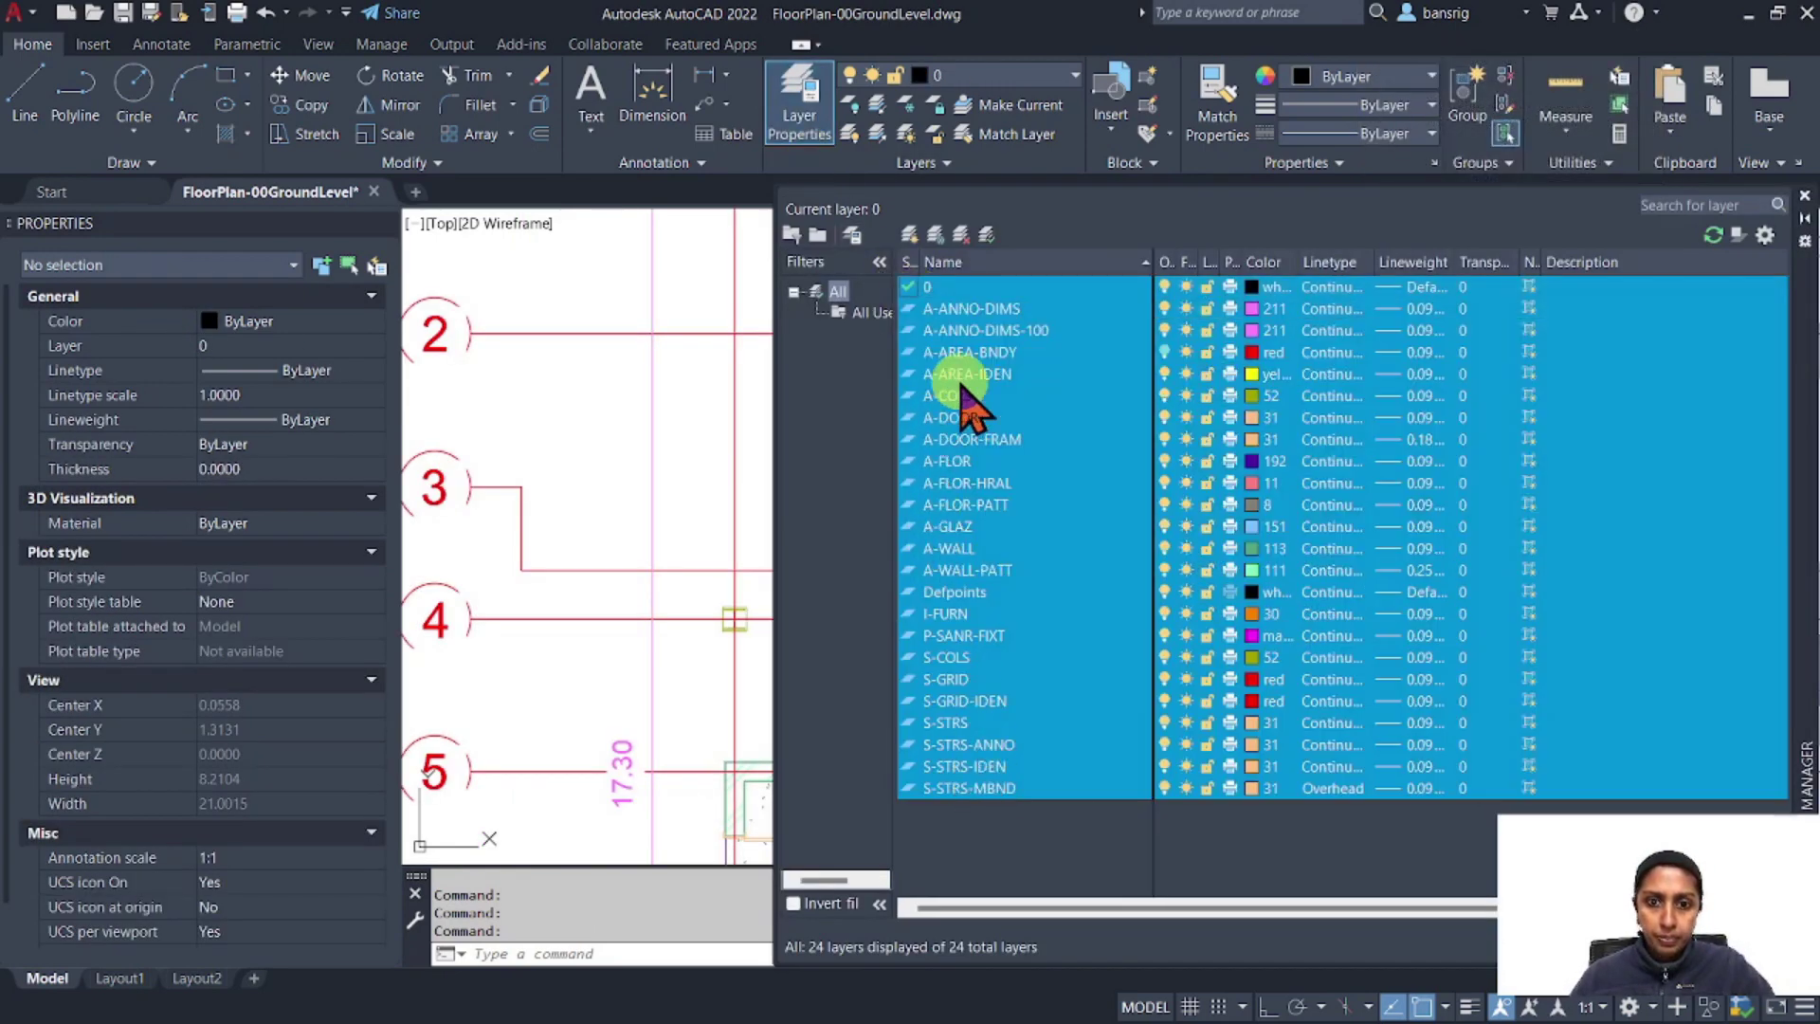
pyautogui.click(1164, 352)
pyautogui.click(876, 511)
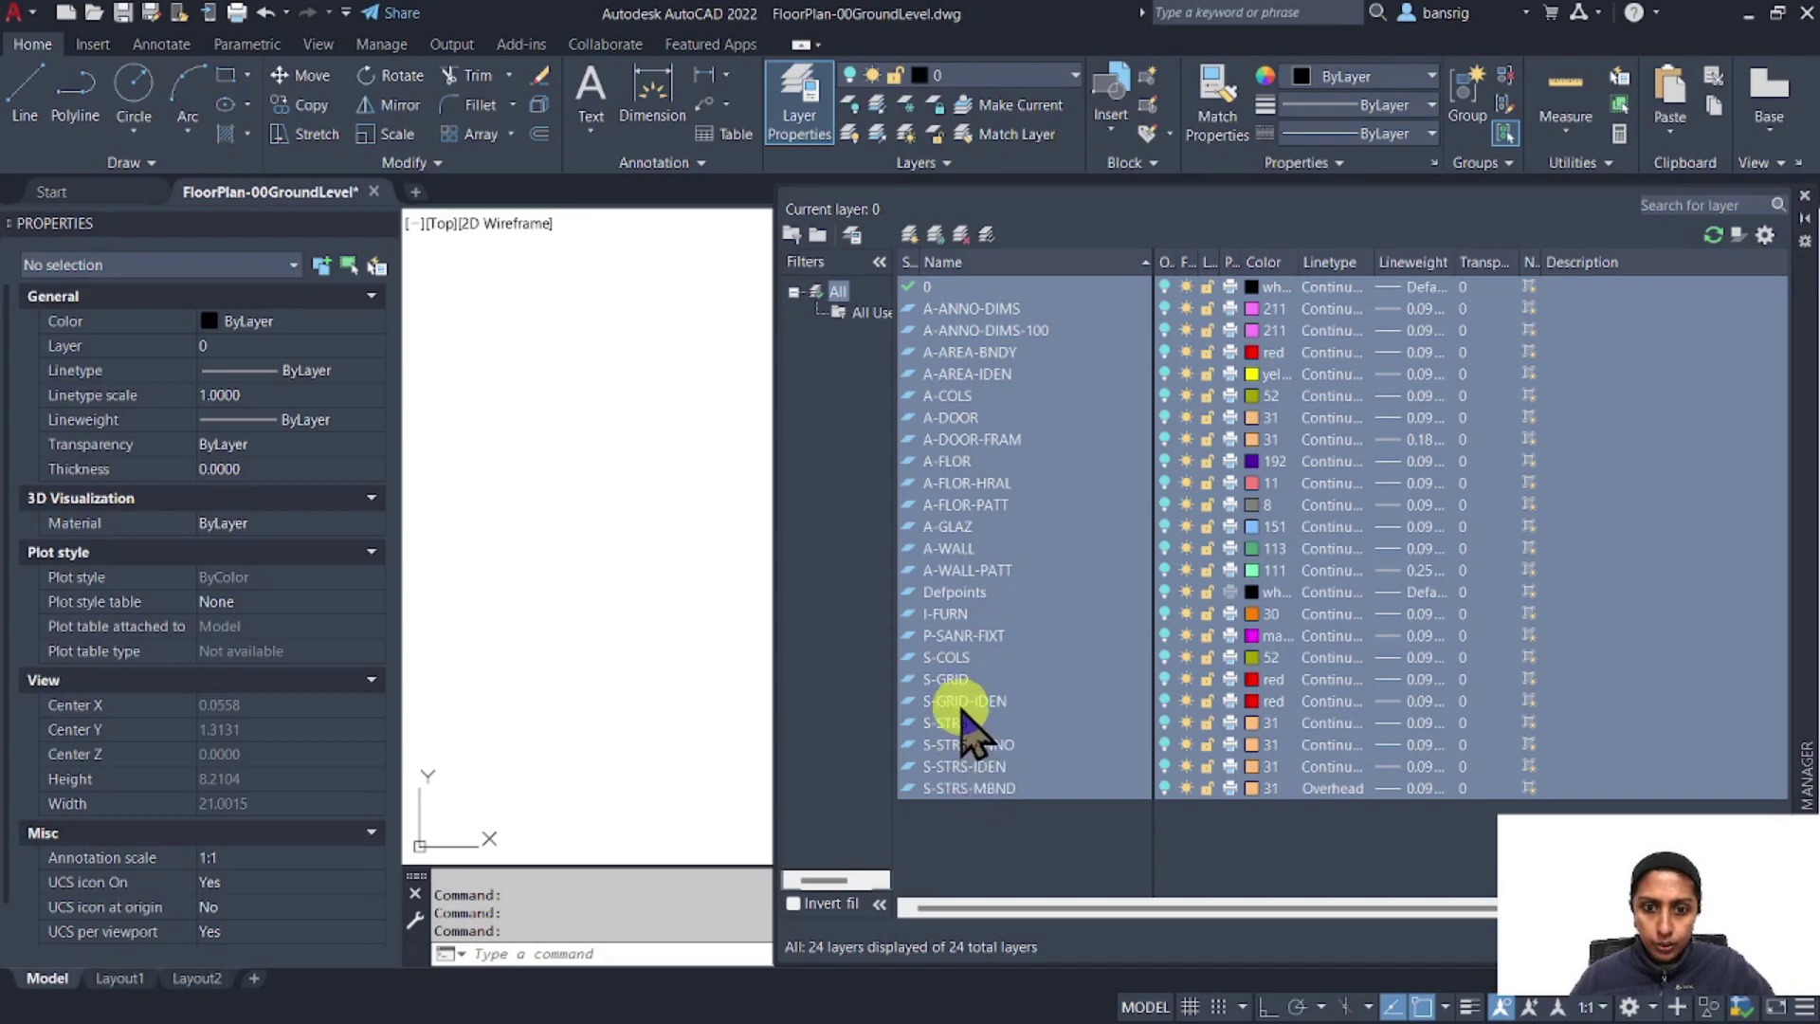
# Turn on only the A-AREA-BNDY layer and inspect the object type and layer of the kitchen's boundary outline
pyautogui.click(1077, 353)
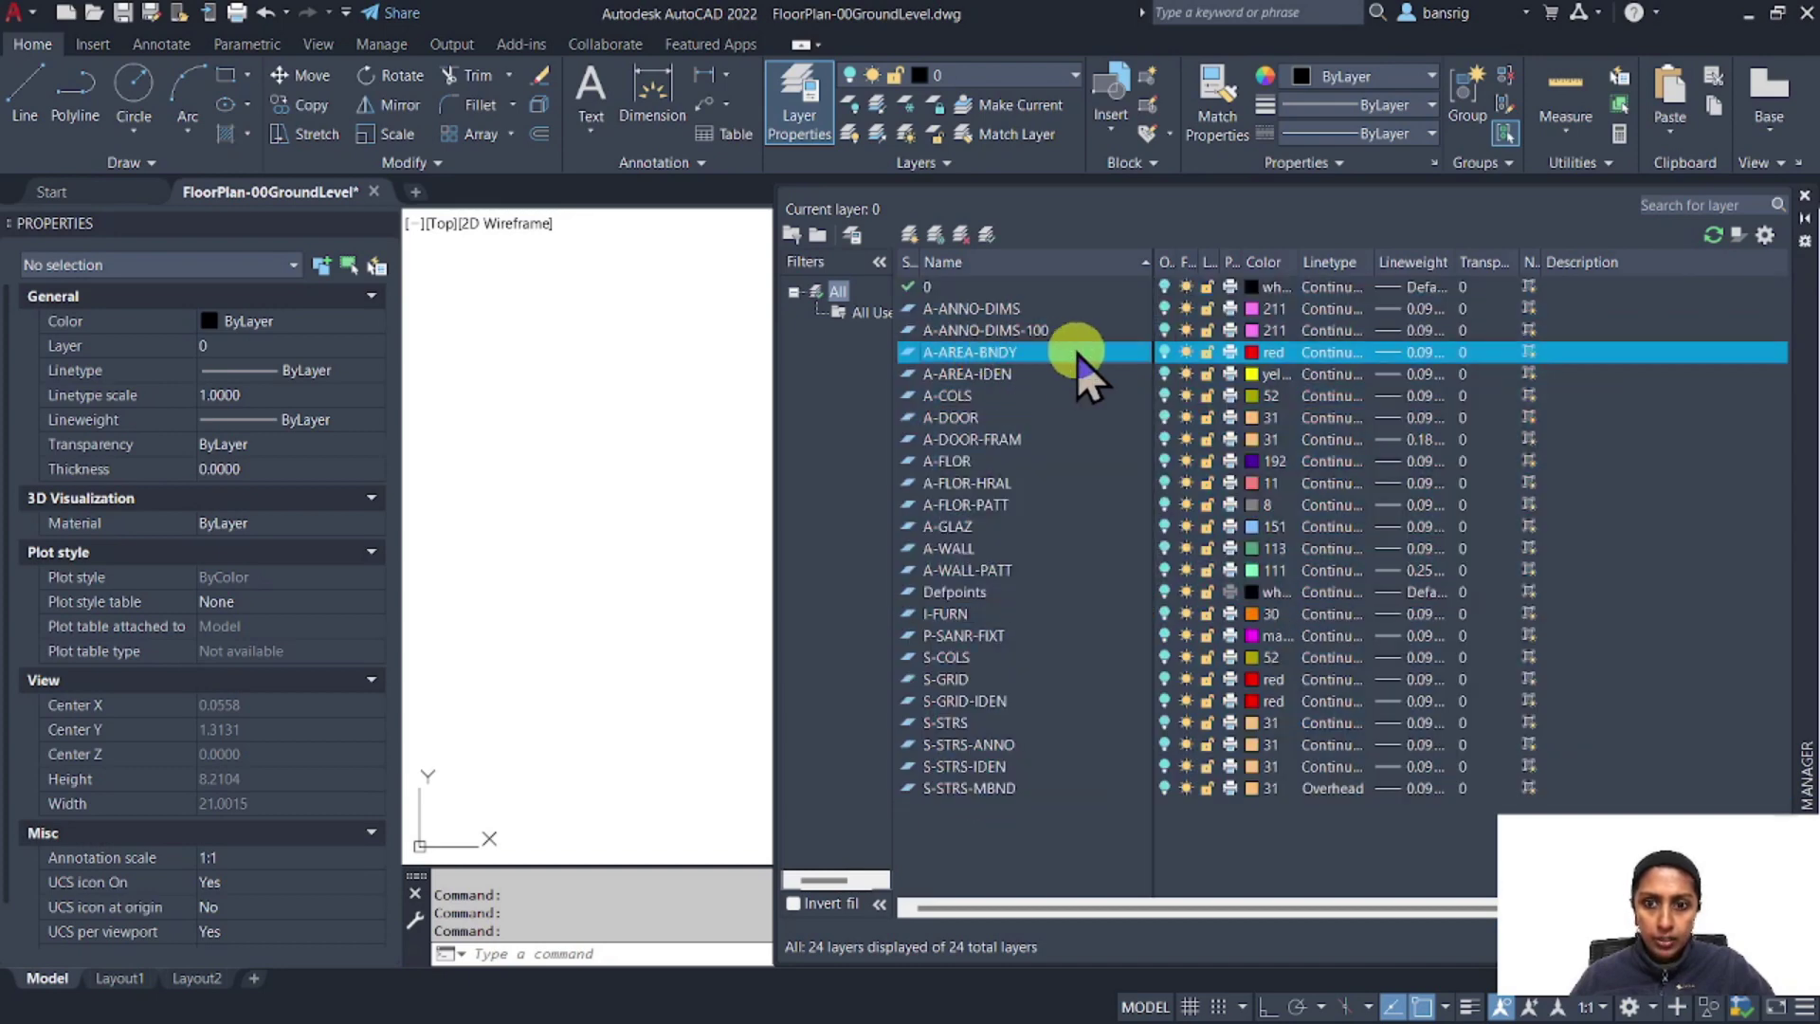
pyautogui.click(1163, 352)
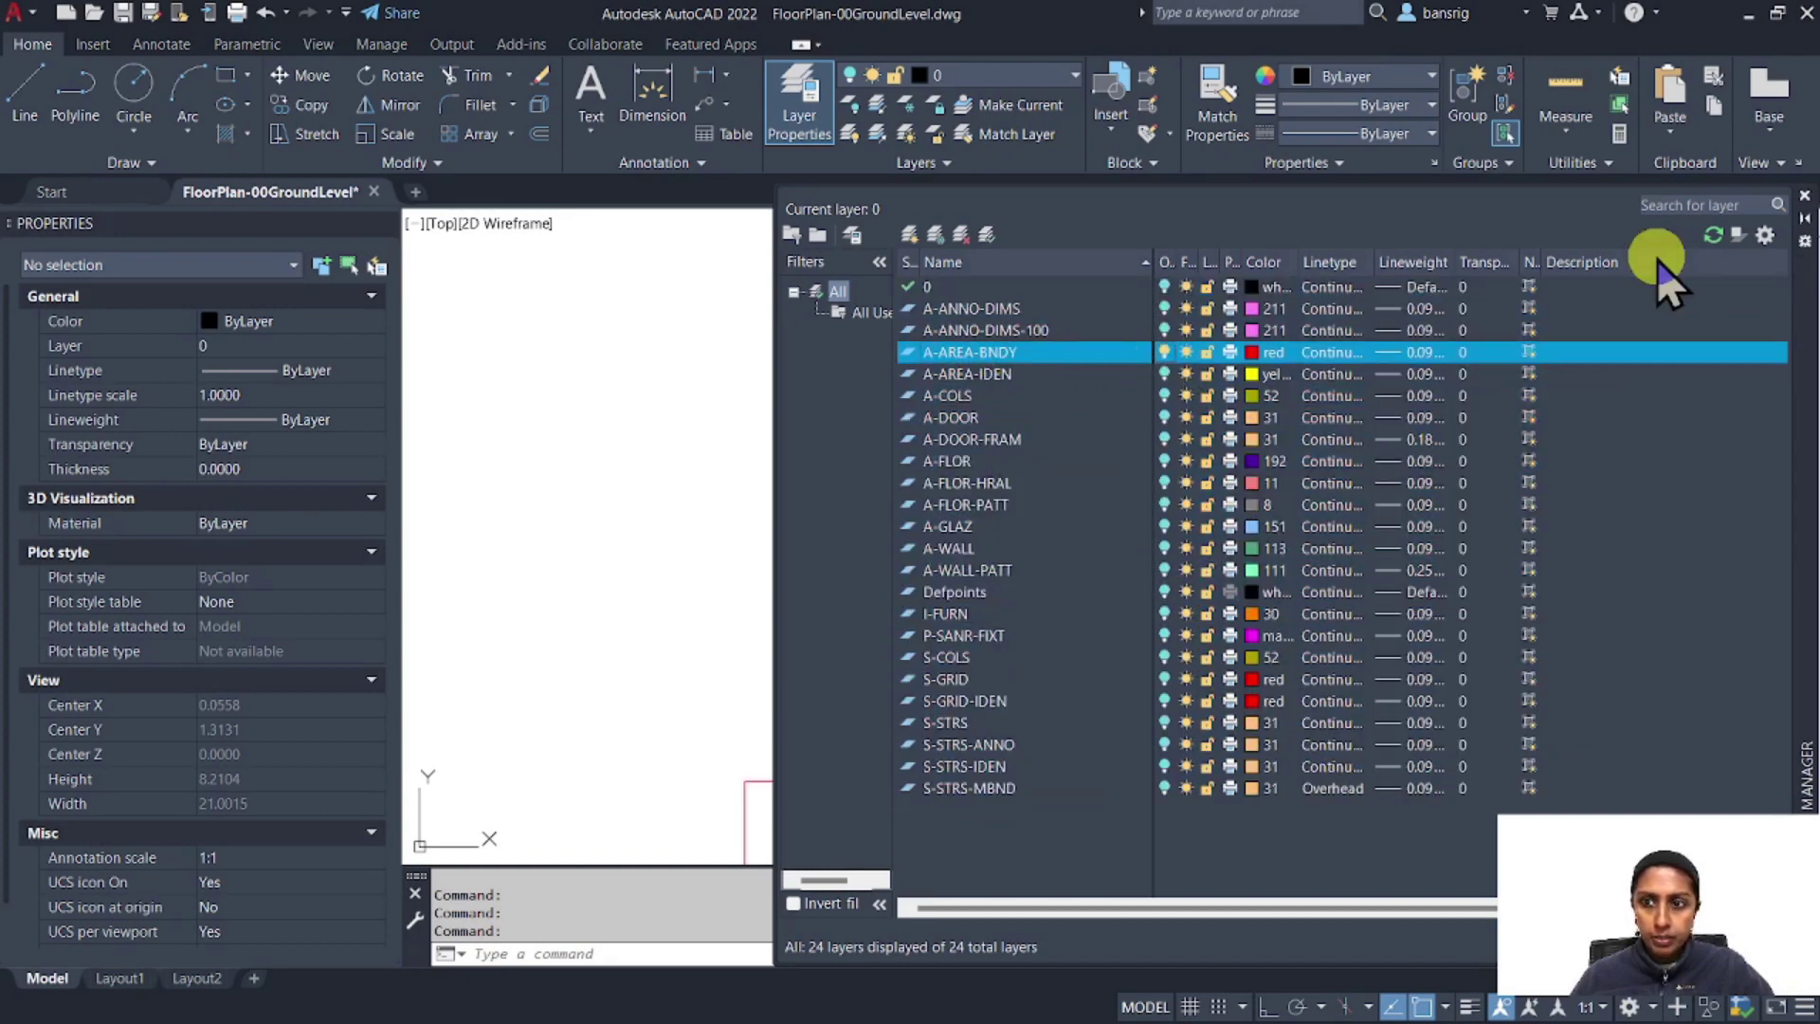
pyautogui.click(1804, 195)
pyautogui.scroll(-4, 861, 451)
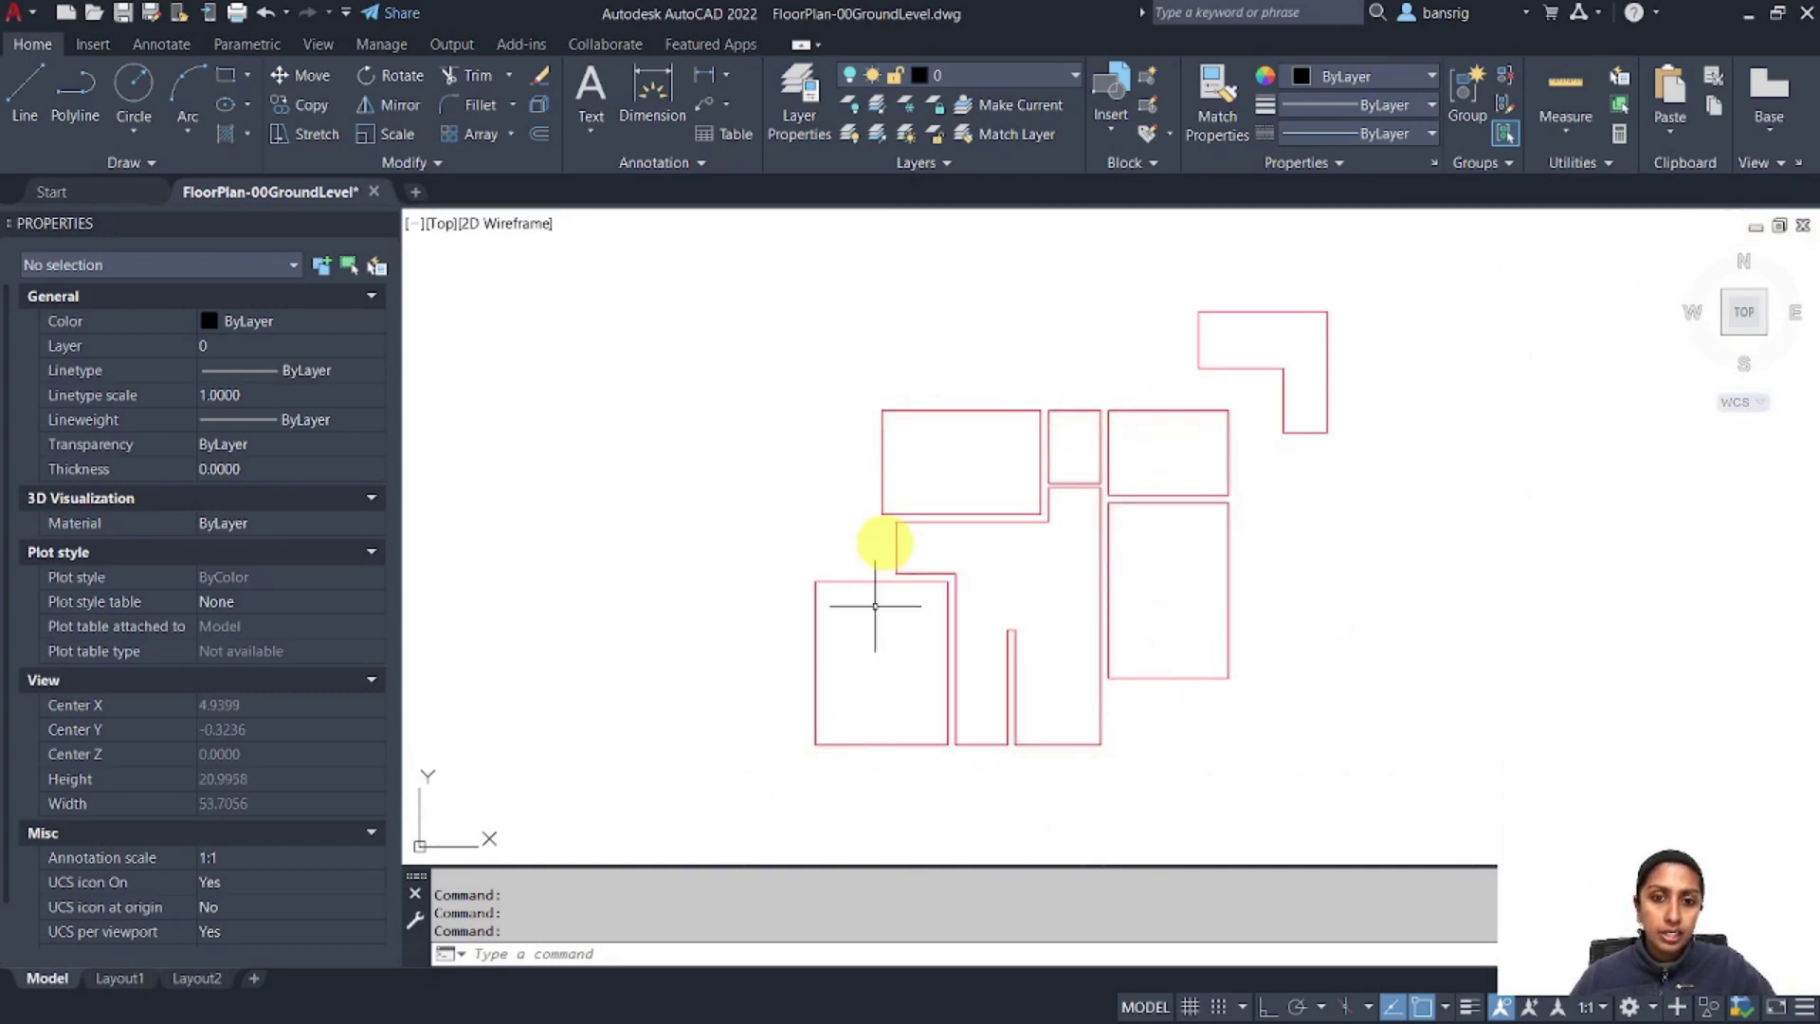
pyautogui.click(882, 453)
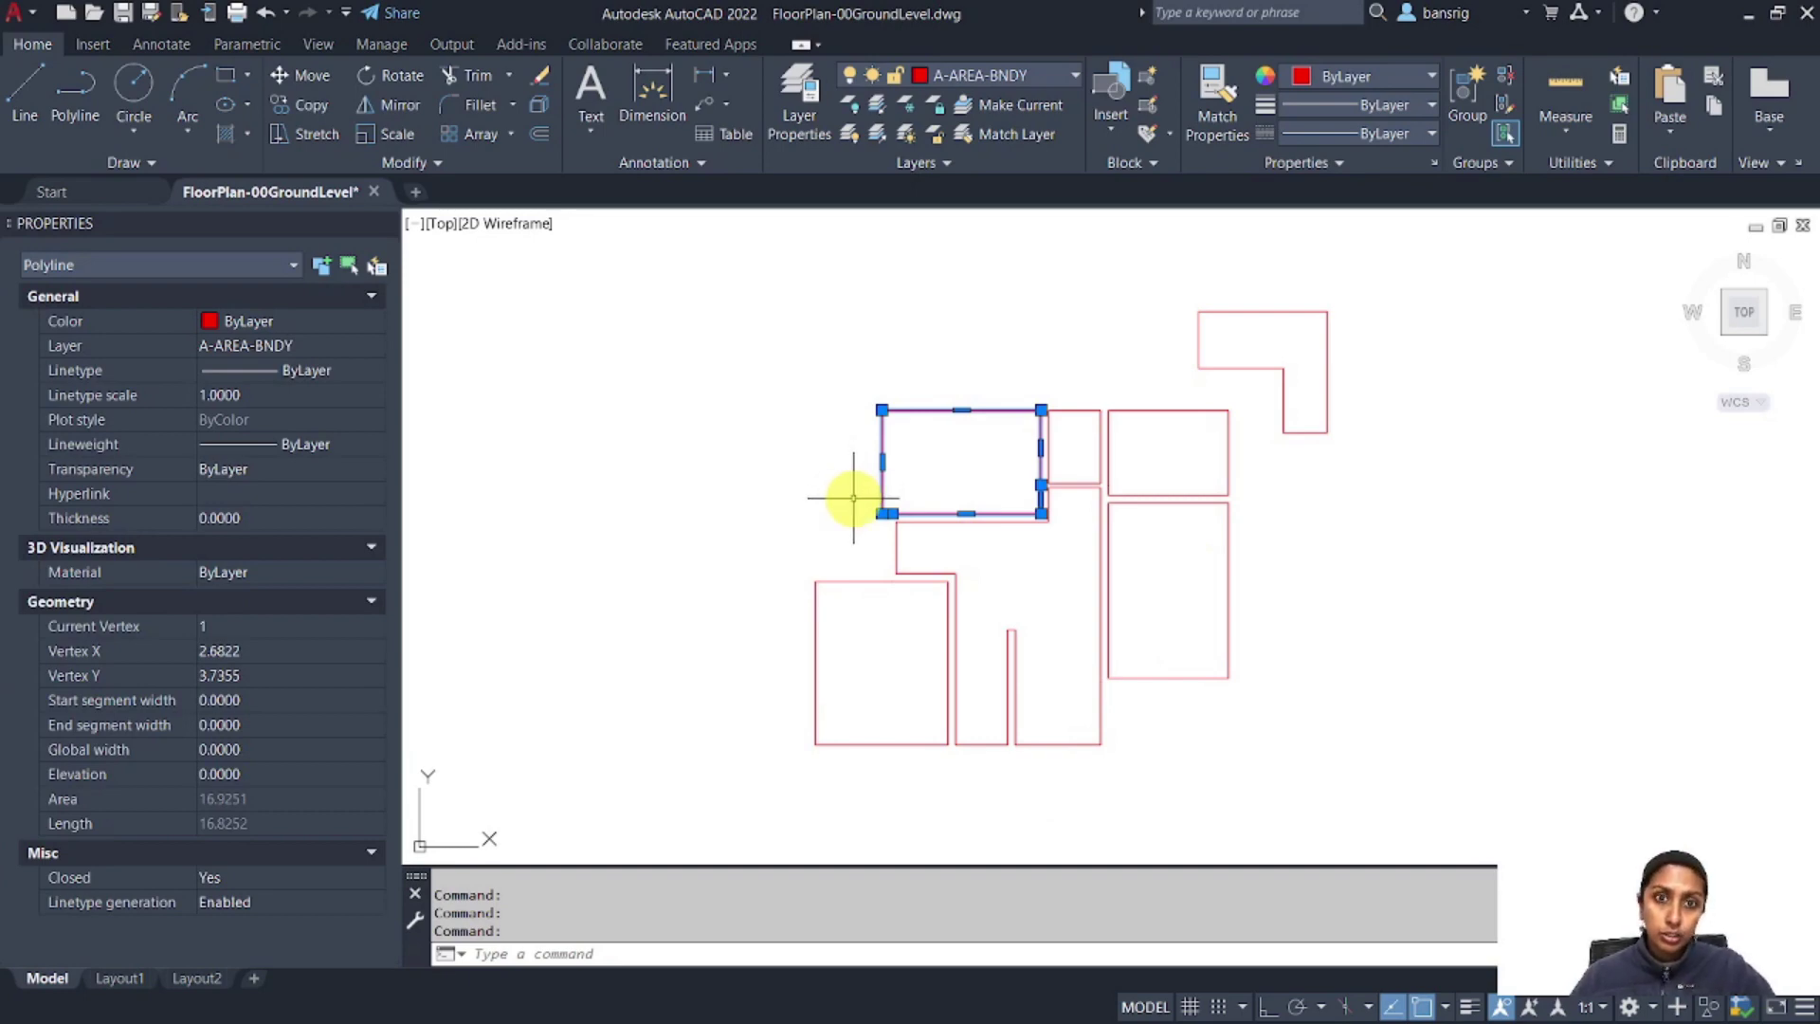
pyautogui.press('Escape')
# Turn all layers back on and close the FloorPlan-00GroundLevel drawing without saving the changes
pyautogui.click(798, 99)
pyautogui.click(1123, 528)
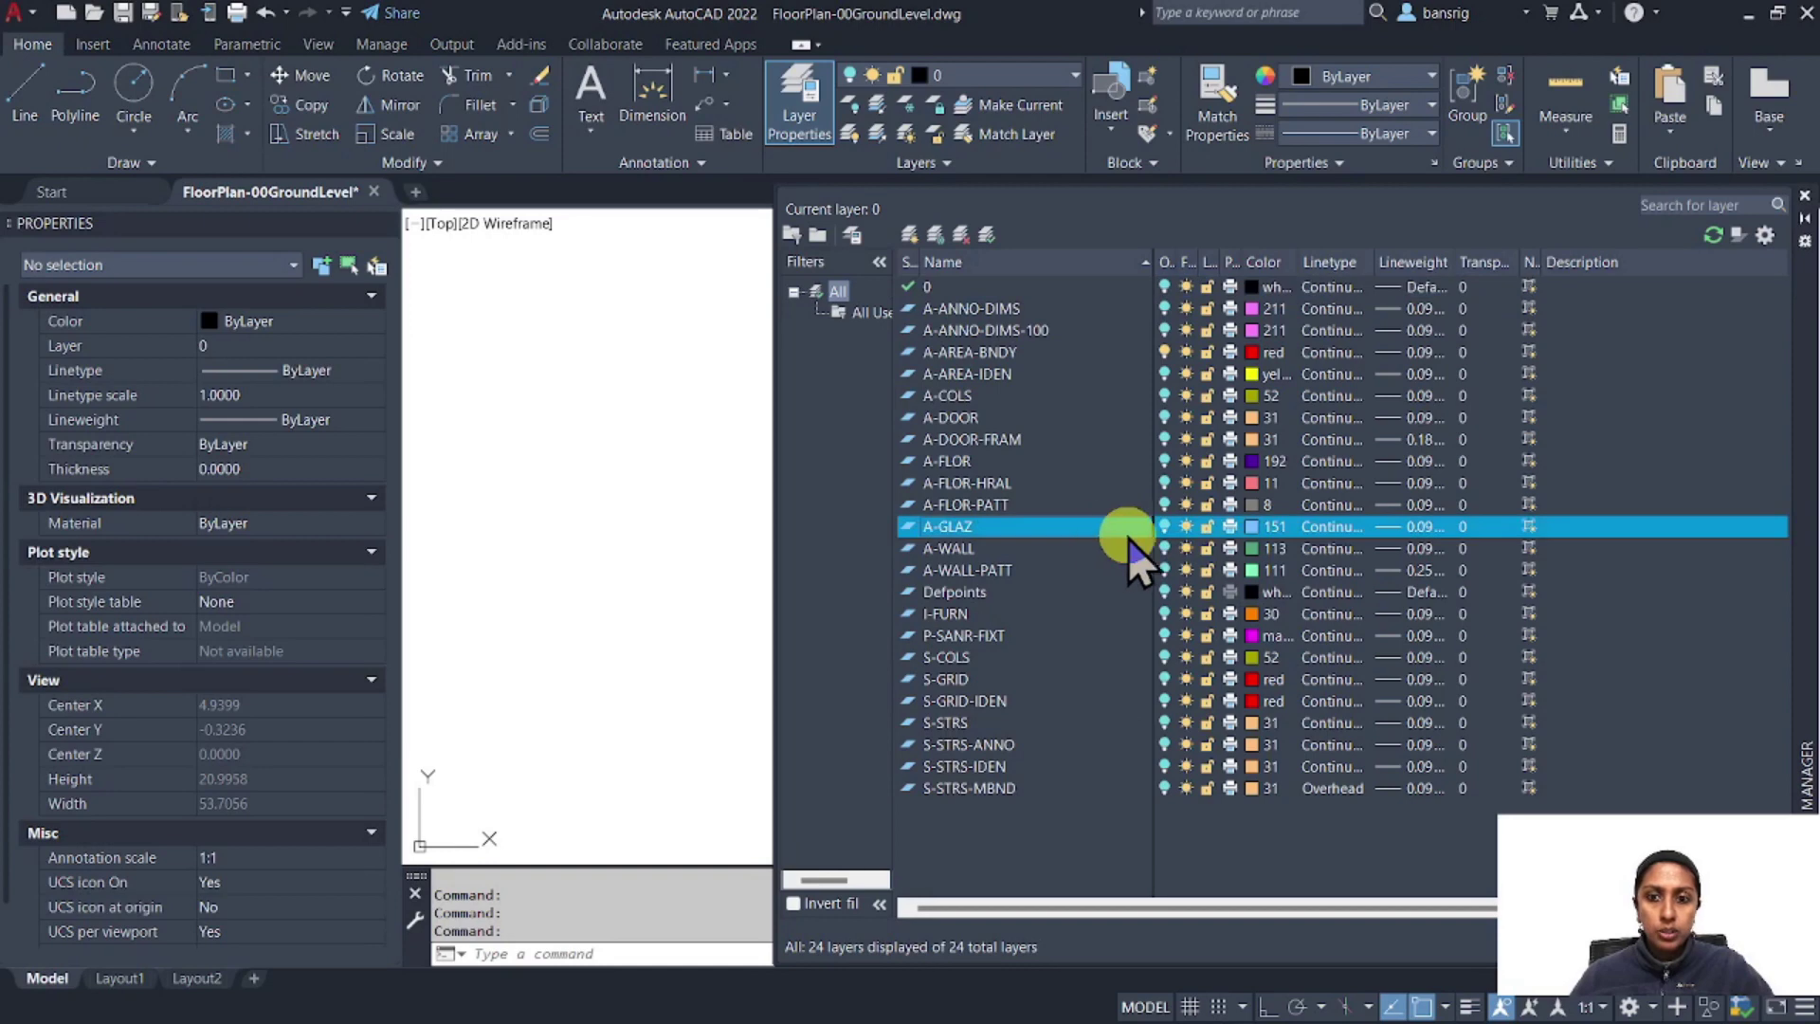
pyautogui.hotkey('ctrl', 'a')
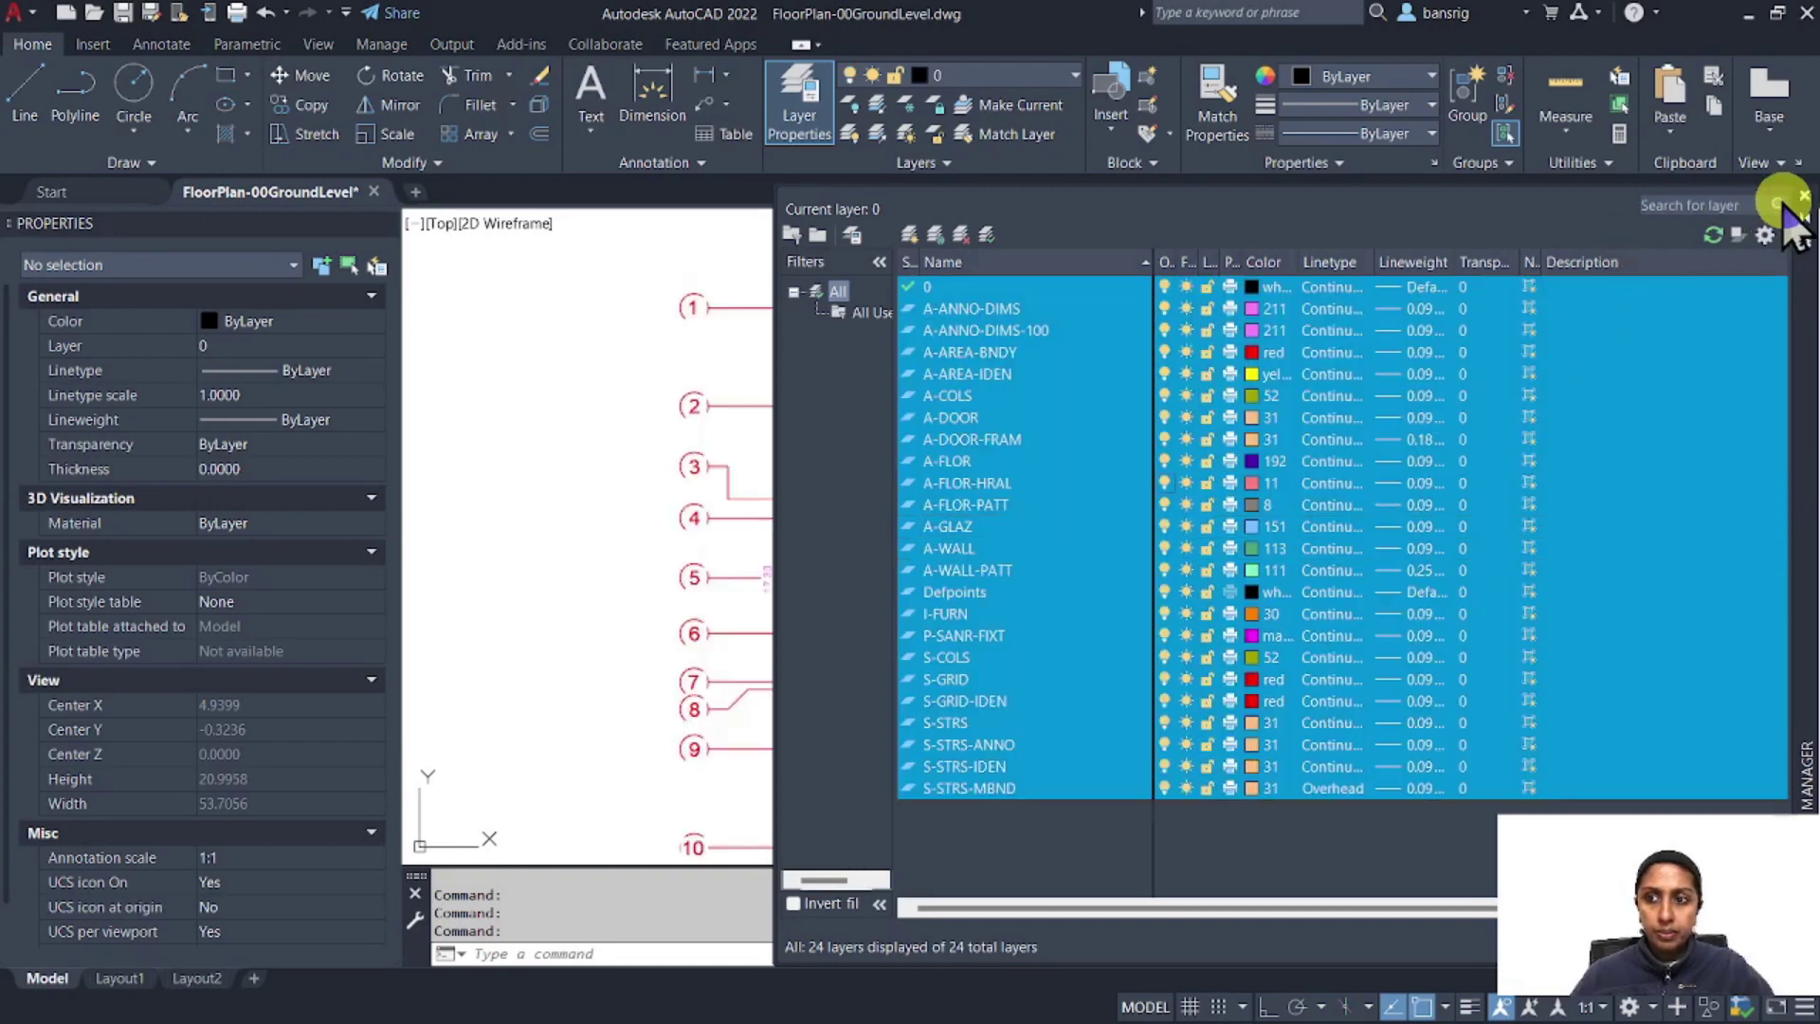
pyautogui.click(1803, 196)
pyautogui.scroll(-5, 723, 378)
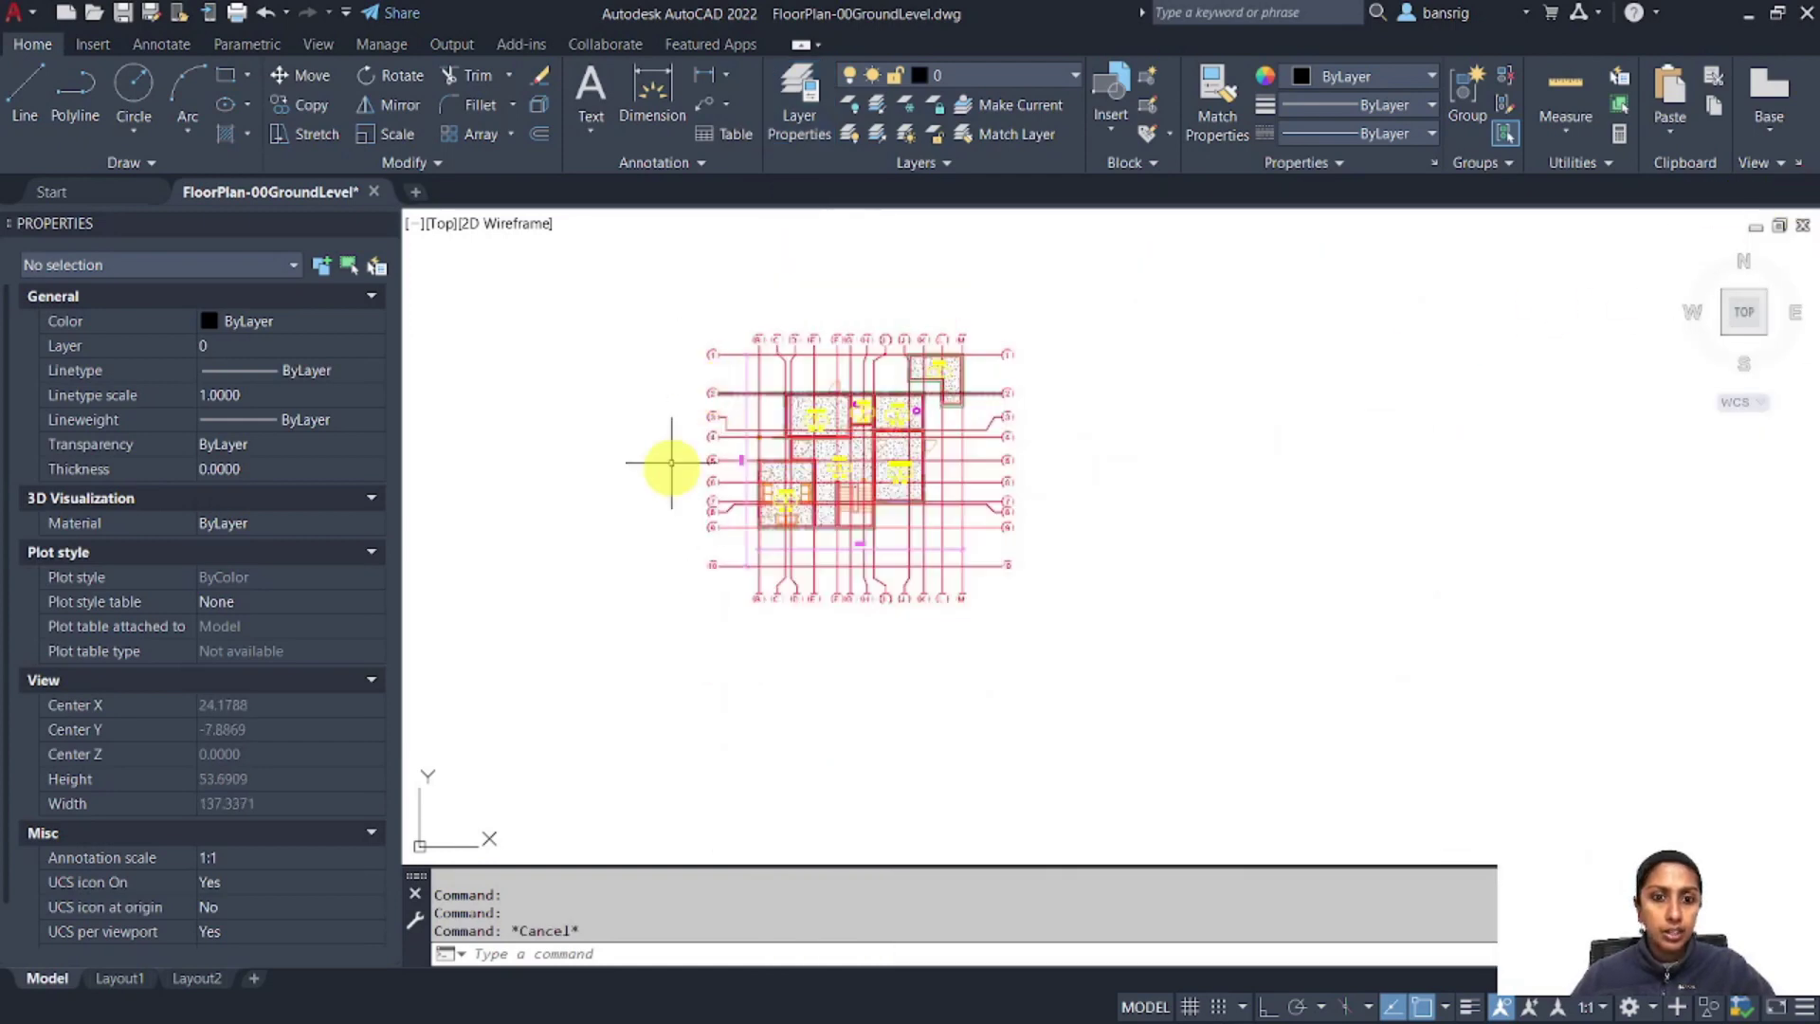
pyautogui.moveTo(720, 465); pyautogui.dragTo(722, 513, button='middle')
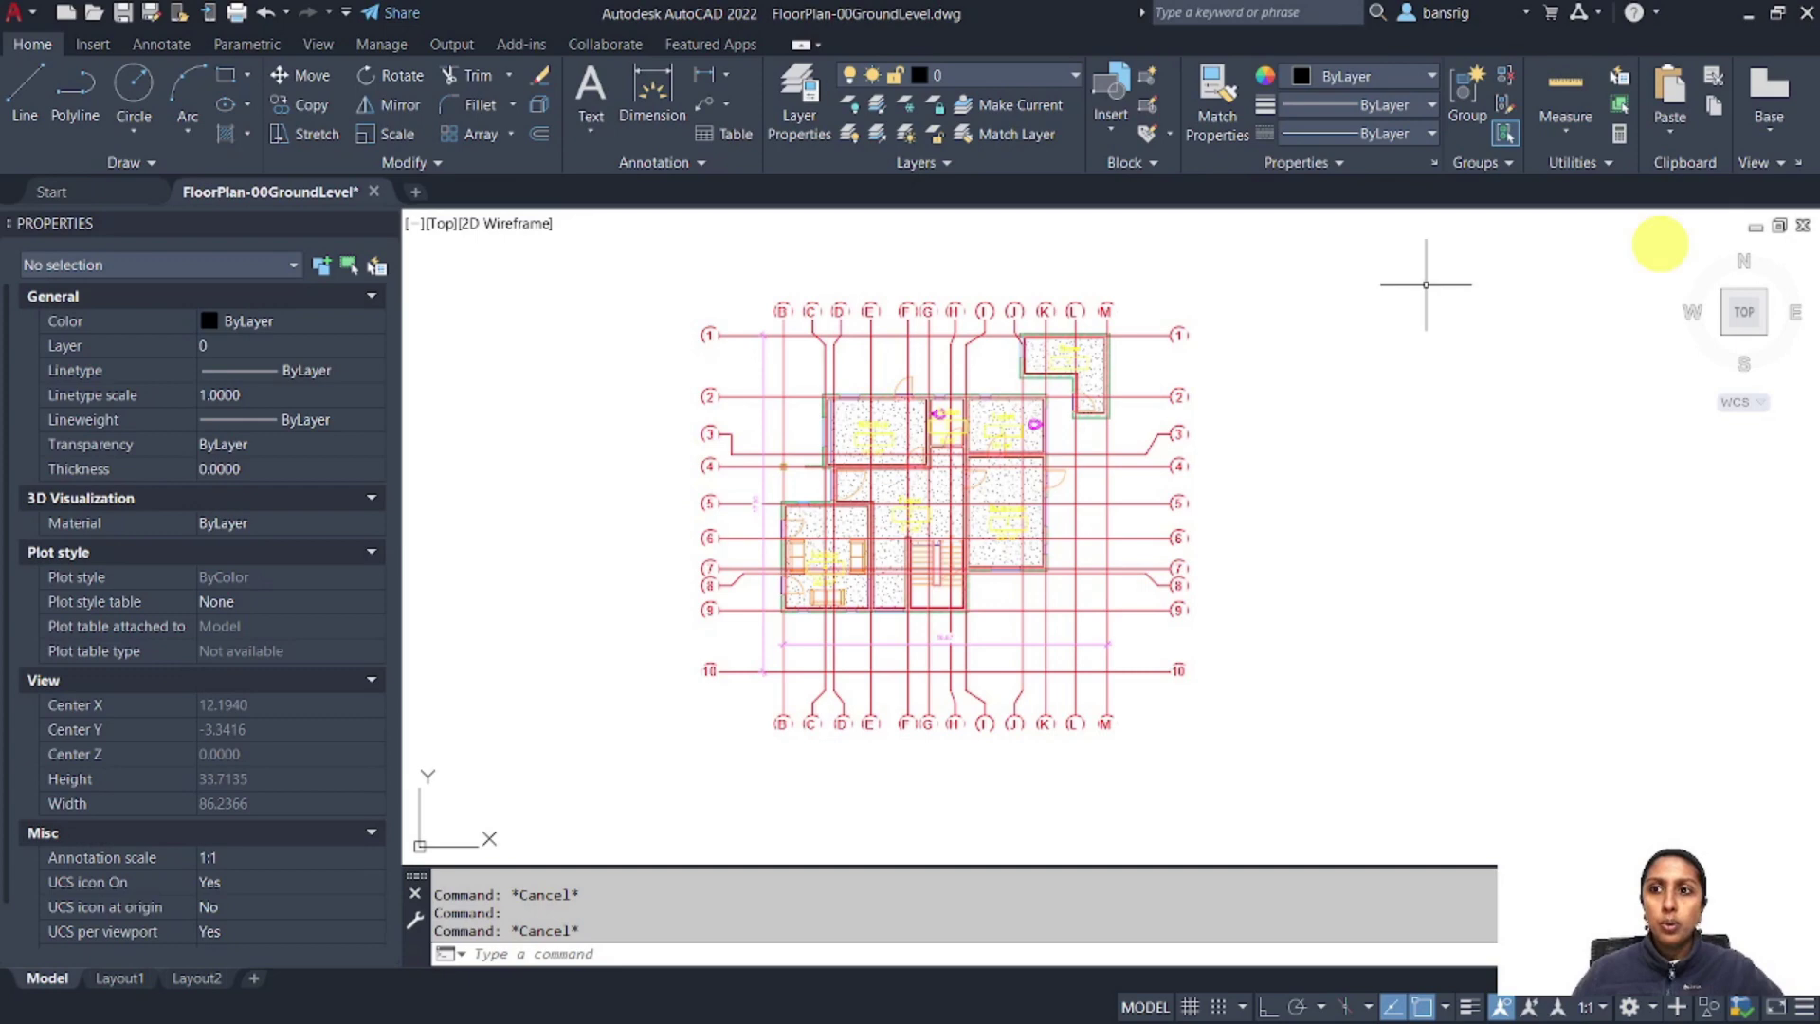
pyautogui.click(1802, 226)
pyautogui.click(995, 585)
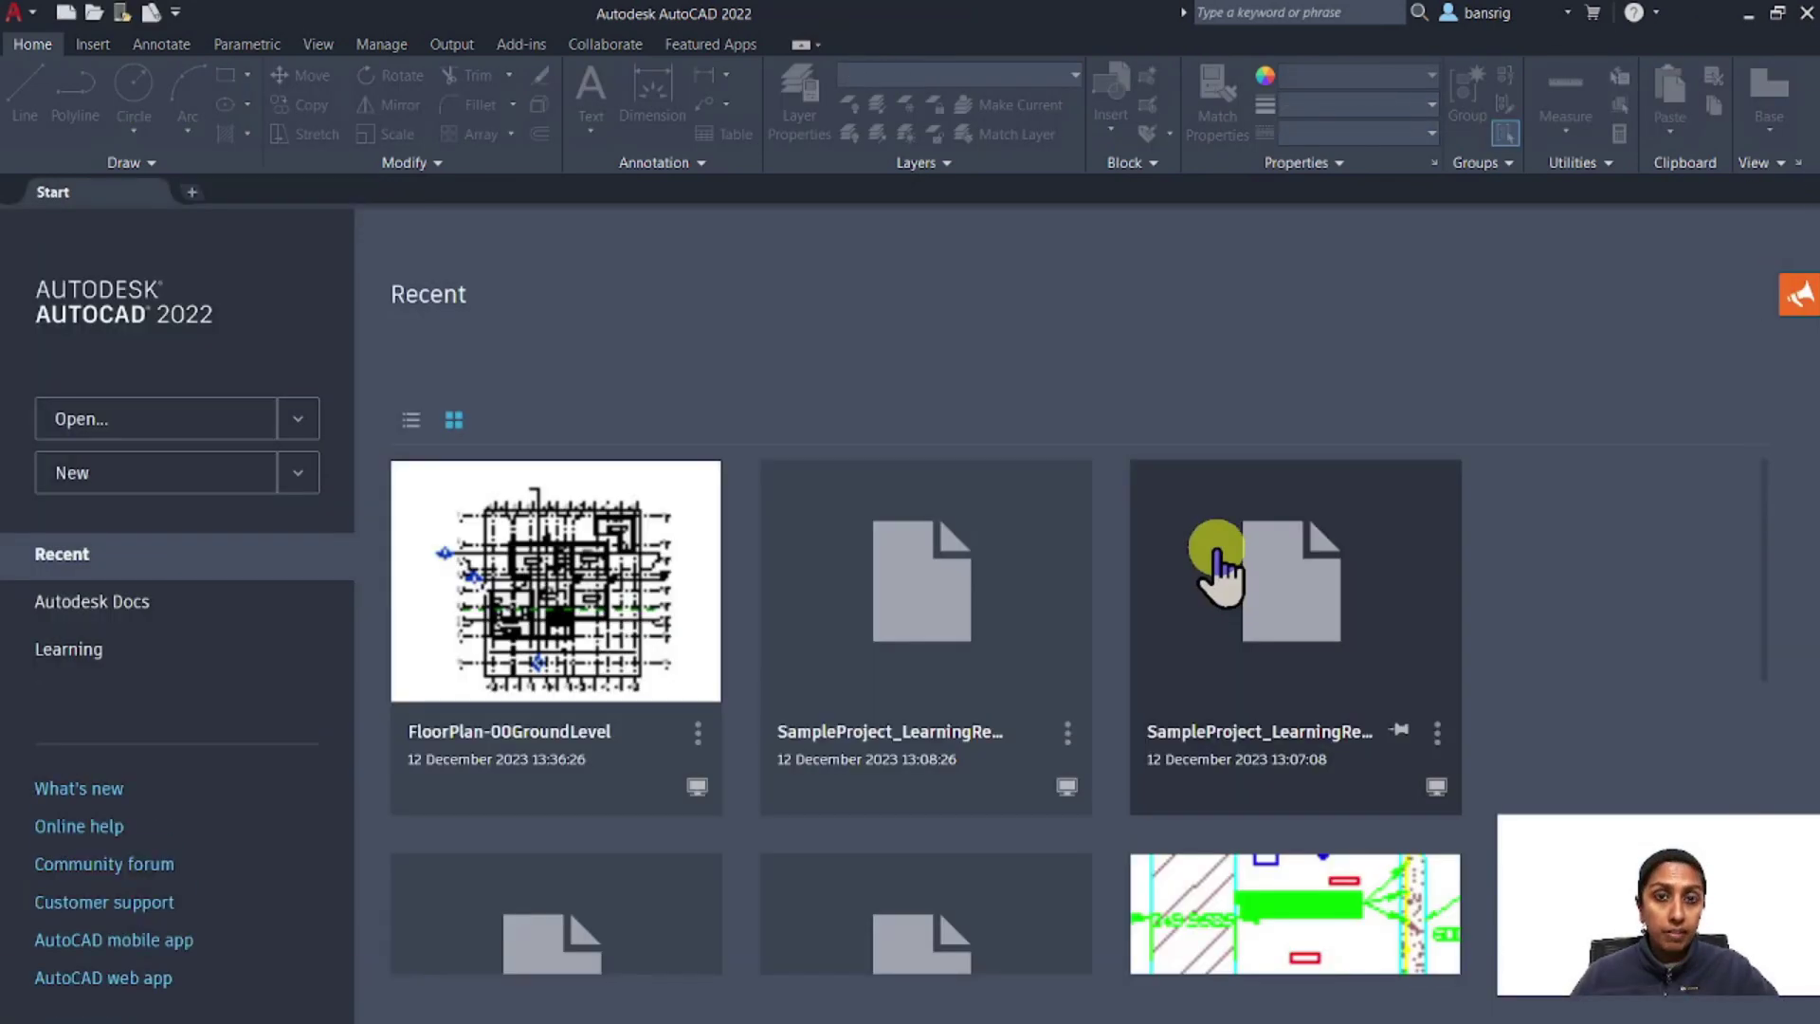
# Switch to Revit, start a DWG export of the 00 Ground Level plan and set colors to Specified in view (True Color - RGB values)
pyautogui.click(38, 48)
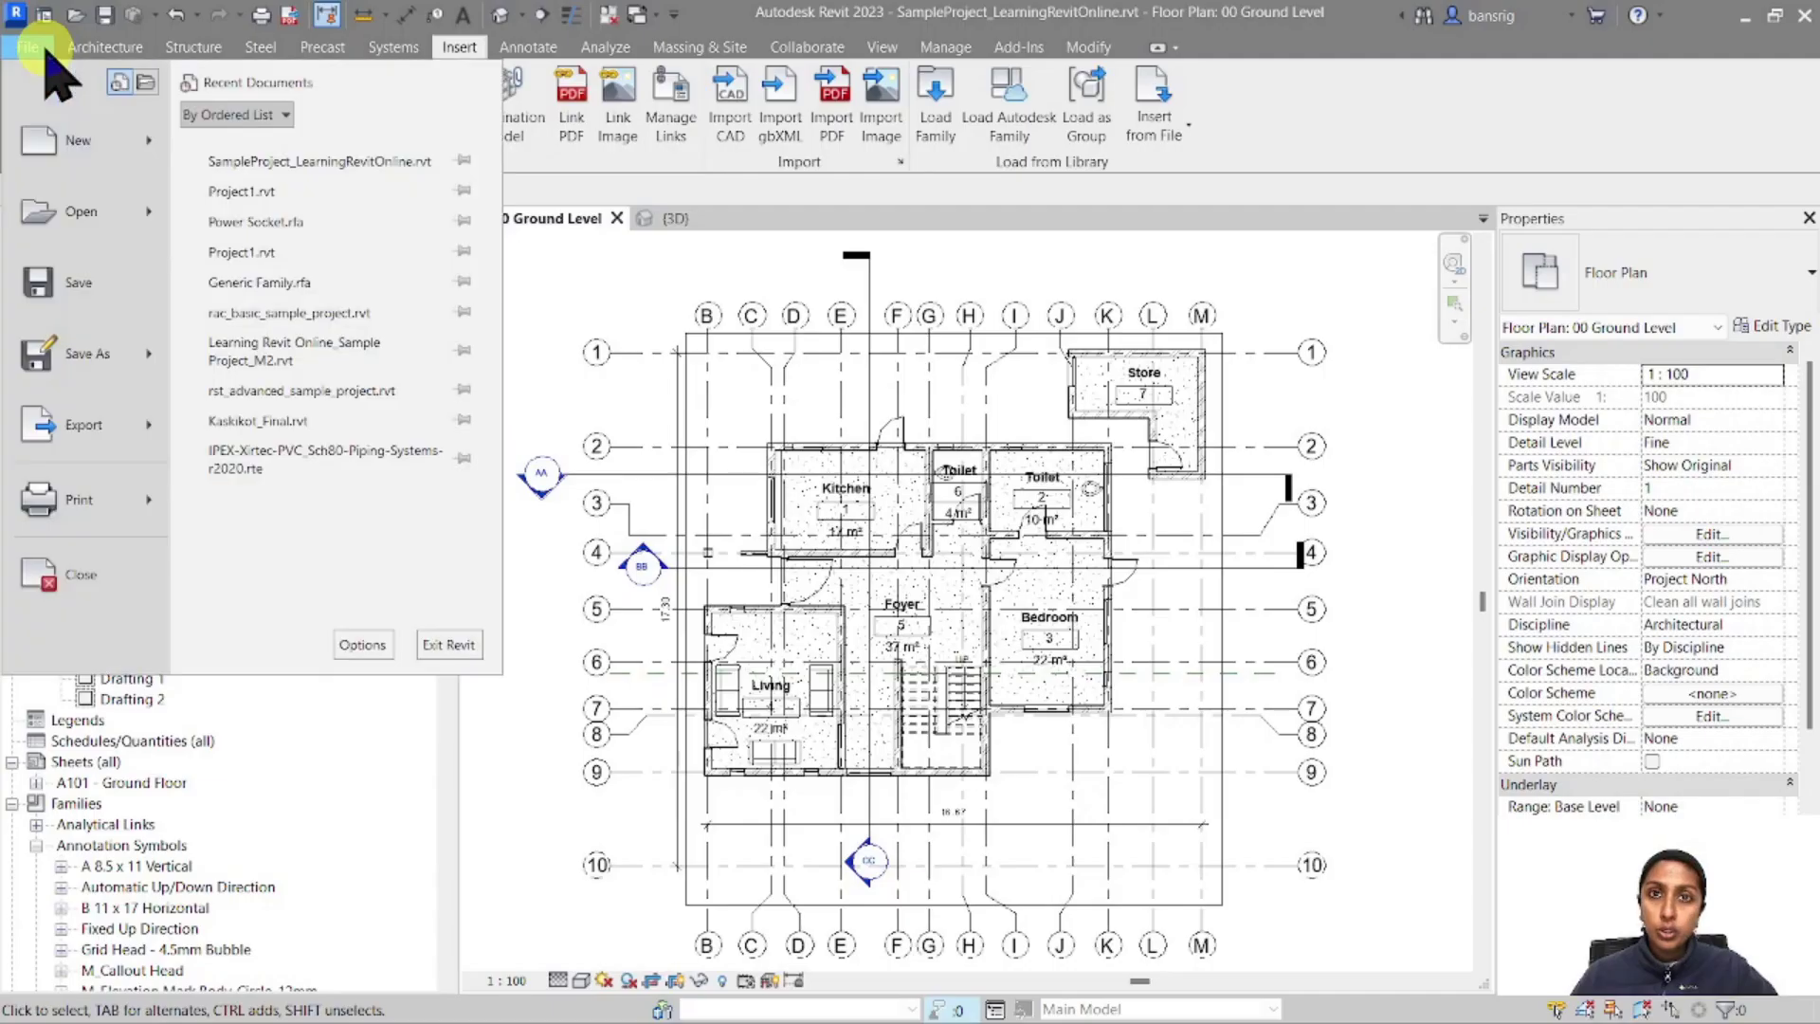
pyautogui.moveTo(83, 424)
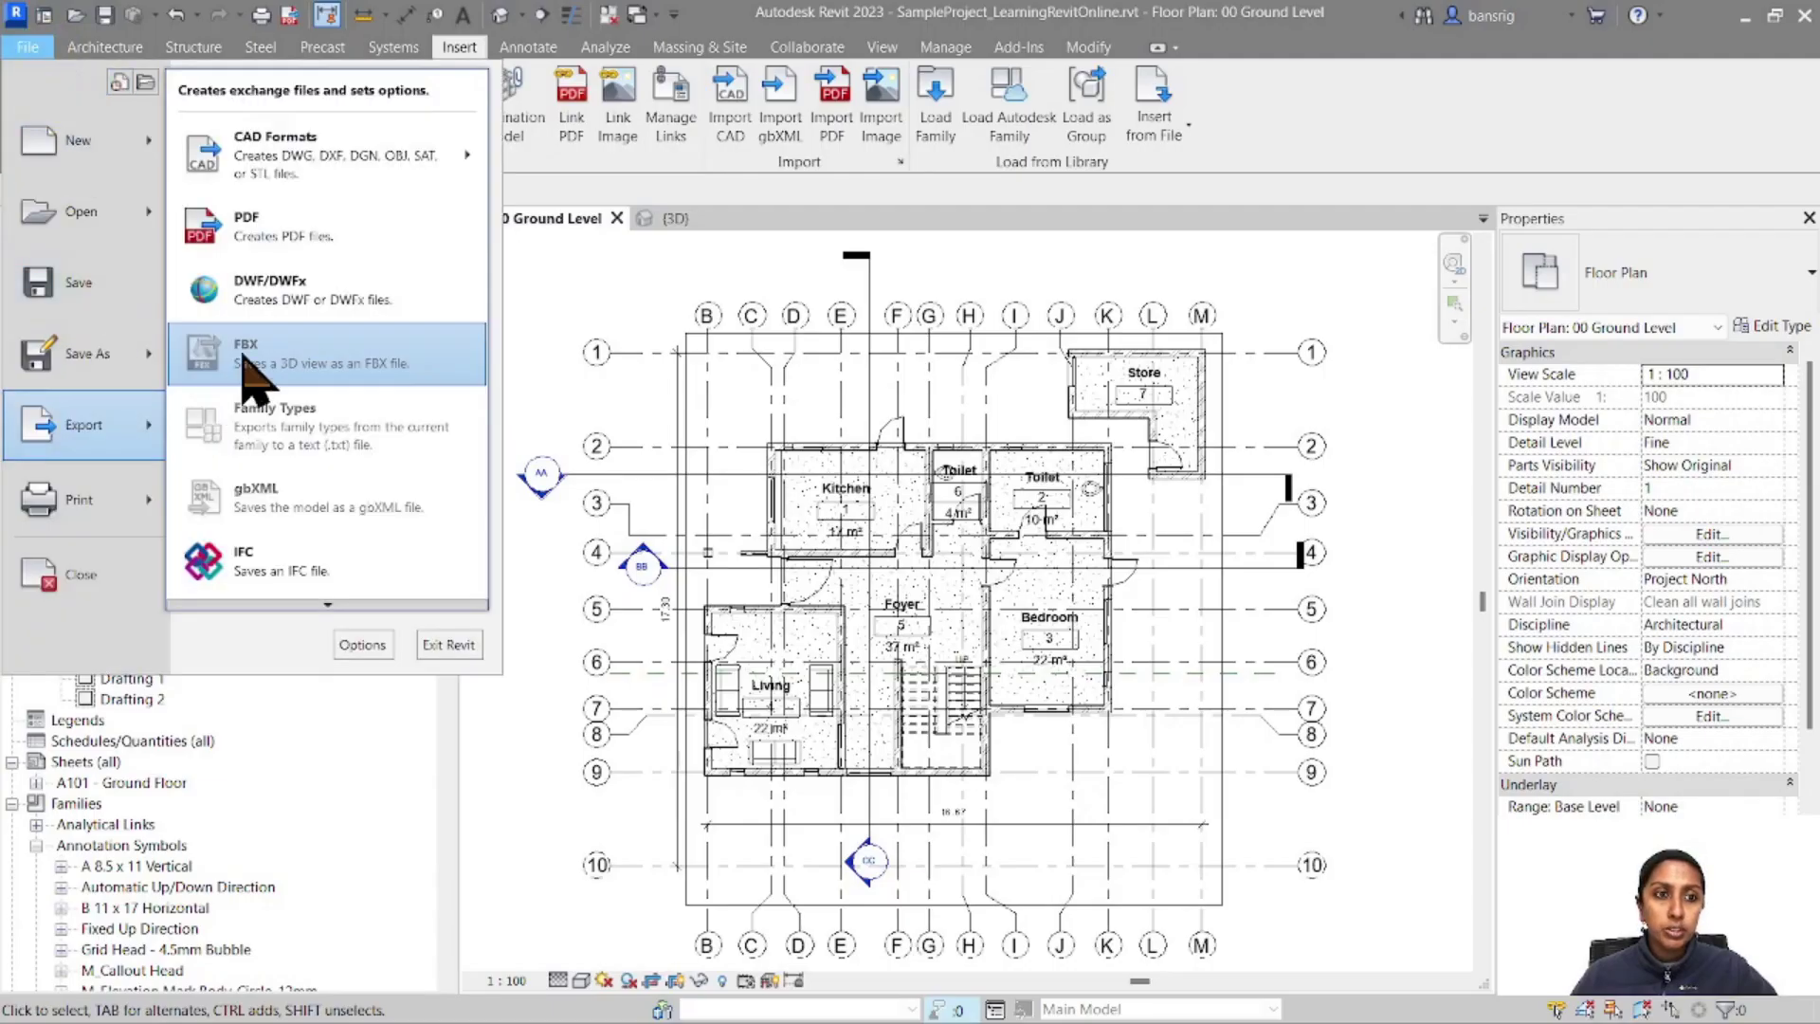
pyautogui.moveTo(288, 153)
pyautogui.click(531, 134)
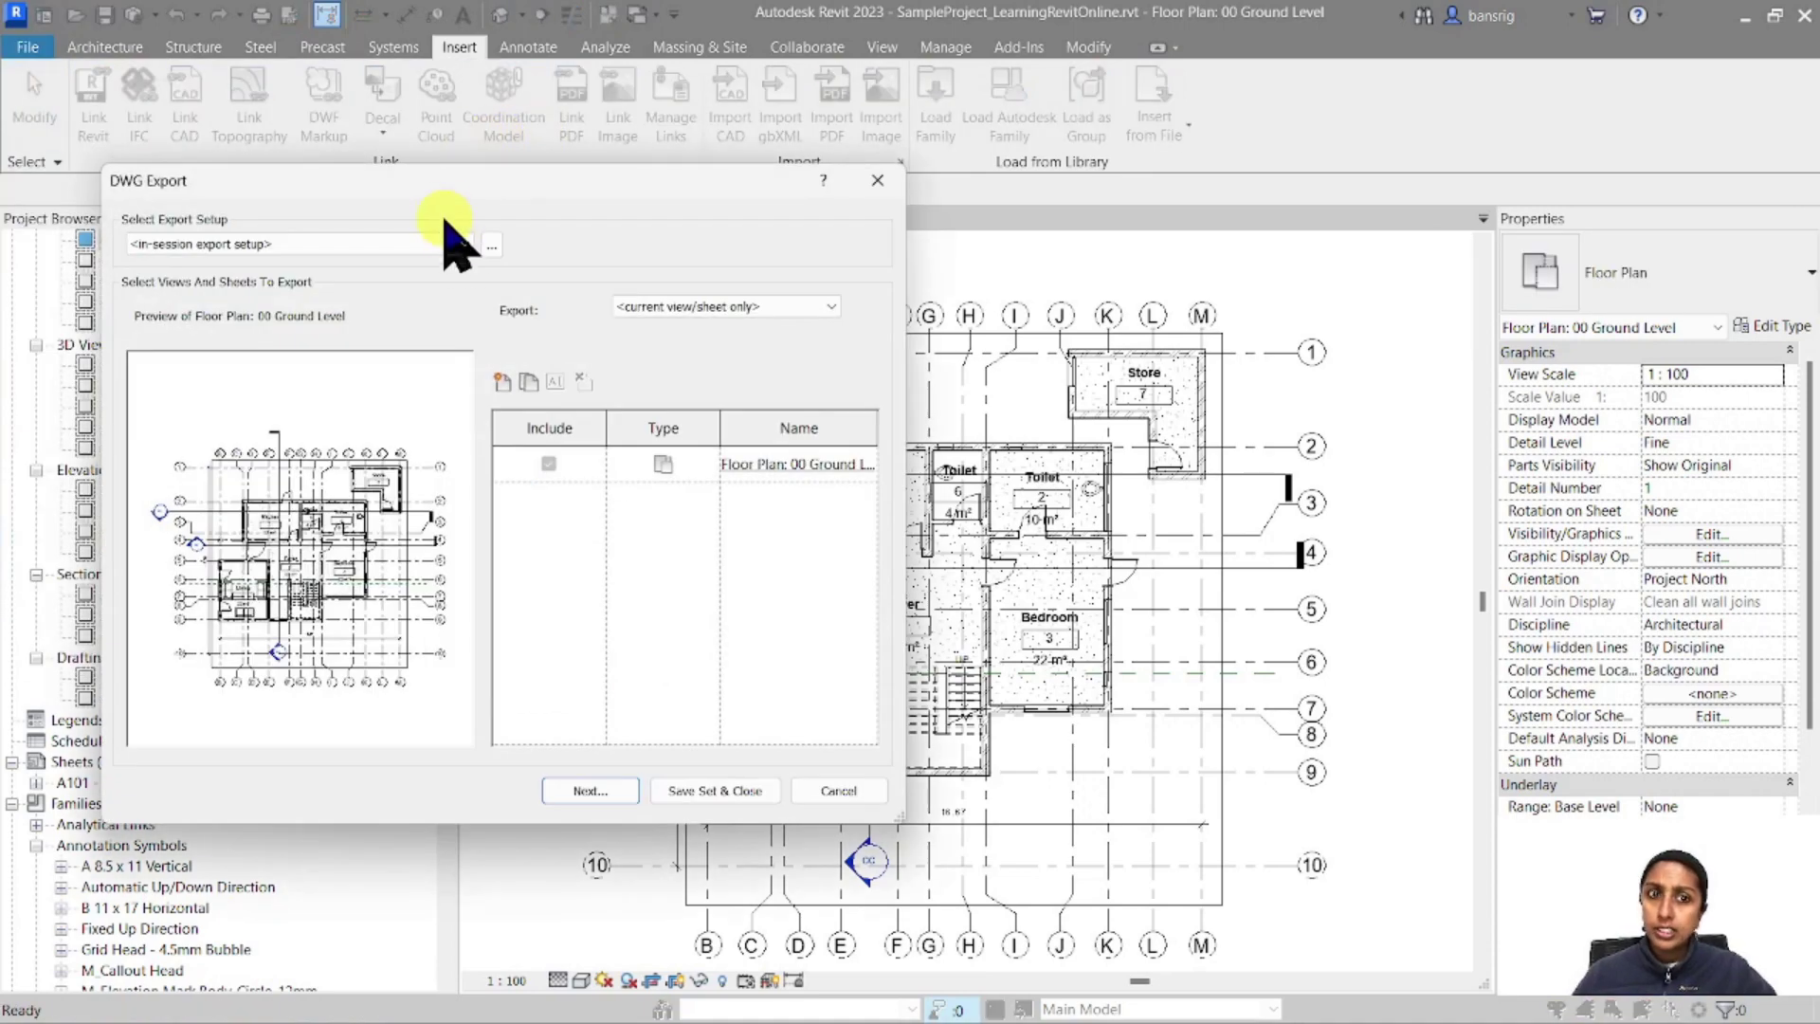
pyautogui.click(702, 237)
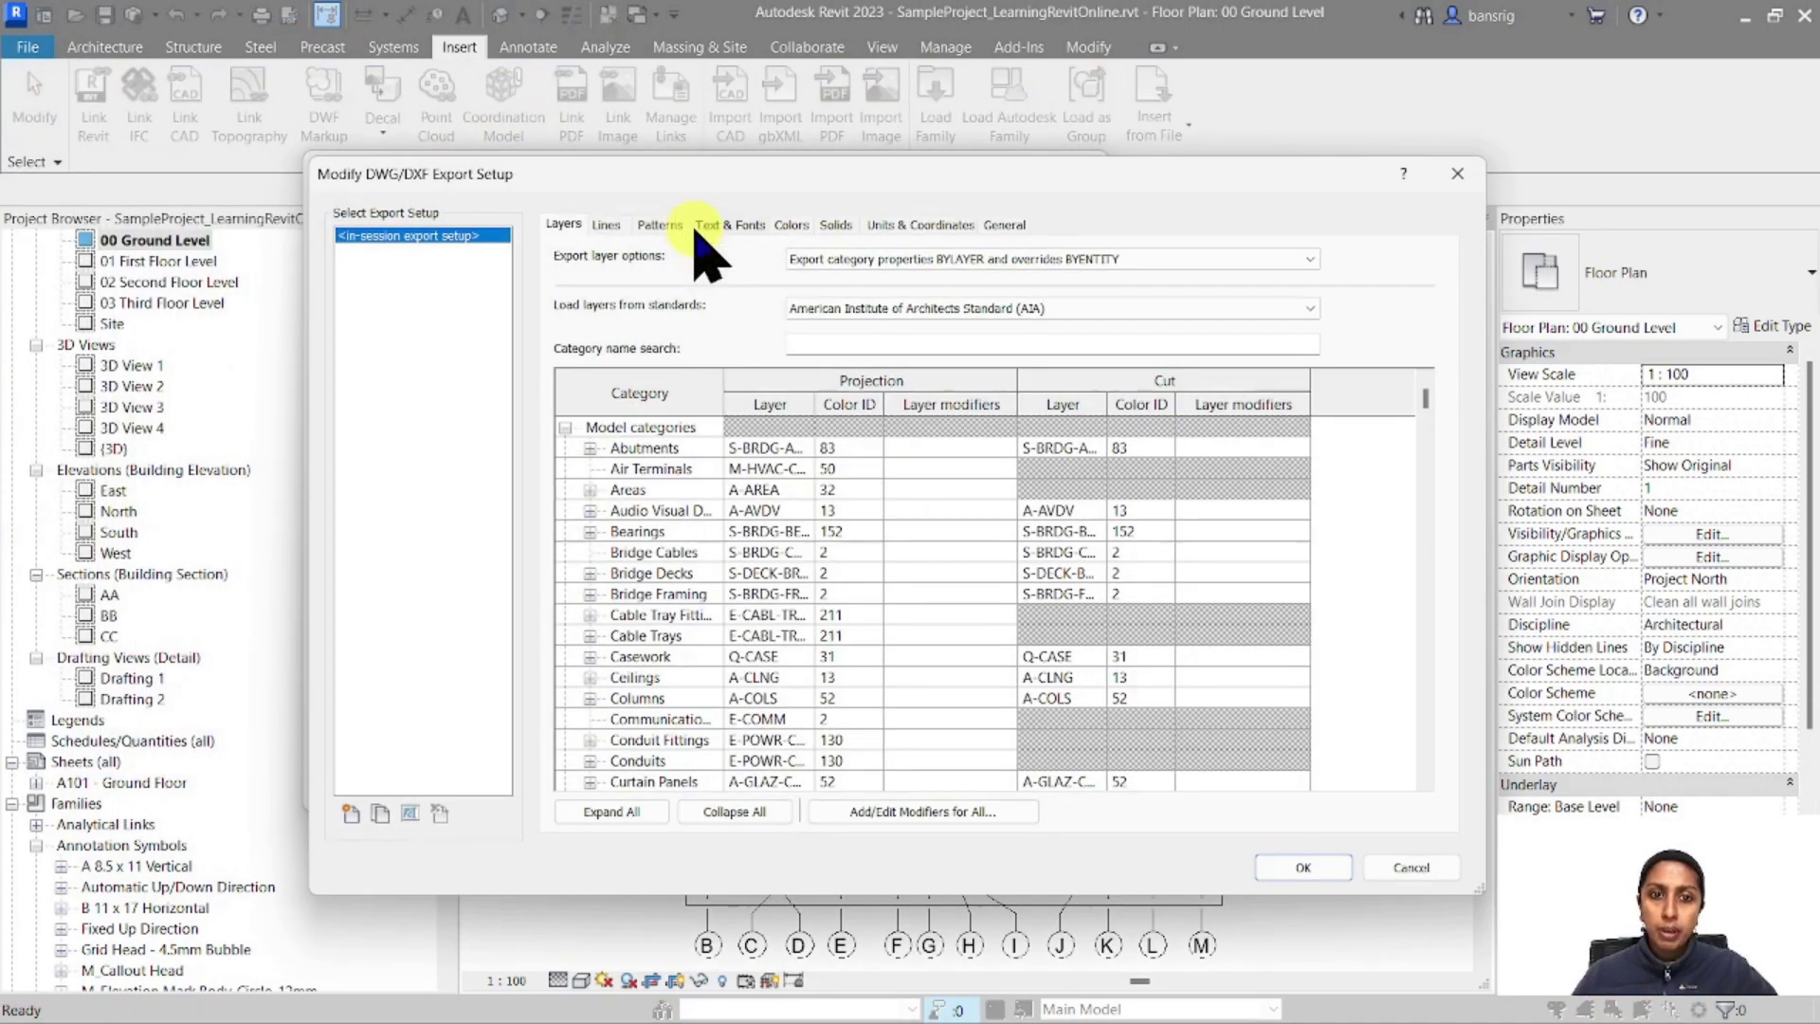
pyautogui.click(789, 226)
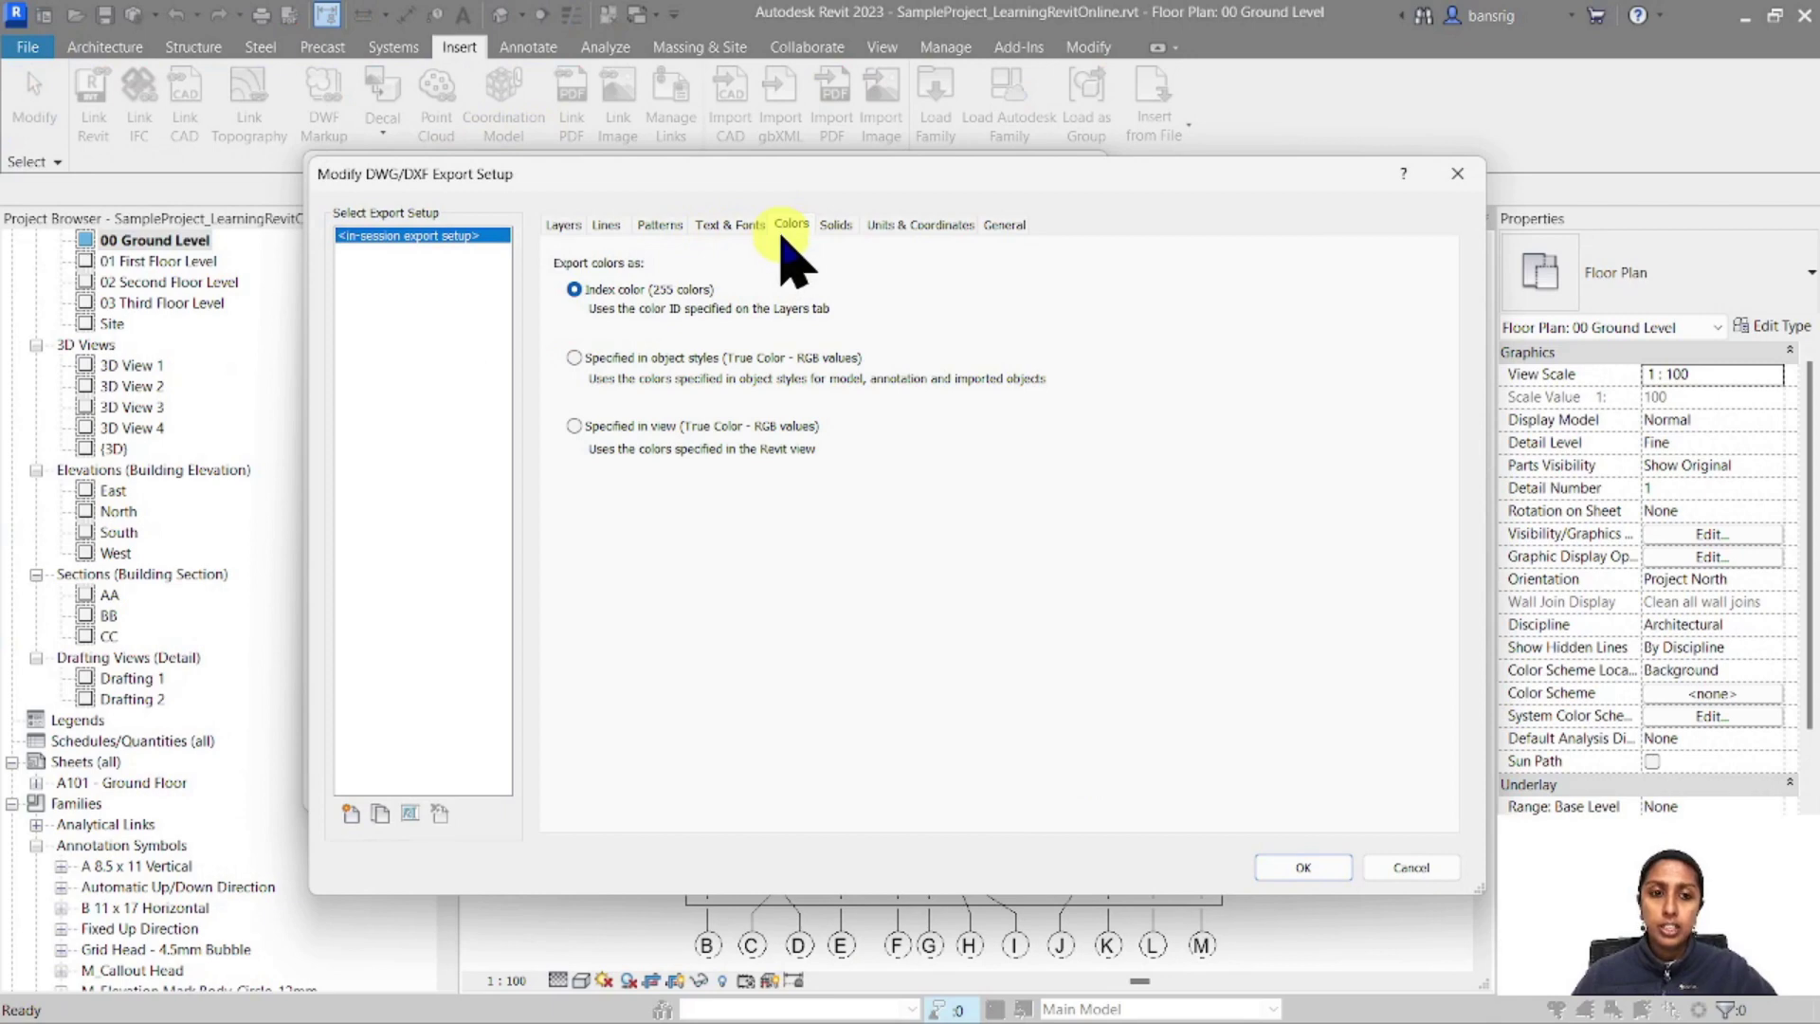
pyautogui.click(614, 429)
pyautogui.click(1302, 868)
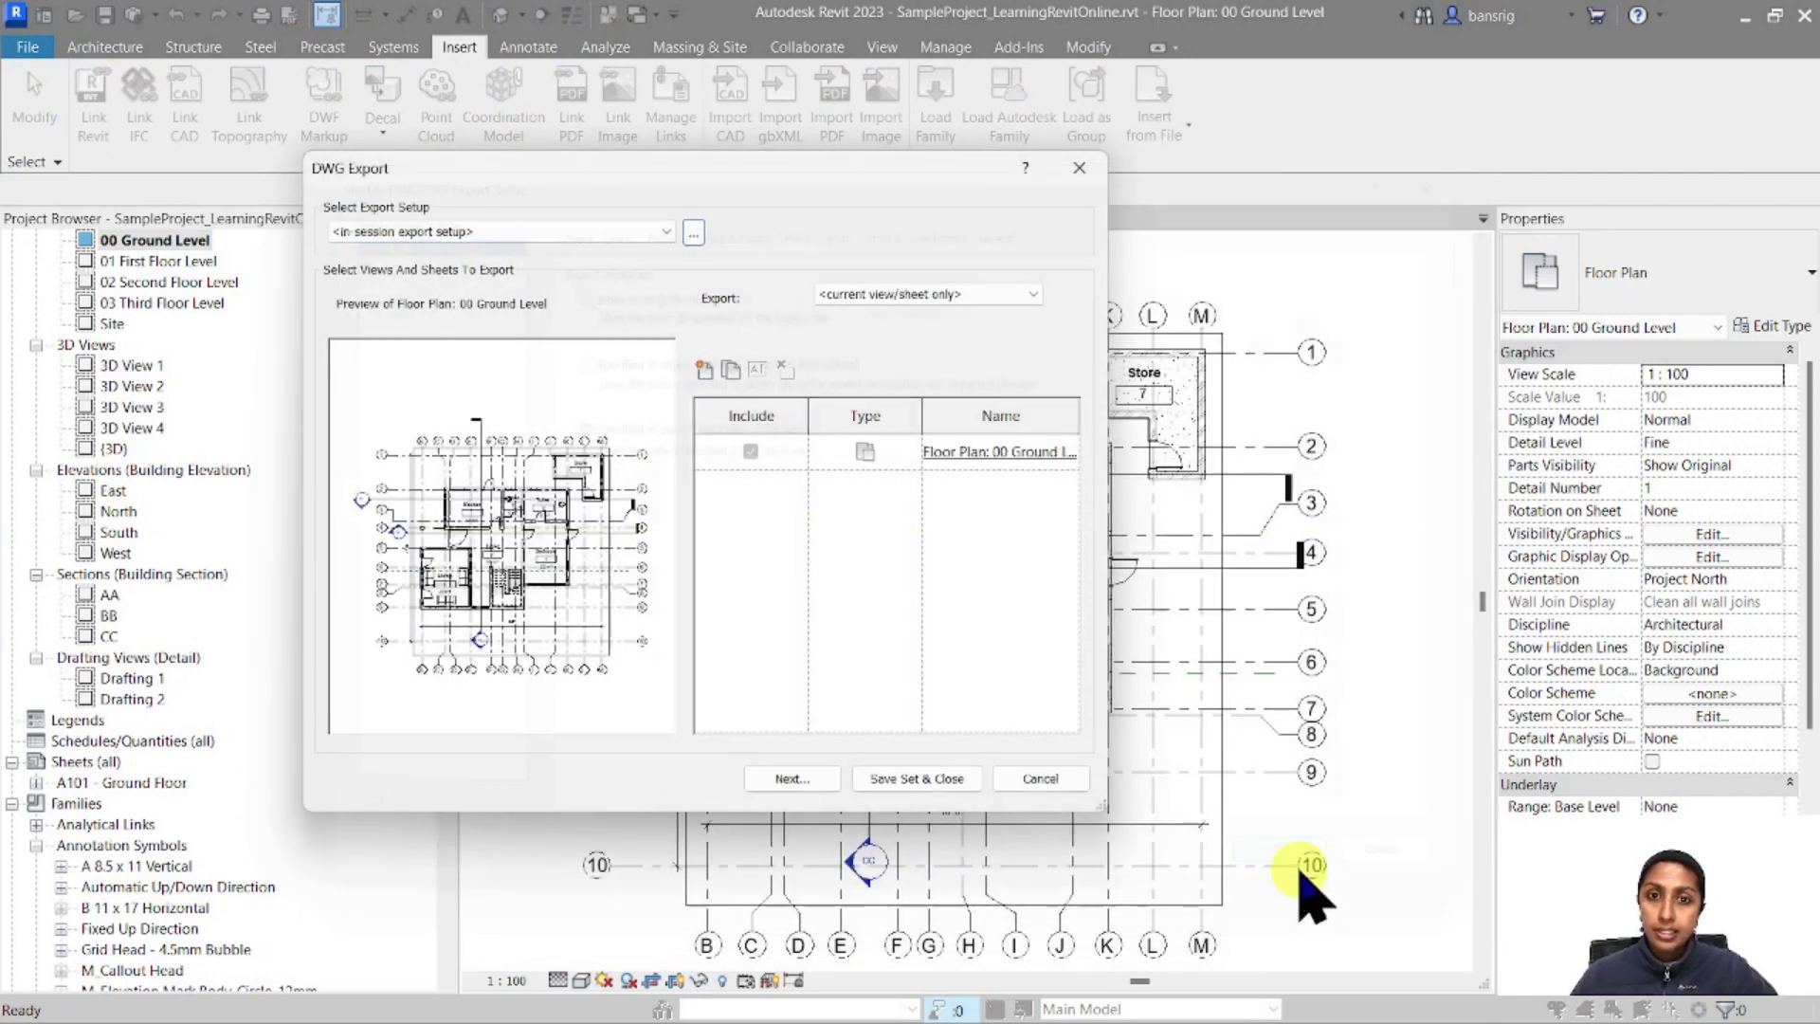
# Export the plan to the Export folder with manual naming, using the file name Ground Floor_B&W
pyautogui.click(788, 780)
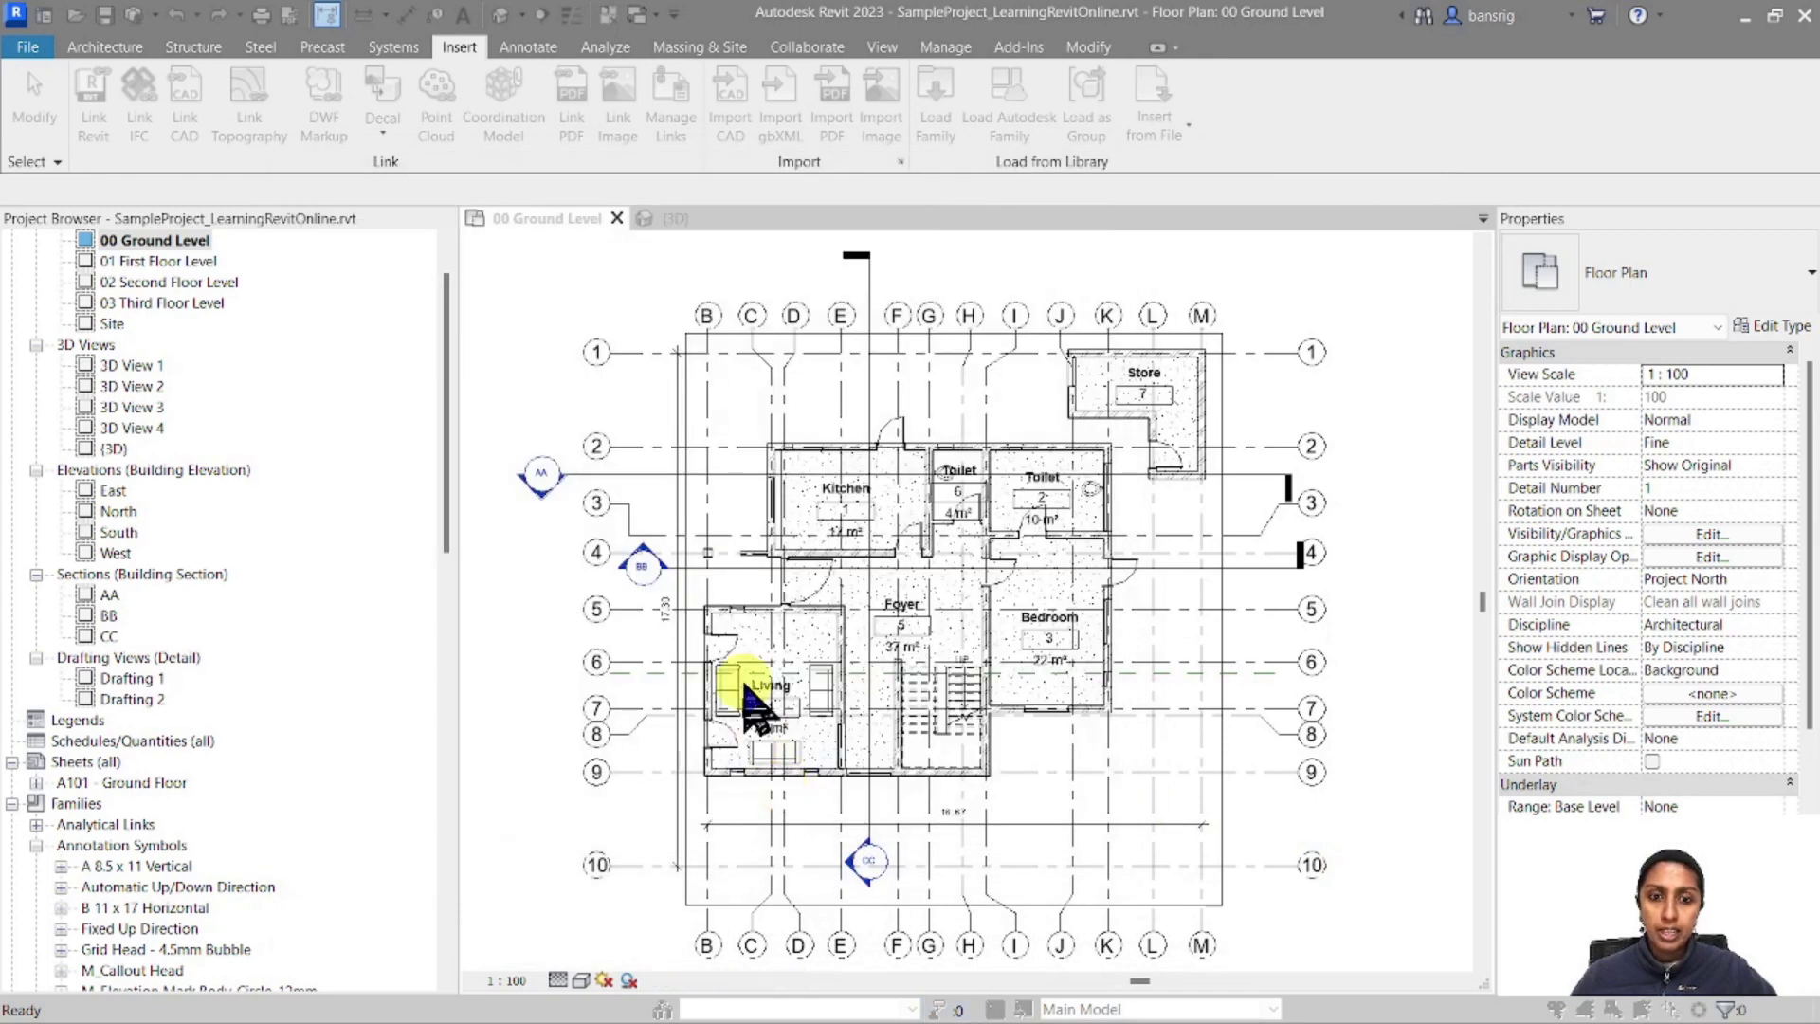
pyautogui.click(827, 744)
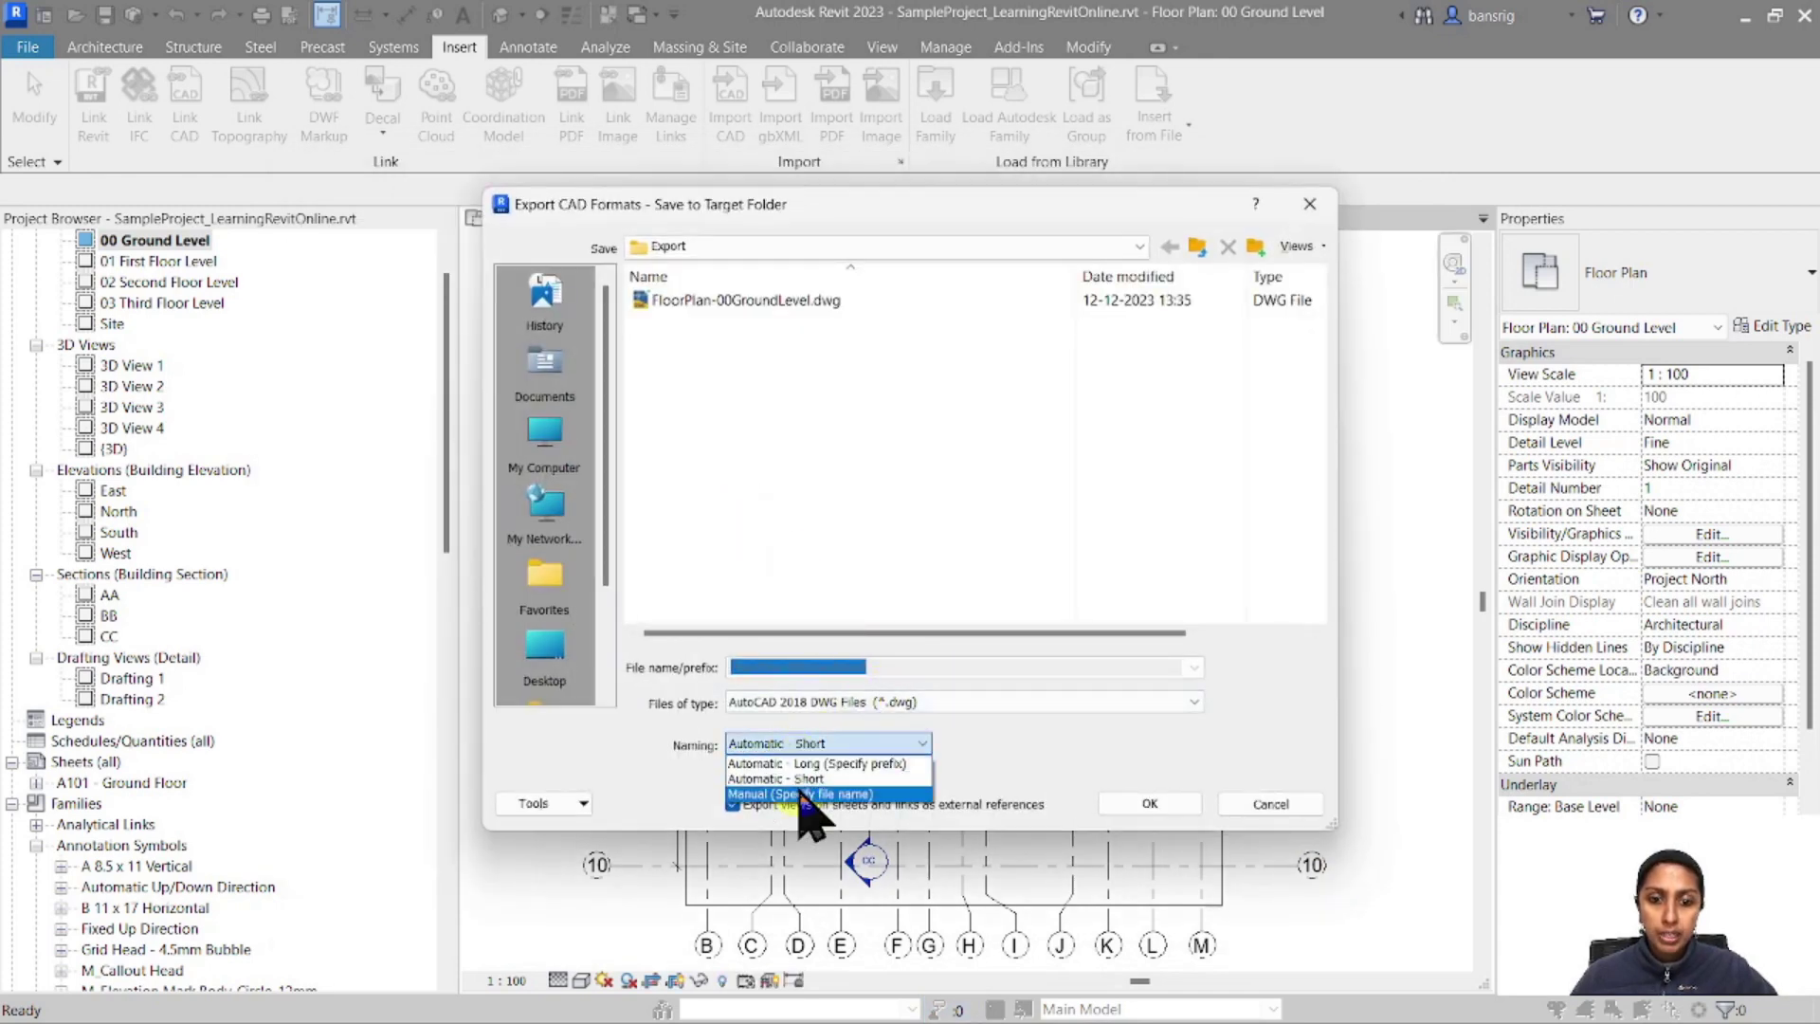
pyautogui.click(814, 791)
pyautogui.moveTo(1128, 667); pyautogui.dragTo(673, 663)
pyautogui.write('Gr')
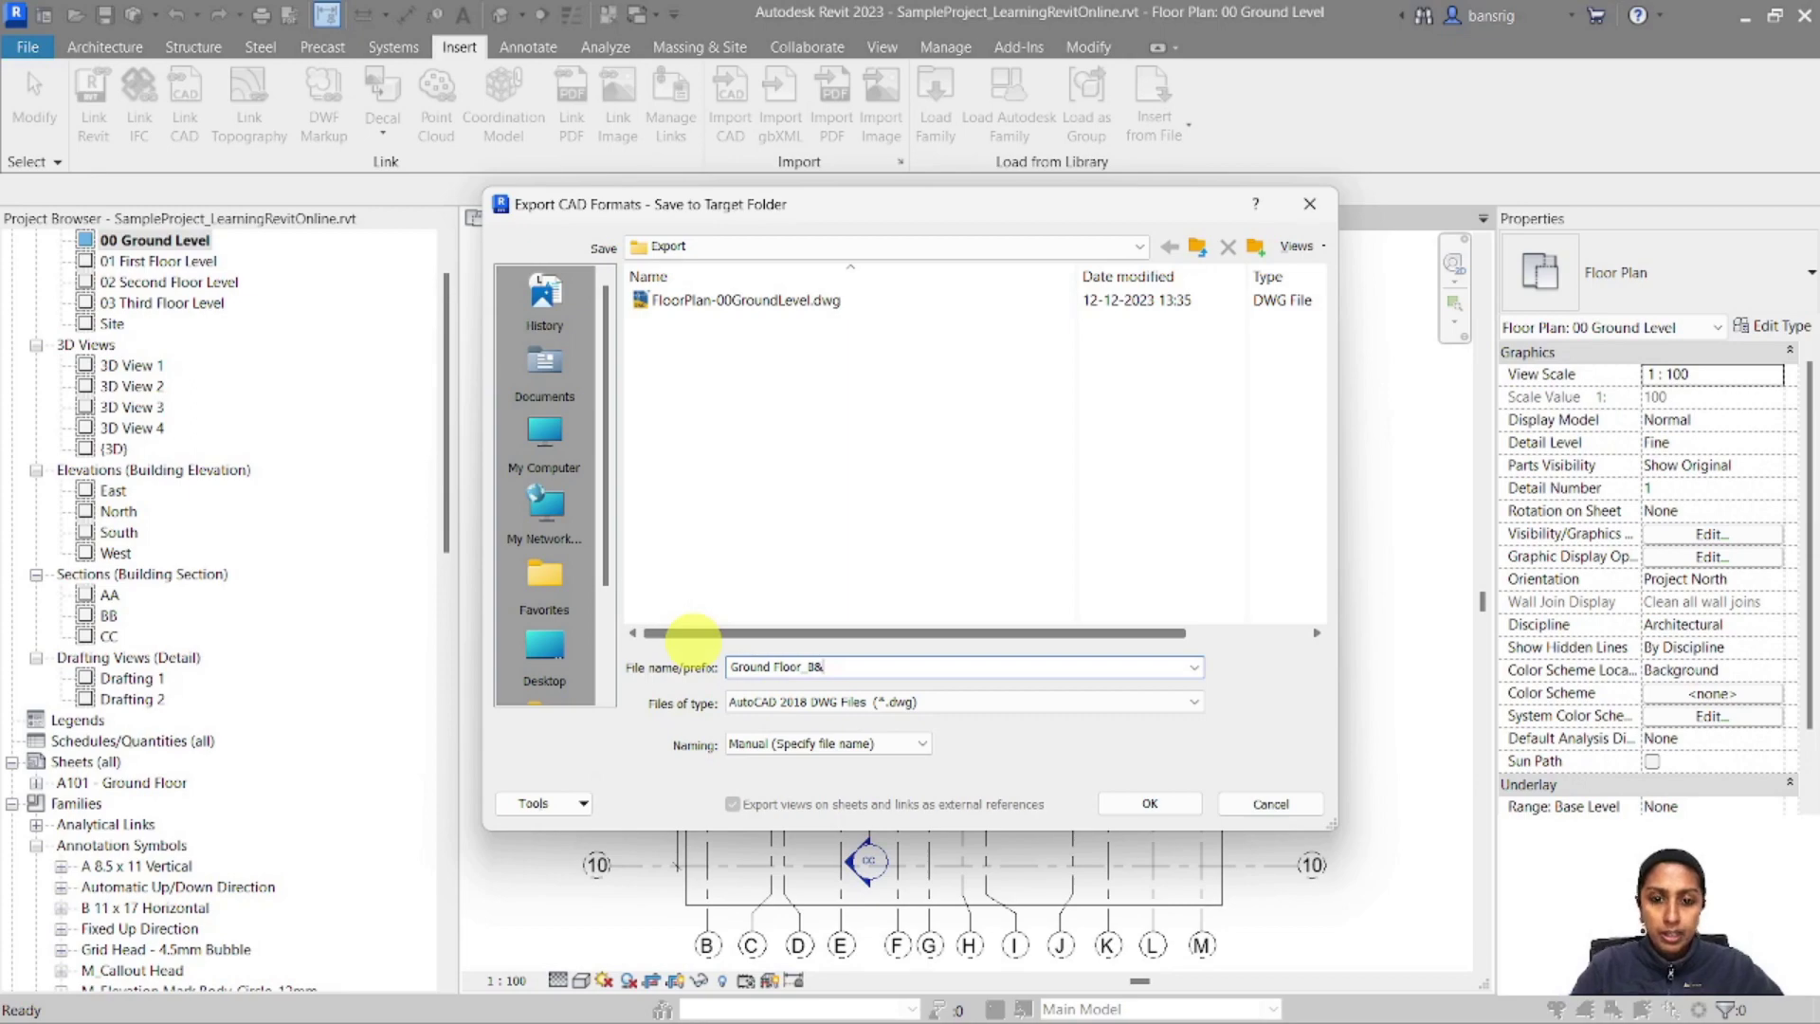
pyautogui.write('ound Floor B&W')
pyautogui.click(1146, 803)
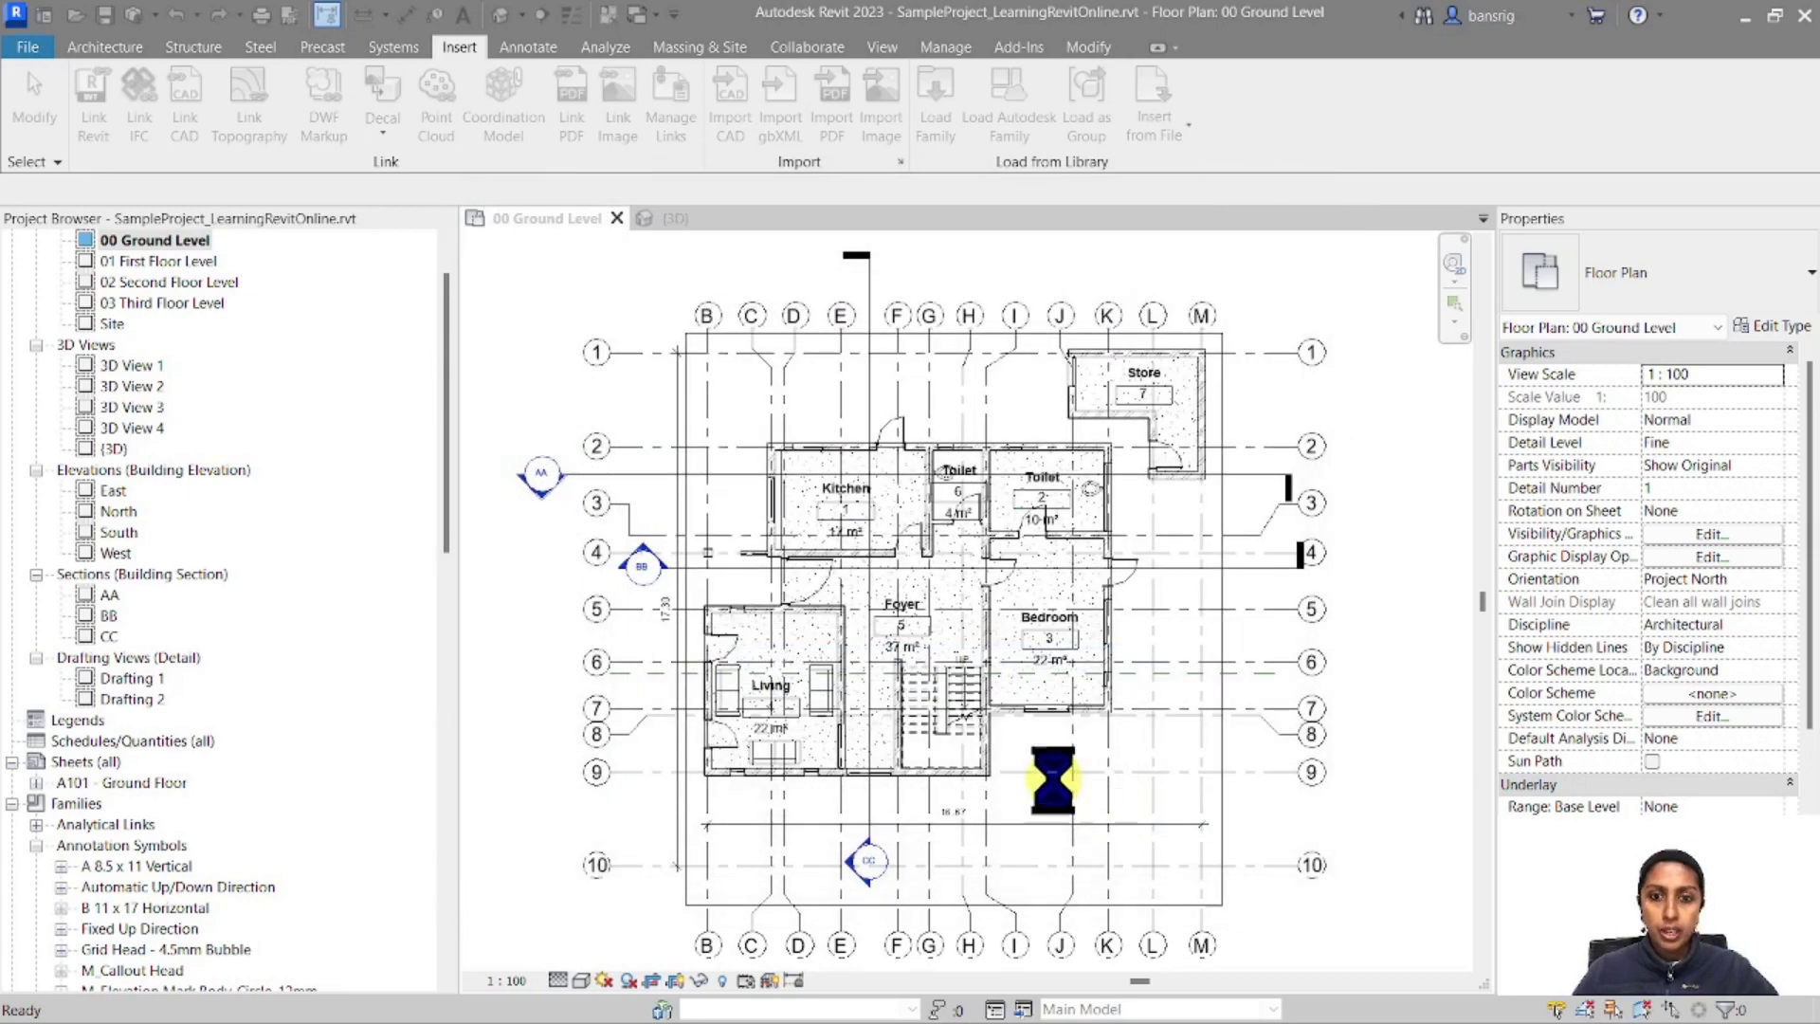
# Open the exported Ground Floor_B&W.dwg from the Export folder in AutoCAD and view the whole plan
pyautogui.click(1774, 16)
pyautogui.click(1375, 448)
pyautogui.doubleClick(407, 540)
pyautogui.doubleClick(331, 292)
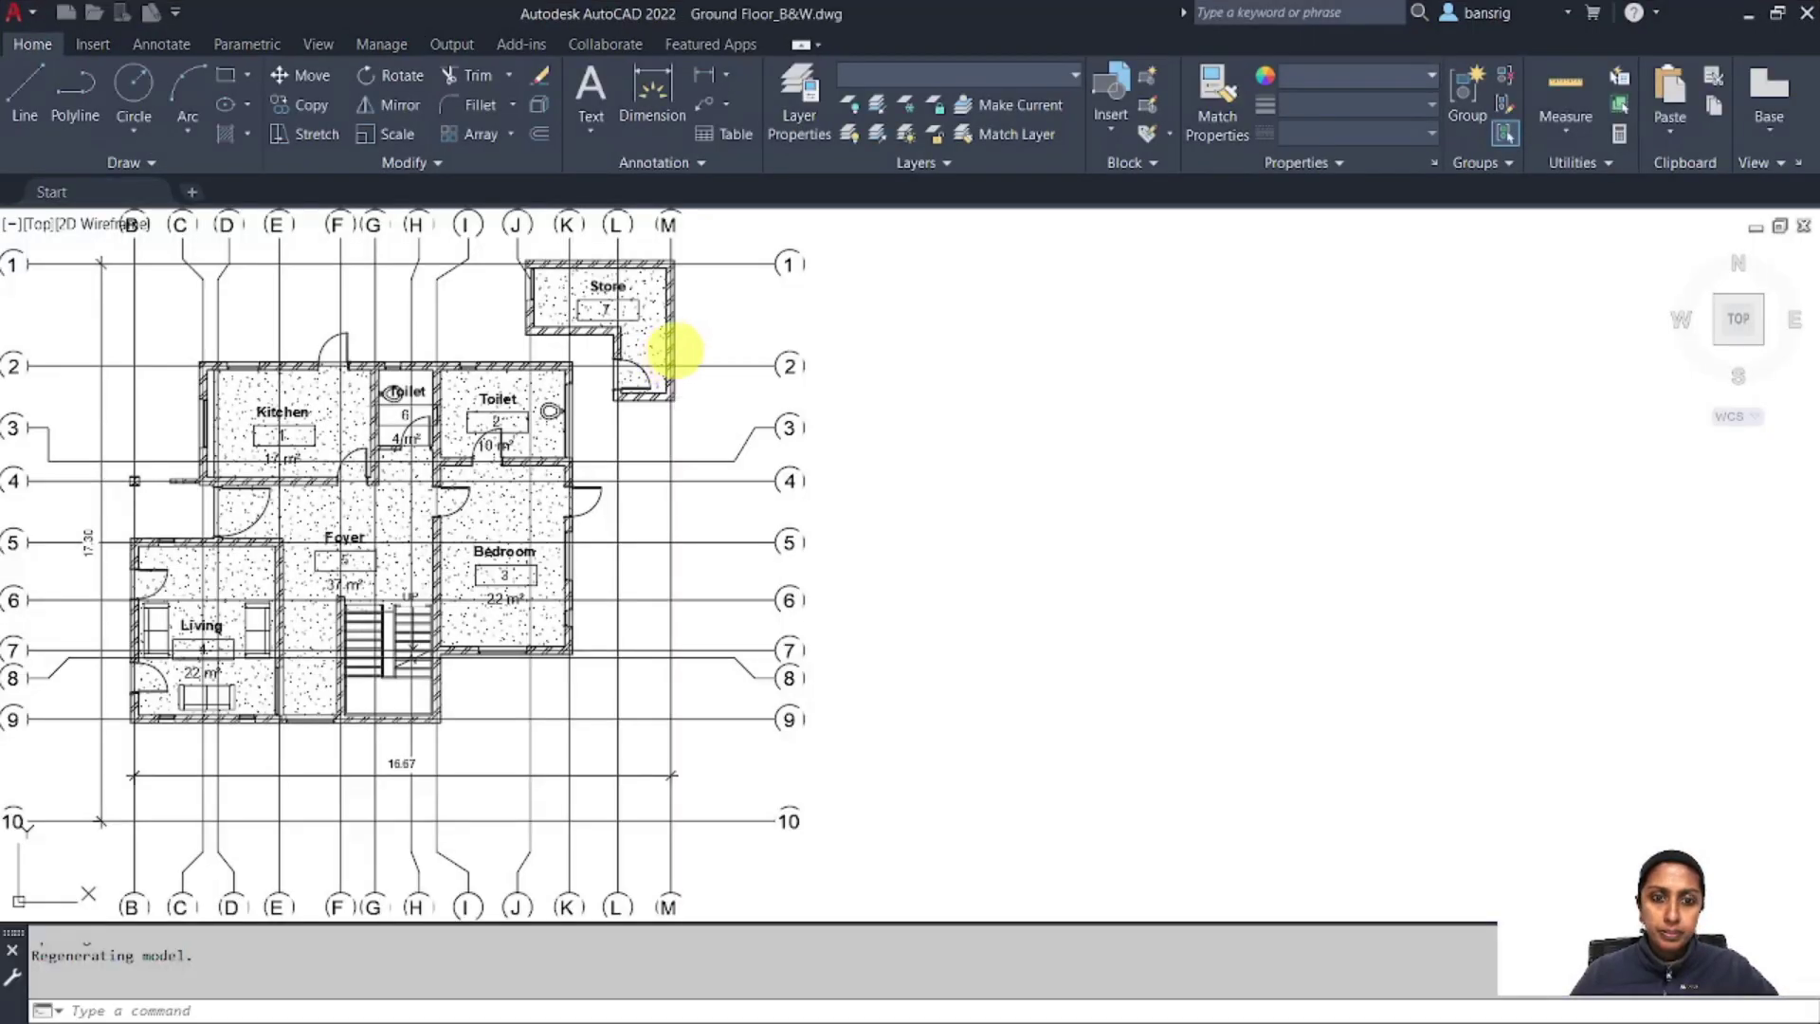
pyautogui.scroll(2, 948, 530)
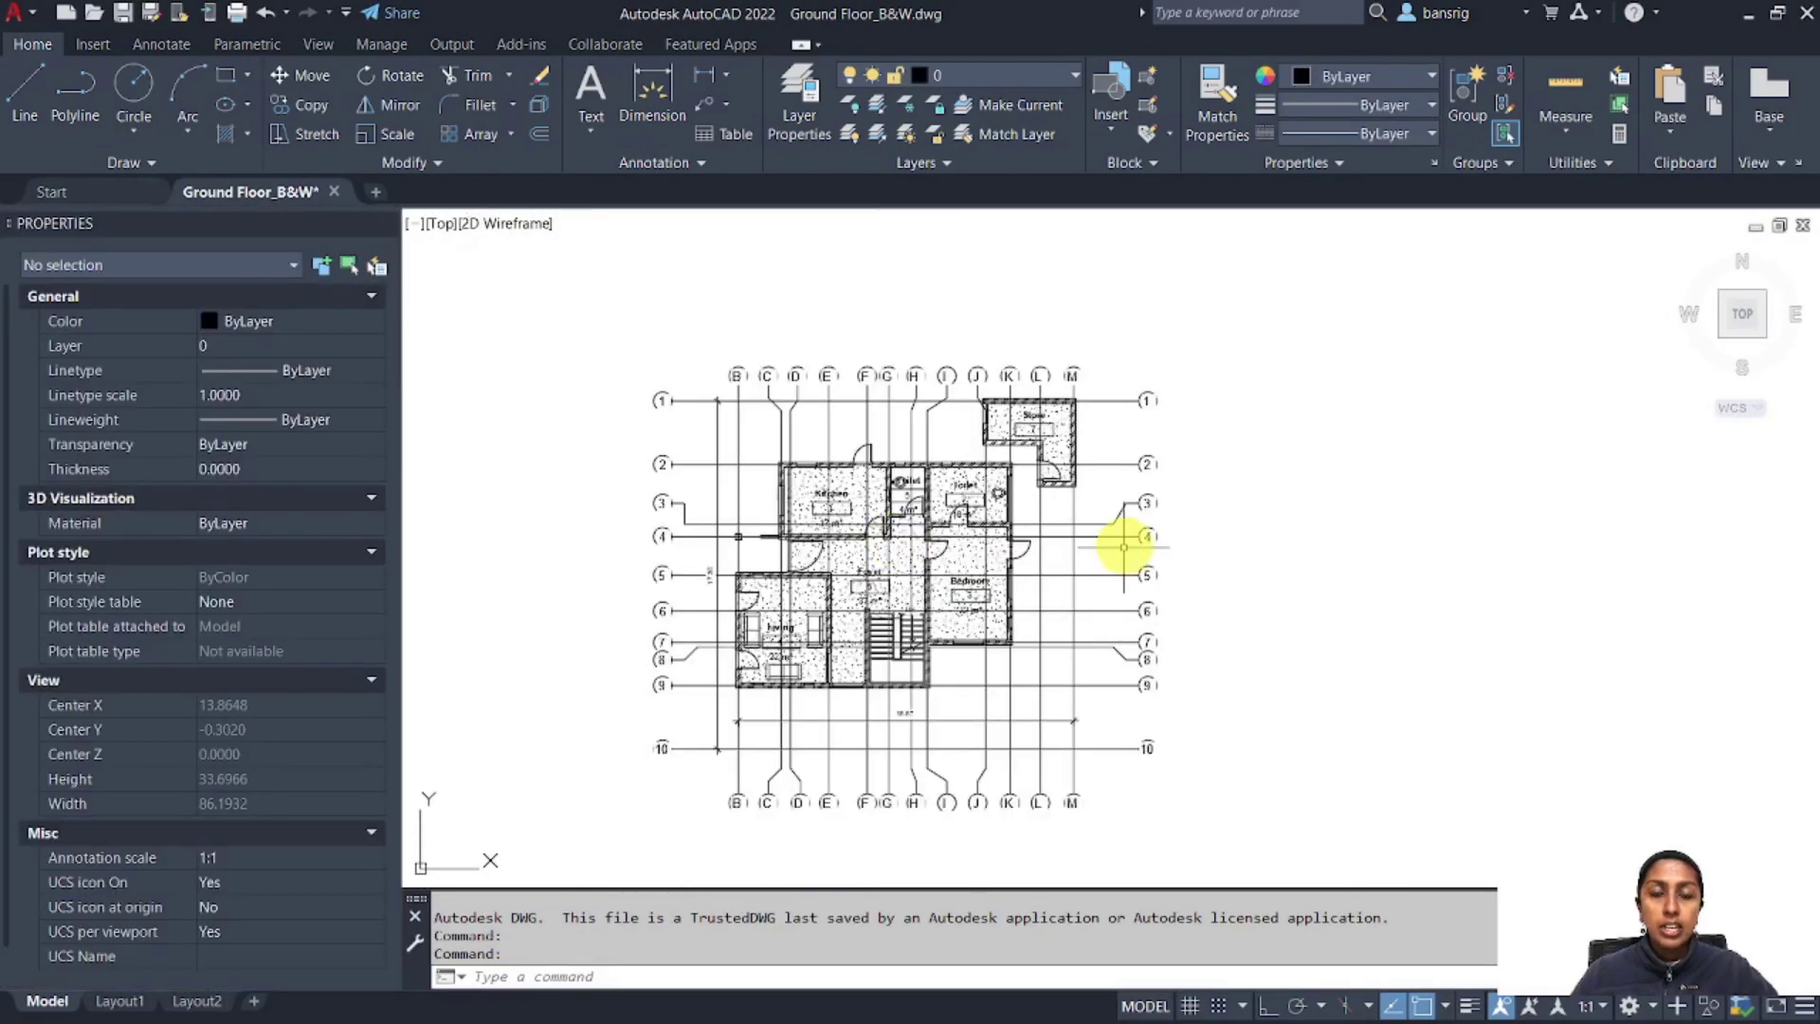
# Inspect the color of a grid bubble and the colors assigned to the layers of the drawing
pyautogui.moveTo(1140, 492)
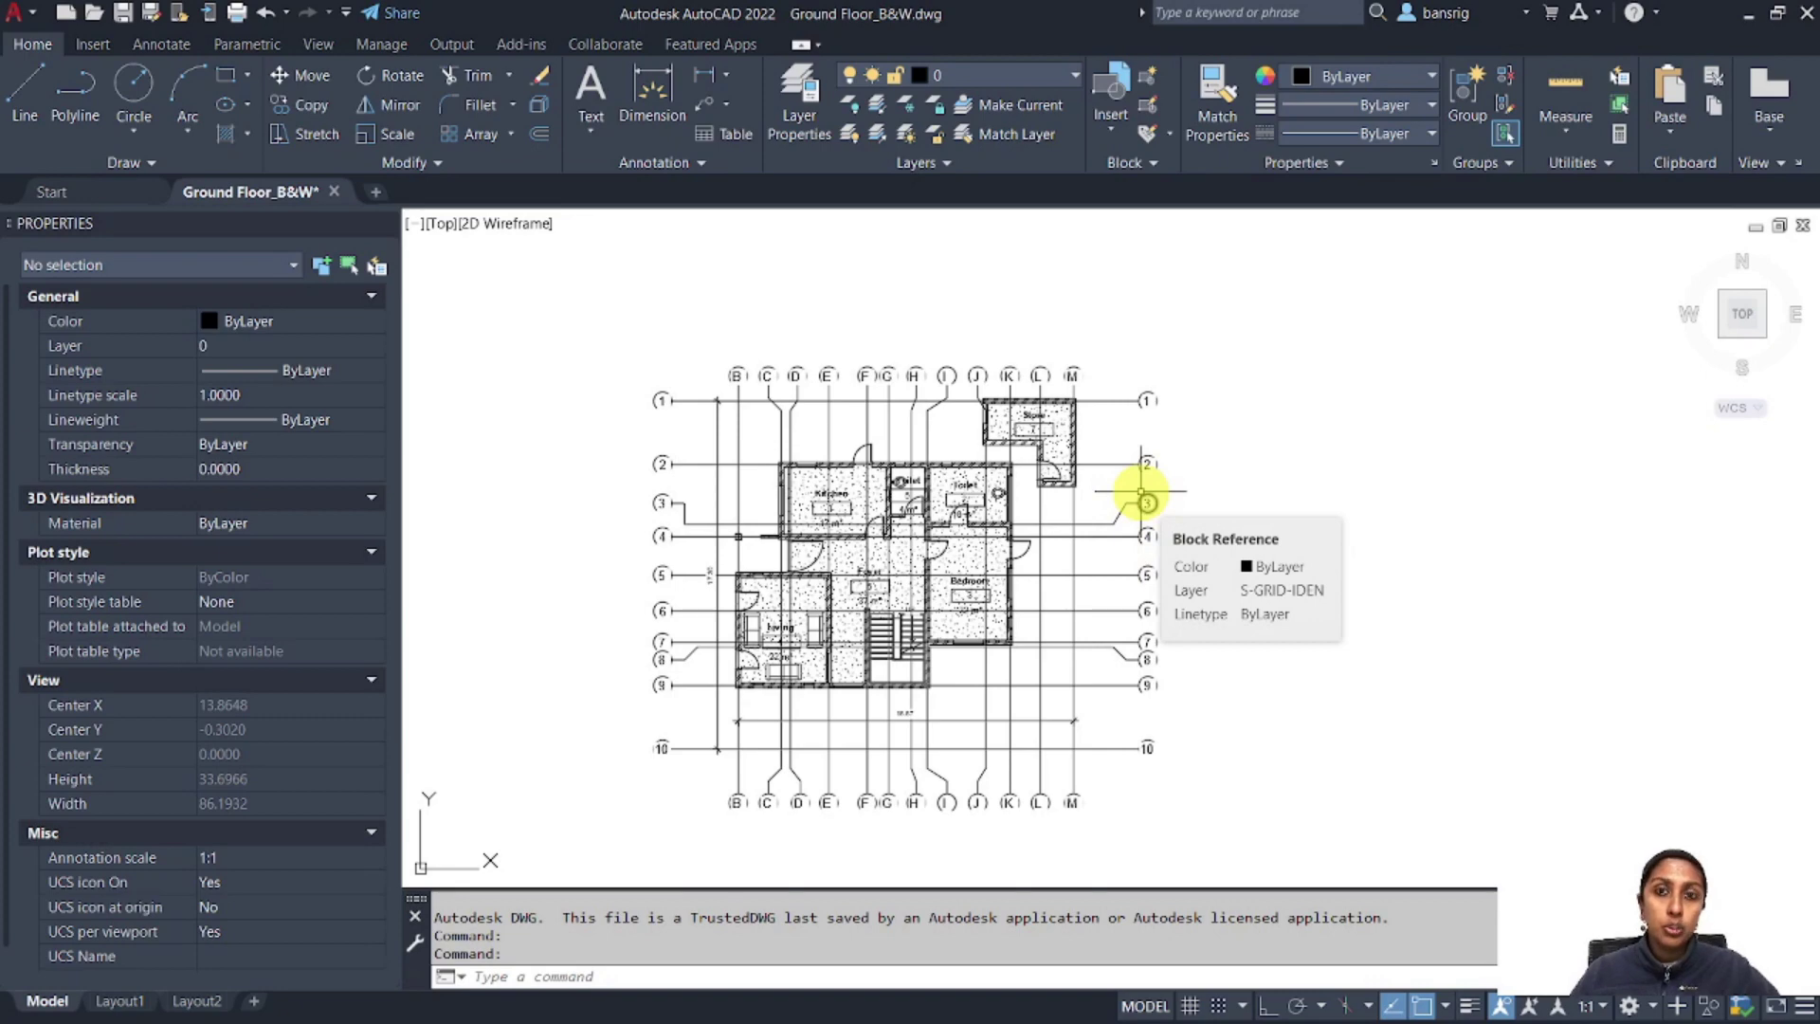
pyautogui.click(801, 95)
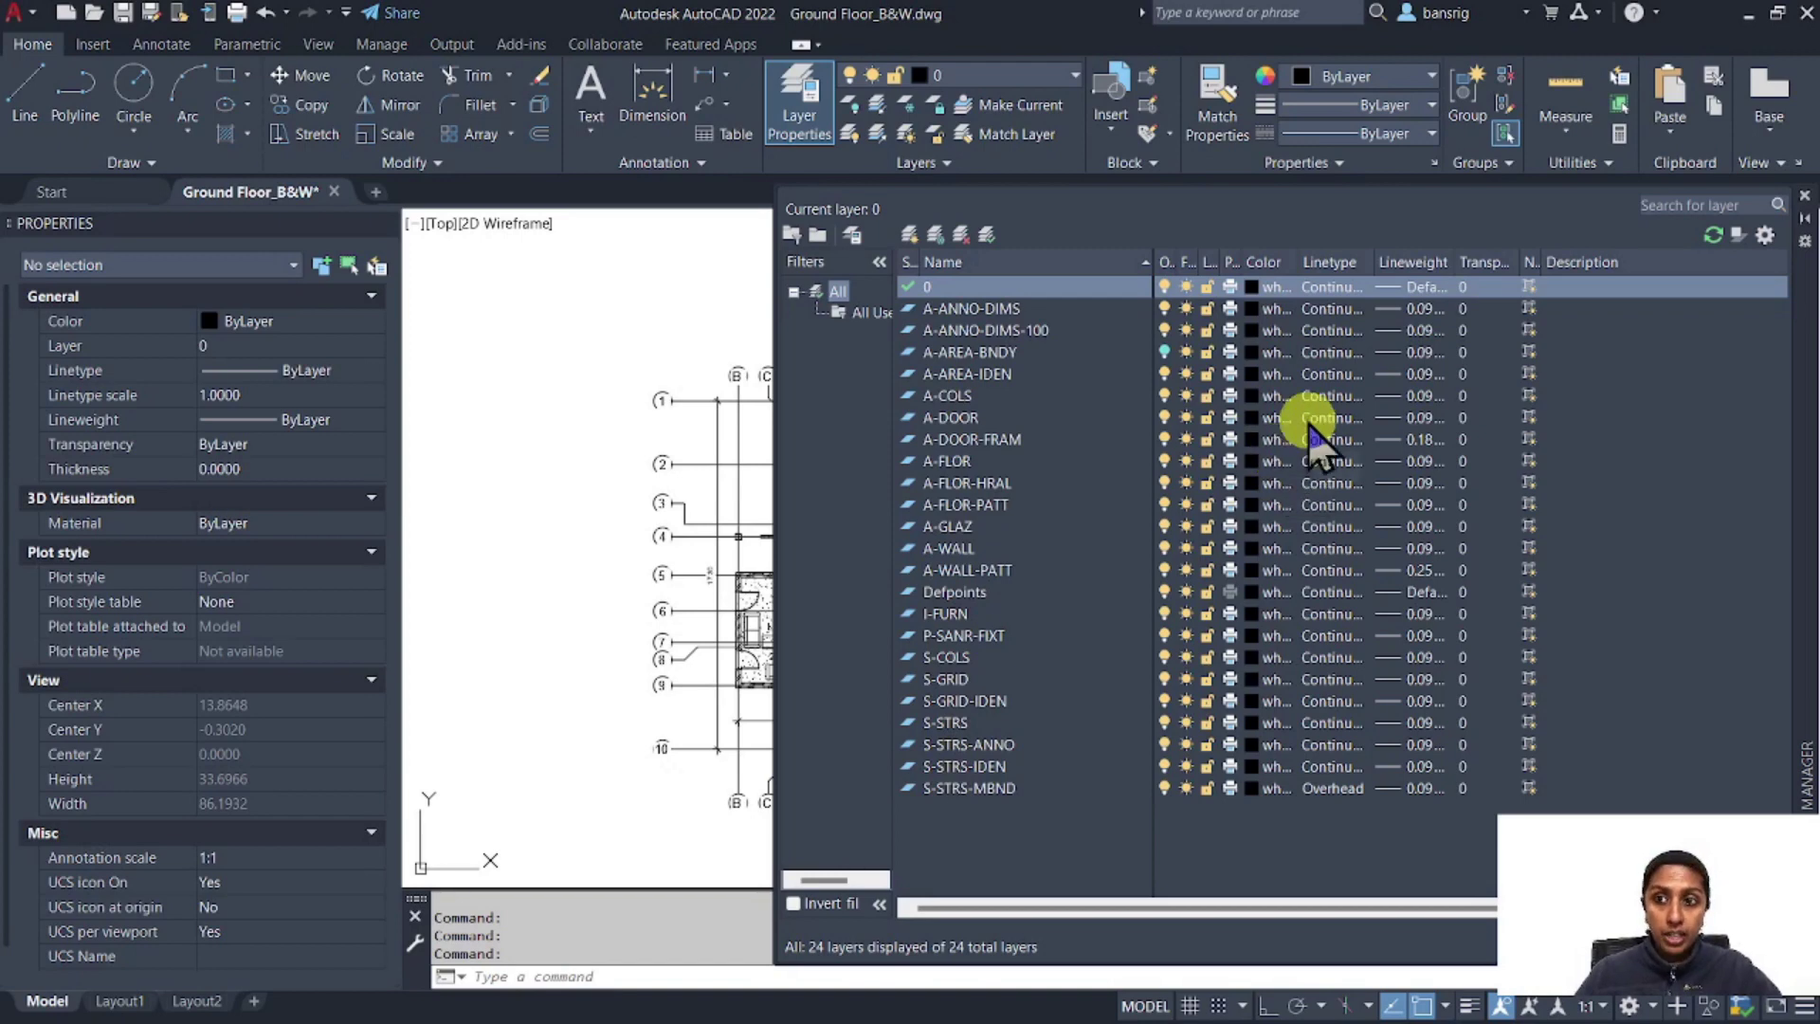
pyautogui.click(1803, 197)
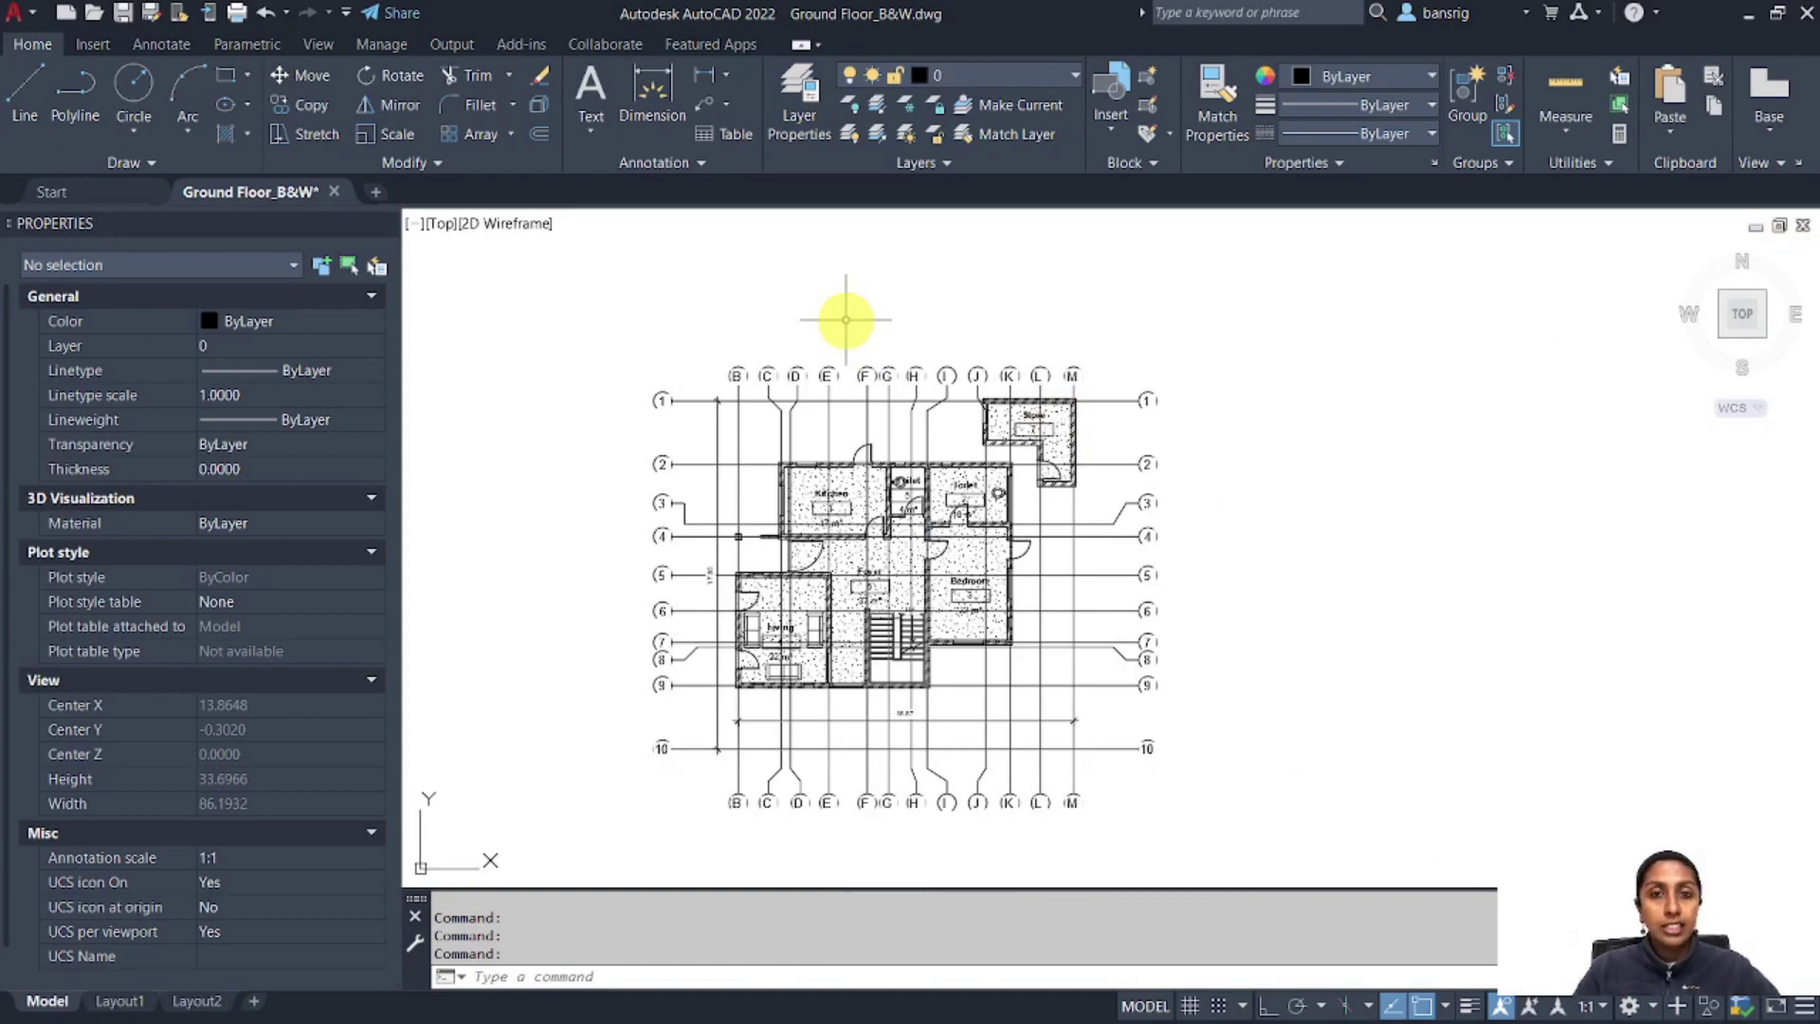
# Leave the drawing, switch to Revit, open the A101 - Ground Floor sheet and examine its title block
pyautogui.click(334, 192)
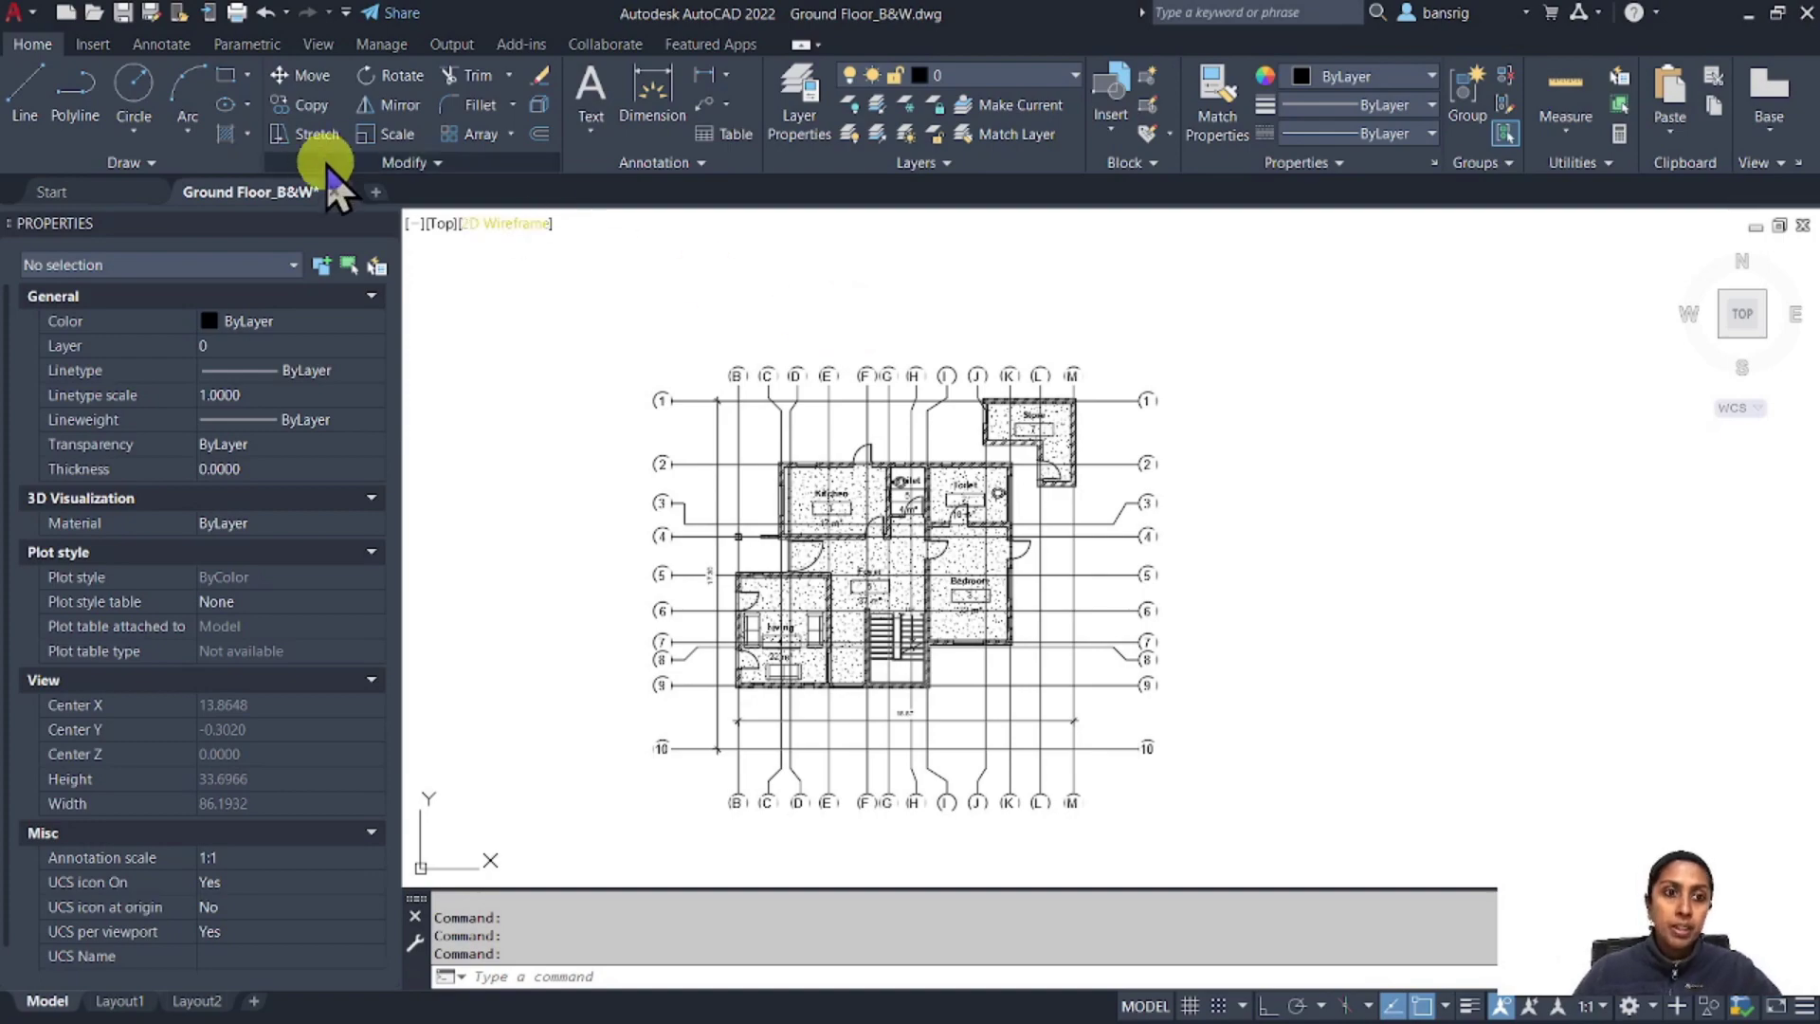
pyautogui.click(881, 976)
pyautogui.click(963, 995)
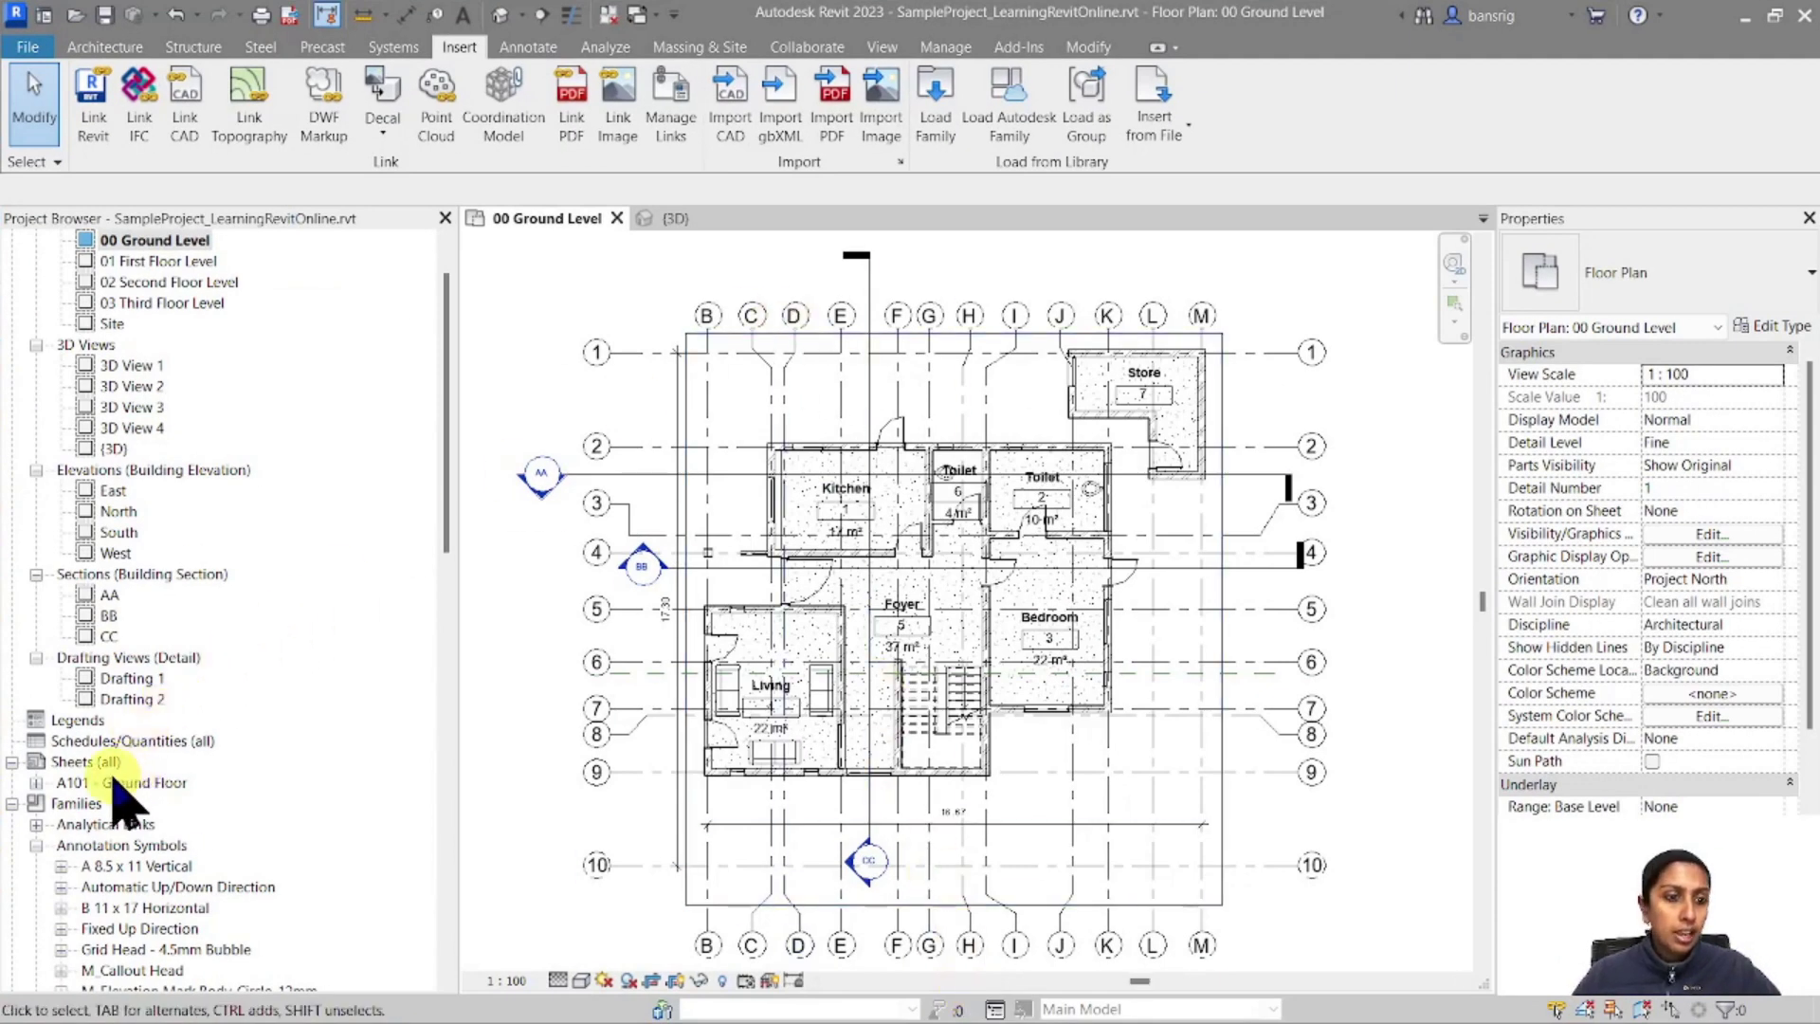
pyautogui.doubleClick(115, 783)
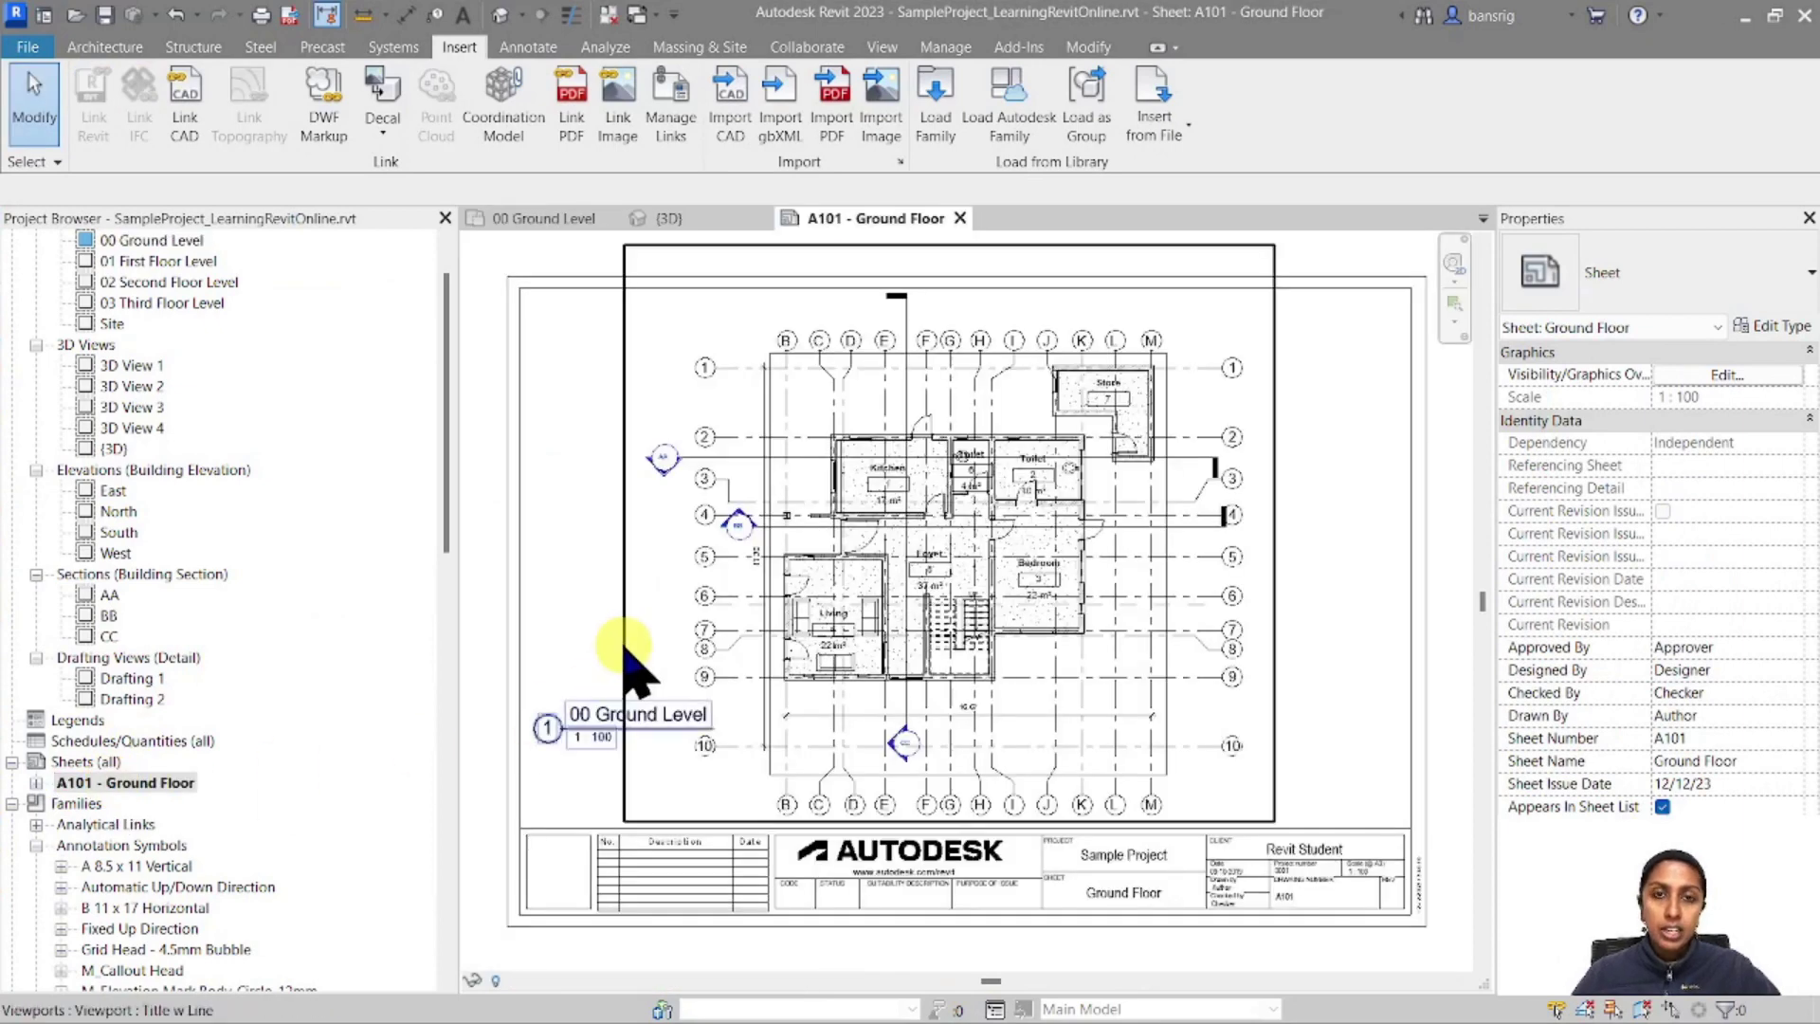
pyautogui.click(513, 379)
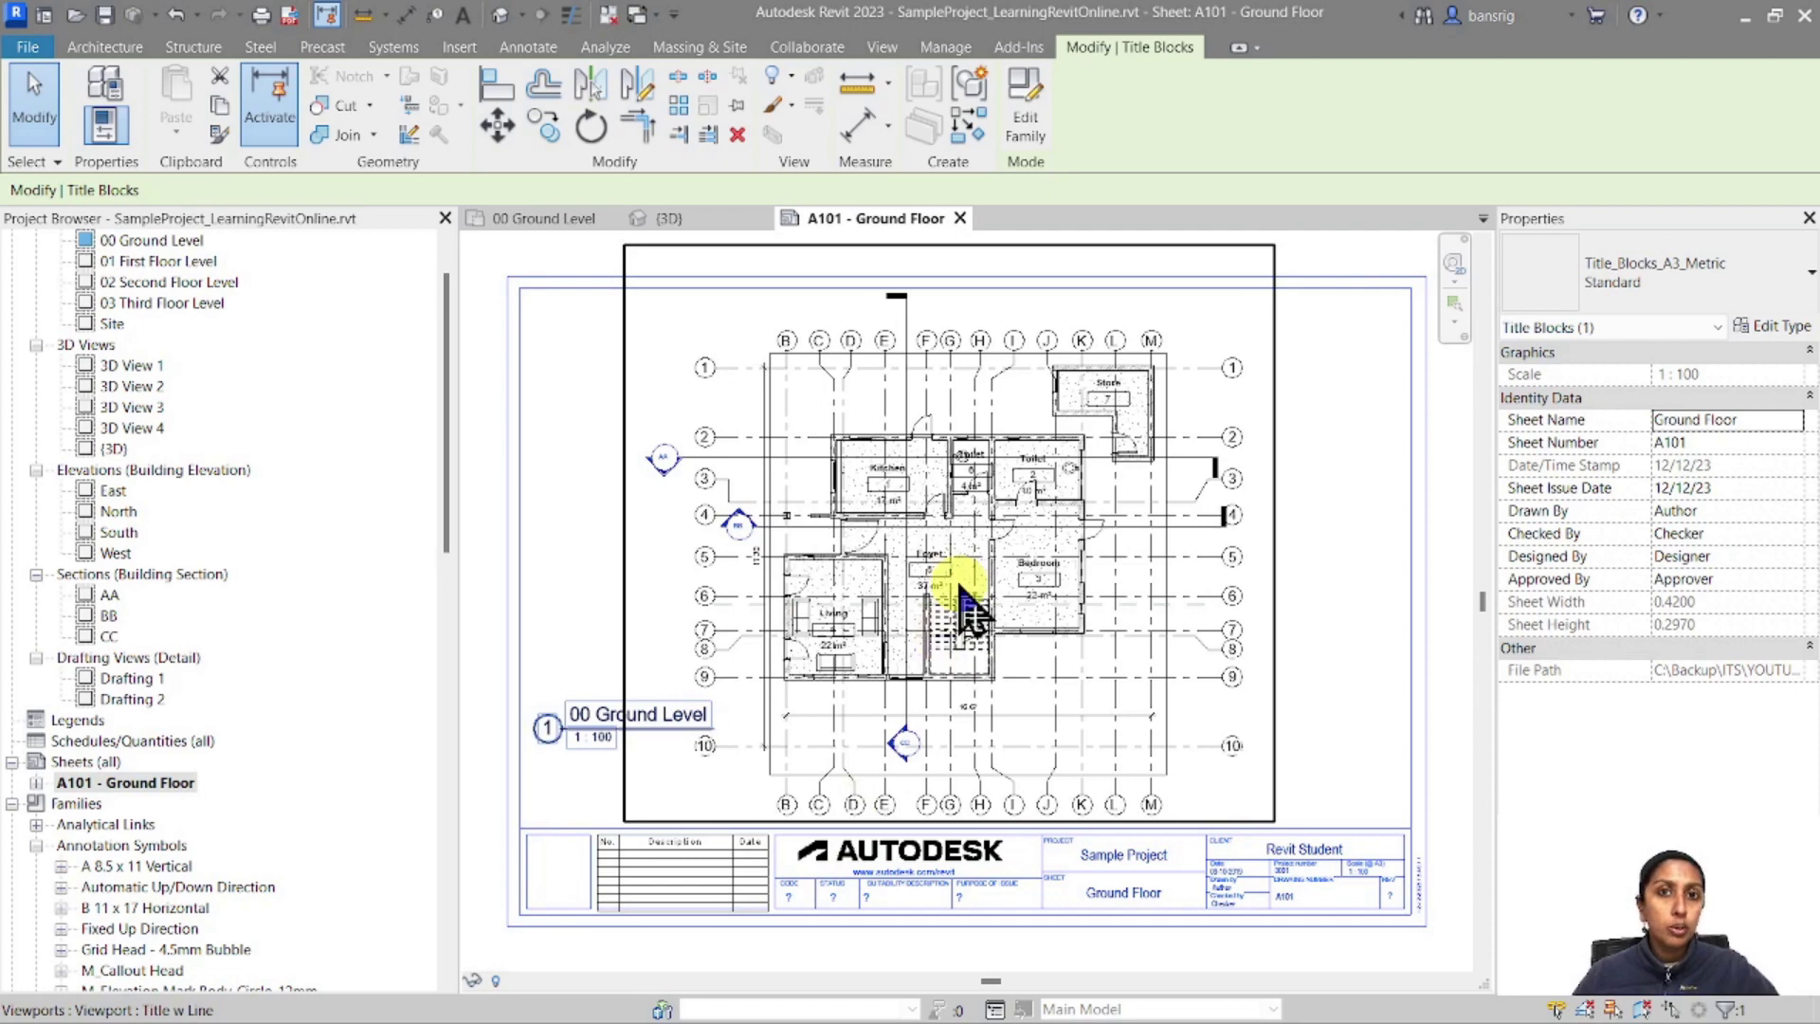
pyautogui.press('Escape')
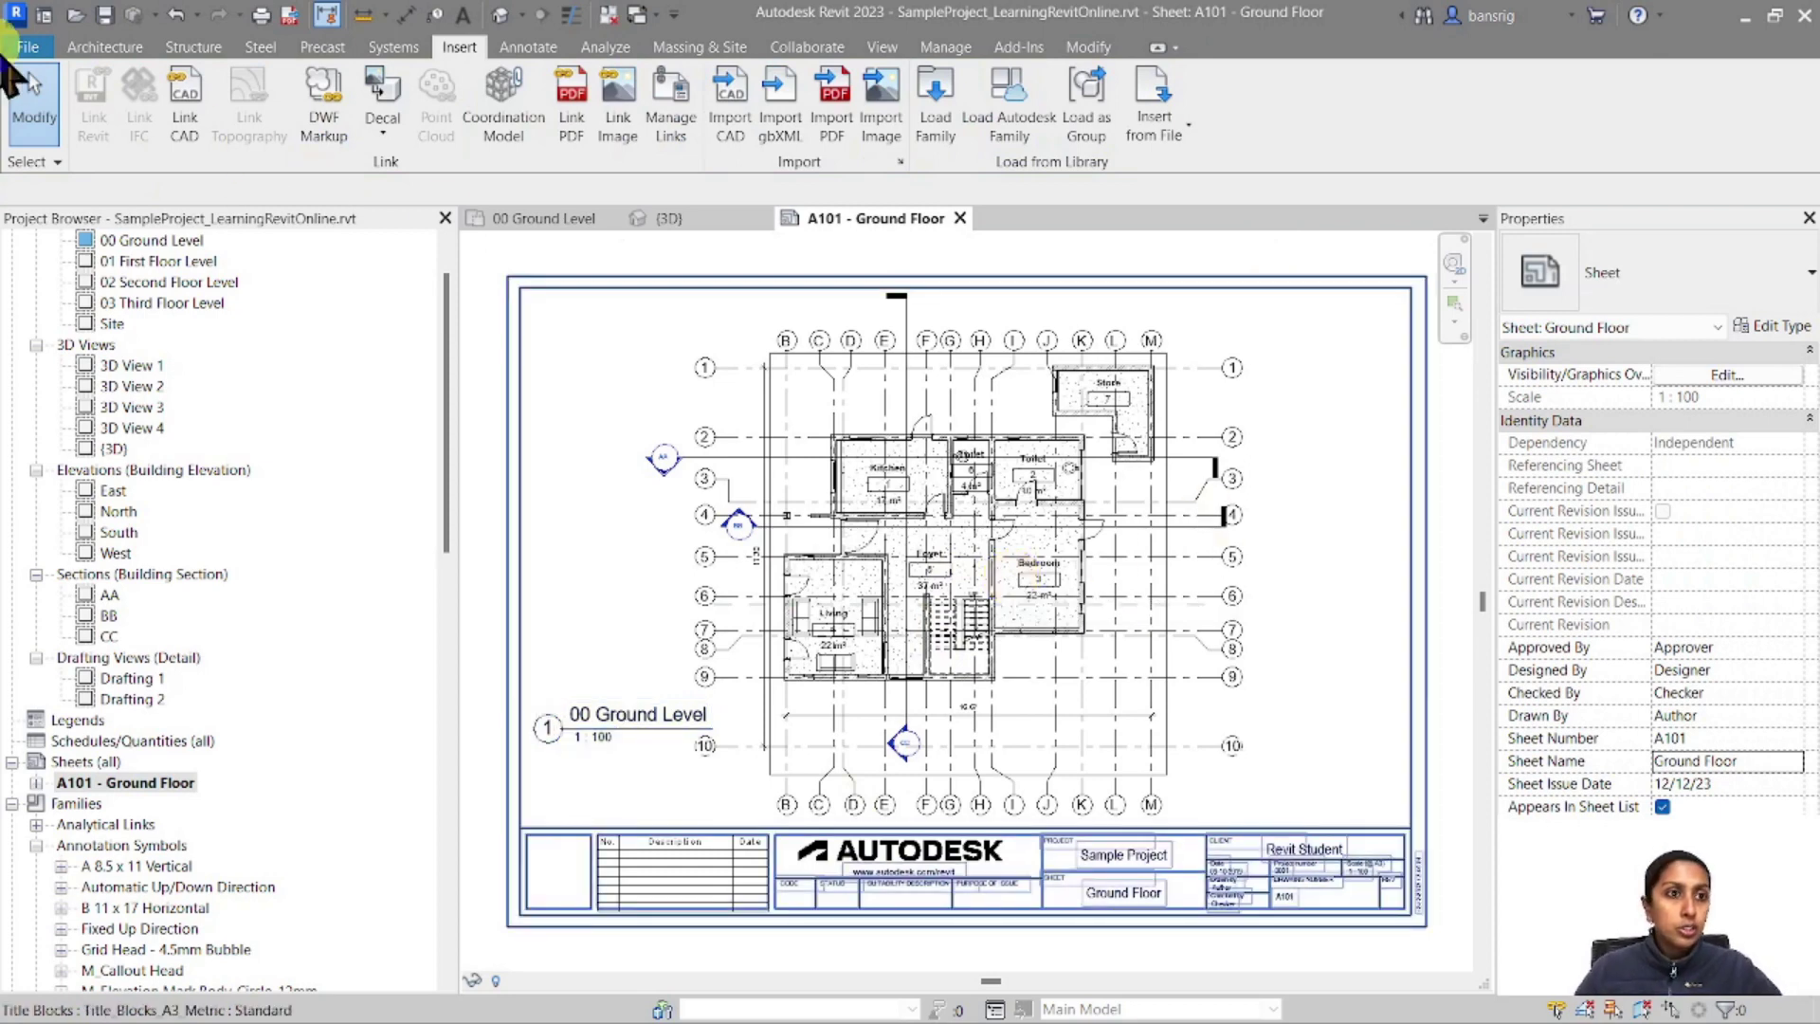
# Start a DWG export of the A101 - Ground Floor sheet and check the general options of the export setup
pyautogui.click(28, 46)
pyautogui.click(65, 428)
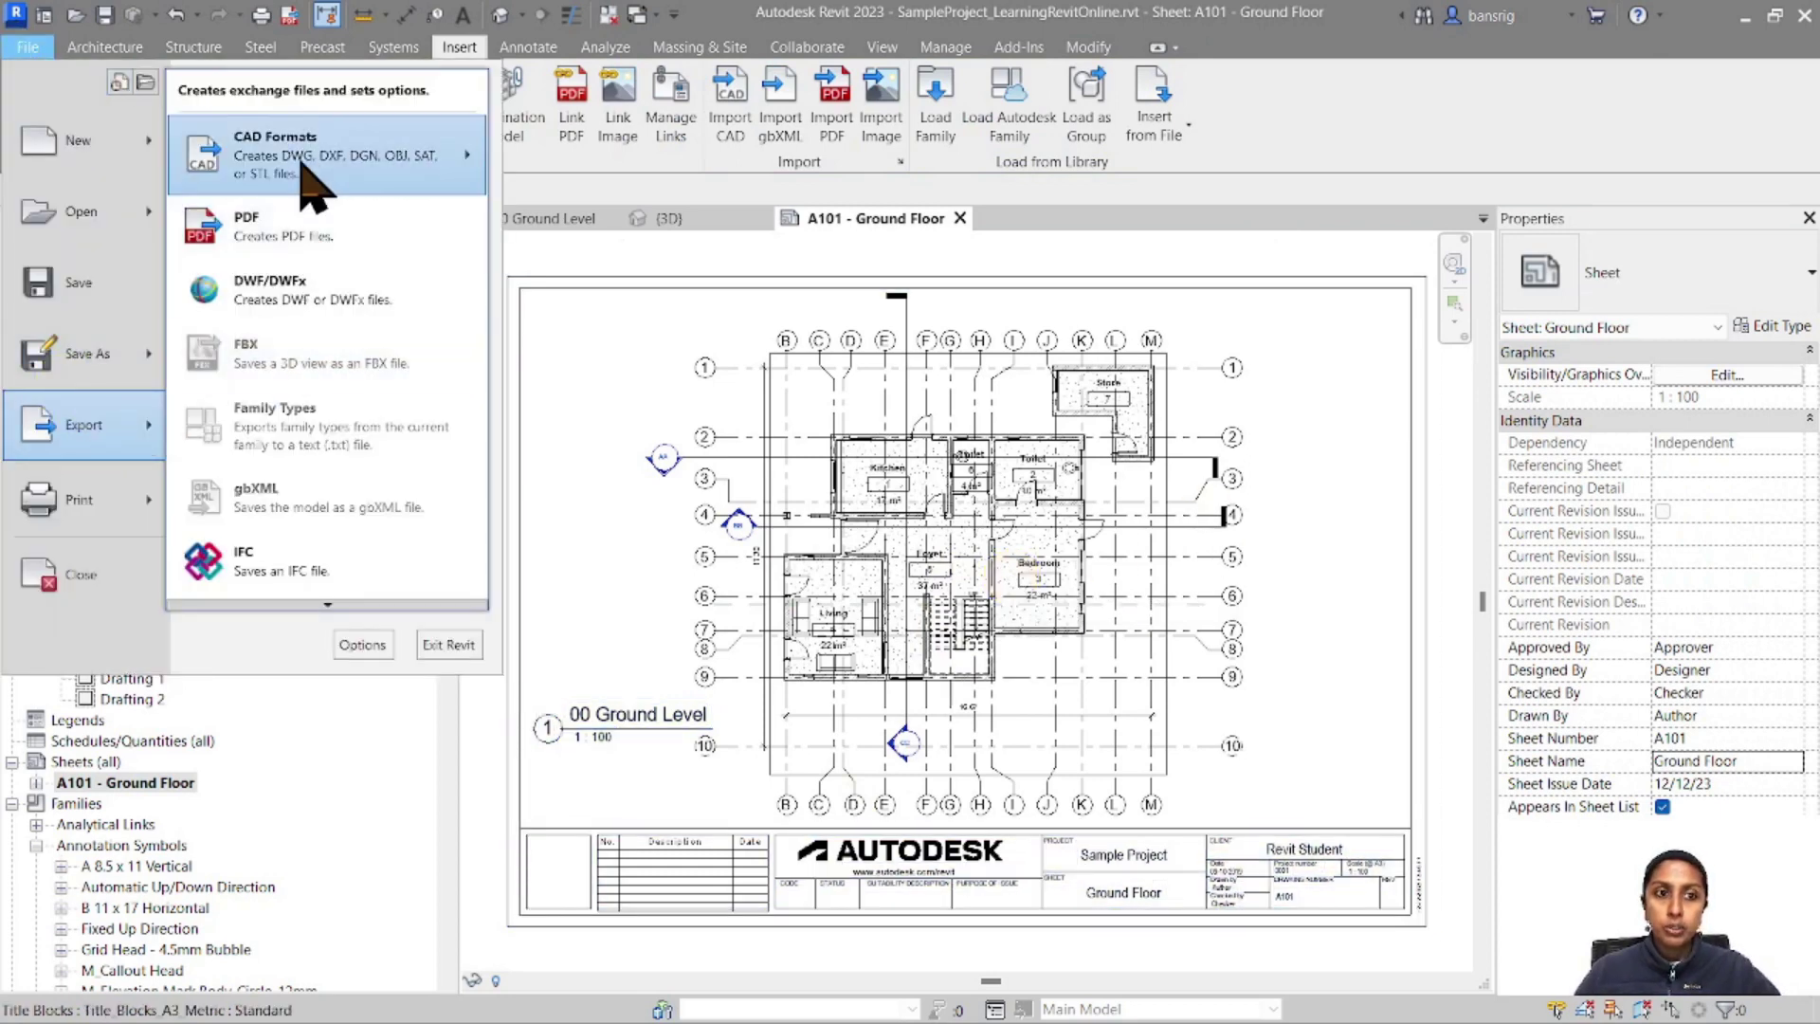
pyautogui.moveTo(305, 183)
pyautogui.click(512, 144)
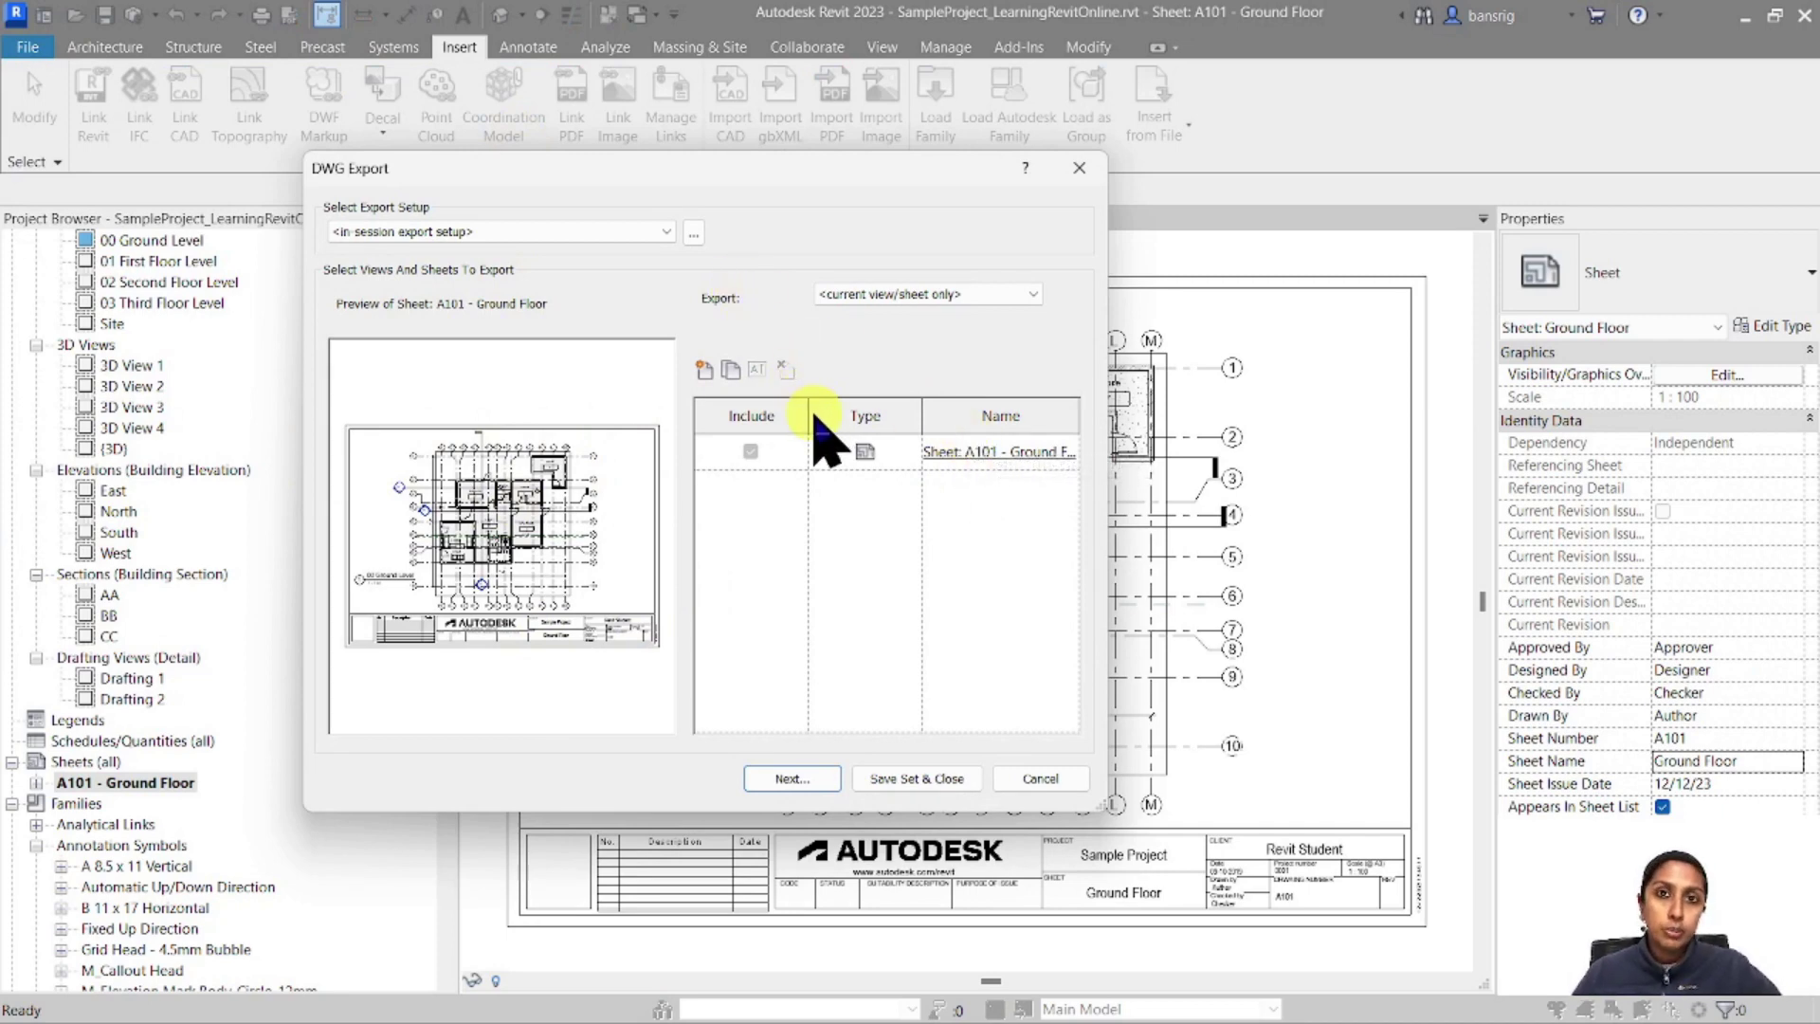
pyautogui.click(692, 233)
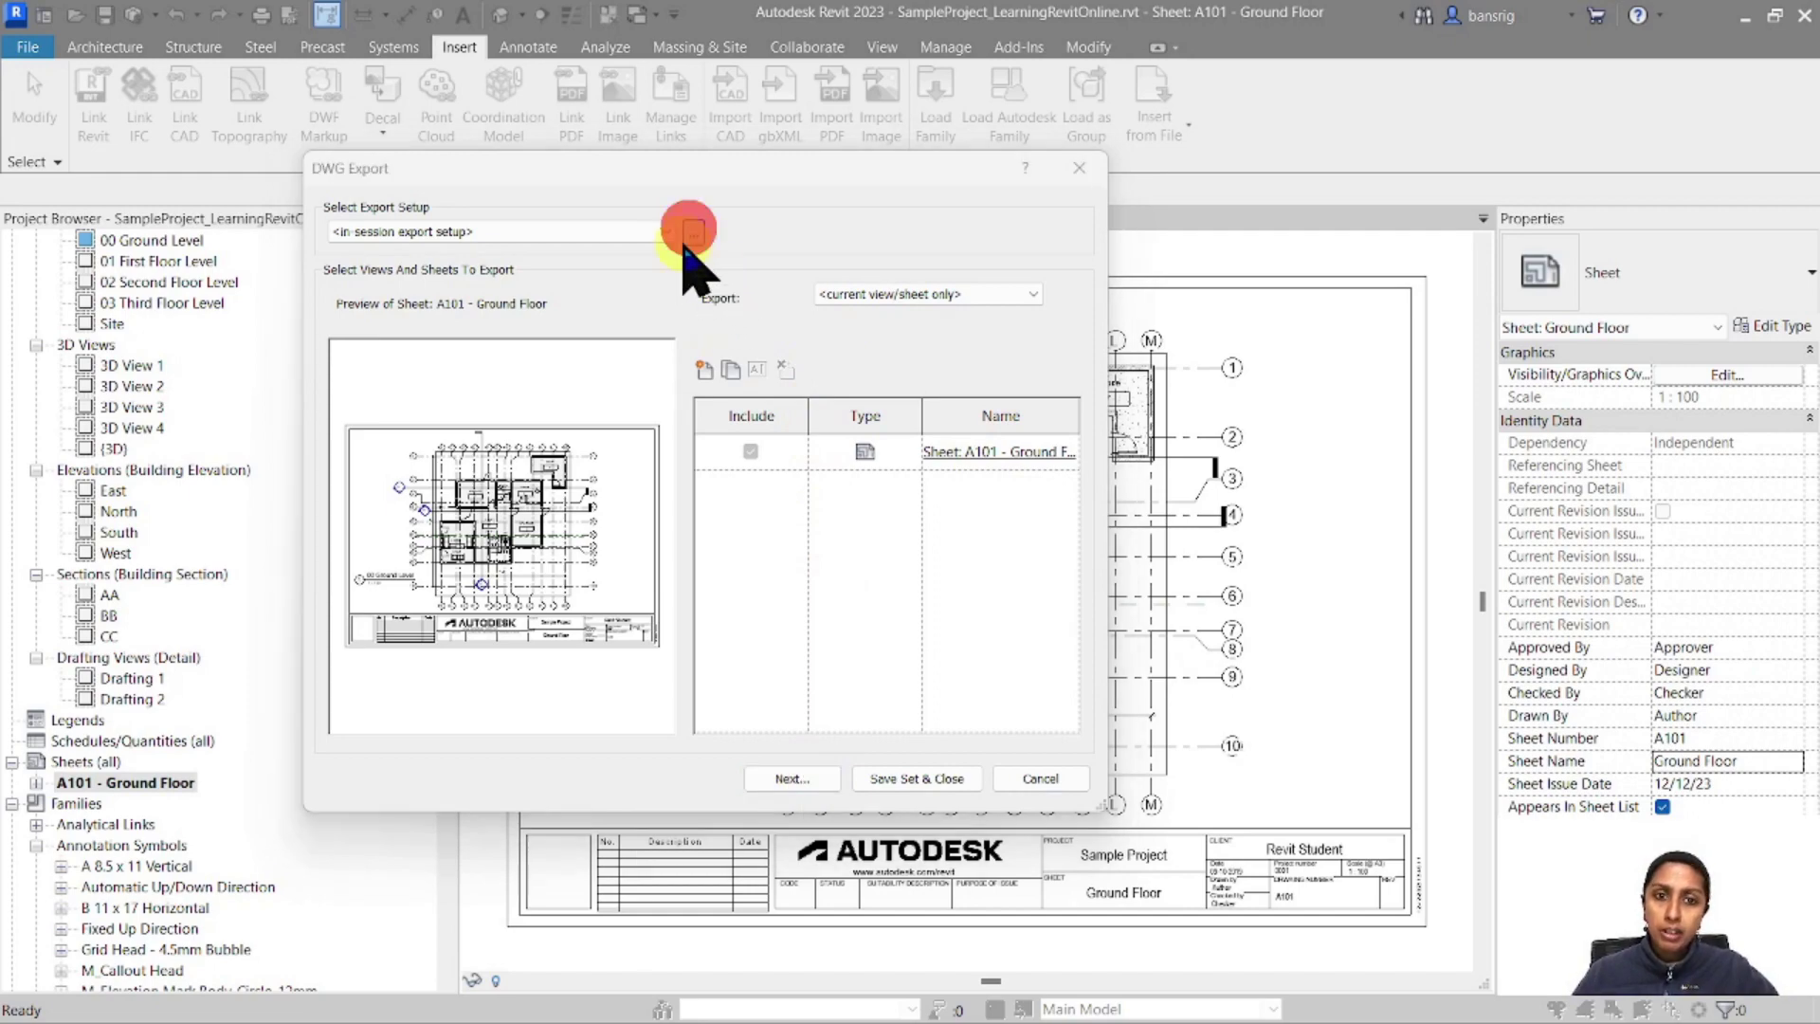
pyautogui.click(1005, 225)
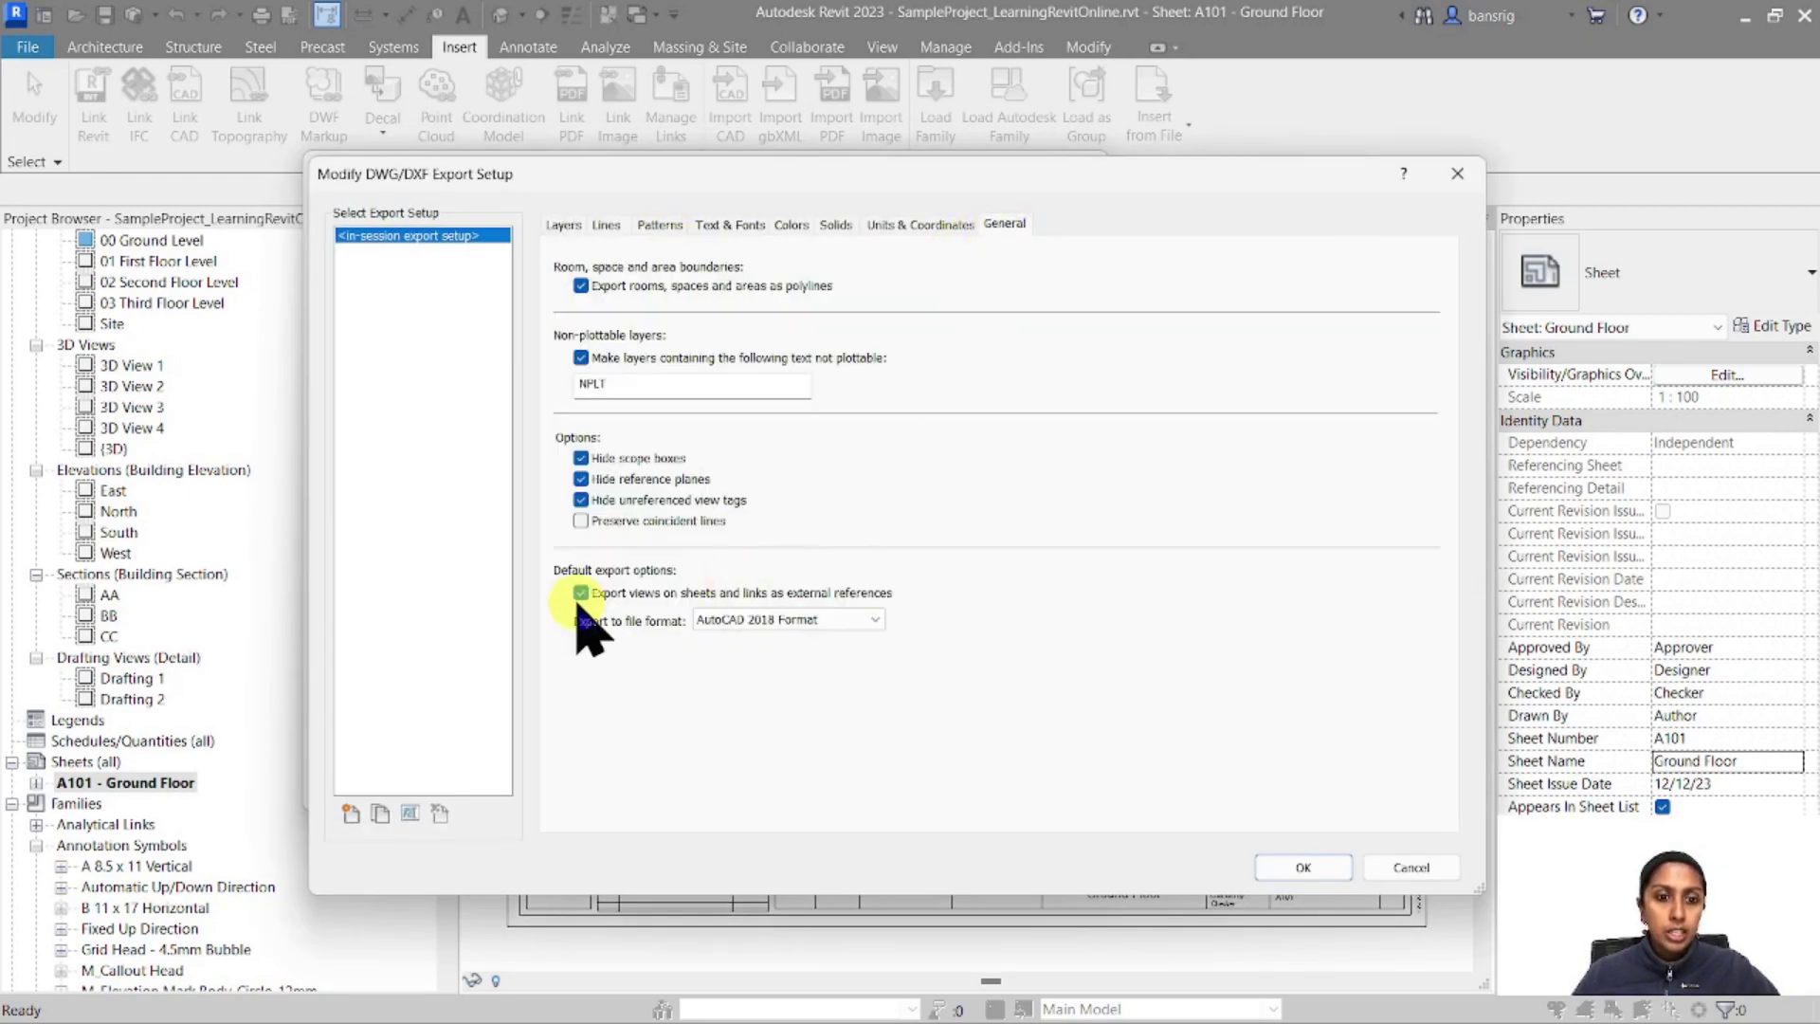
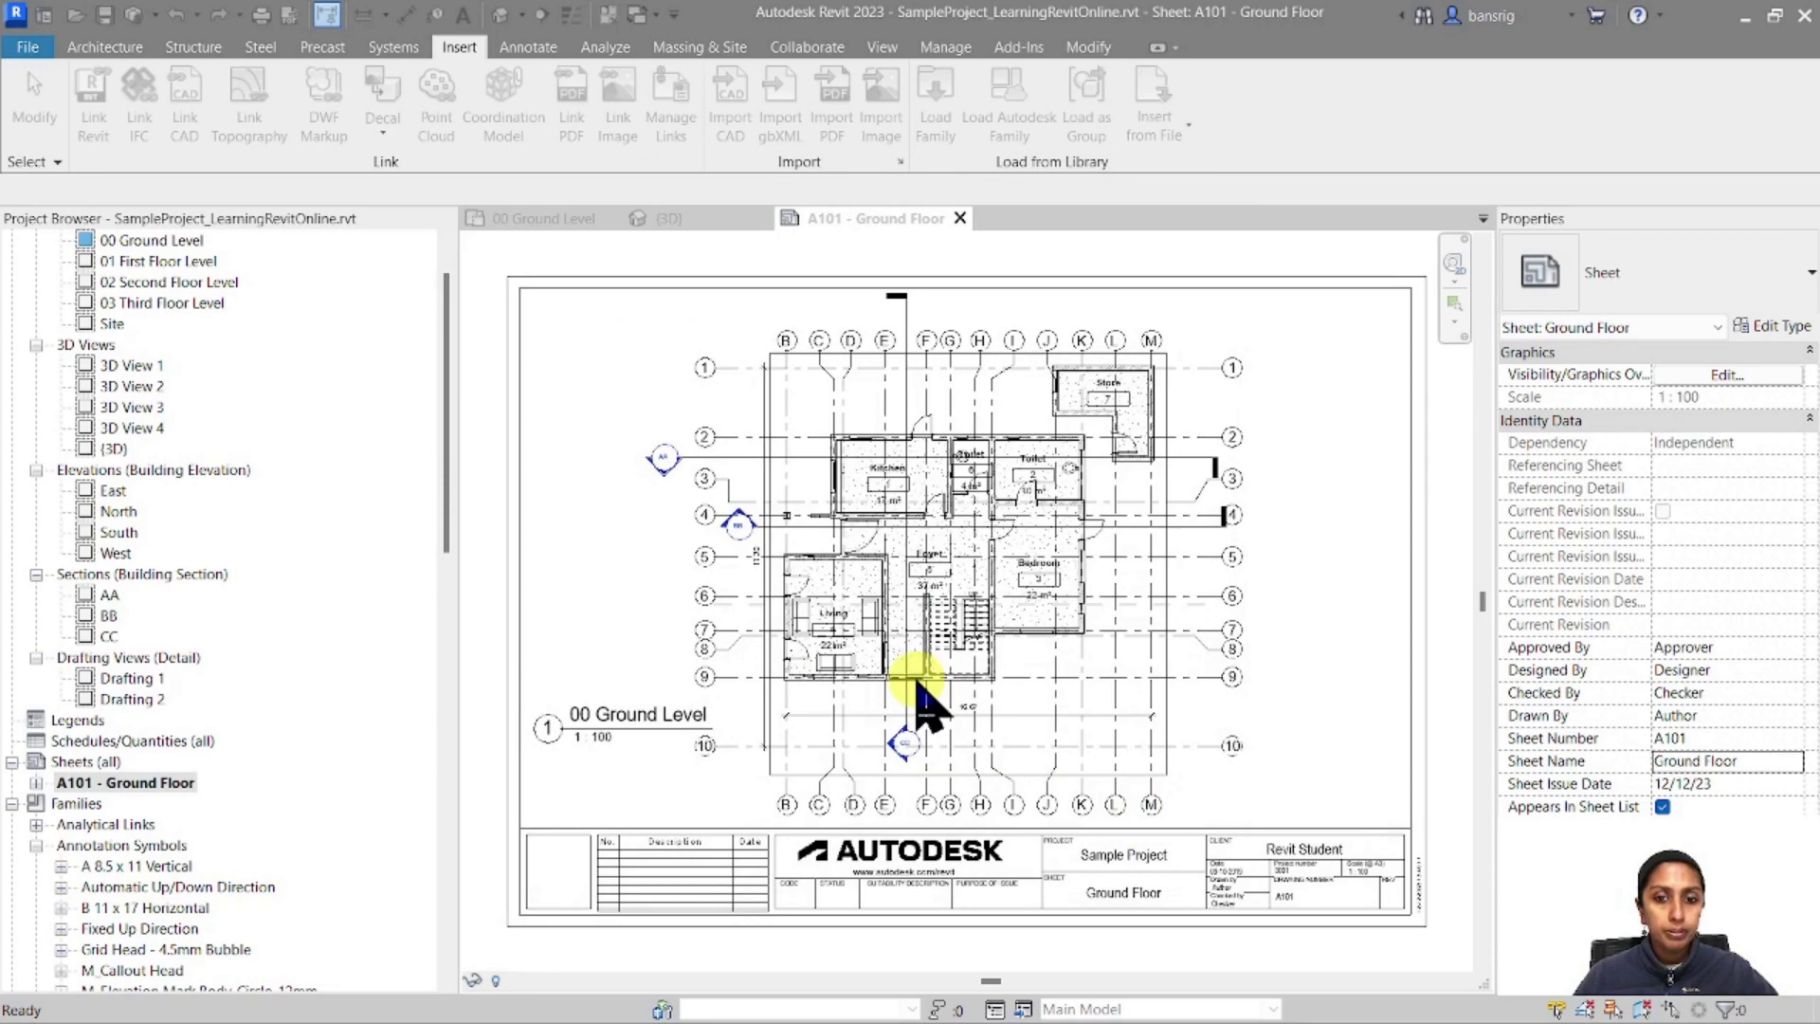
# Switch to the Export folder, widen the Name column and check the two DWG files exported from the A101 sheet
pyautogui.click(1745, 17)
pyautogui.click(560, 650)
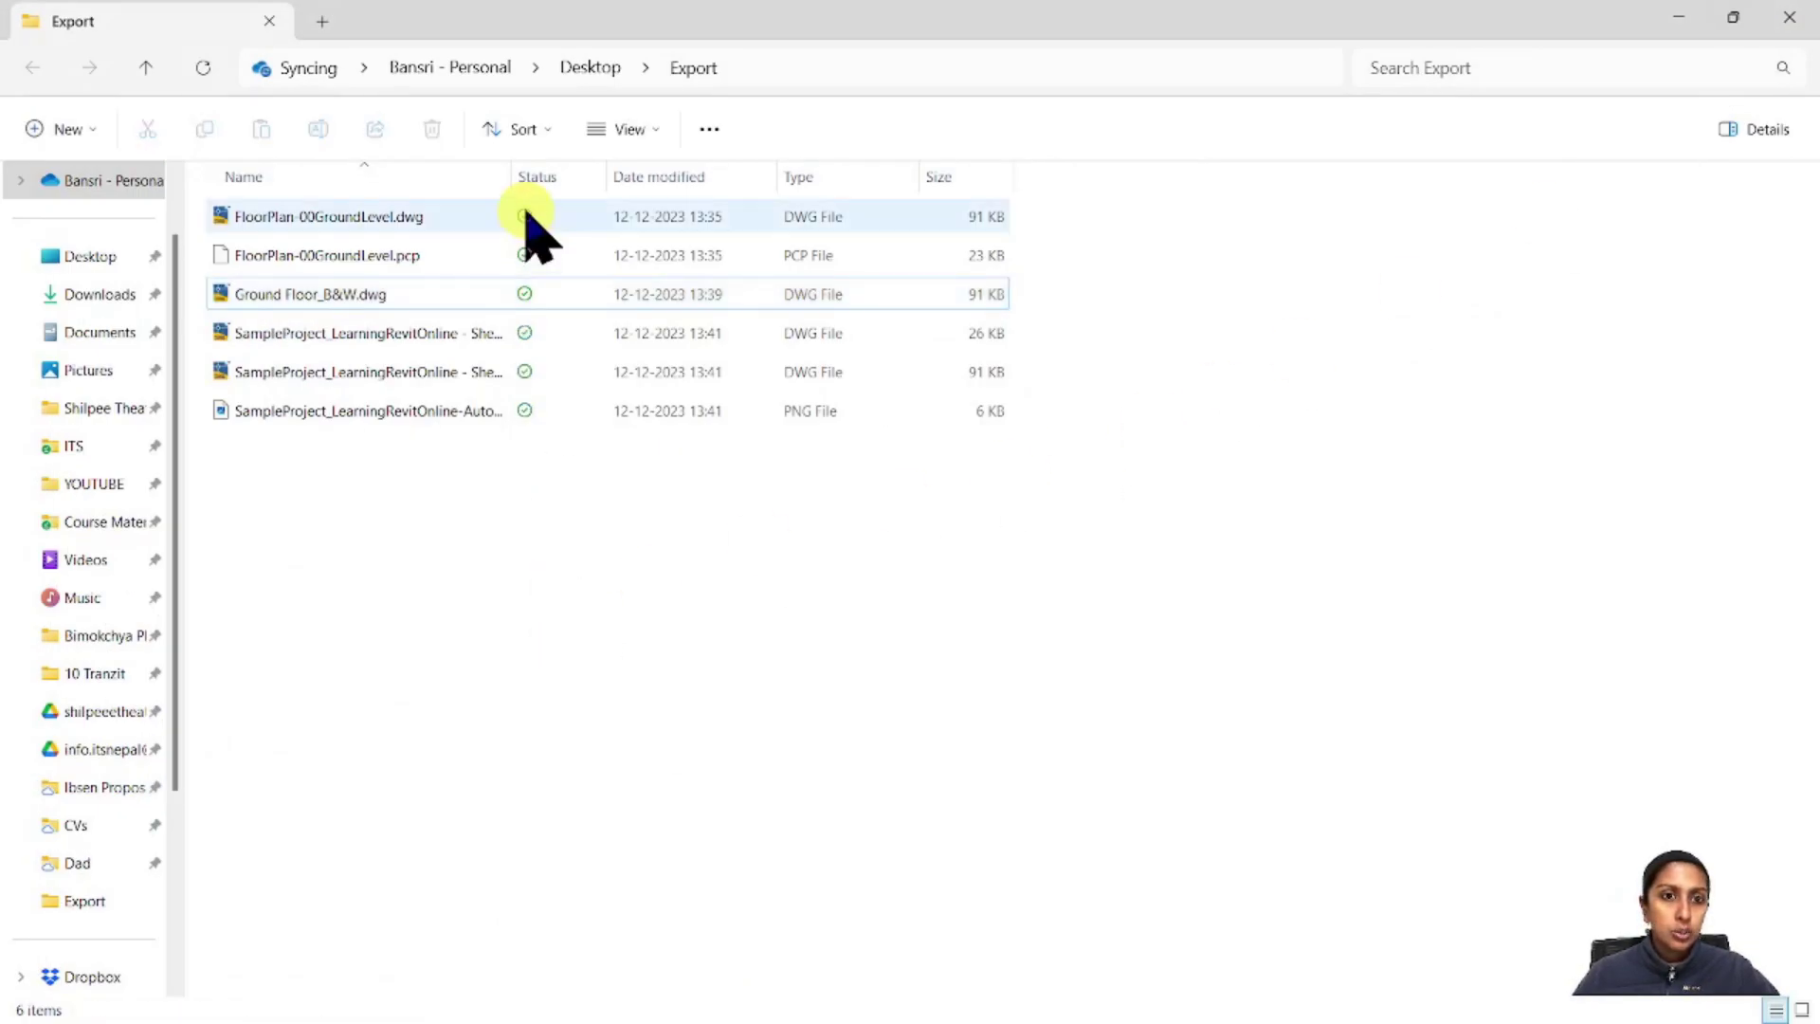
pyautogui.moveTo(513, 177); pyautogui.dragTo(1068, 184)
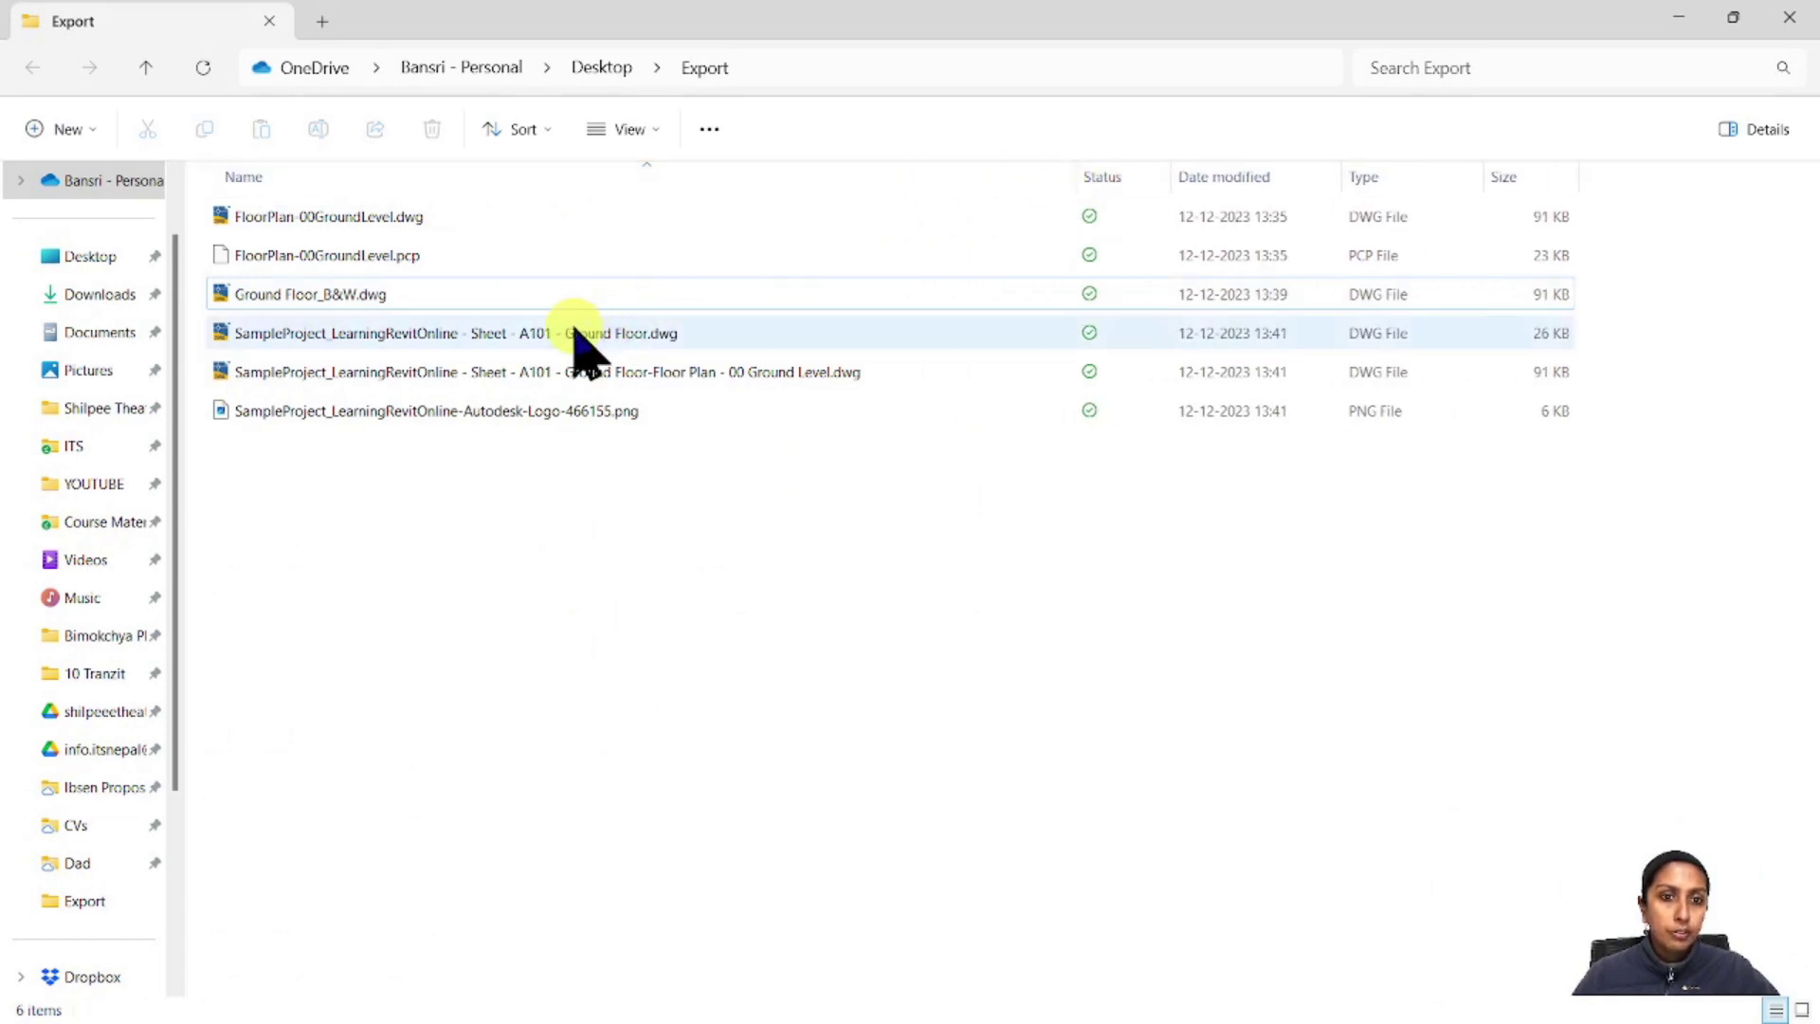
pyautogui.click(588, 341)
pyautogui.click(432, 376)
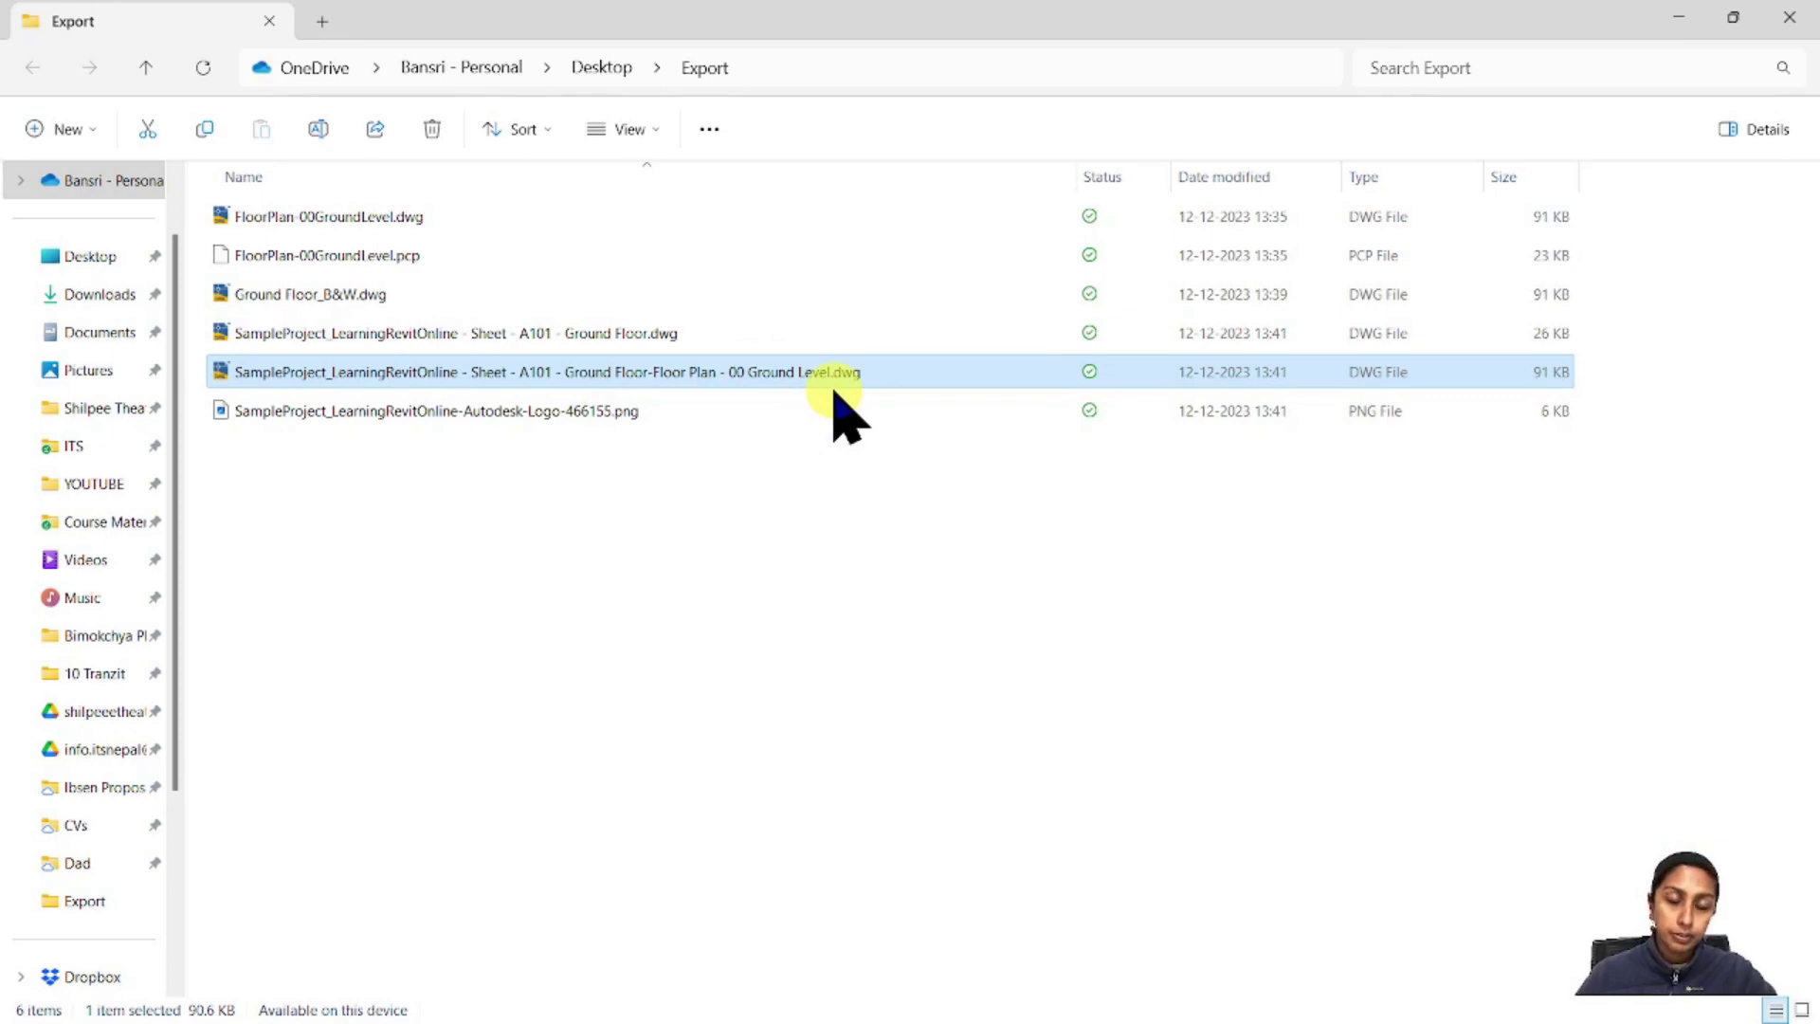
# Open SampleProject_LearningRevitOnline - Sheet - A101 - Ground Floor.dwg in AutoCAD and view the sheet layout
pyautogui.doubleClick(626, 332)
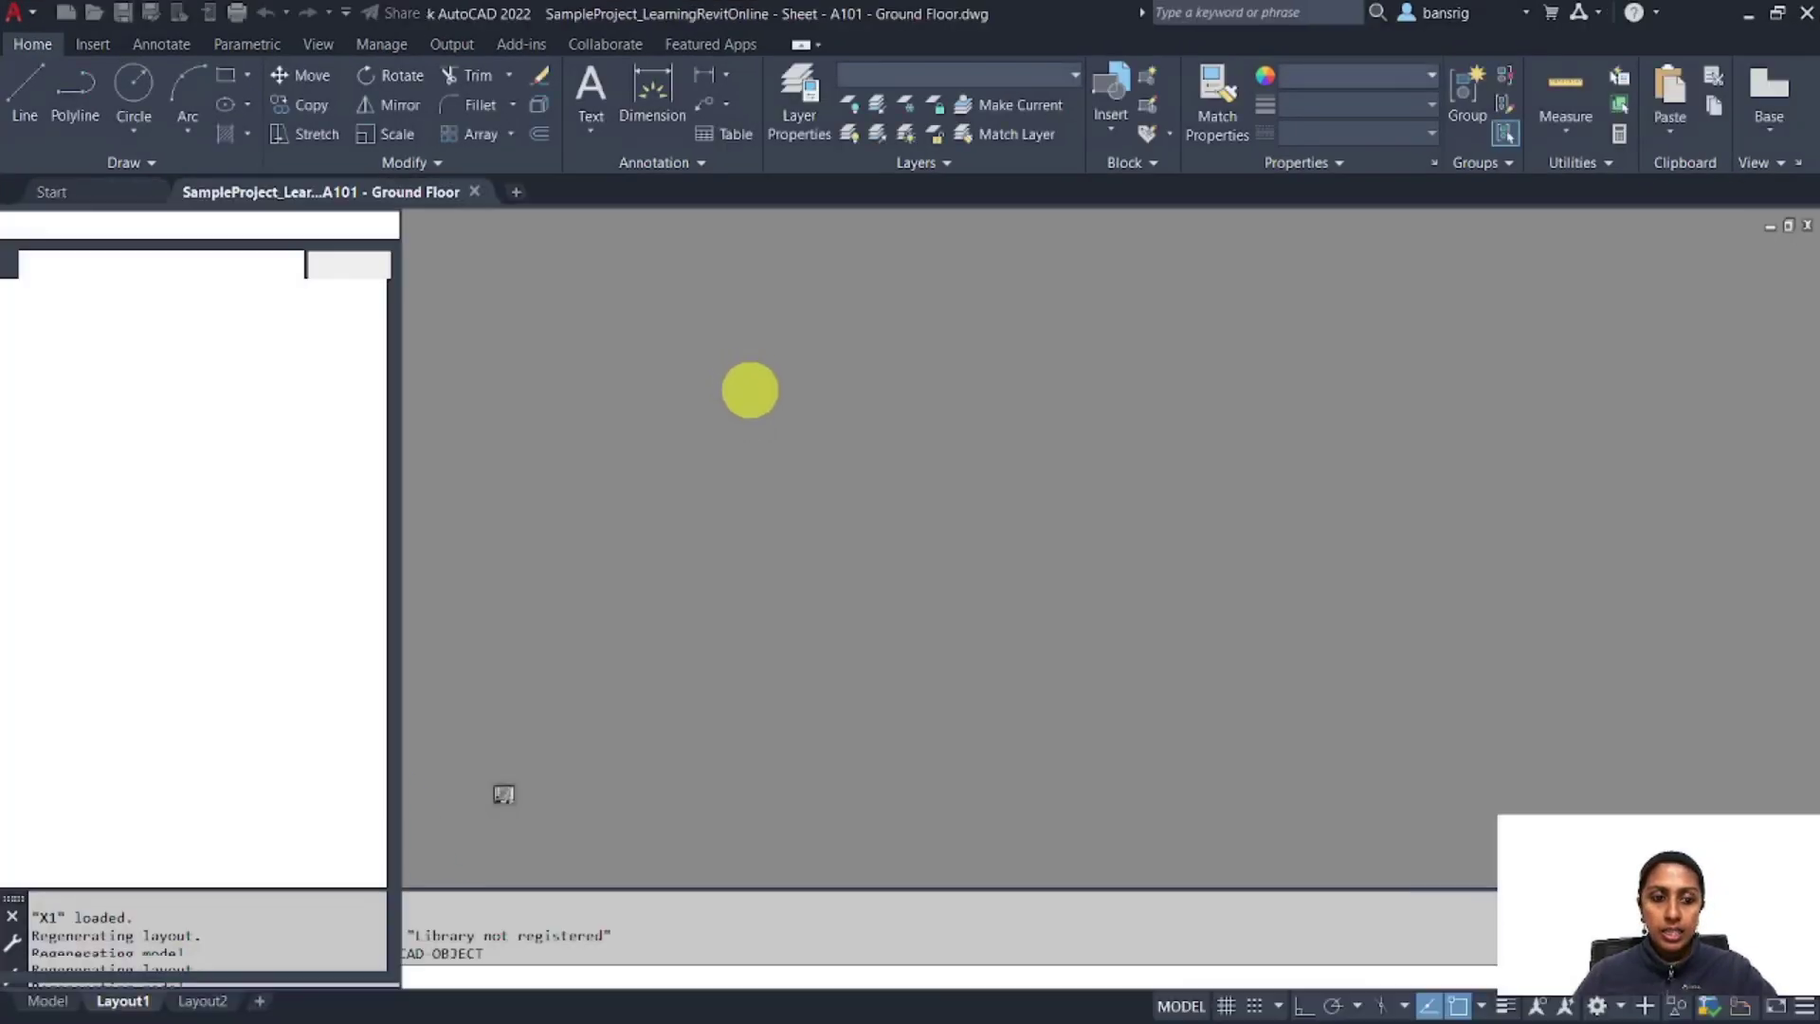
pyautogui.write('ez')
pyautogui.press('Return')
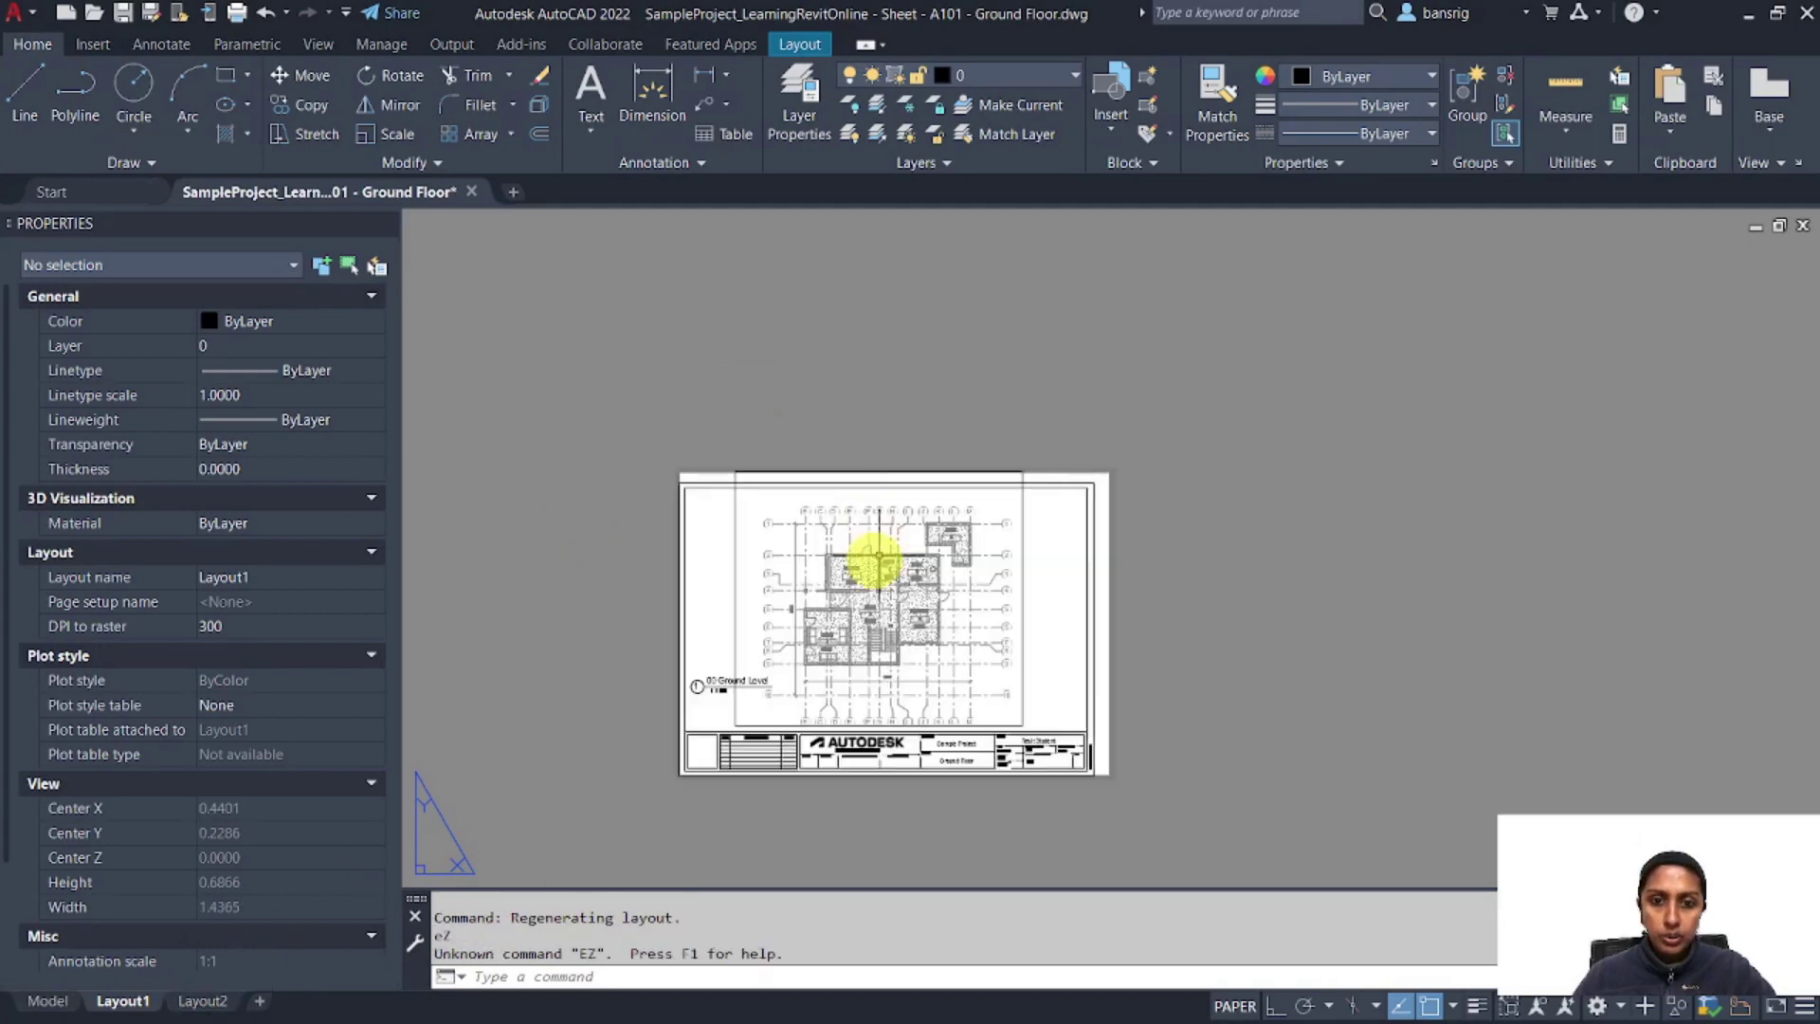
pyautogui.moveTo(874, 562); pyautogui.dragTo(875, 474, button='middle')
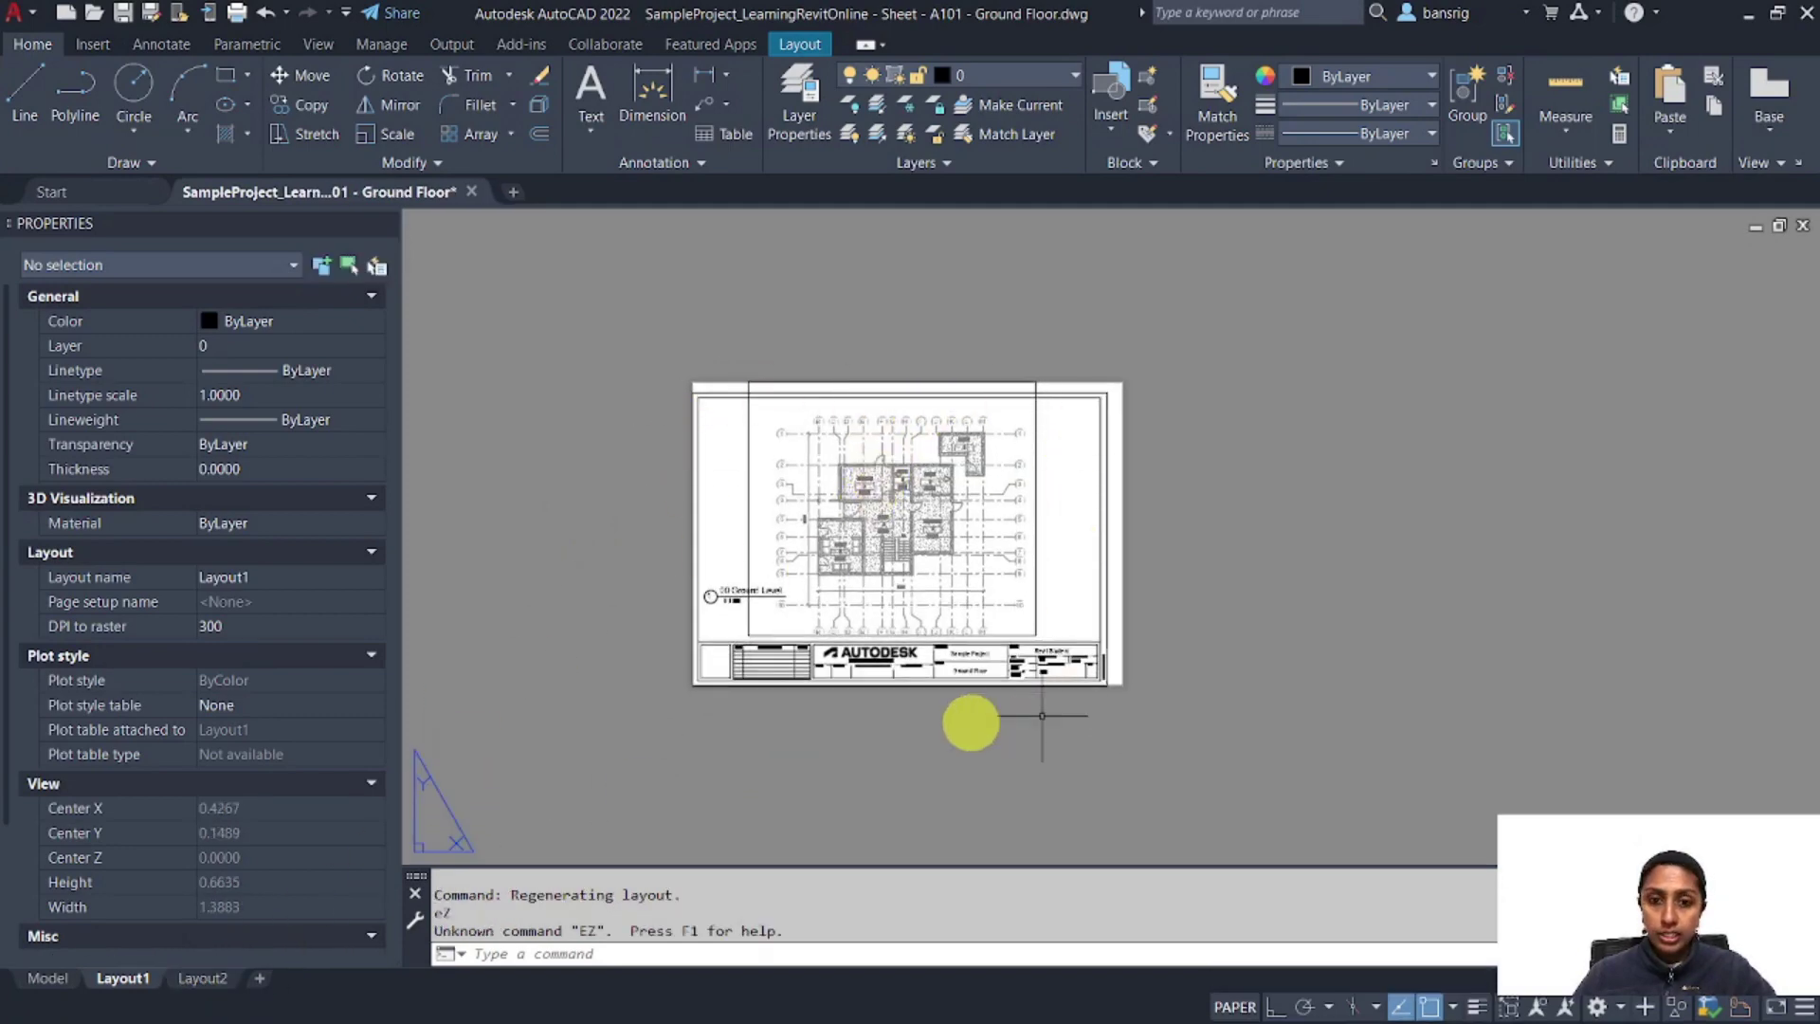
pyautogui.scroll(2, 849, 710)
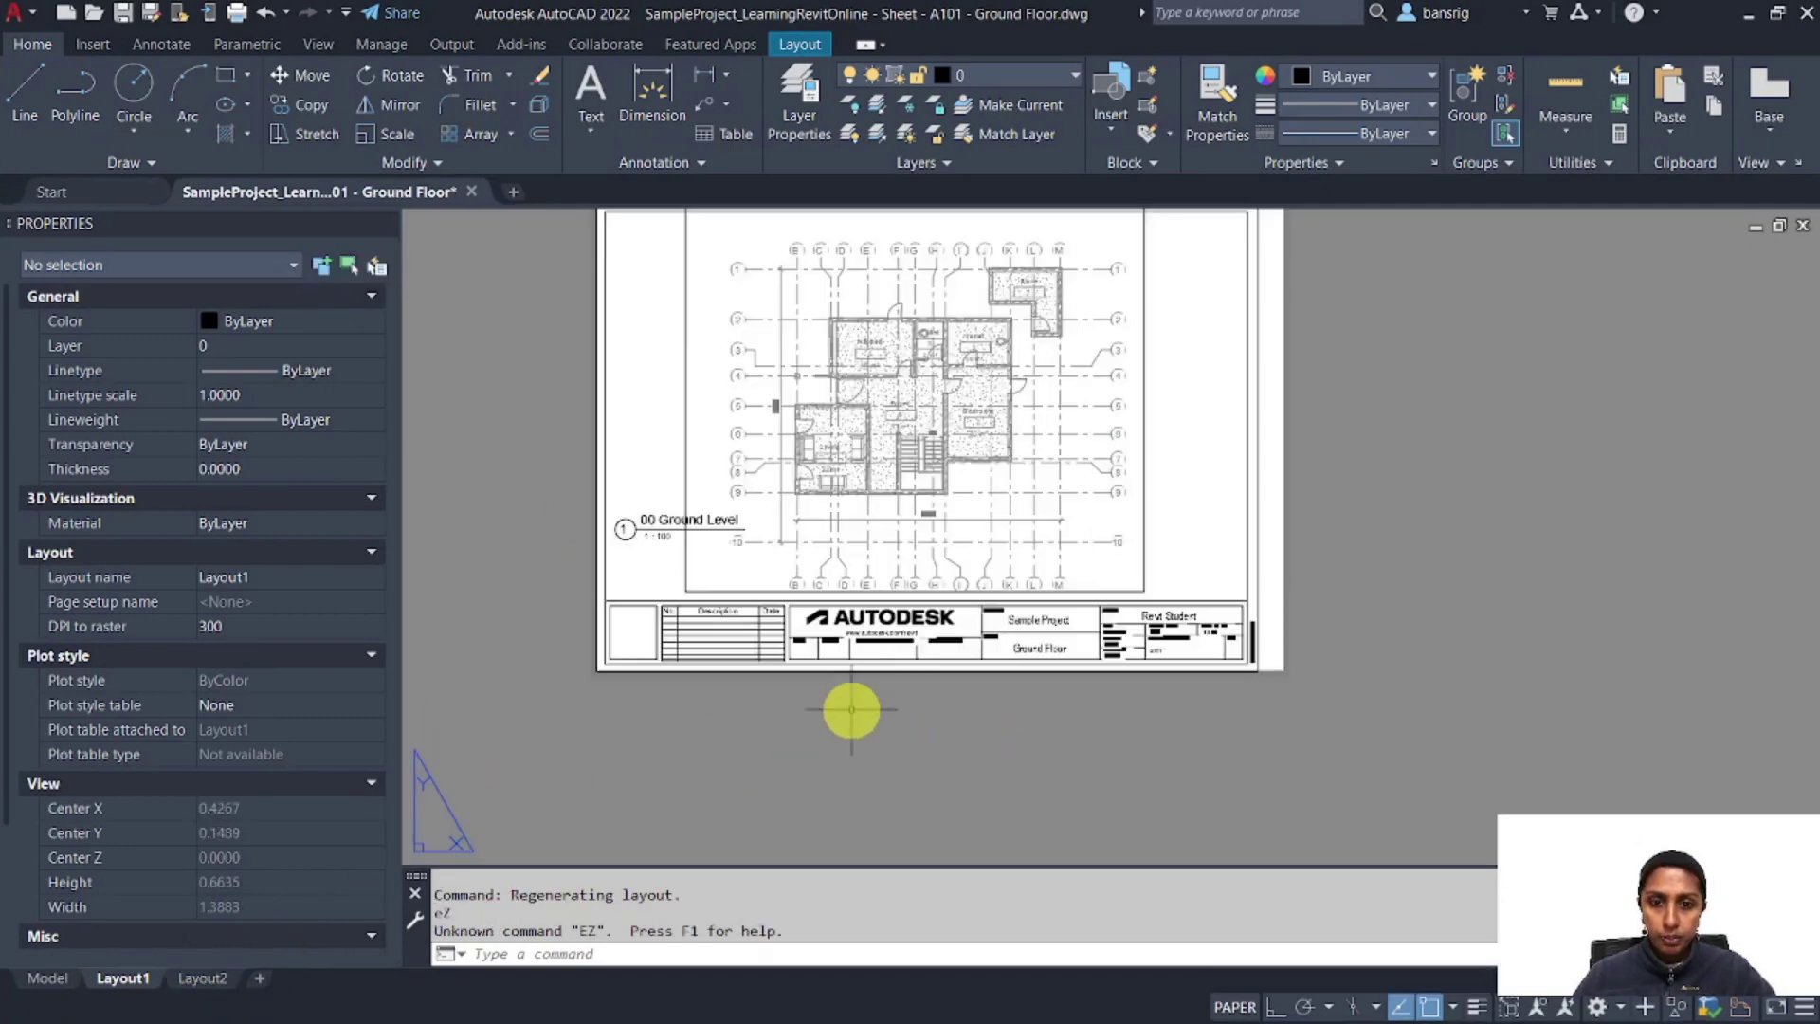
# Inspect the sheet's viewport and the externally referenced floor plan inside it, try editing the reference in place, and close the drawing
pyautogui.click(683, 377)
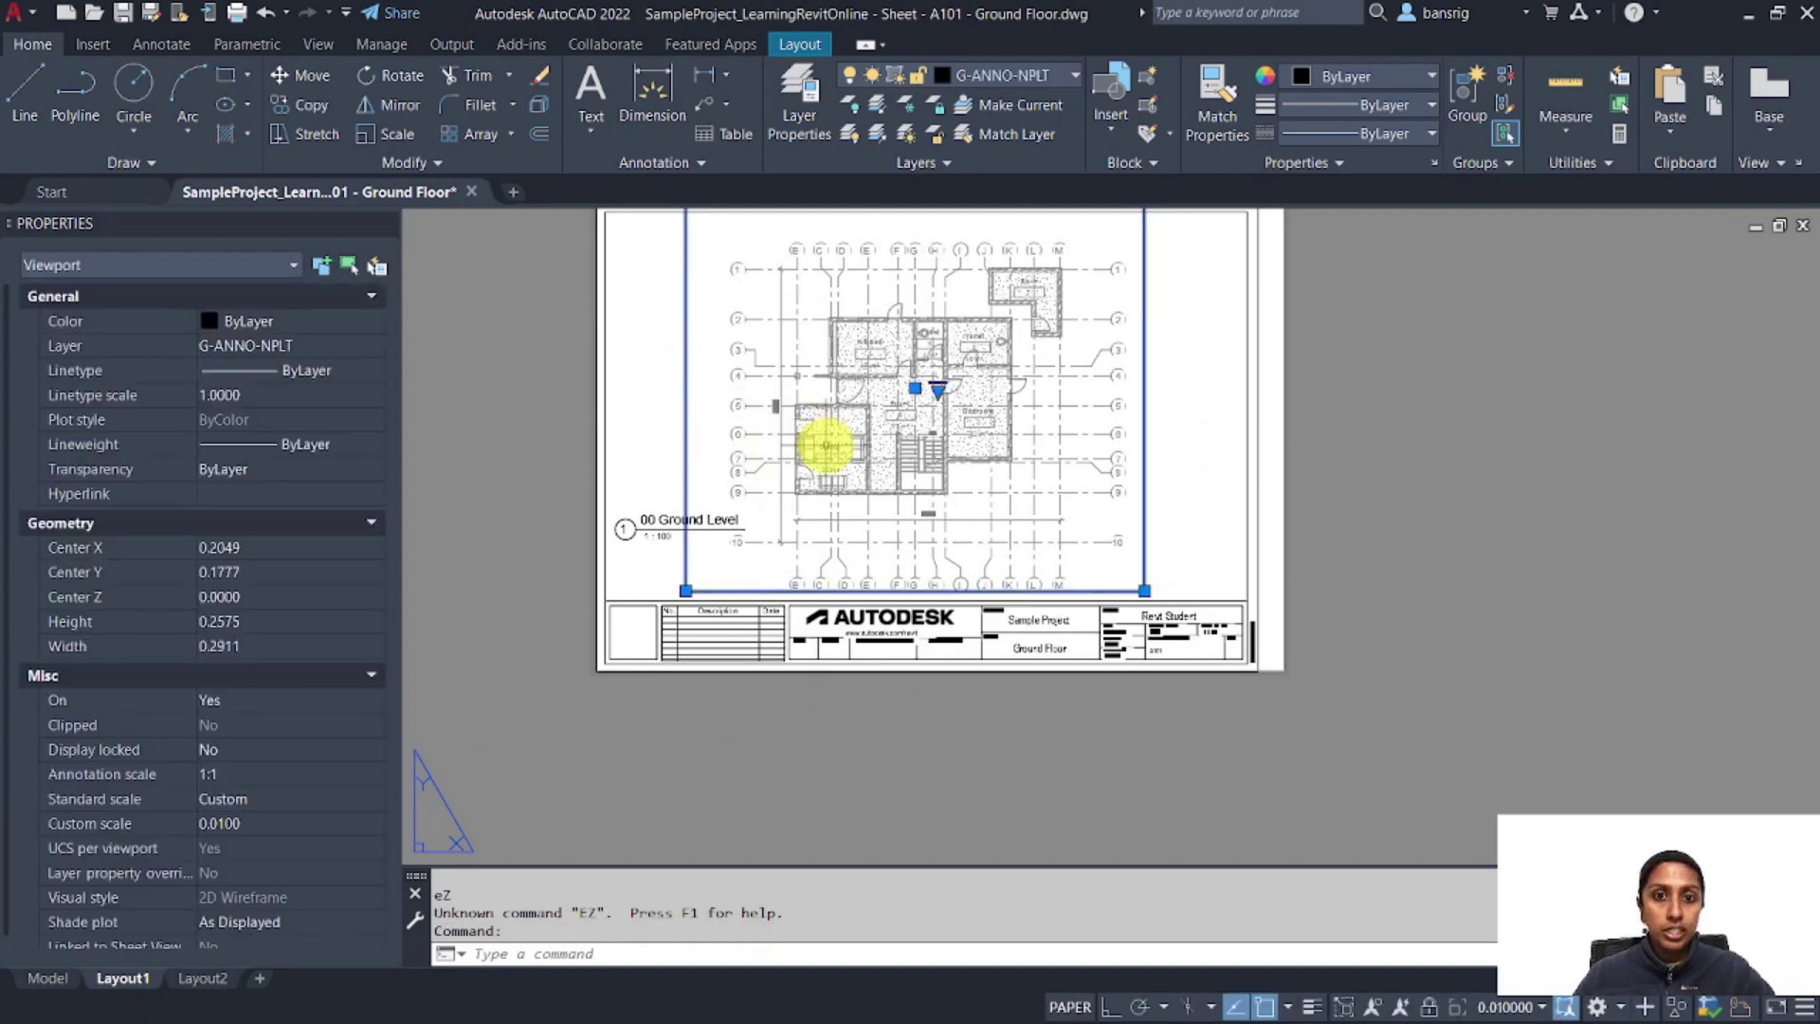
pyautogui.click(50, 977)
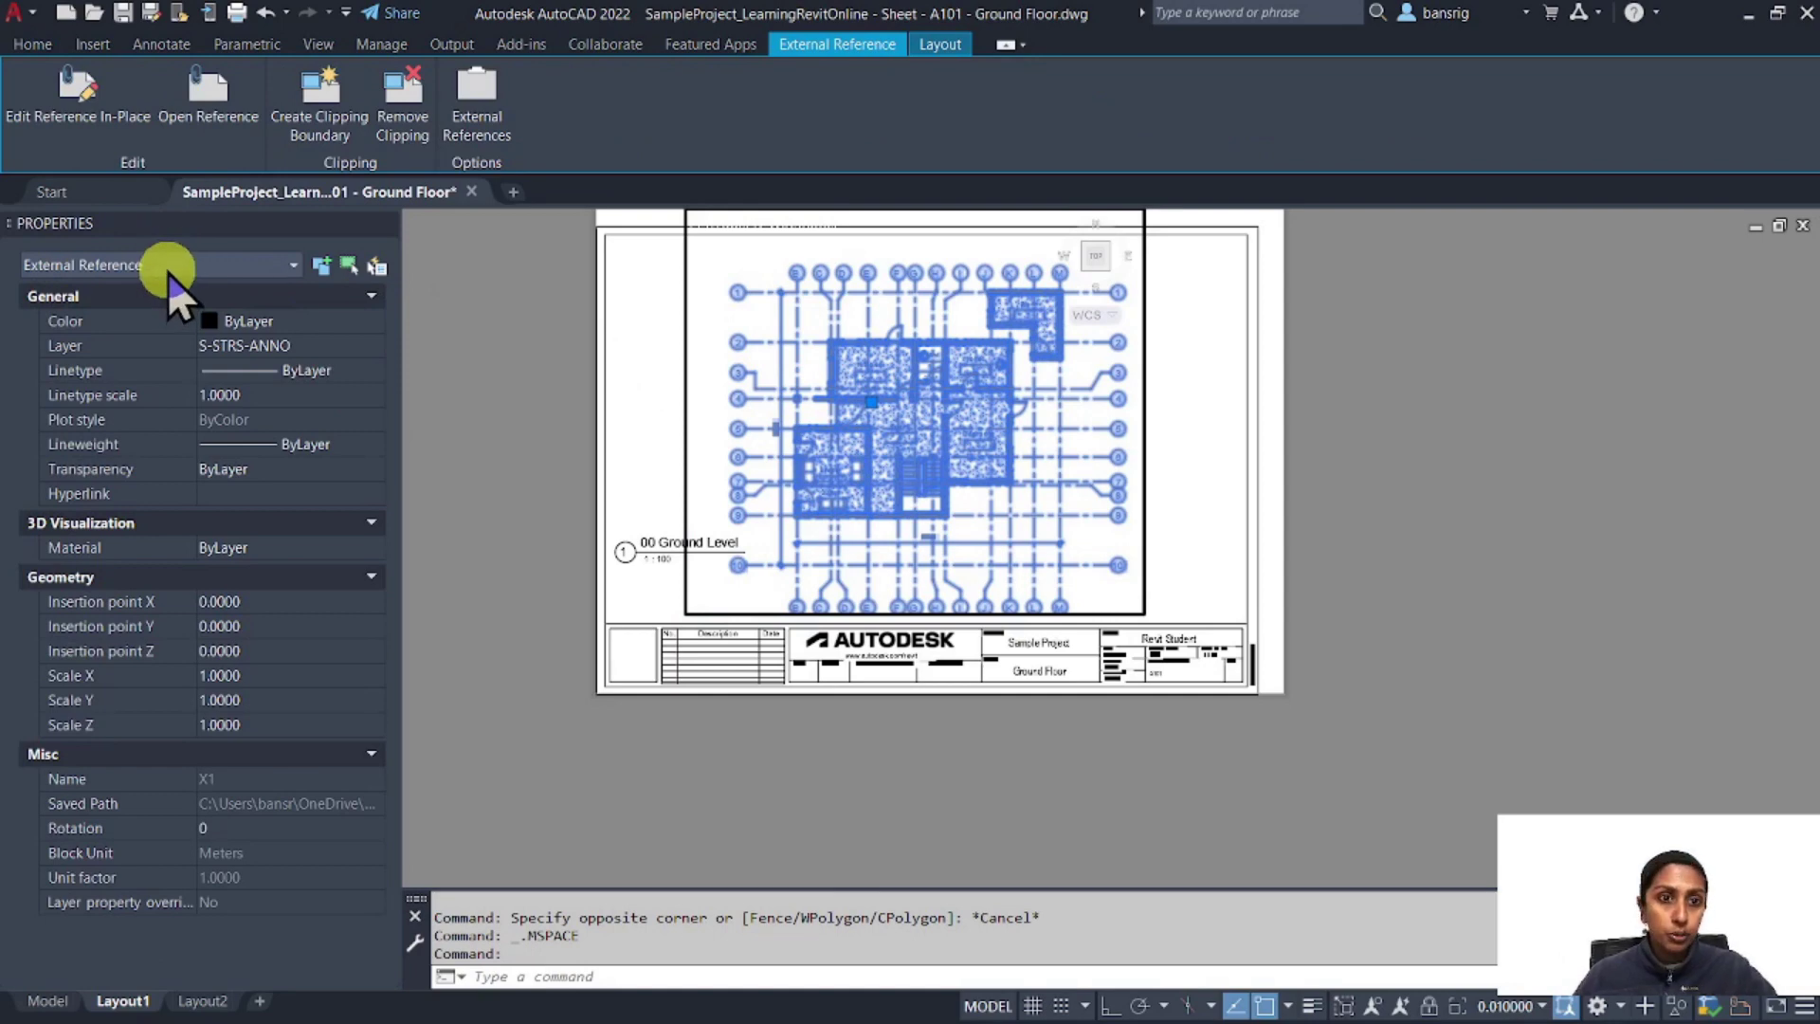
pyautogui.doubleClick(537, 406)
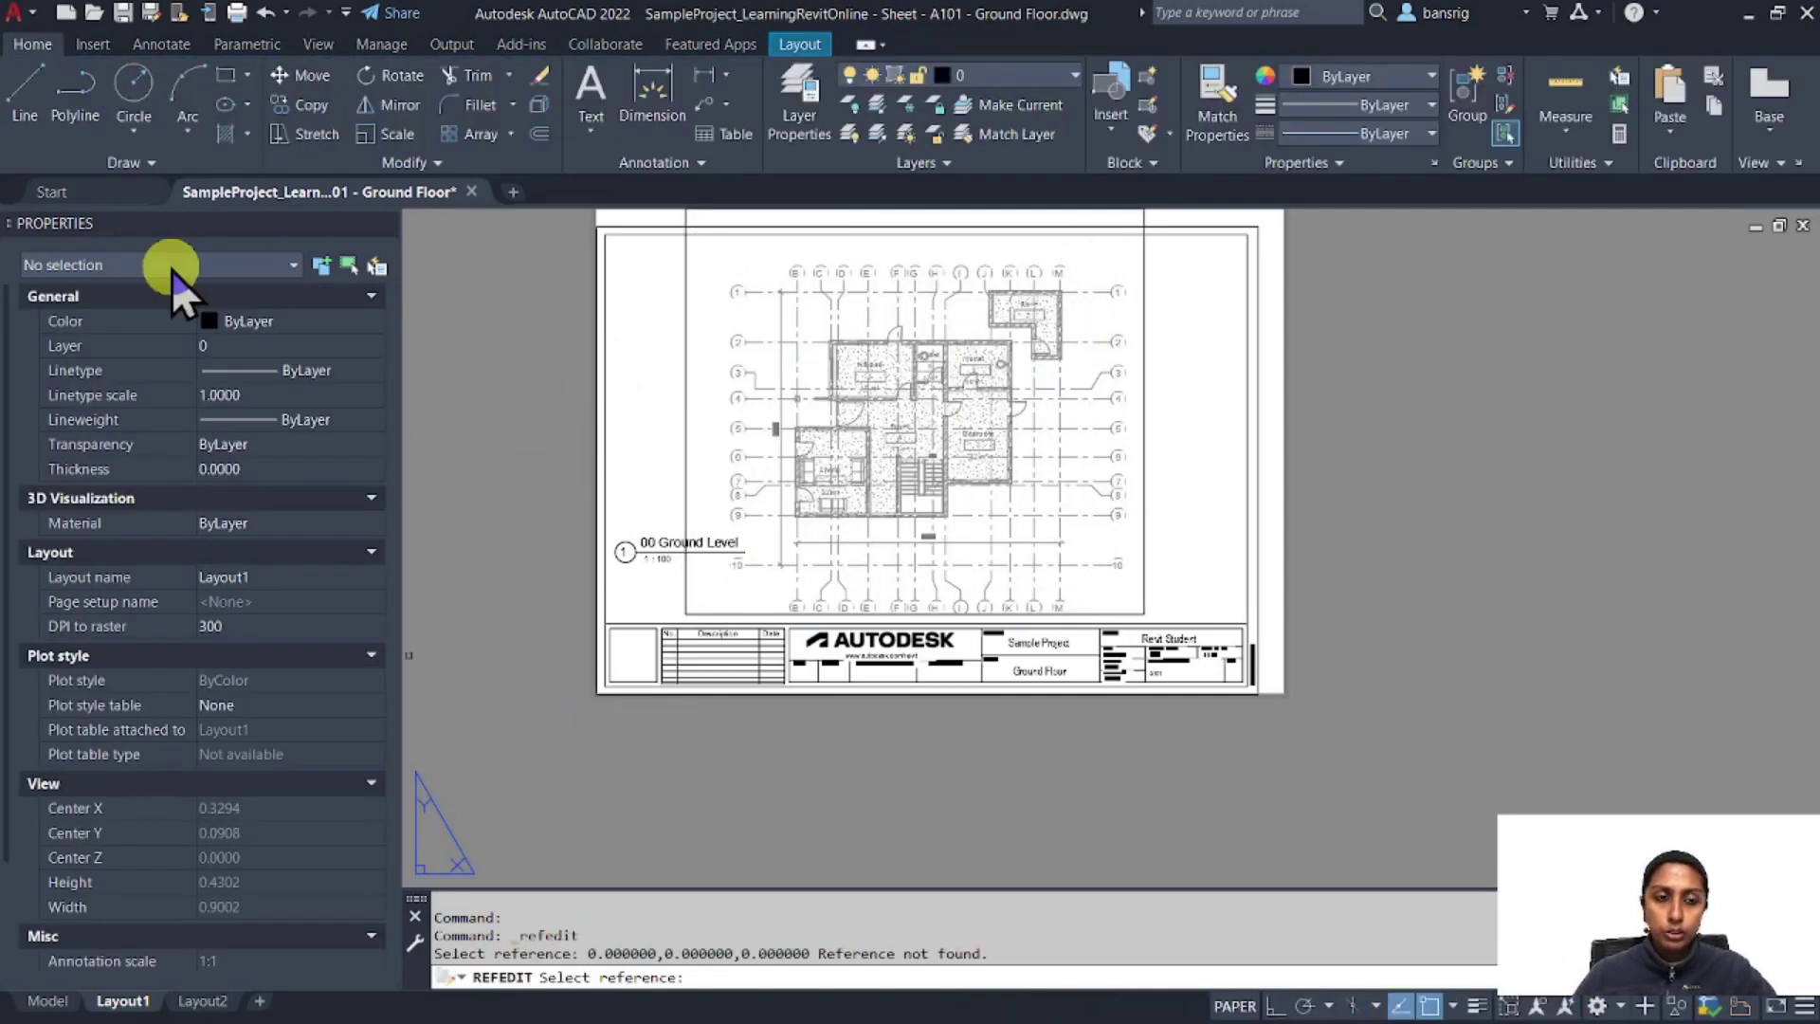
pyautogui.click(471, 192)
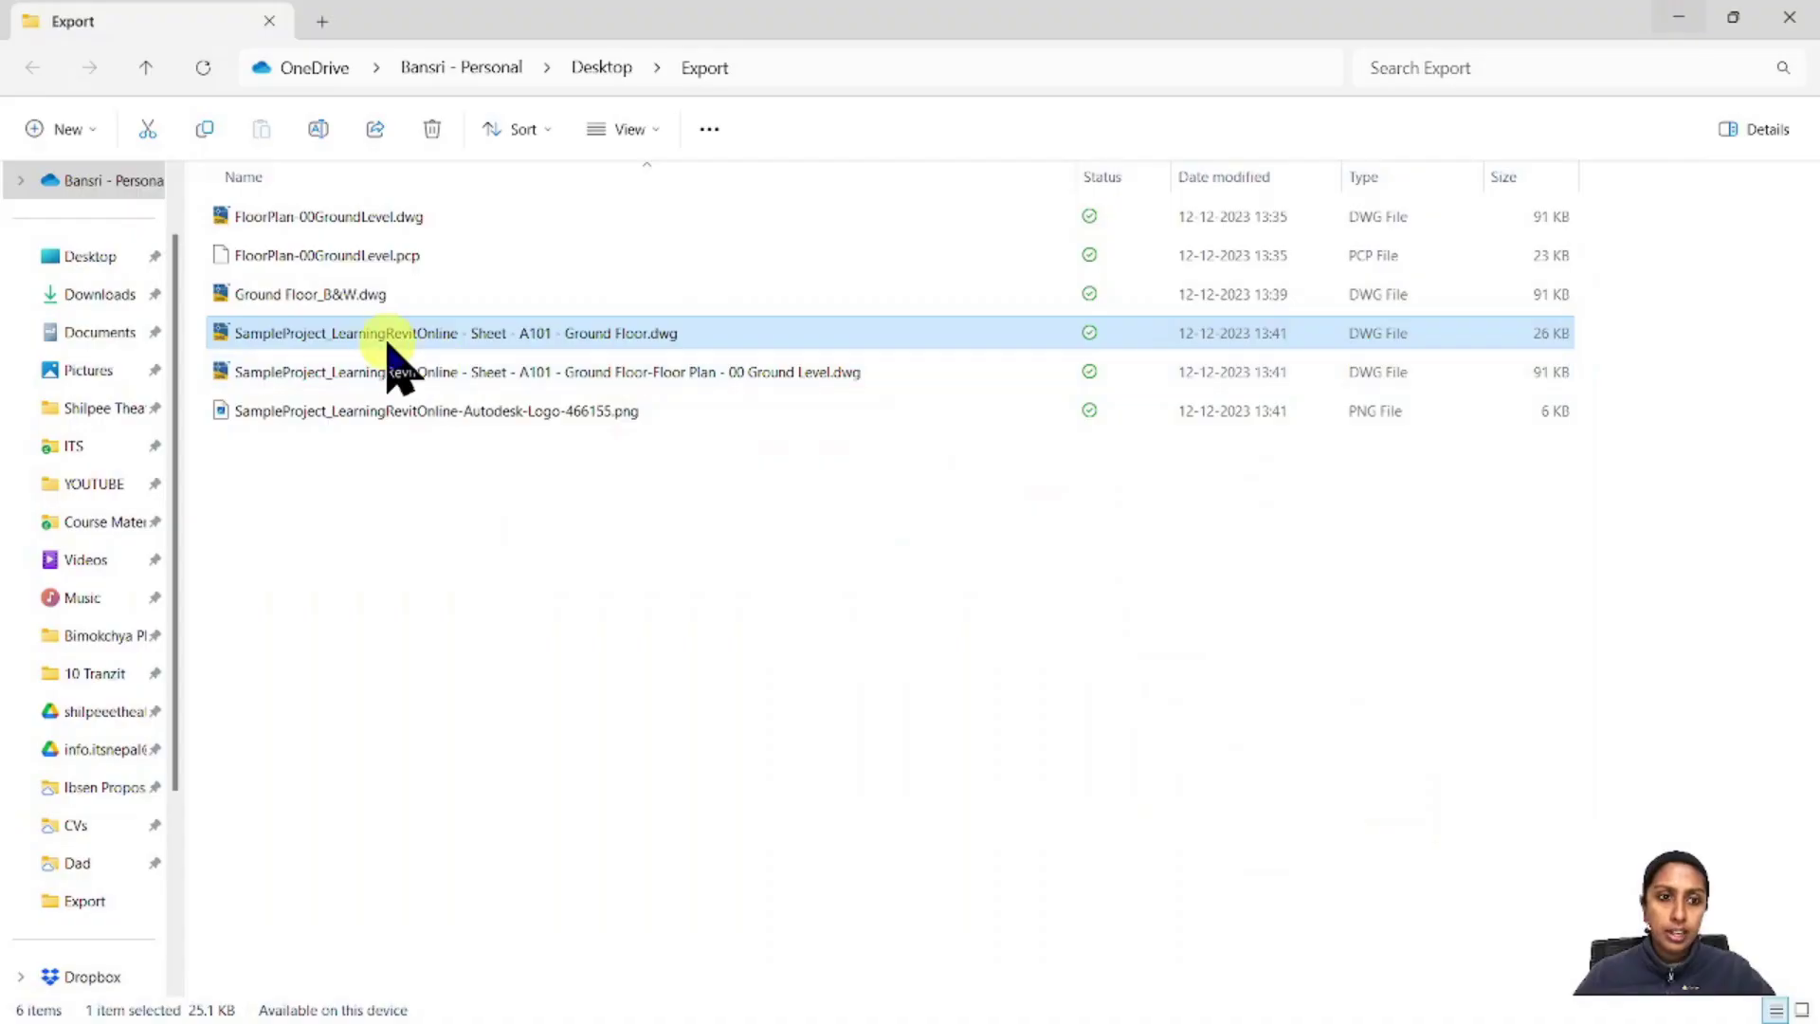
# Open the separate Floor Plan - 00 Ground Level DWG from the Export folder and view the plan
pyautogui.click(442, 372)
pyautogui.click(442, 373)
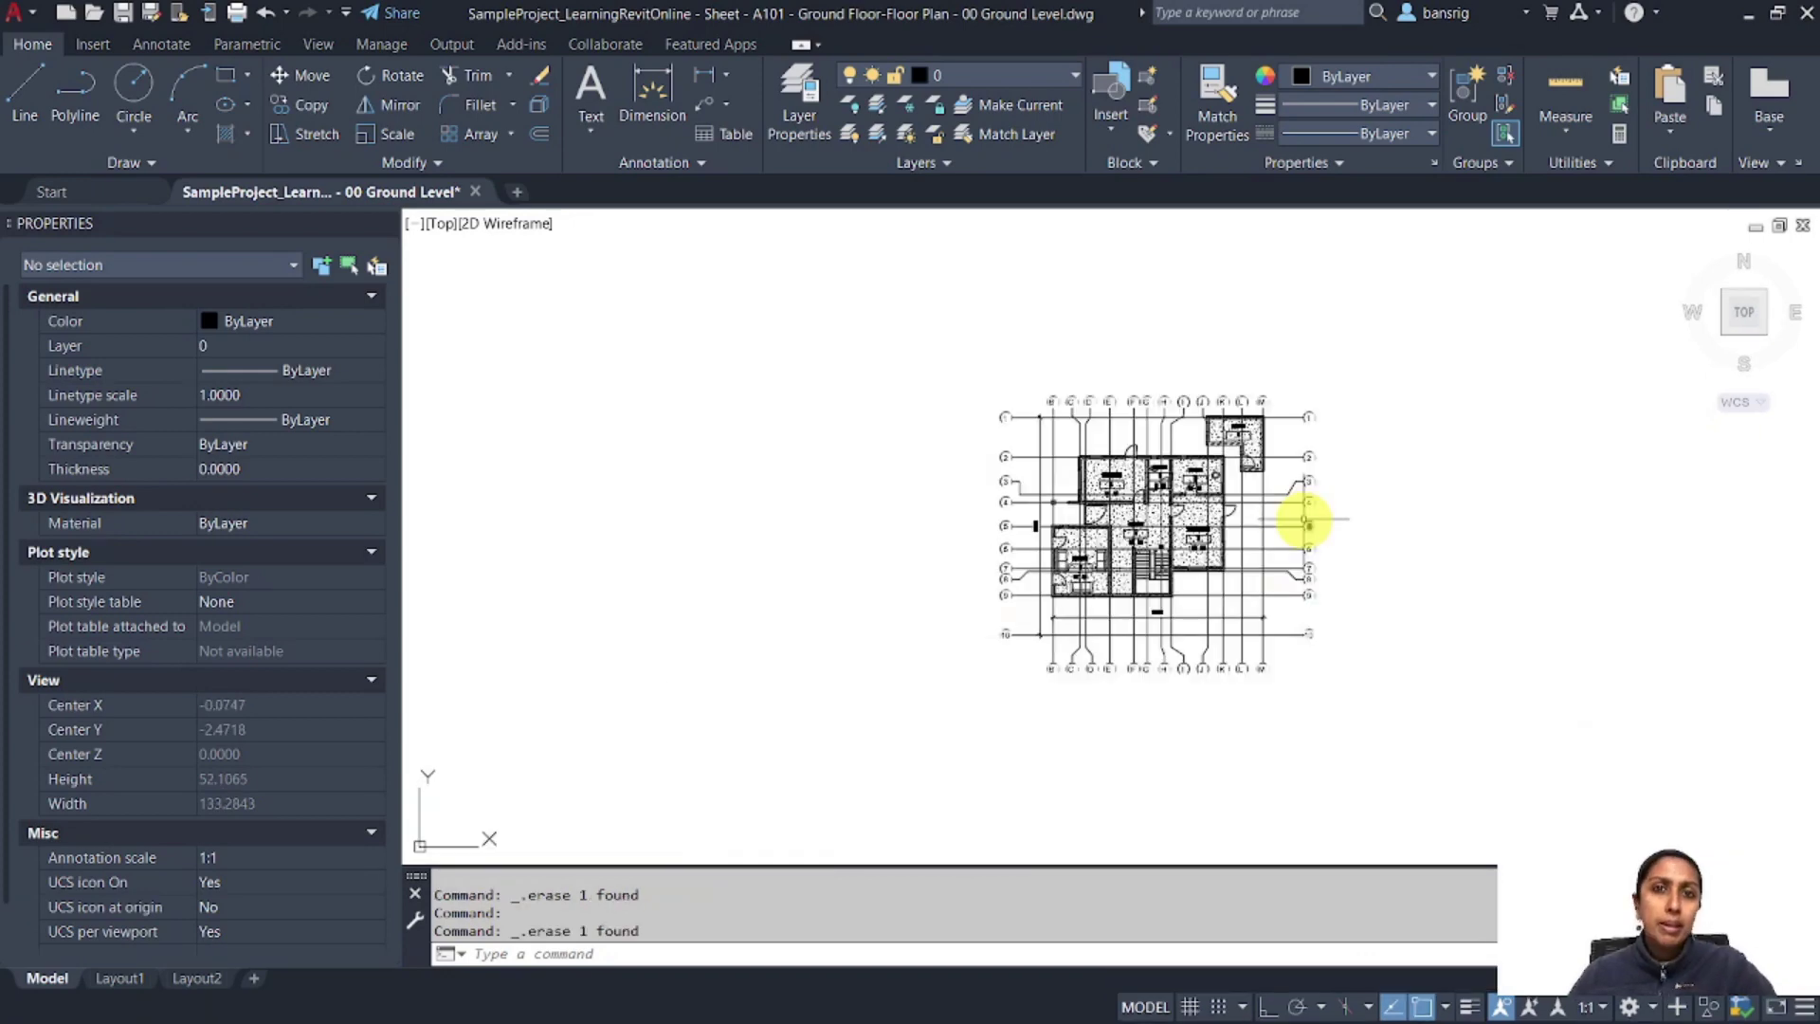
pyautogui.scroll(5, 1294, 520)
pyautogui.scroll(-6, 1291, 522)
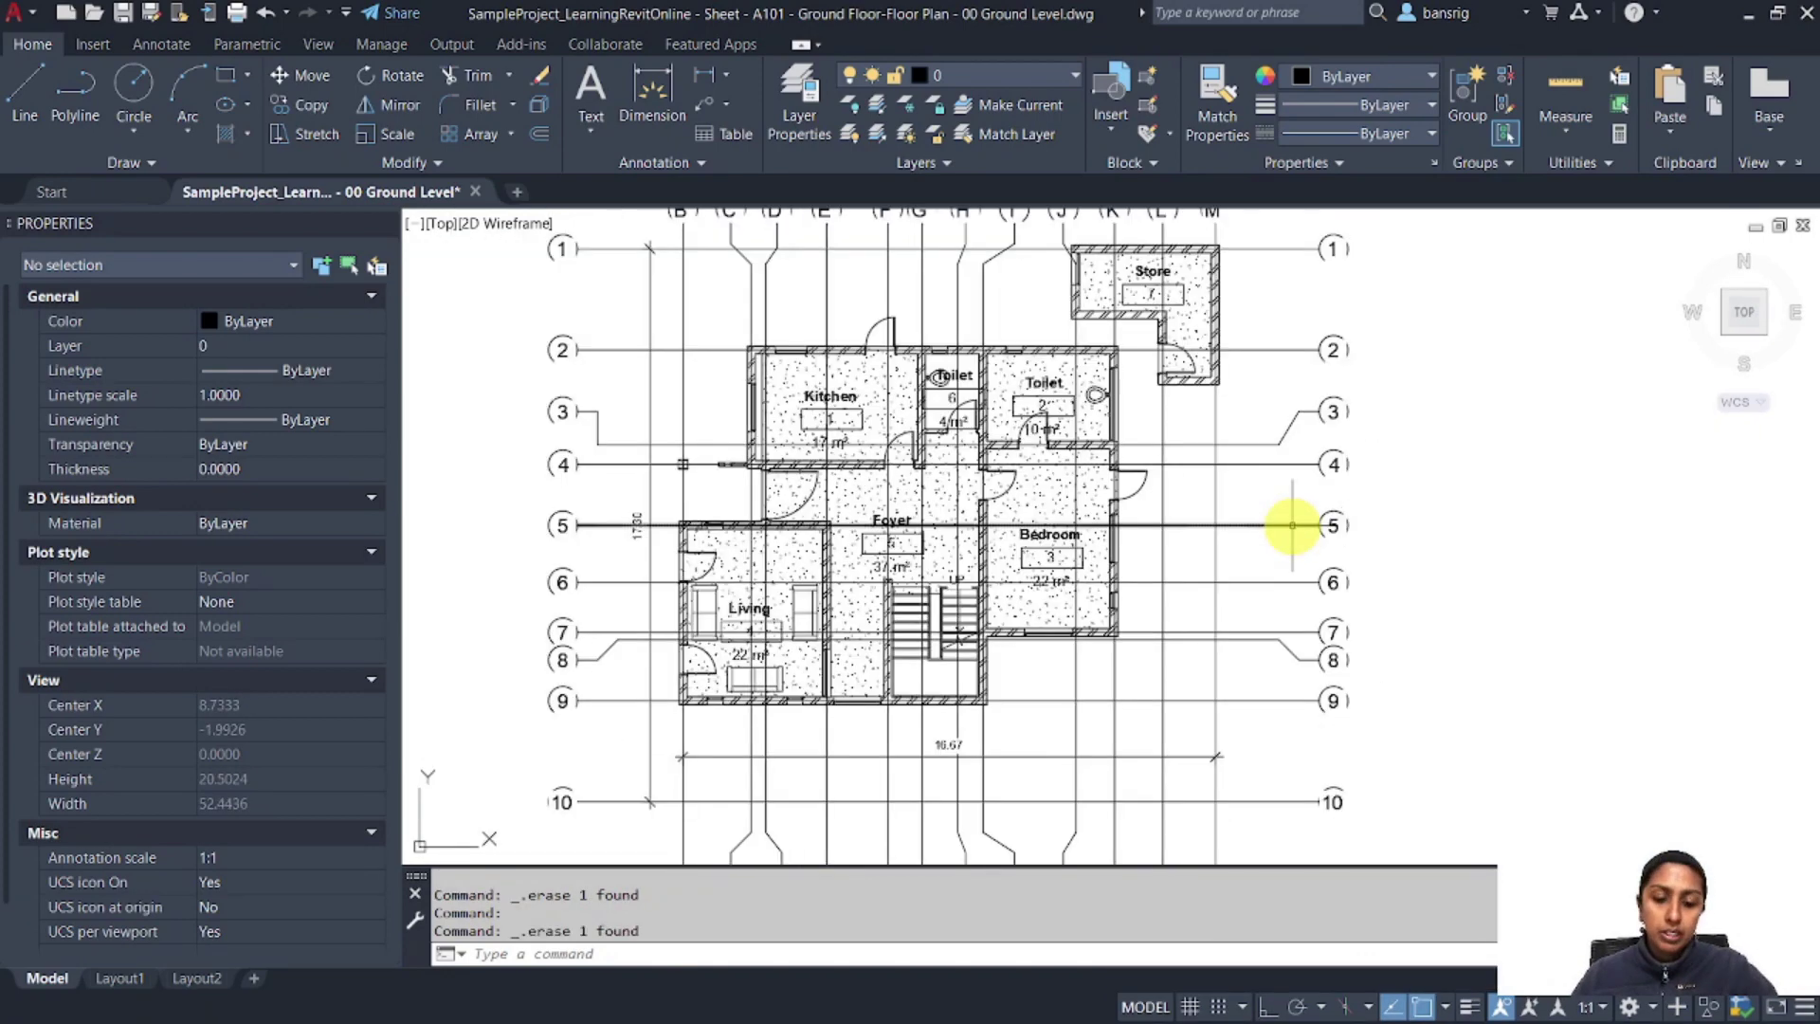
# Draw a nearly horizontal line about 20.2 units long just below grid line 10 and save the floor plan drawing
pyautogui.write('L')
pyautogui.press('Return')
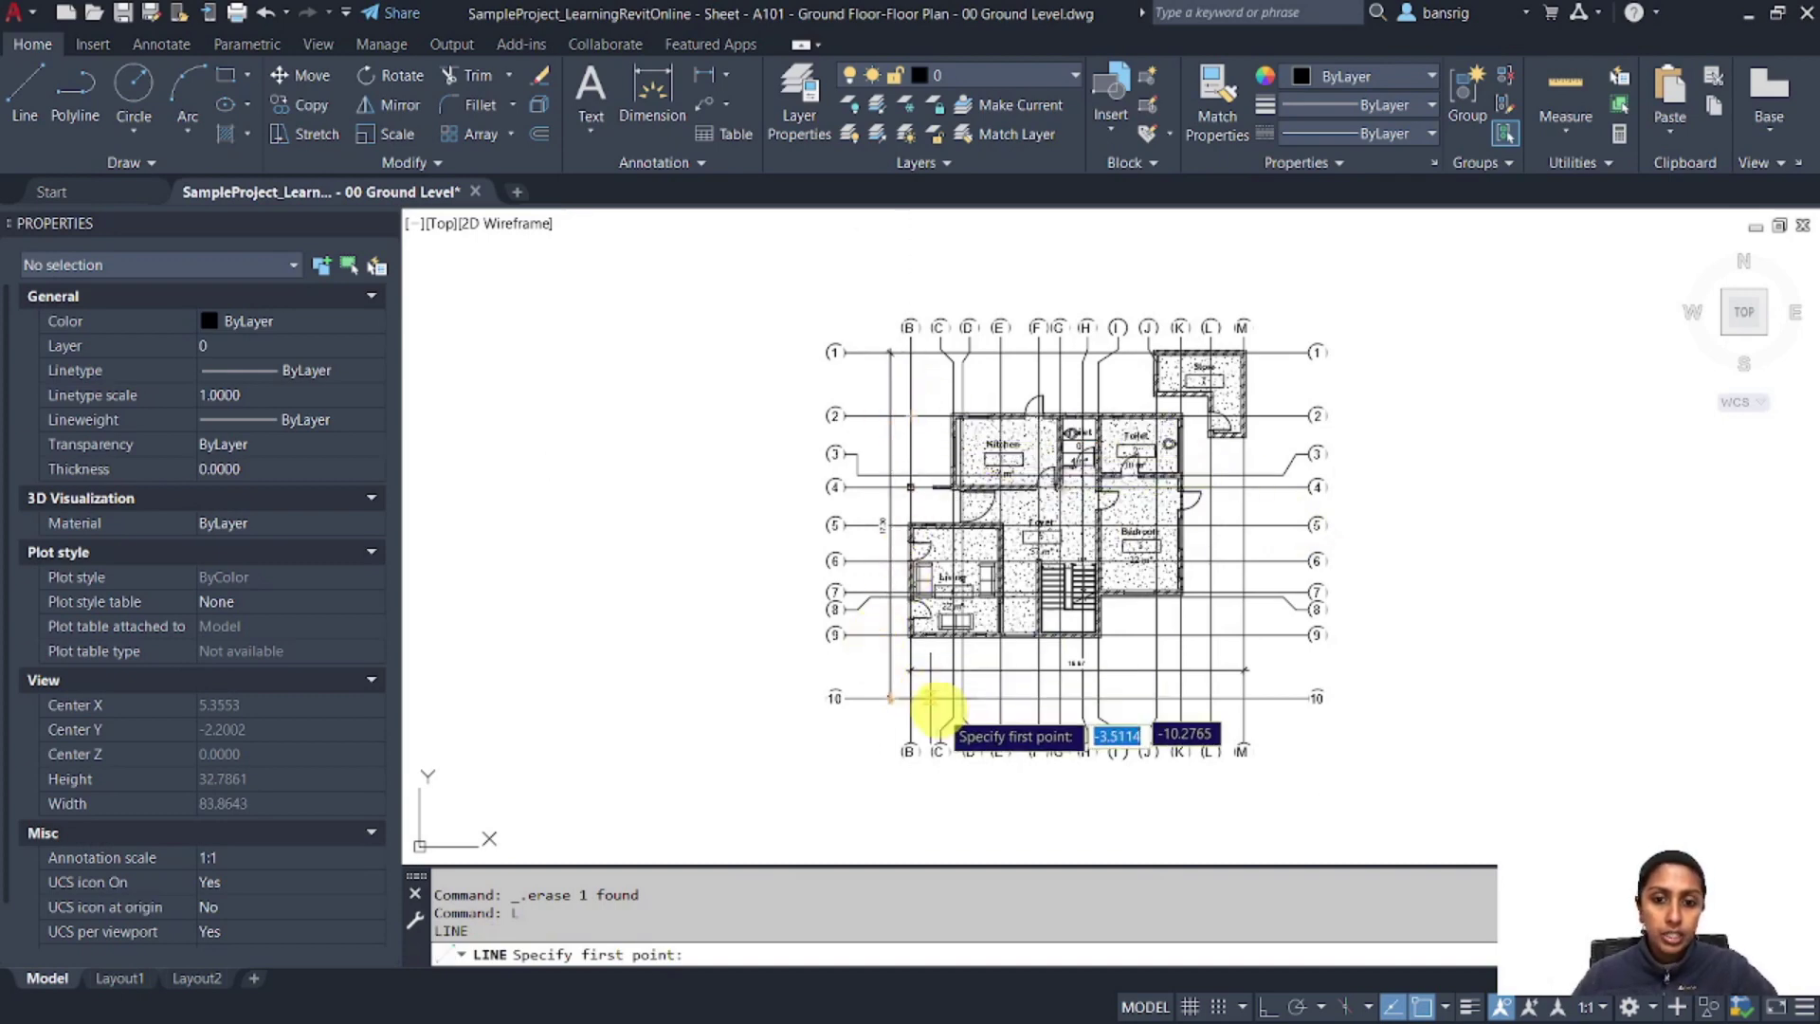
pyautogui.scroll(4, 940, 711)
pyautogui.click(739, 724)
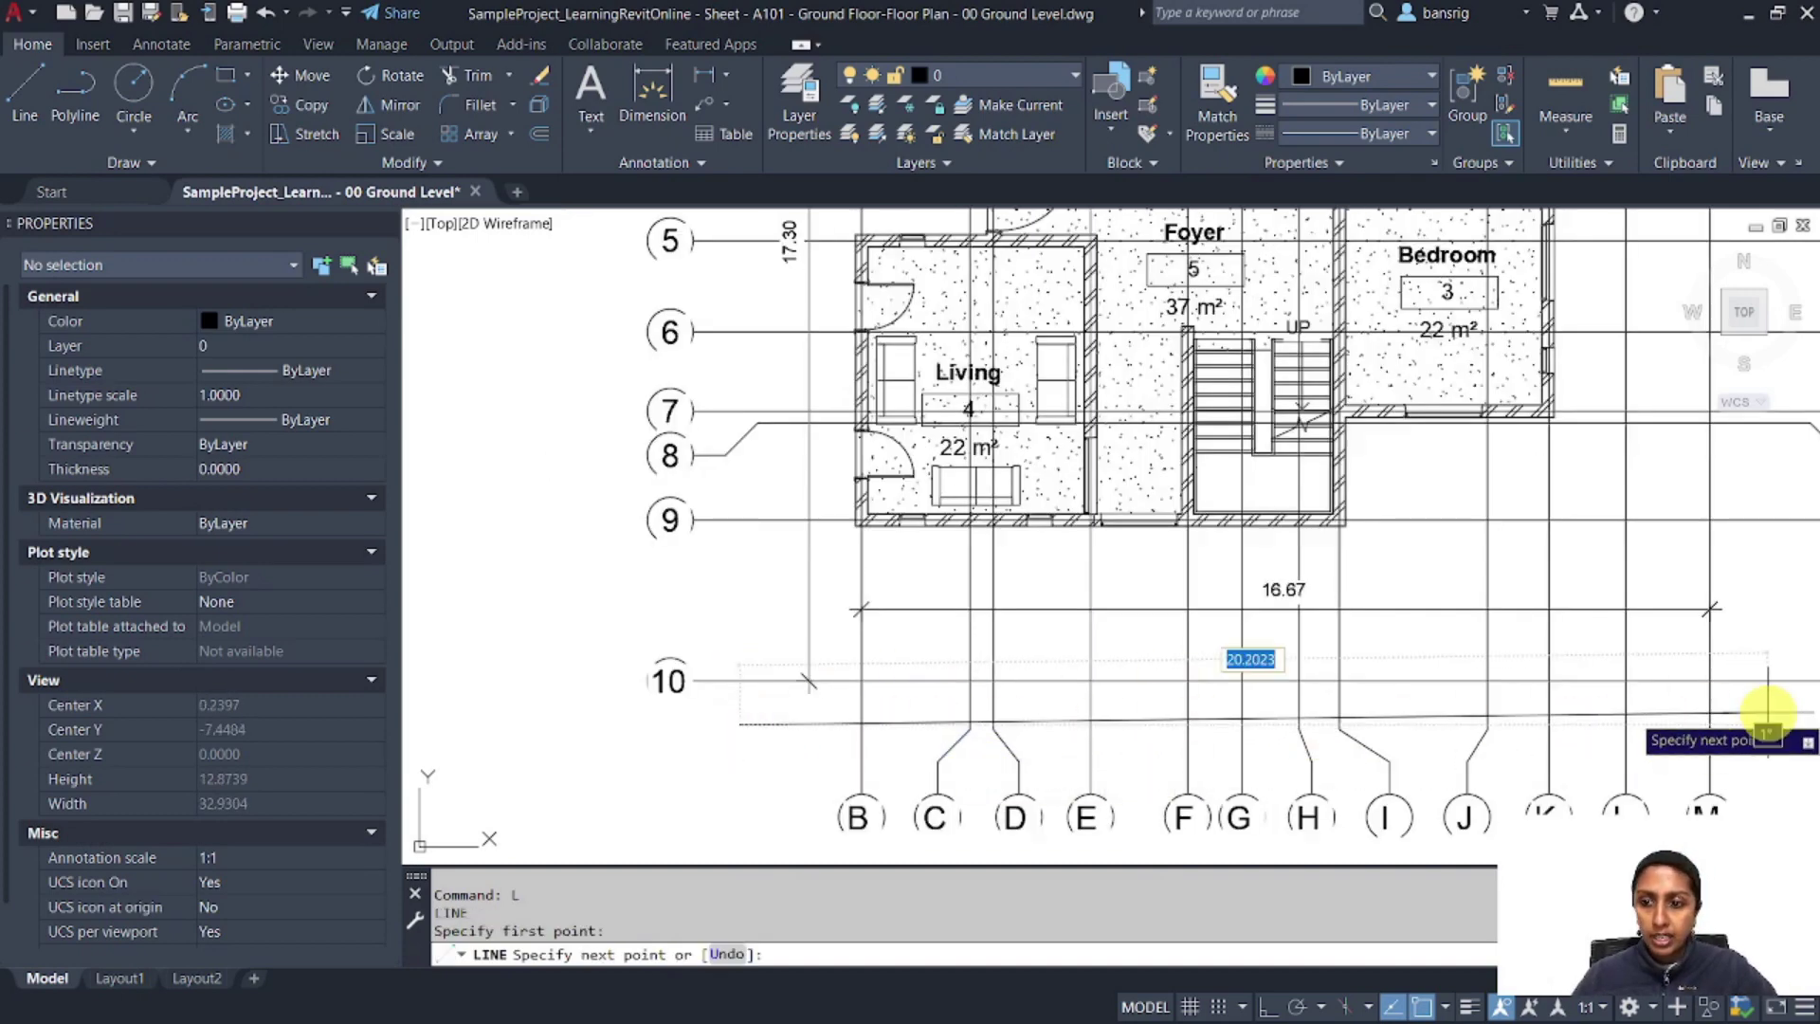
pyautogui.click(1767, 712)
pyautogui.press('Escape')
pyautogui.press('Escape')
pyautogui.scroll(-2, 723, 637)
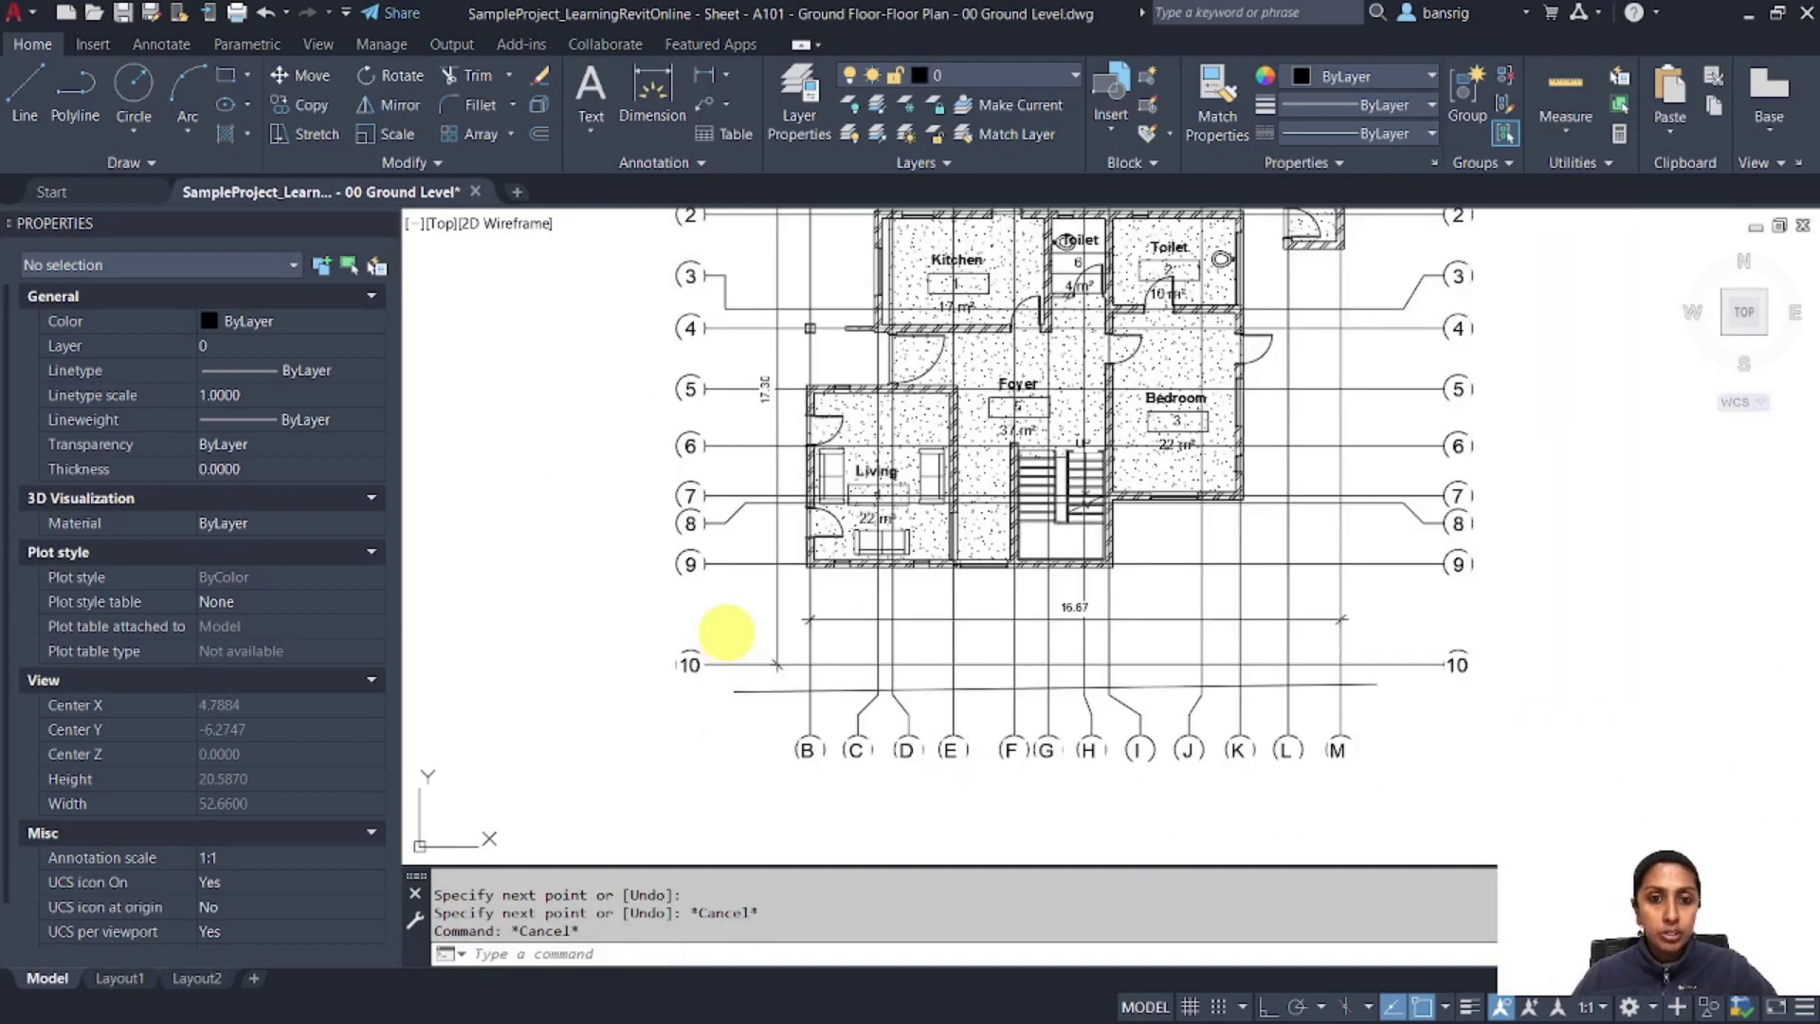
pyautogui.click(123, 13)
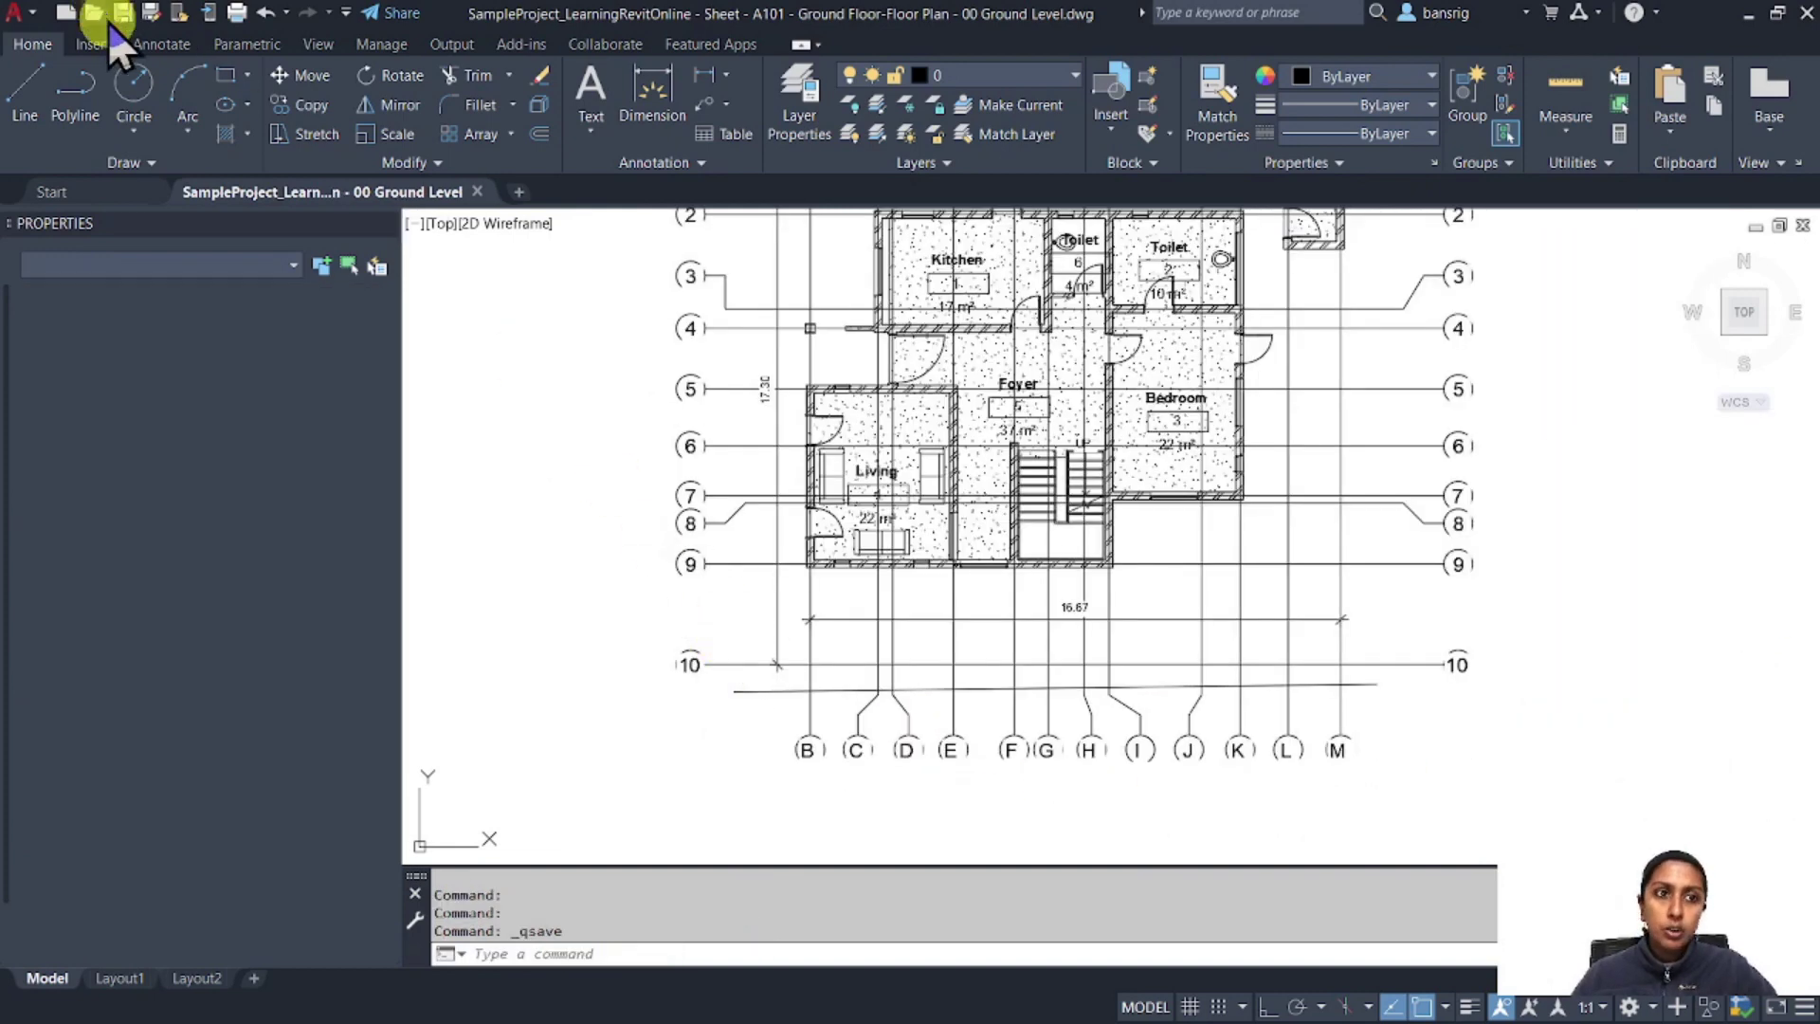
# Open the A101 - Ground Floor sheet DWG from the Export folder and check its referenced plan for the added line
pyautogui.hotkey('ctrl', 'o')
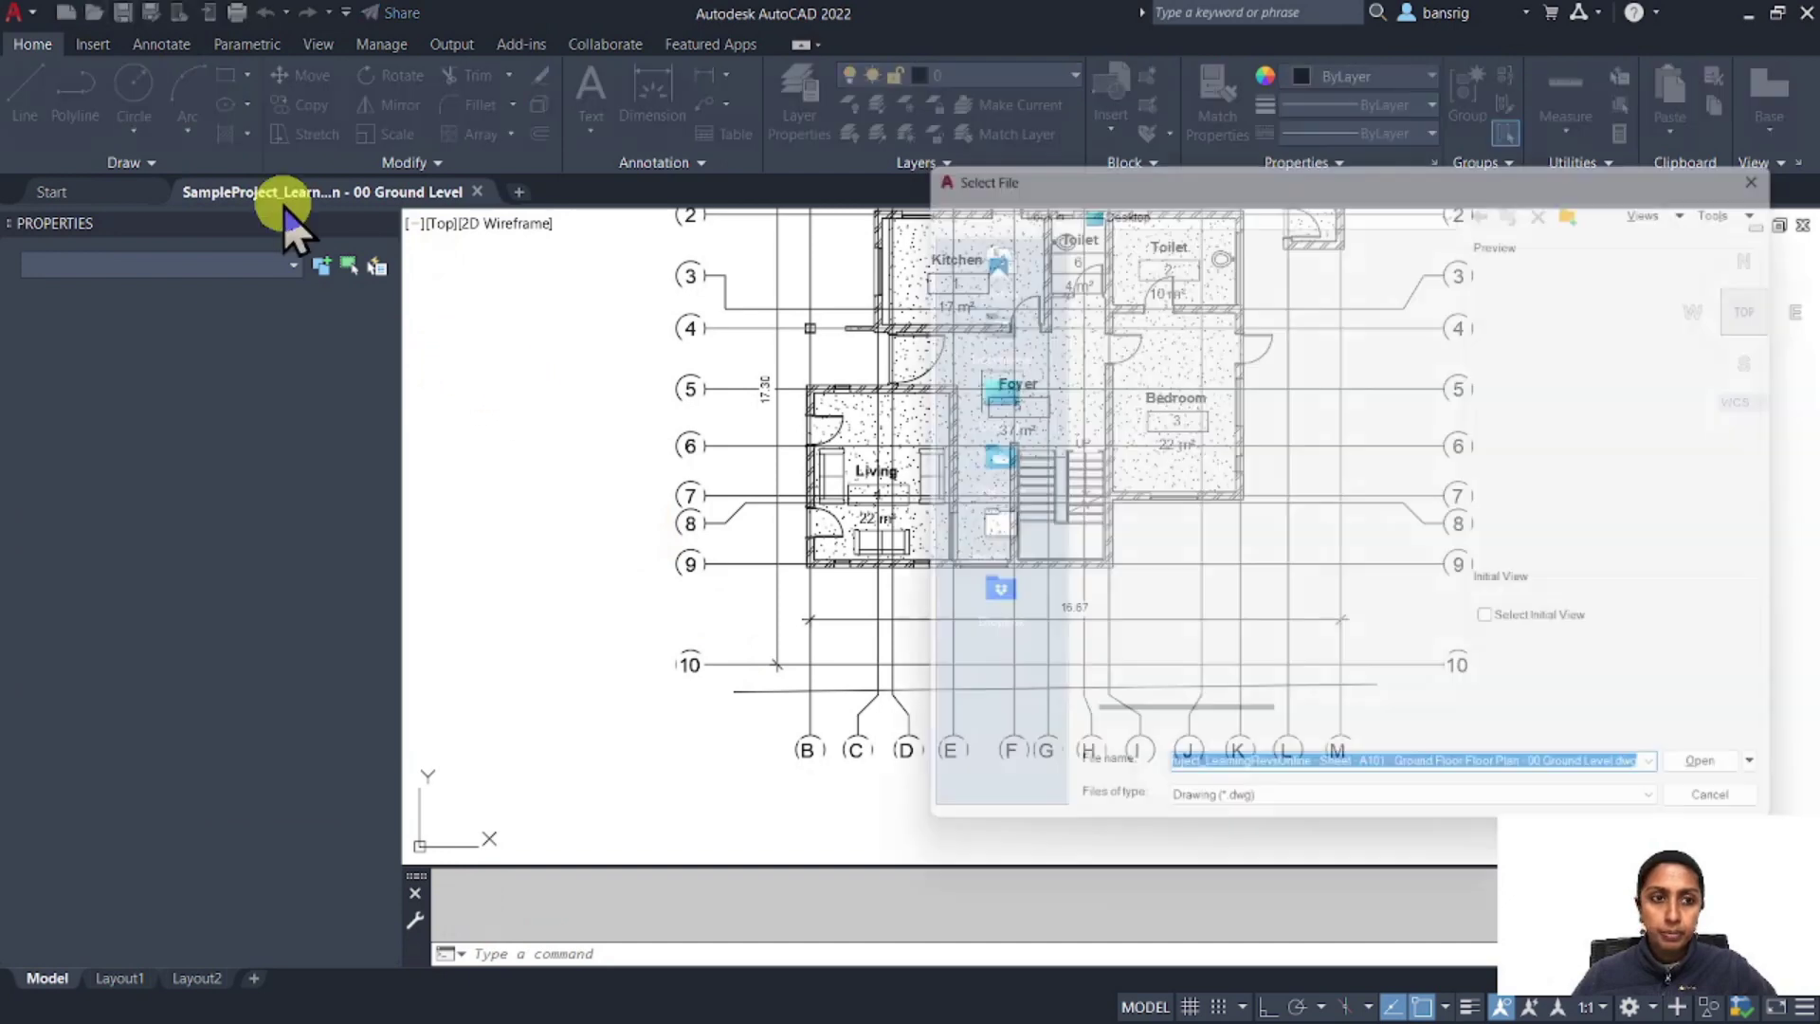
pyautogui.doubleClick(1112, 550)
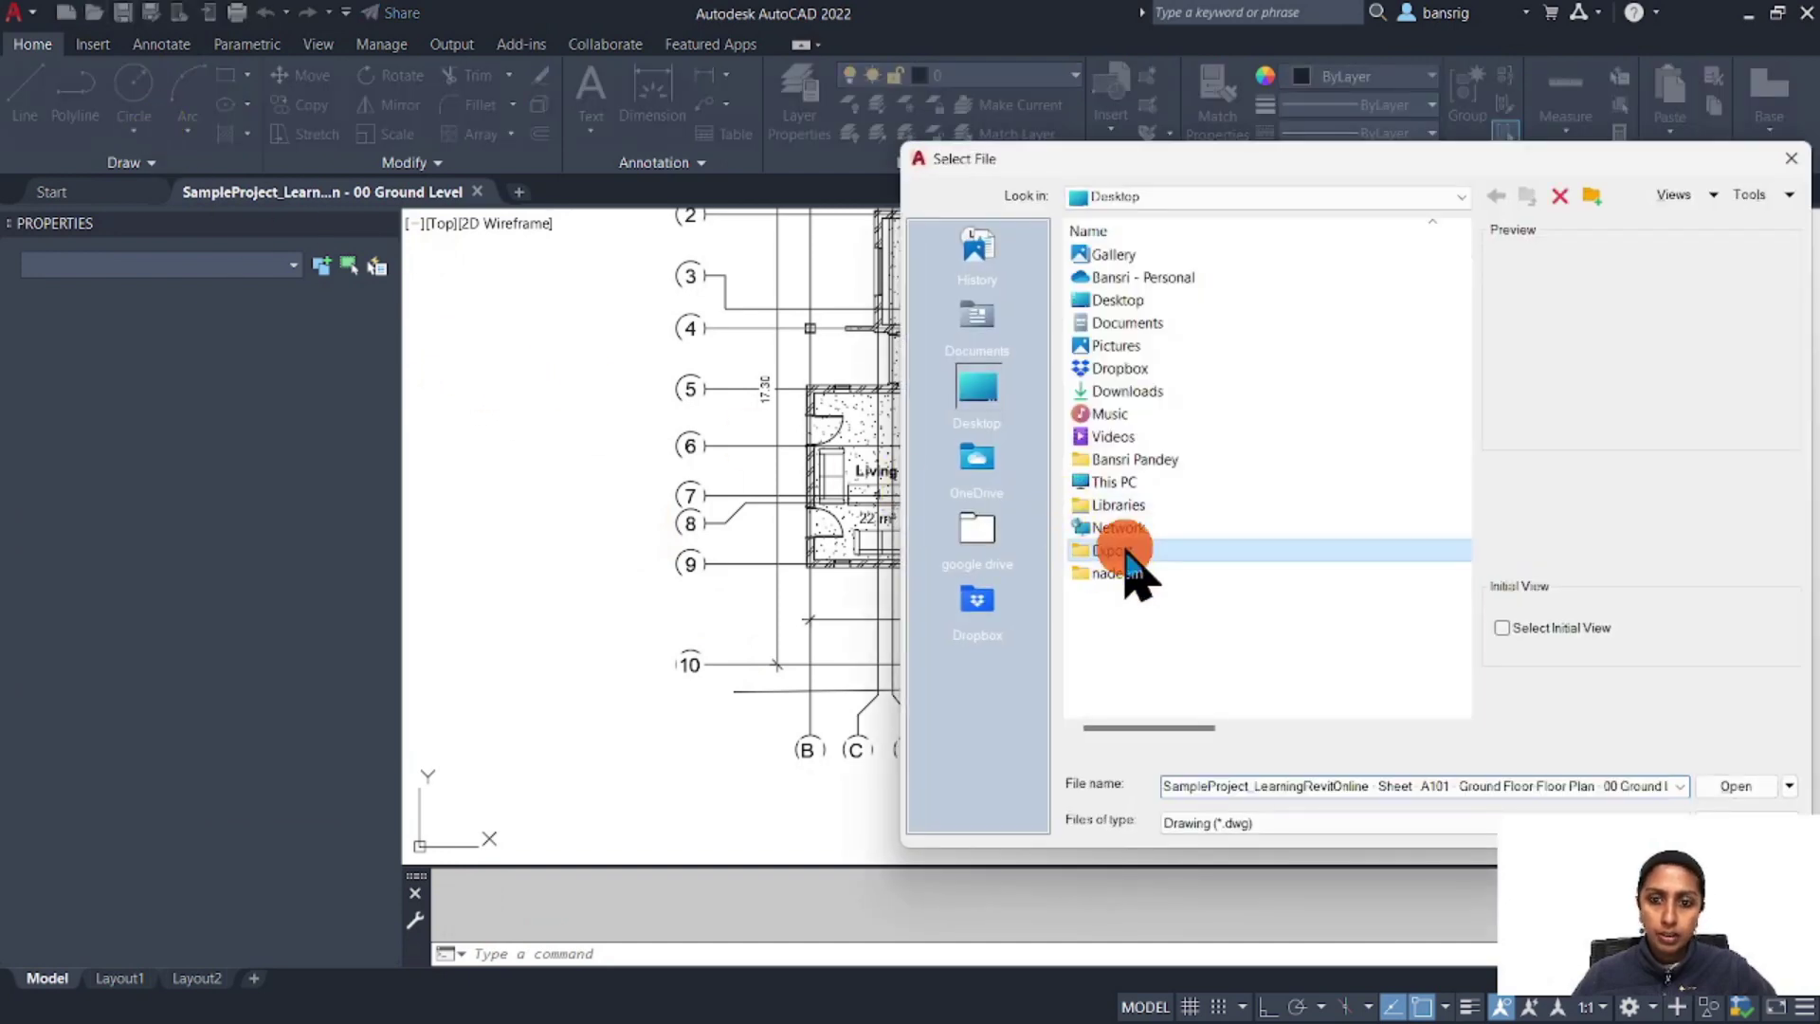
pyautogui.click(1404, 300)
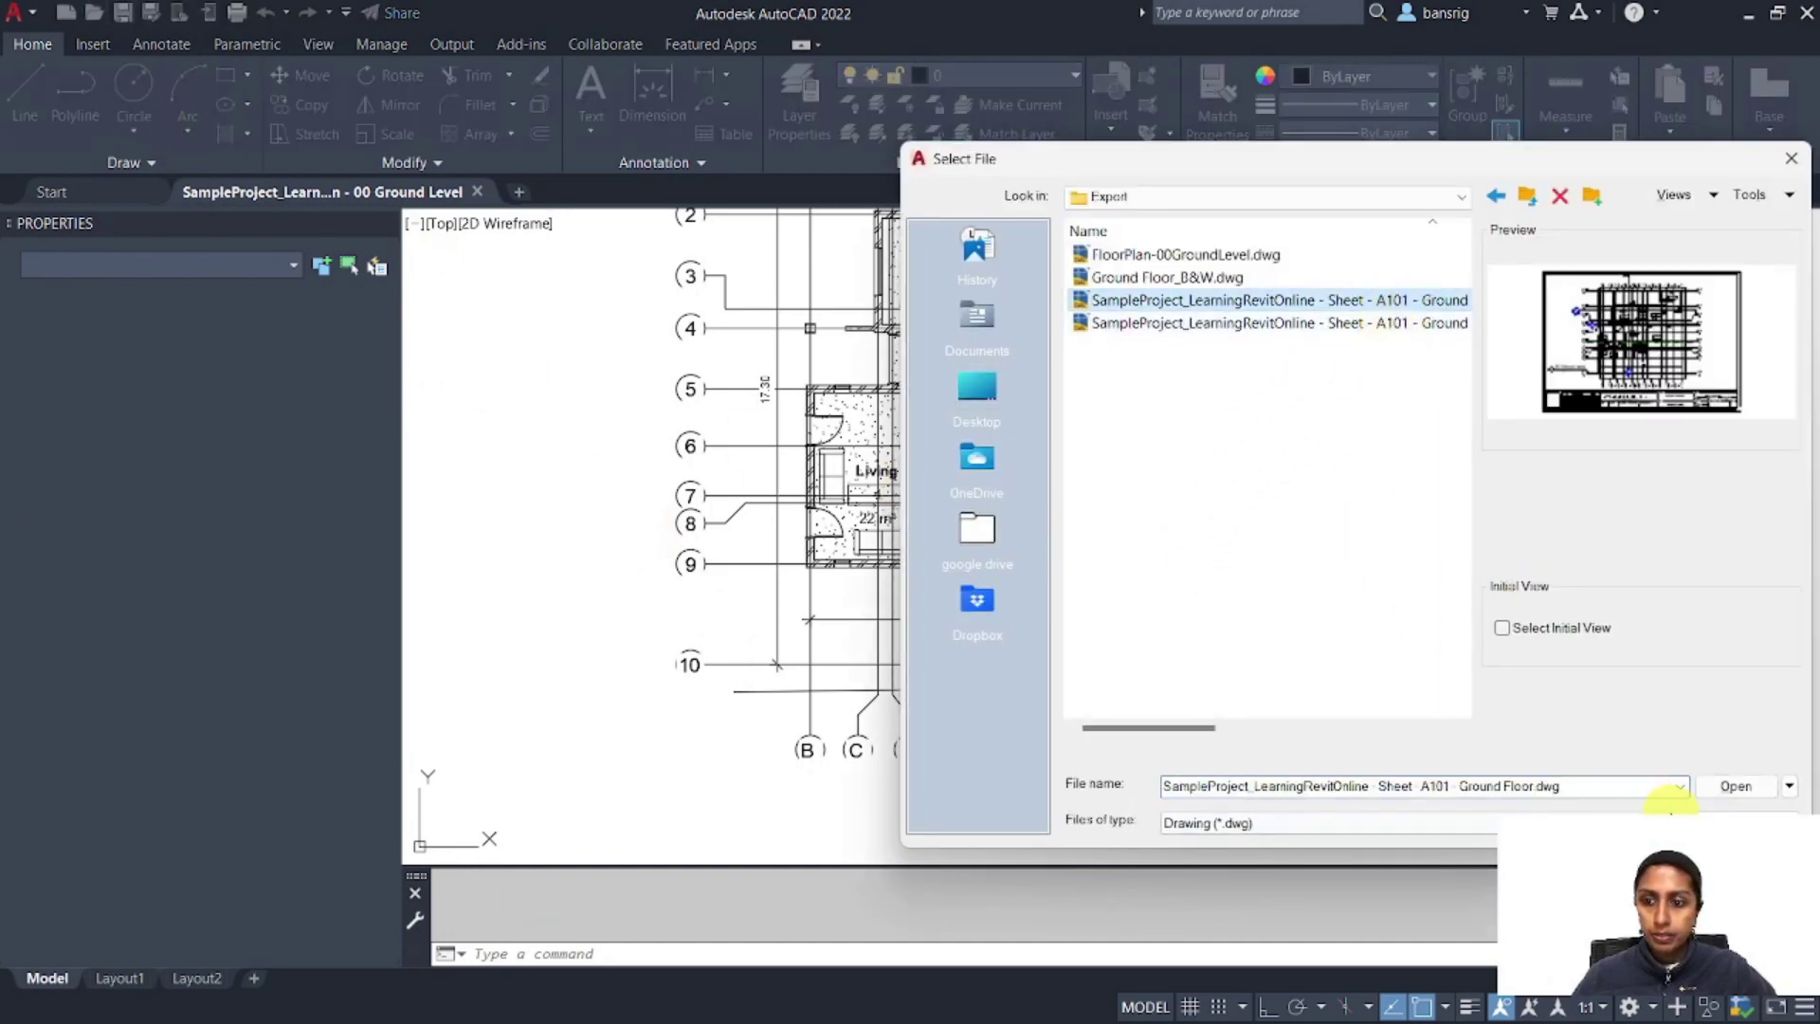
pyautogui.click(1736, 785)
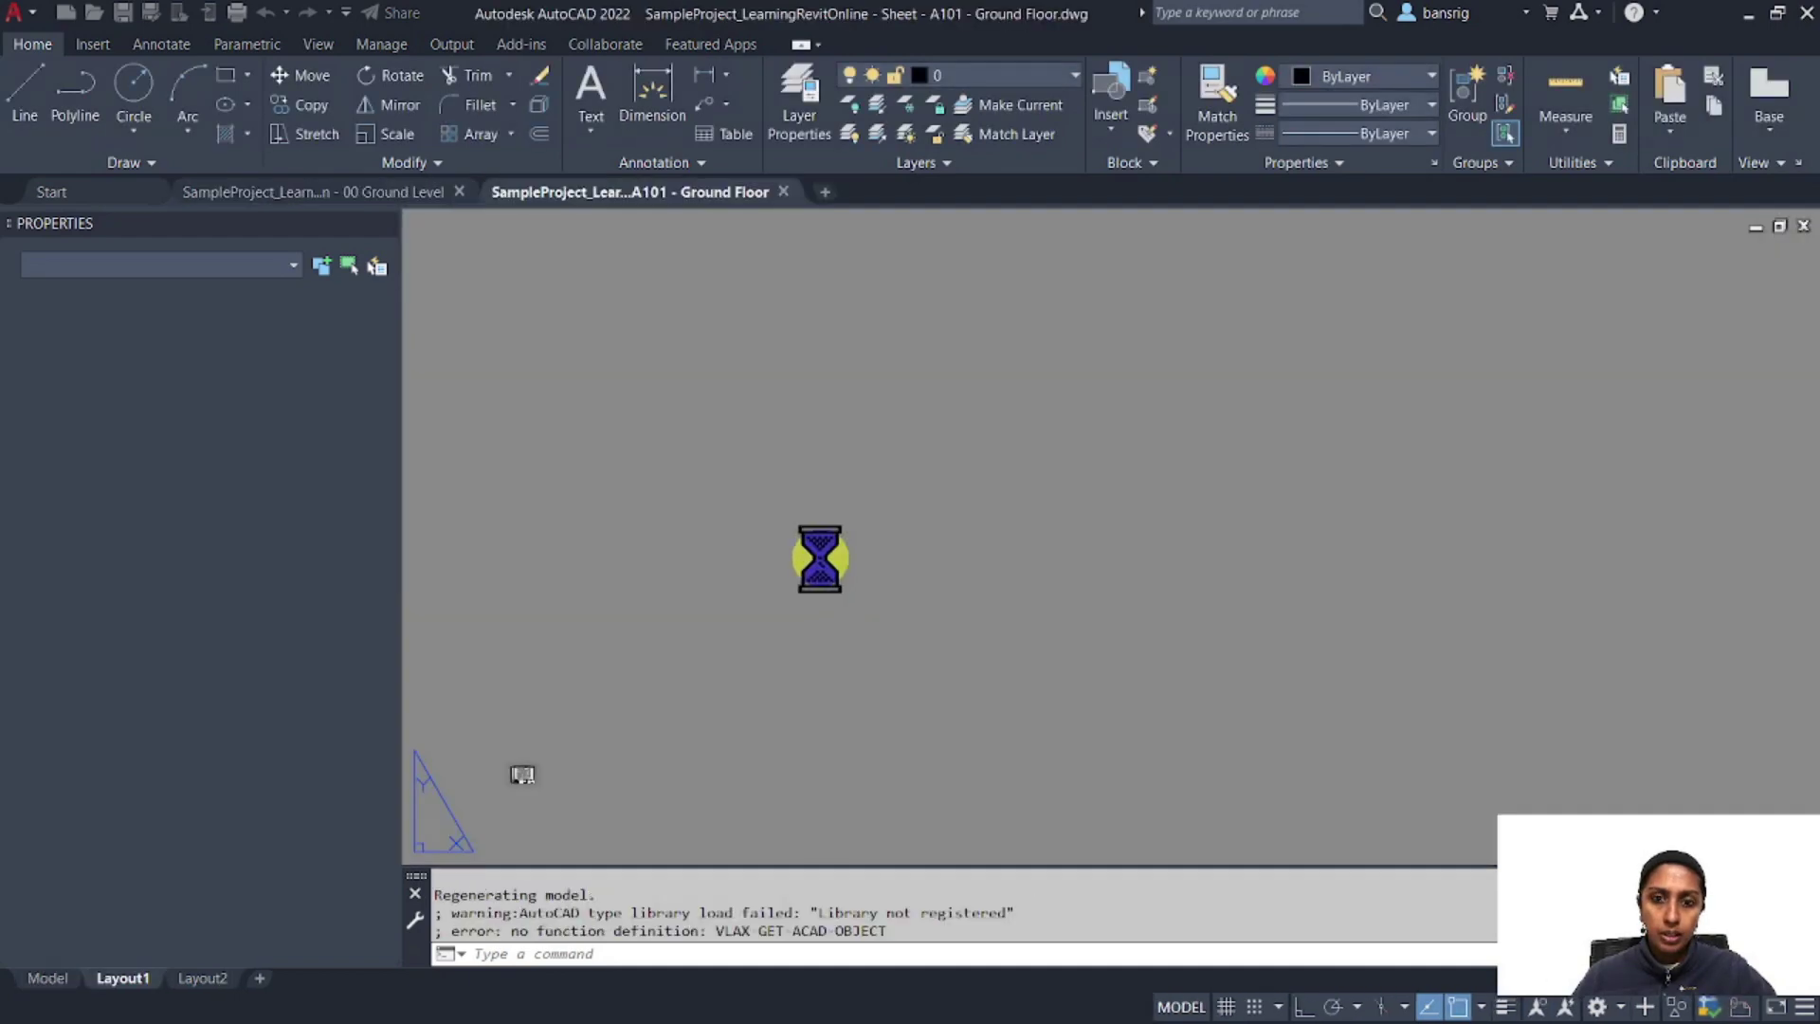
pyautogui.scroll(4, 668, 725)
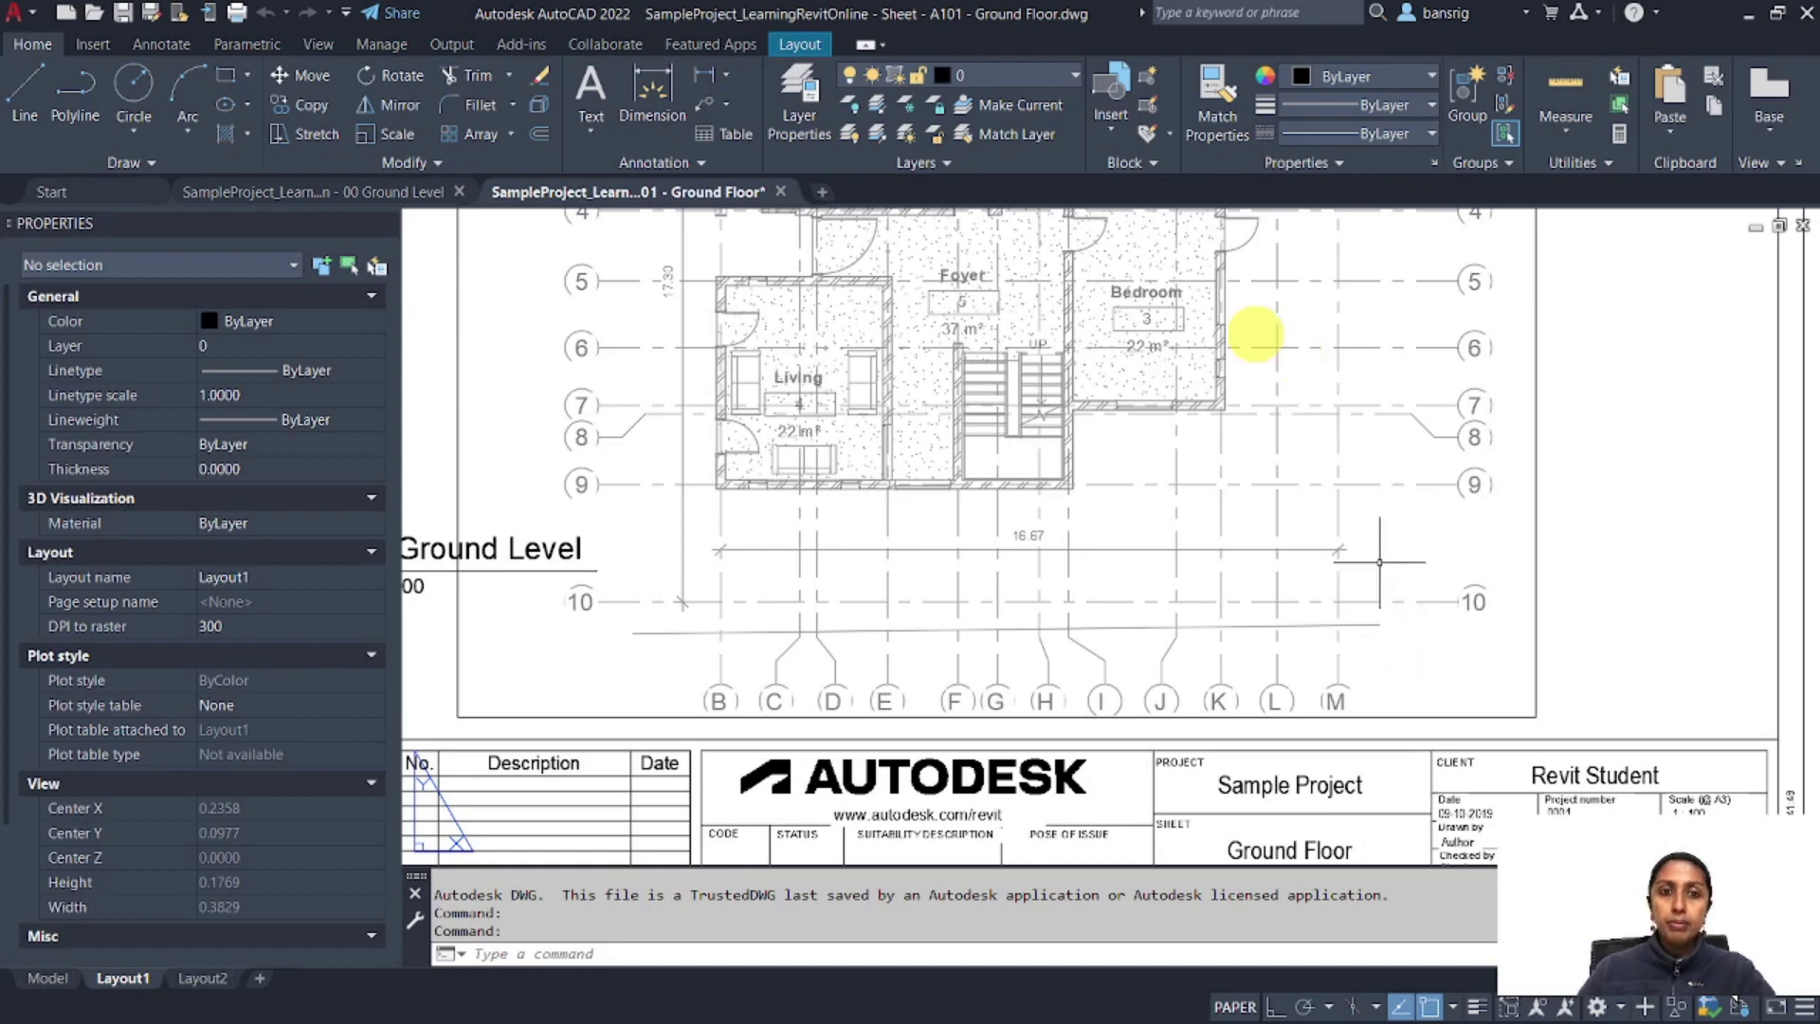
# Close the A101 sheet drawing and the 00 Ground Level floor plan drawing
pyautogui.click(780, 191)
pyautogui.click(973, 586)
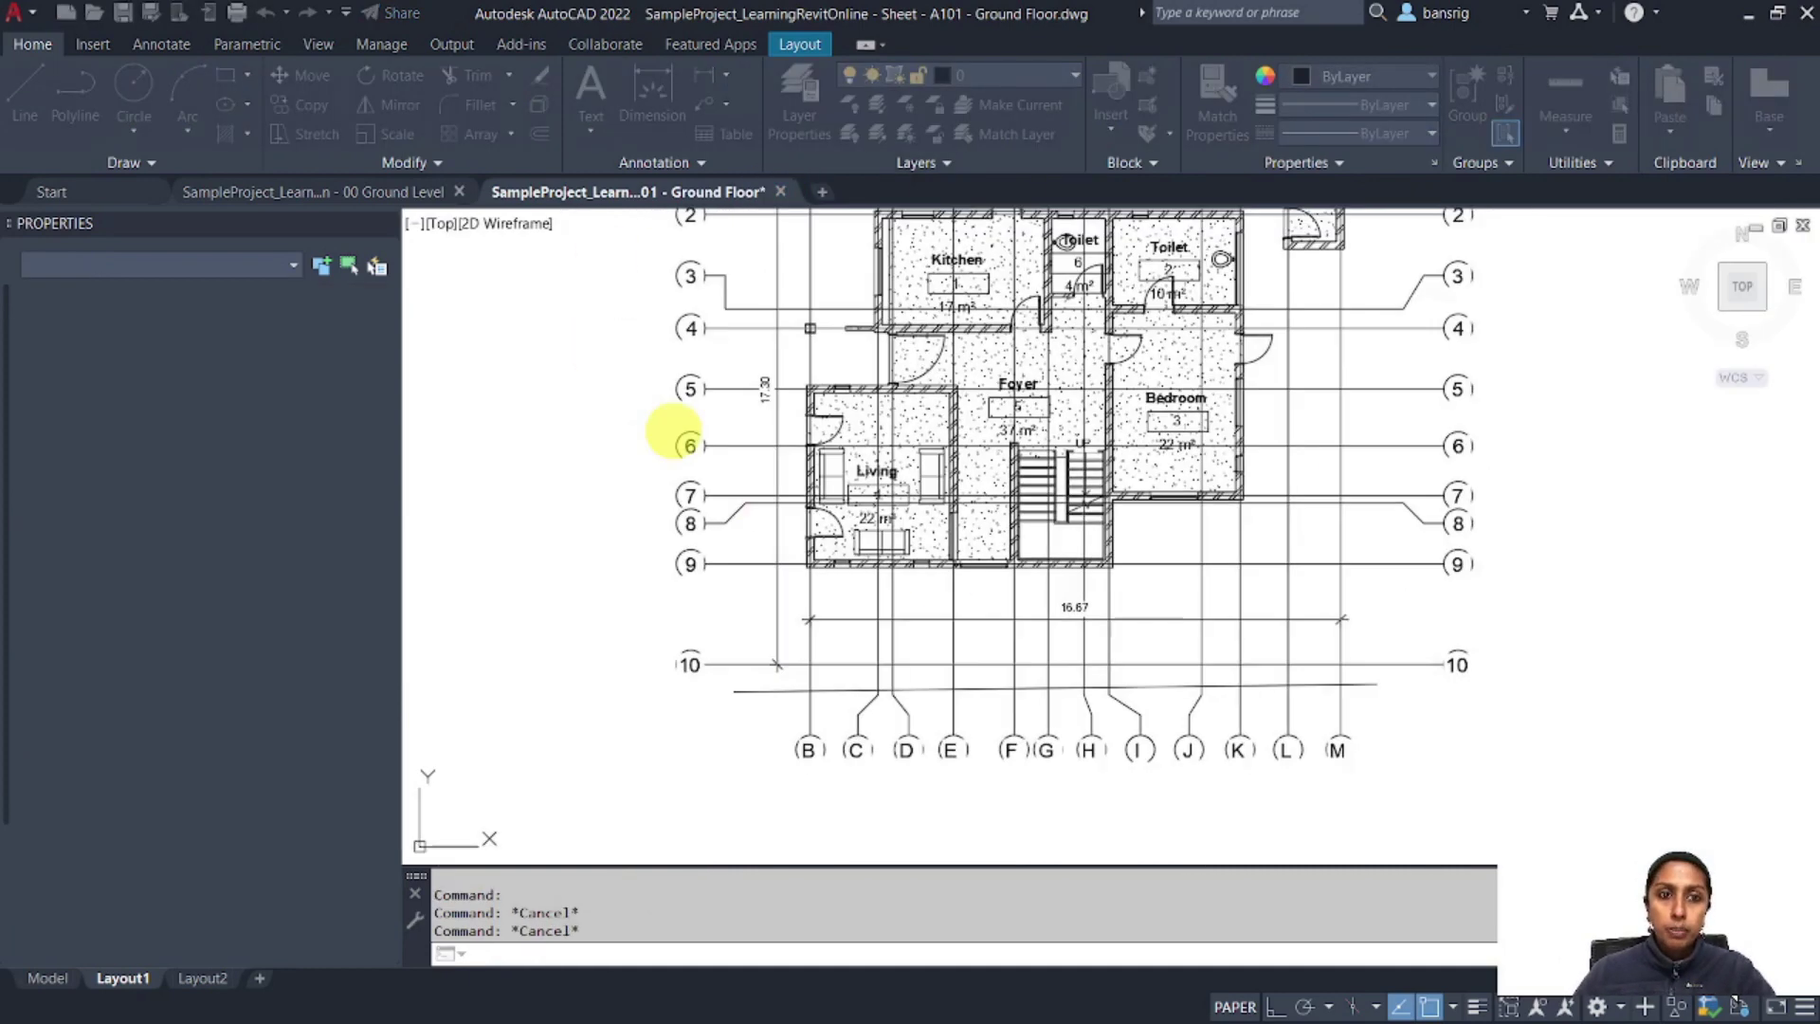
pyautogui.click(480, 192)
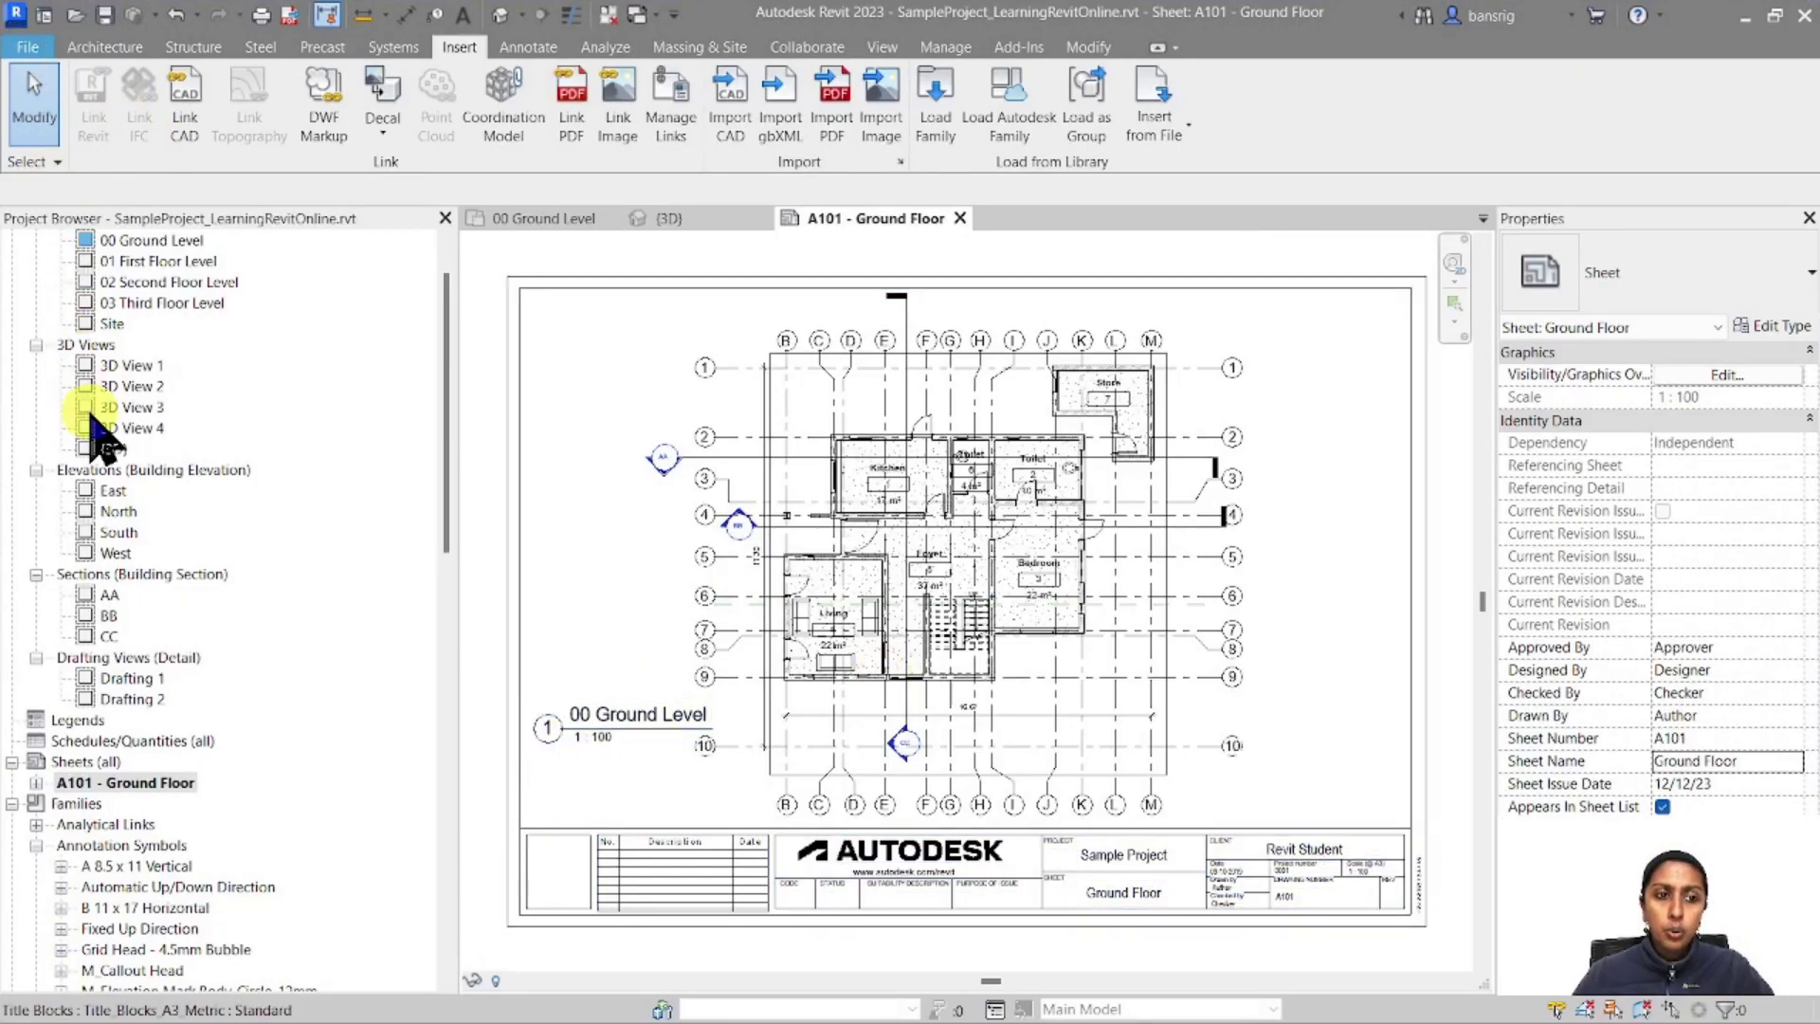
# In Revit, start a DWG export of the A101 sheet and disable exporting views on sheets and links as external references
pyautogui.click(28, 46)
pyautogui.moveTo(83, 424)
pyautogui.moveTo(270, 175)
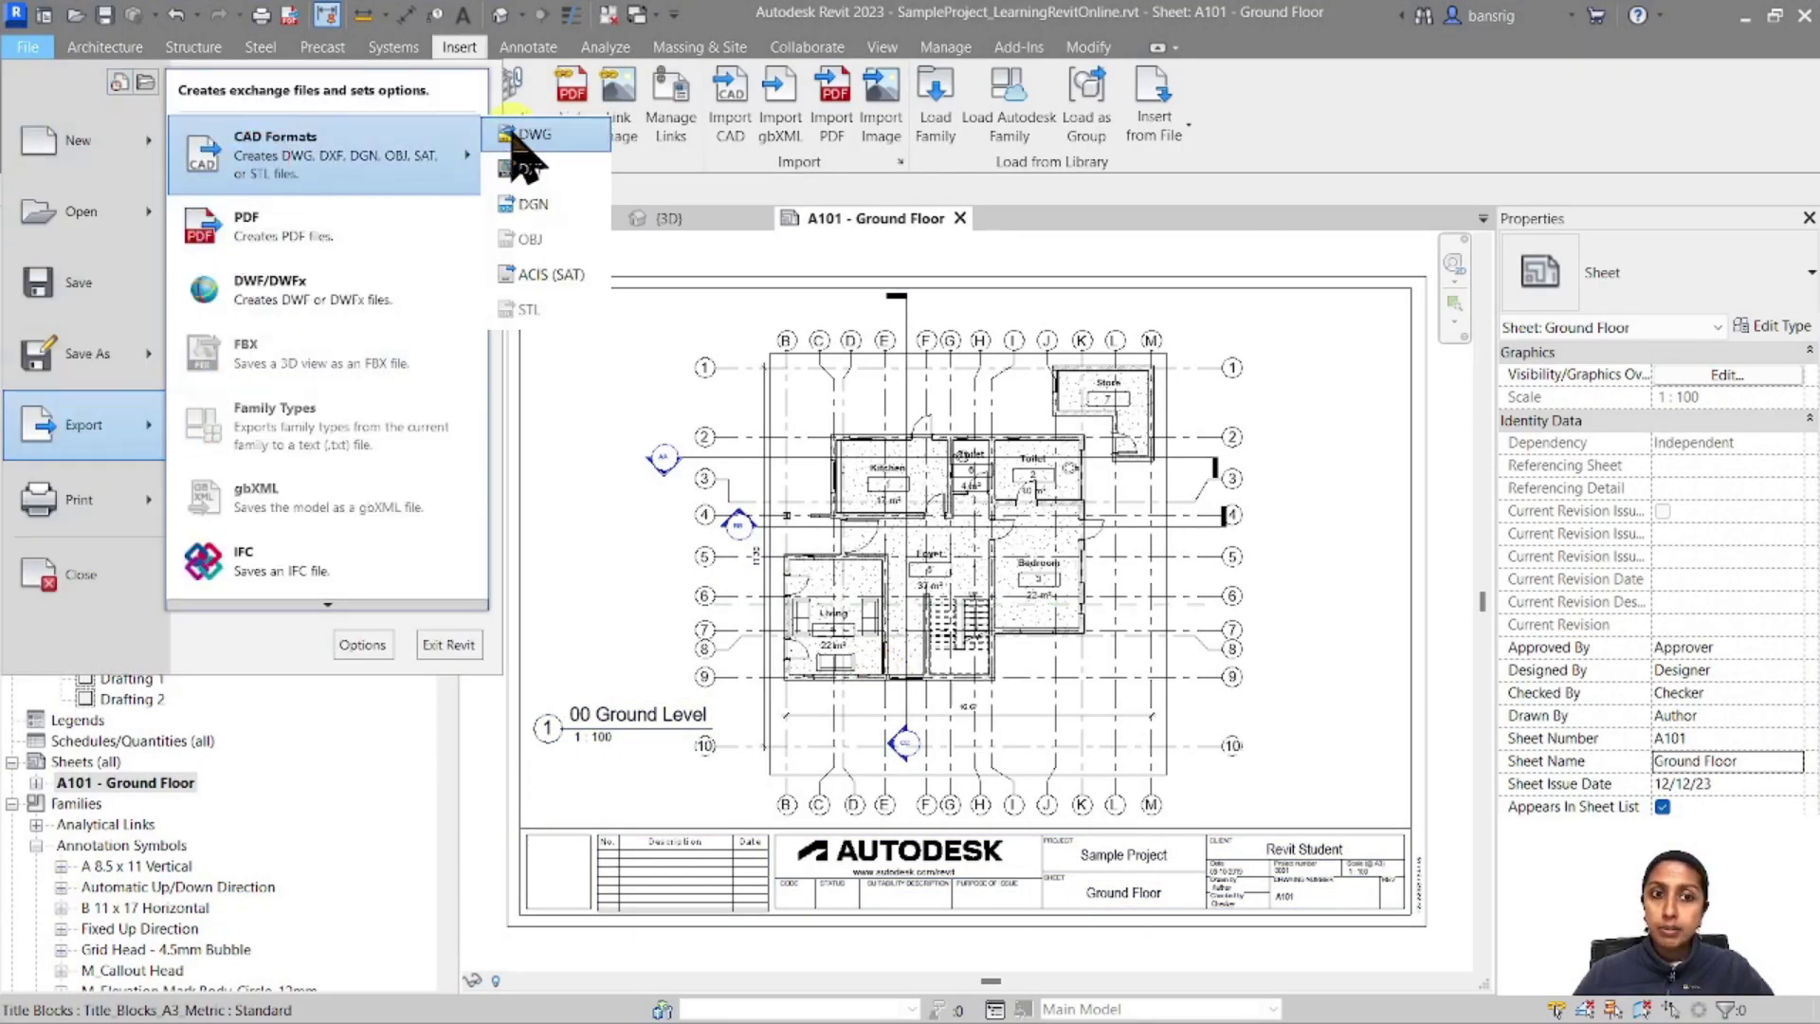
pyautogui.click(520, 134)
pyautogui.click(694, 235)
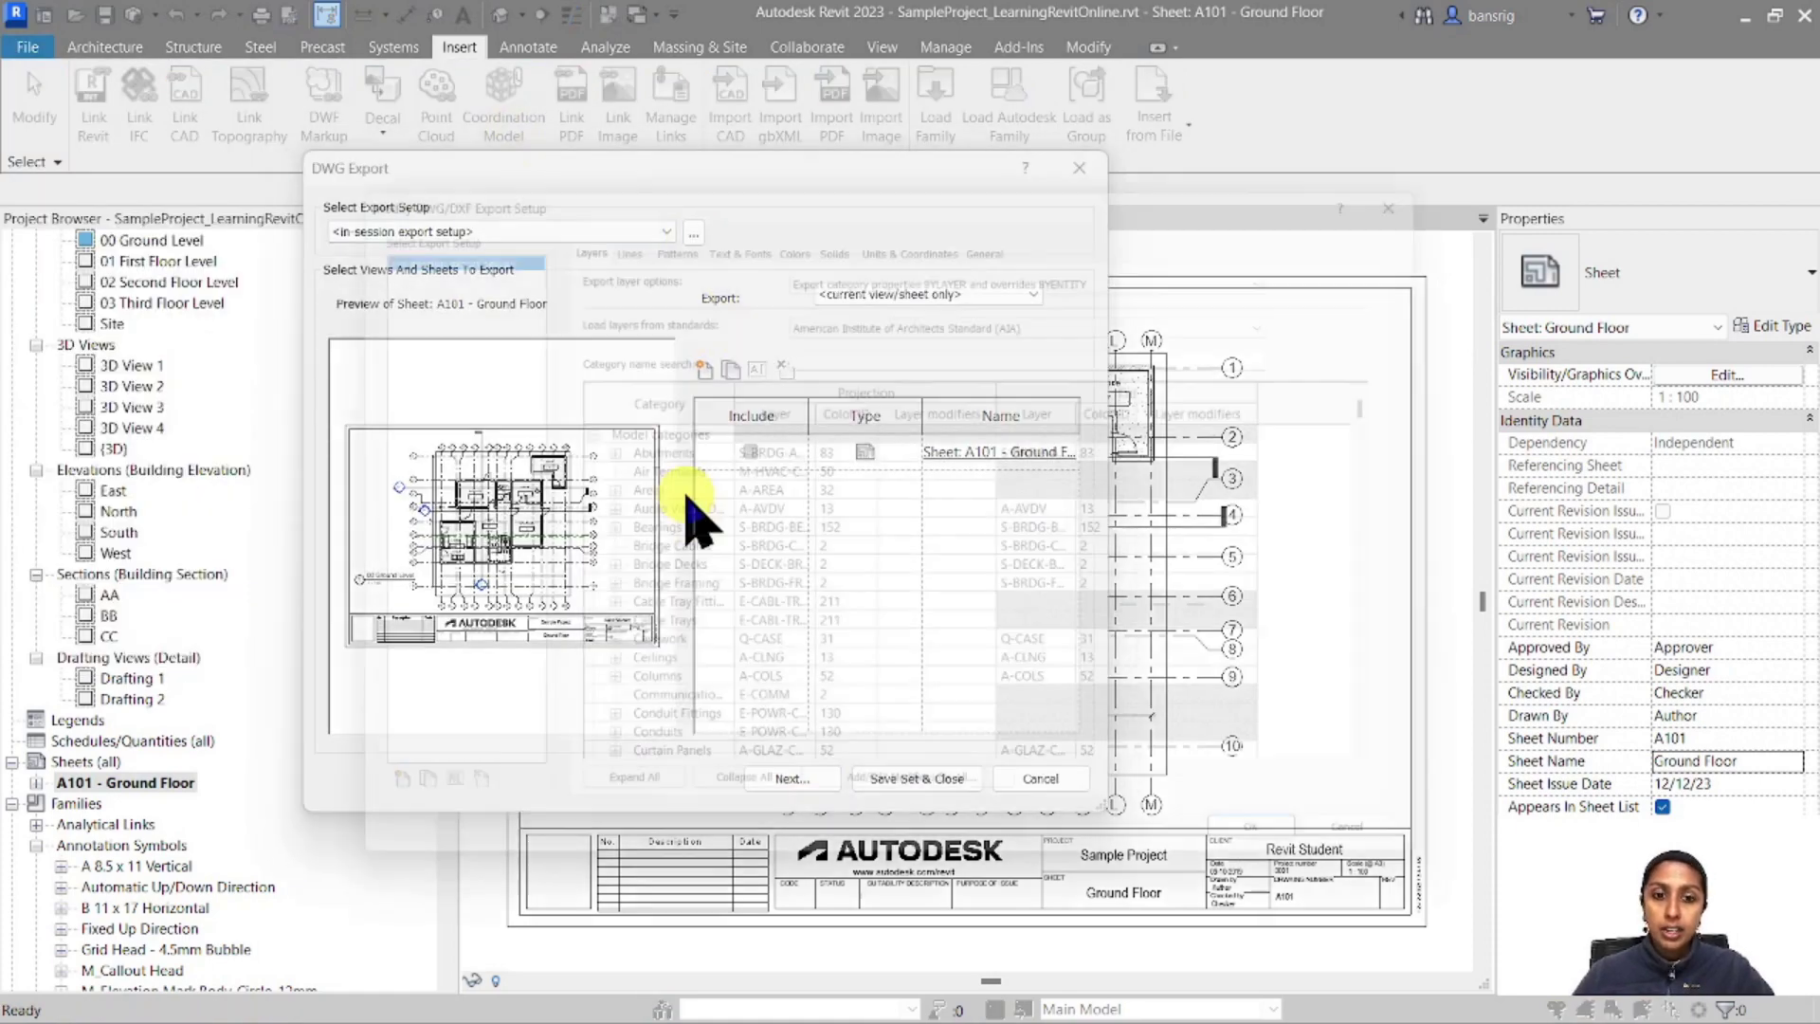
pyautogui.click(1004, 224)
pyautogui.click(580, 593)
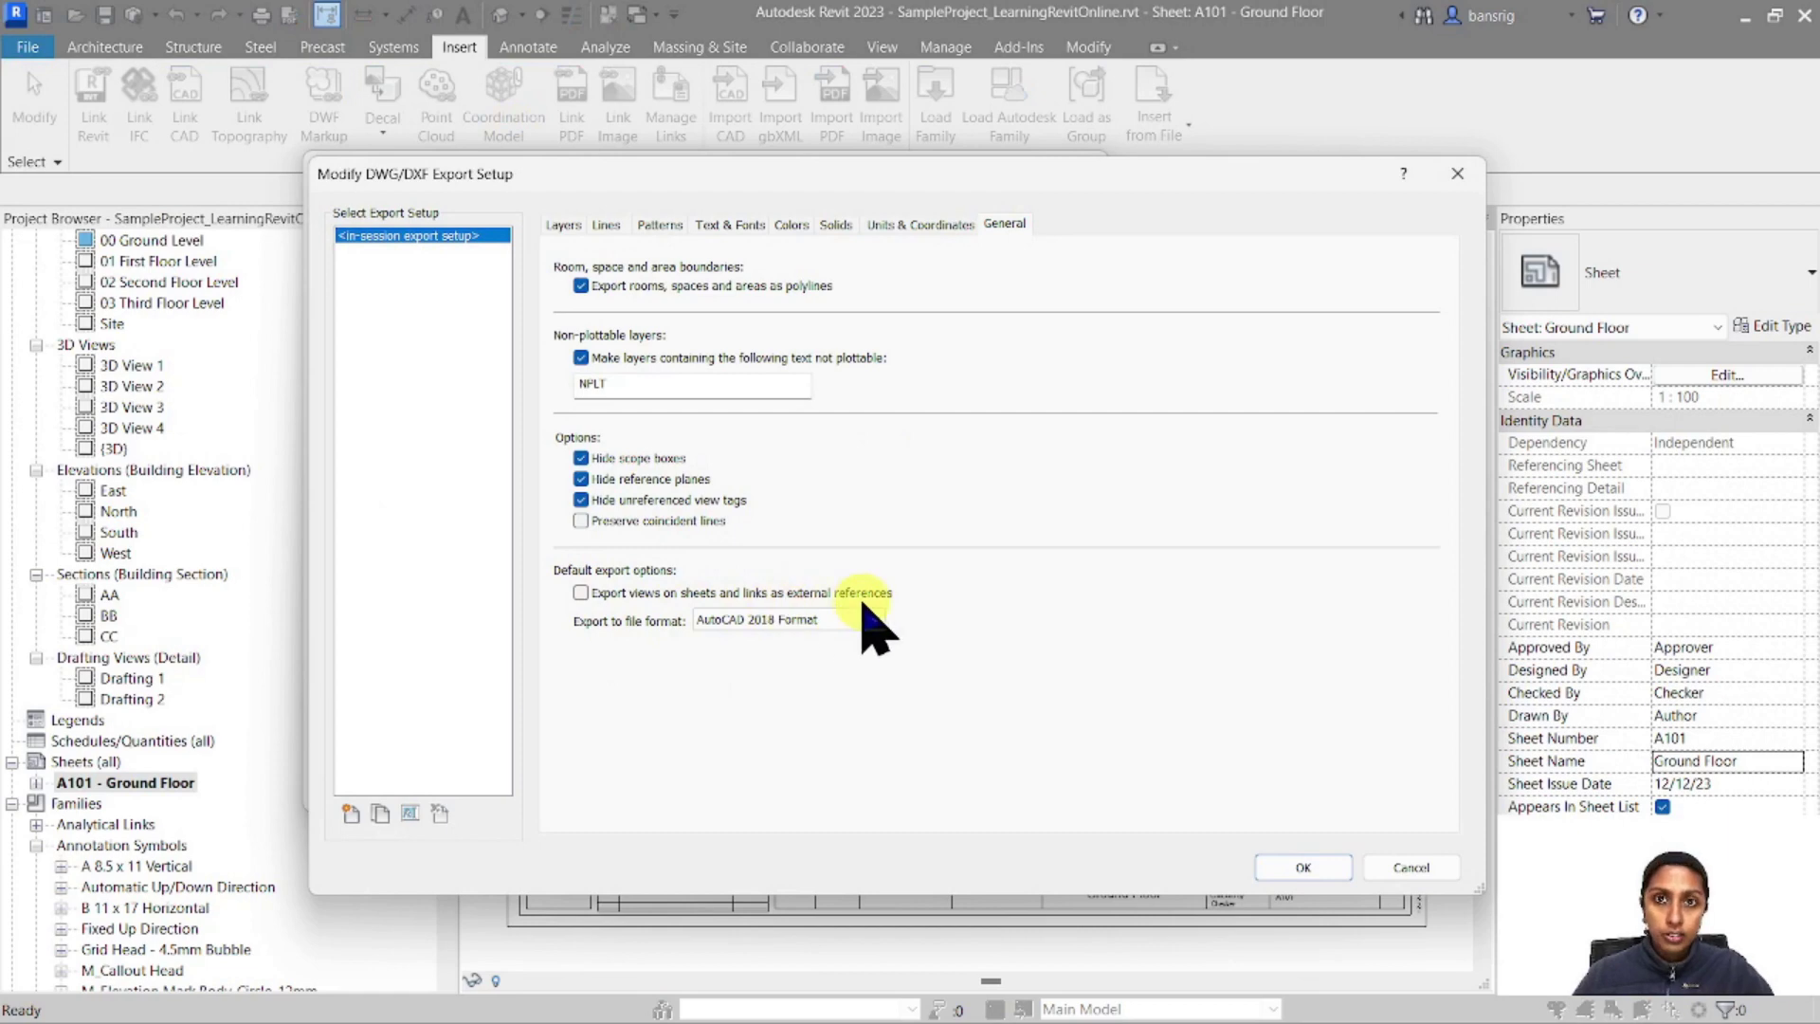
pyautogui.click(1302, 867)
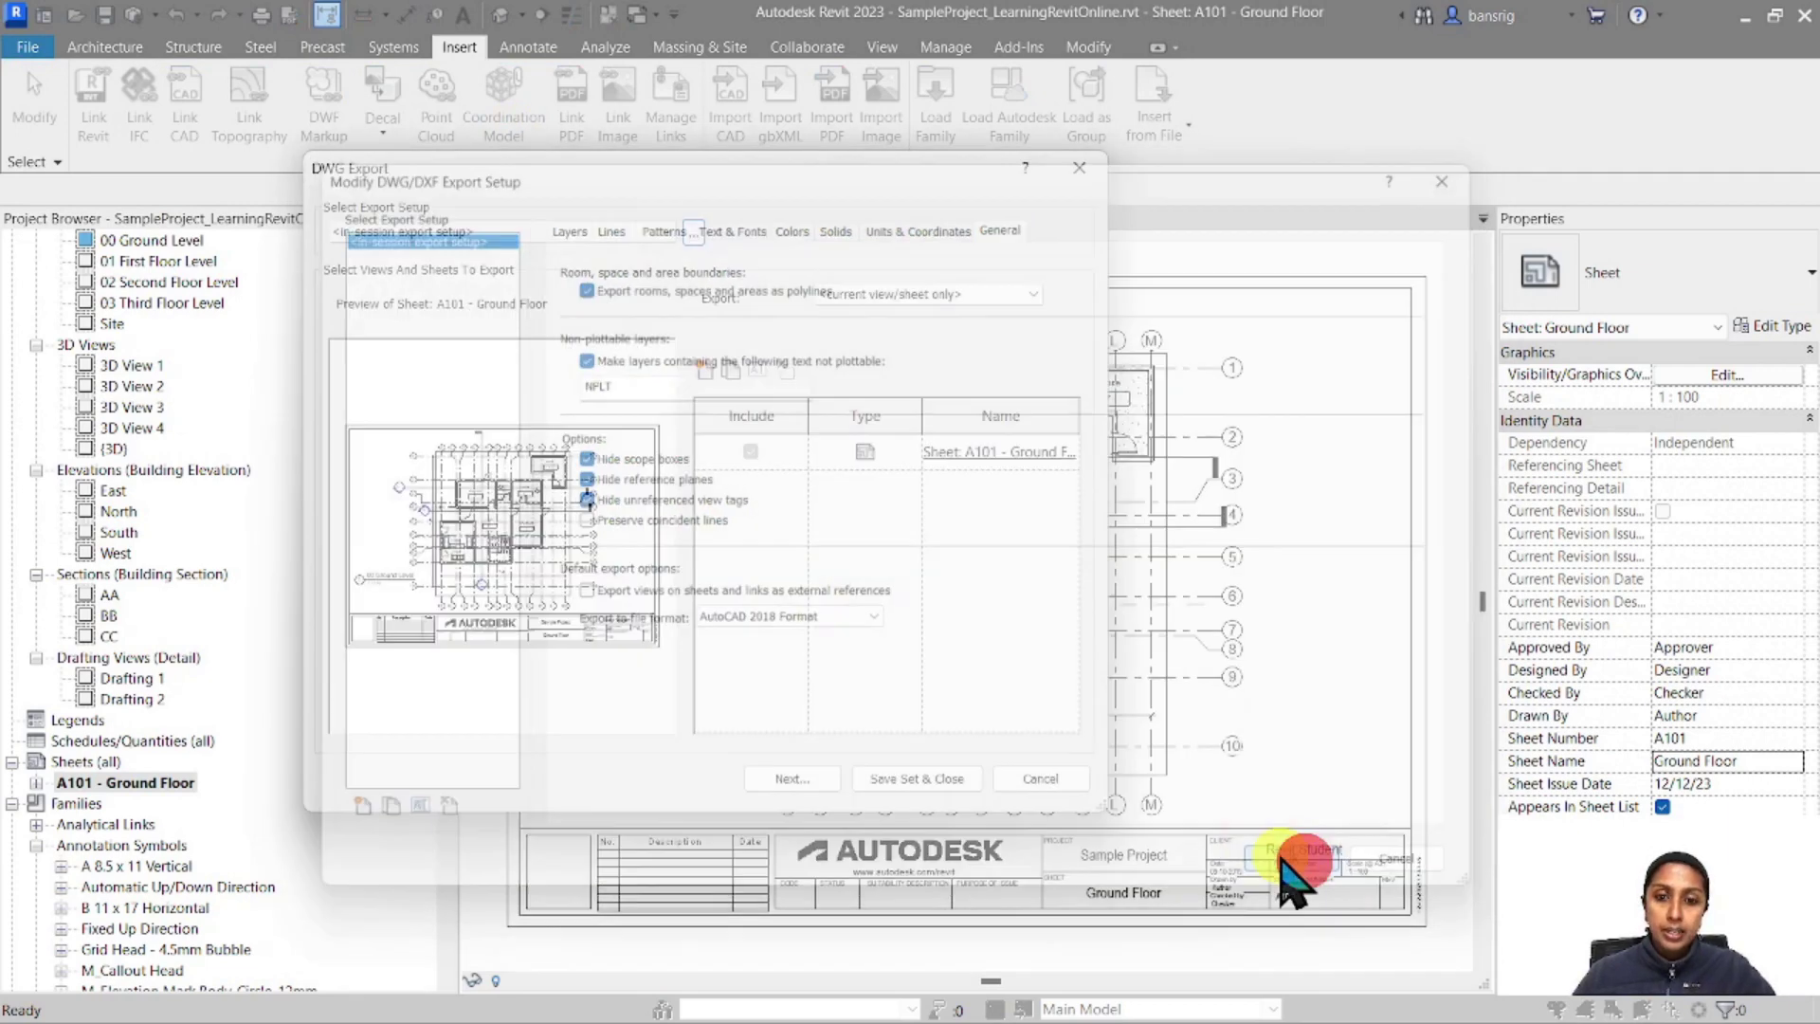
# Export the sheet to the Export folder under the file name Sheet - A101 - Ground Floor_NO XREF
pyautogui.click(787, 779)
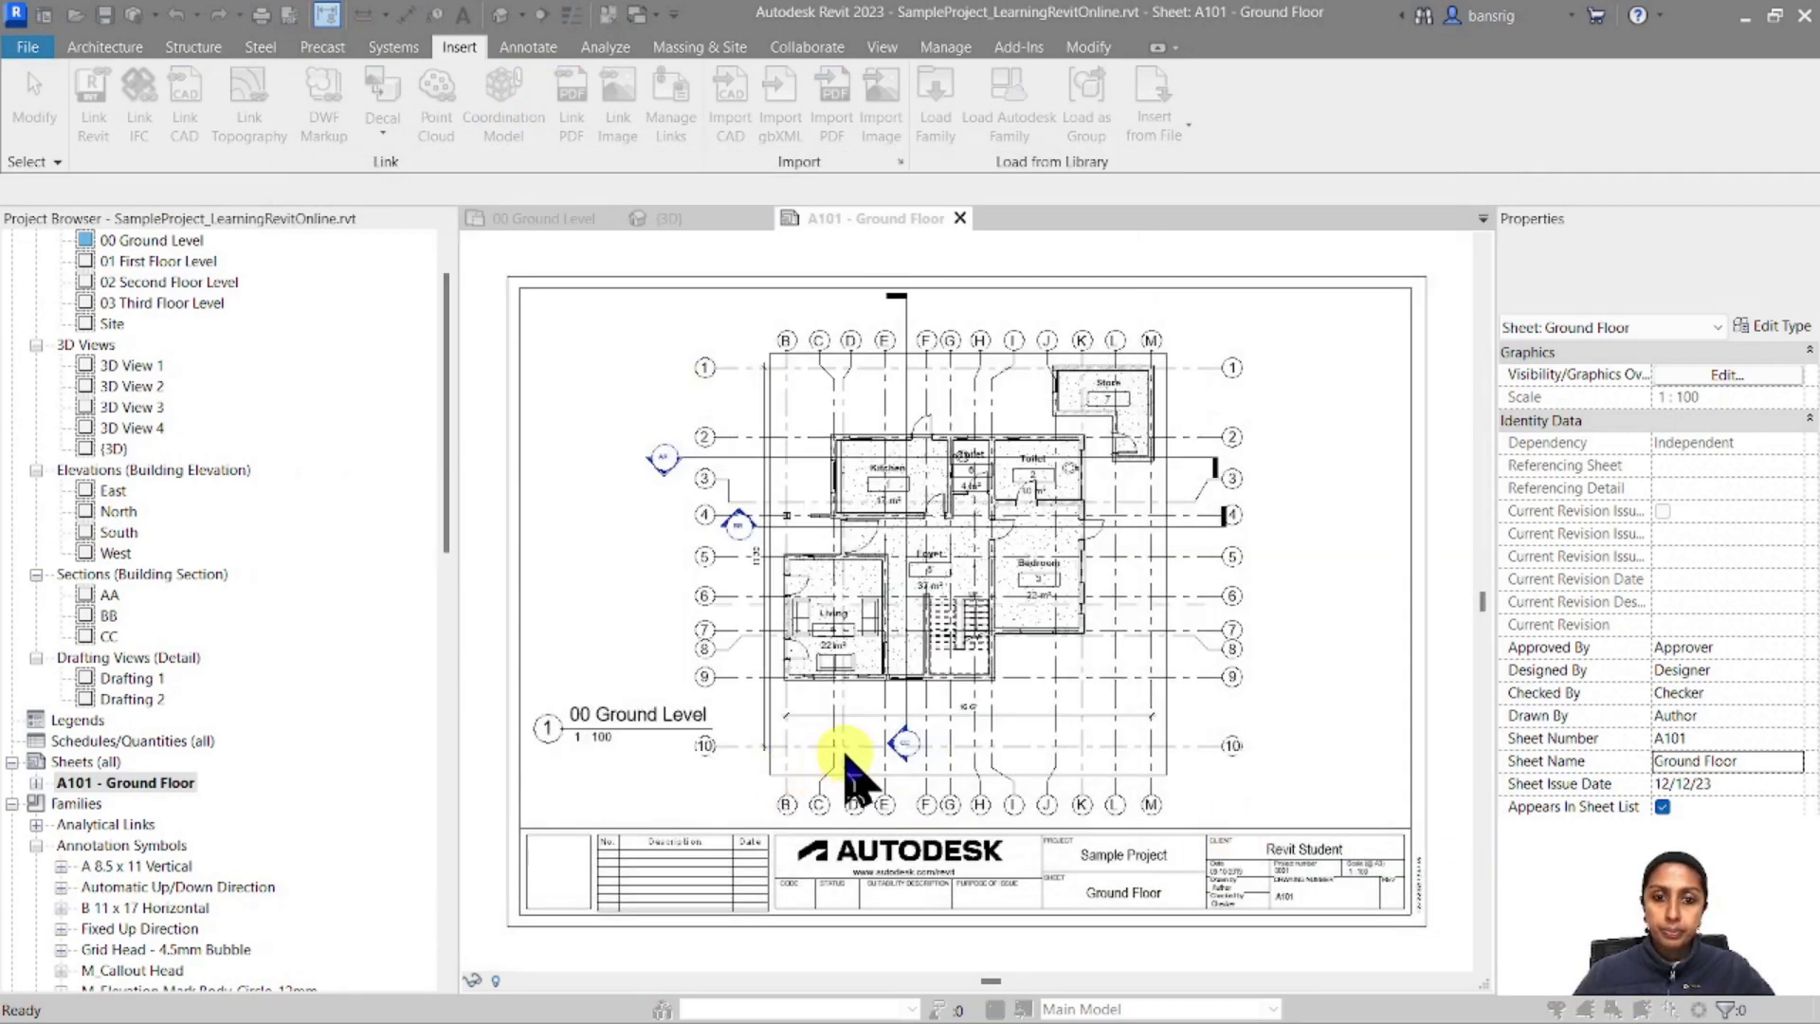
pyautogui.click(924, 667)
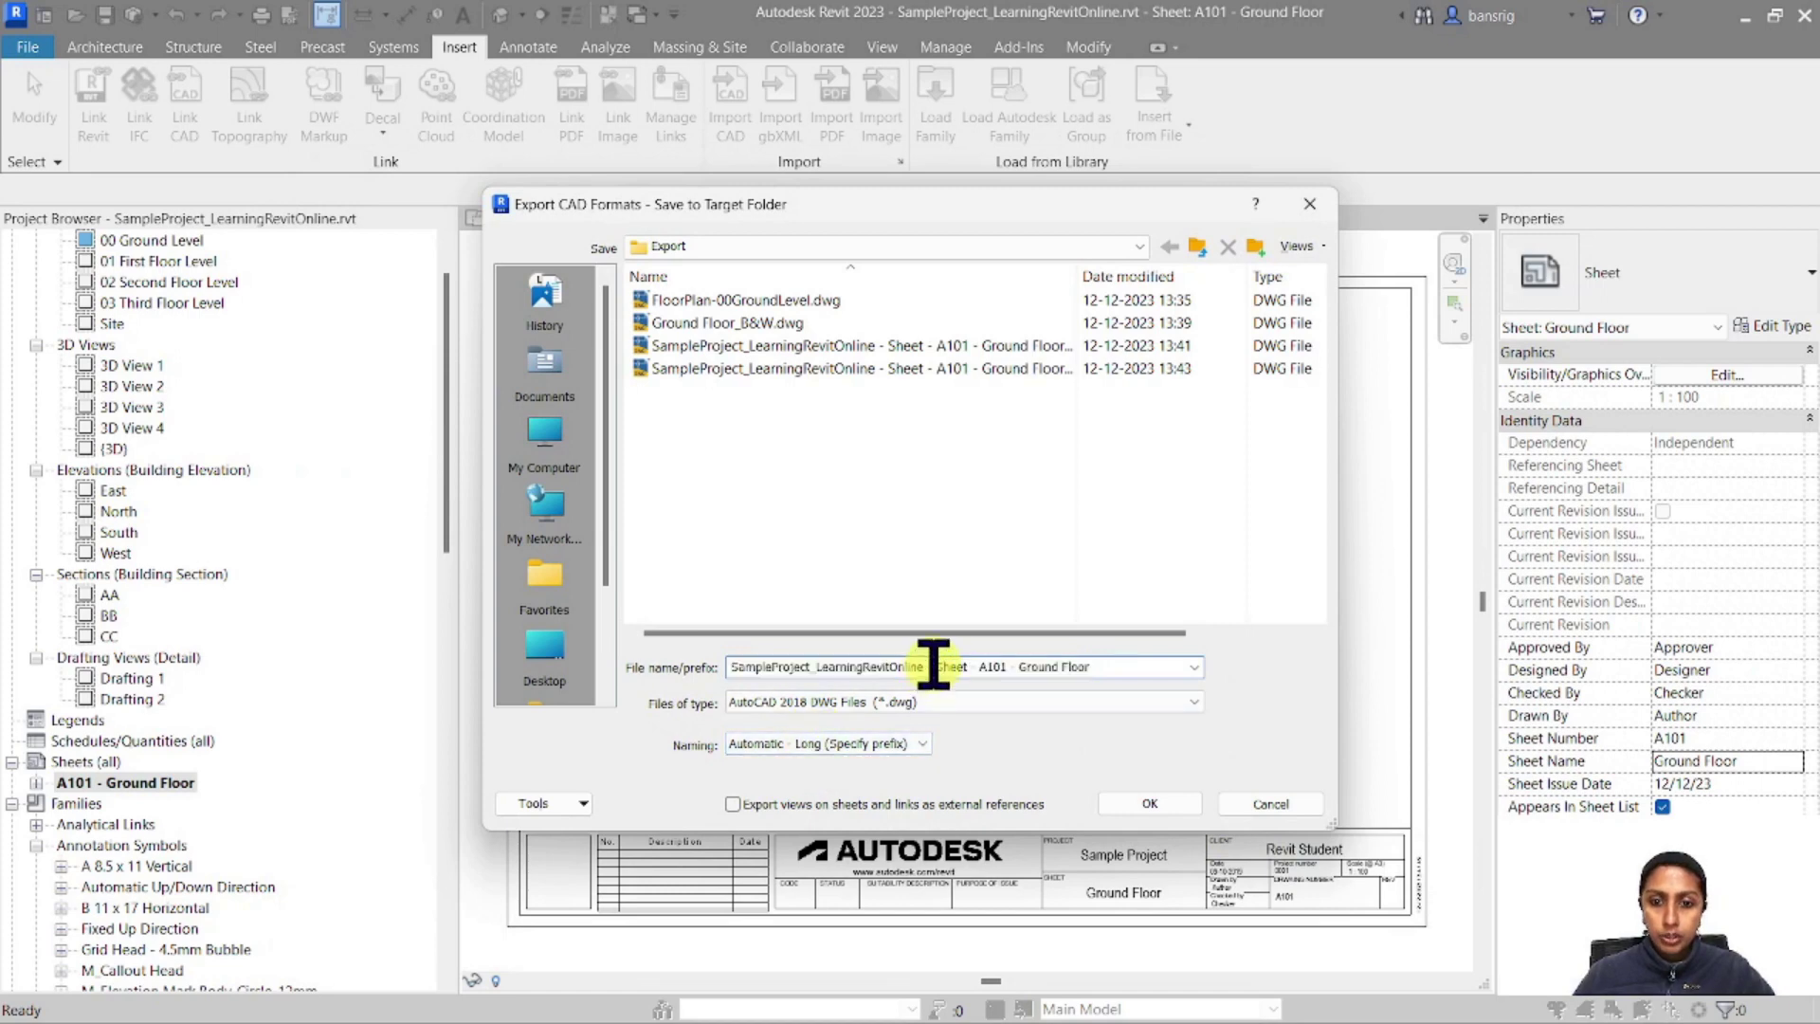
pyautogui.moveTo(933, 667); pyautogui.dragTo(650, 667)
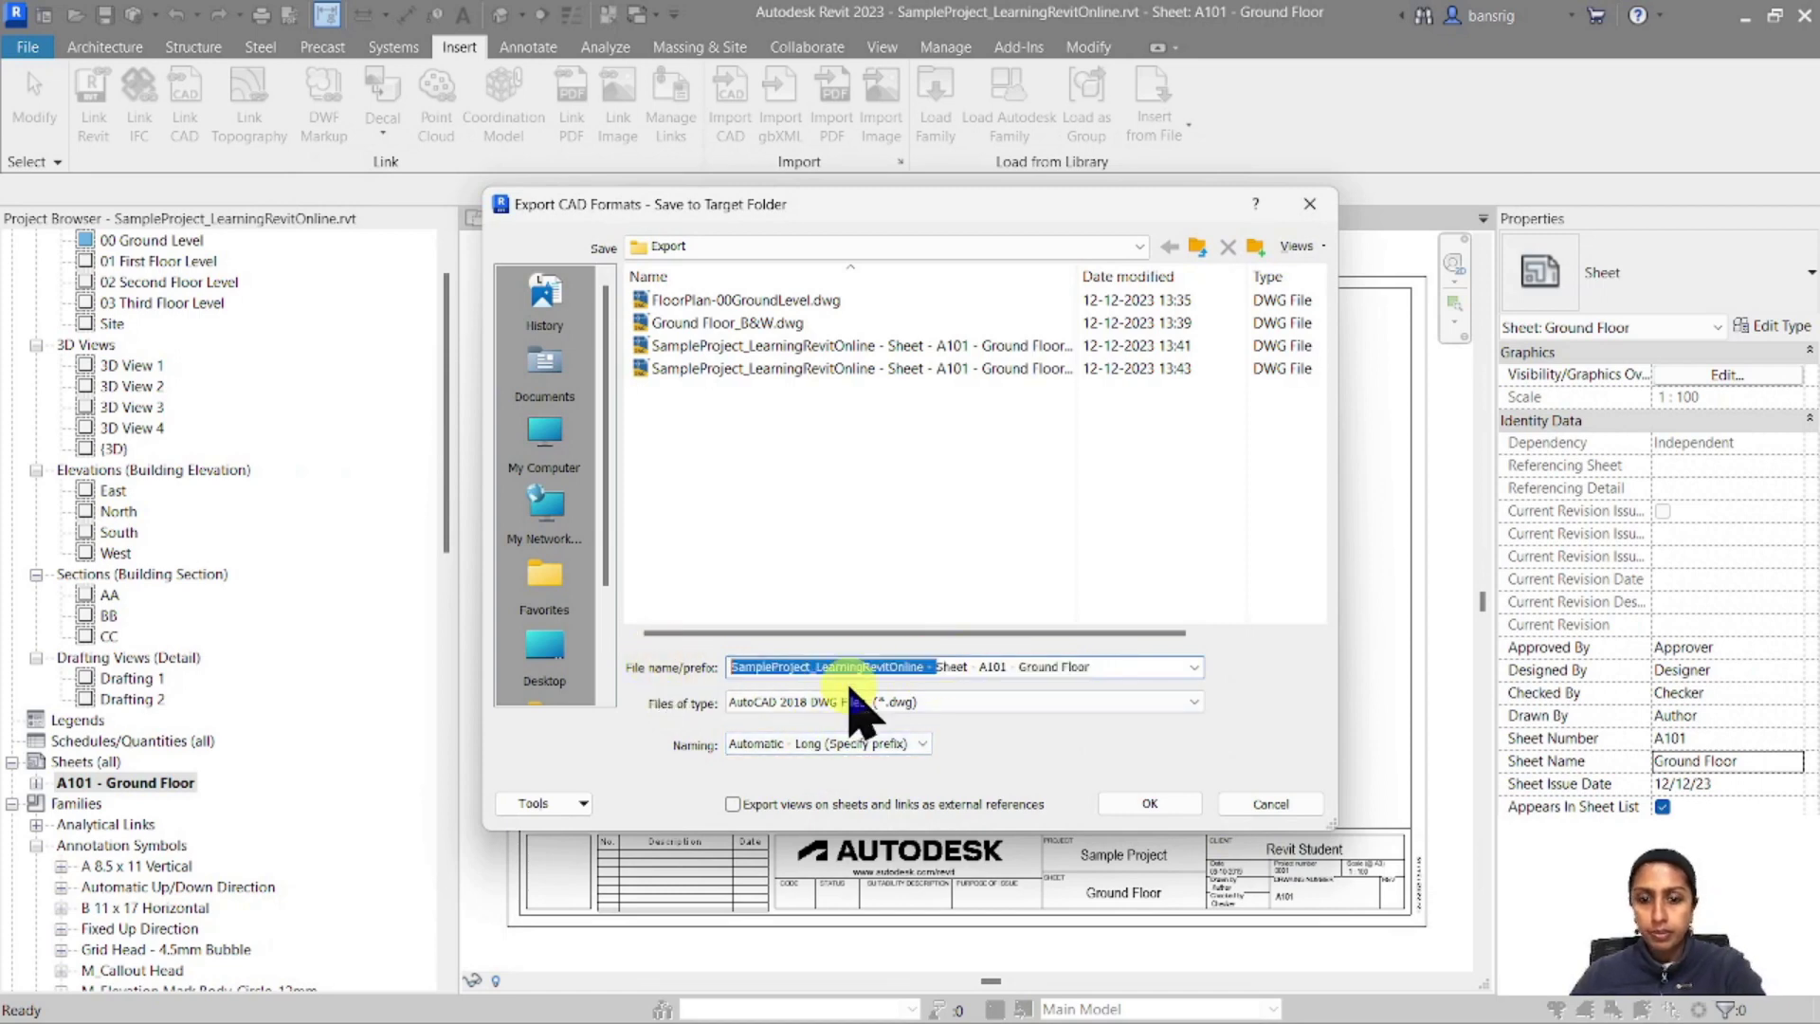
pyautogui.press('BackSpace')
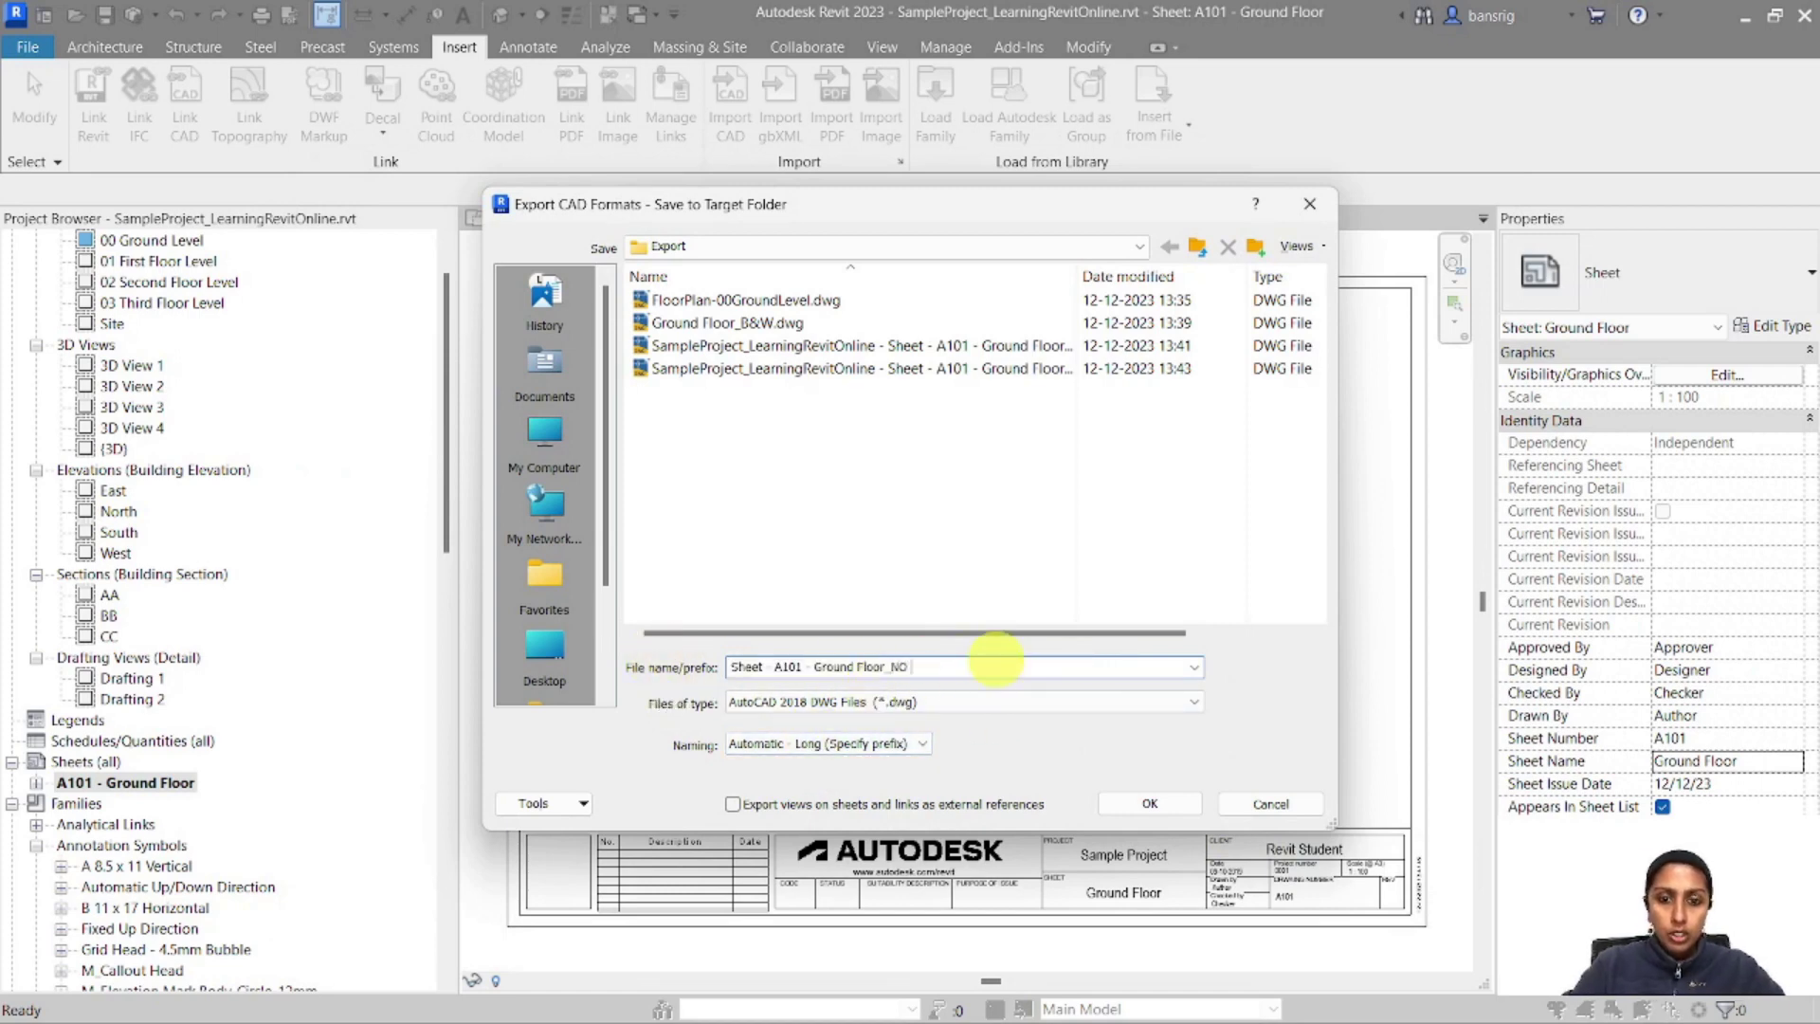
pyautogui.click(1150, 804)
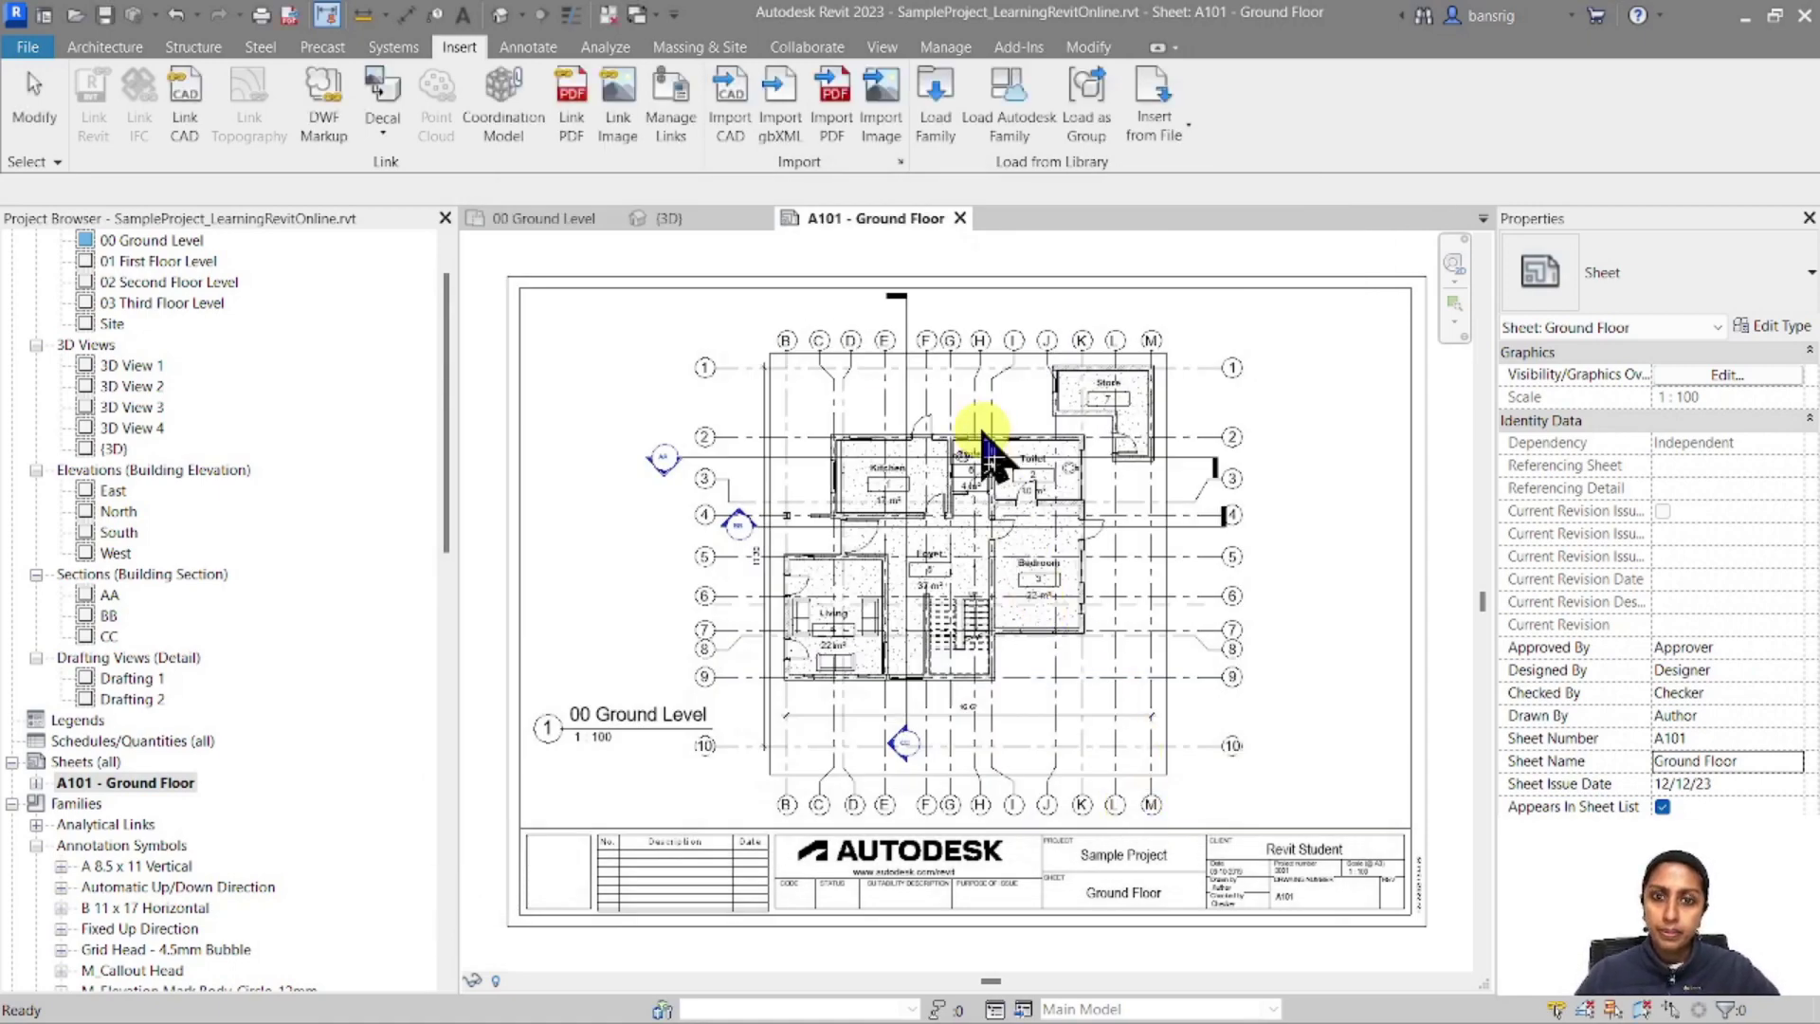
# Return to the Export folder and check the newly exported Sheet - A101 - Ground Floor_NO XREF.dwg
pyautogui.click(1742, 16)
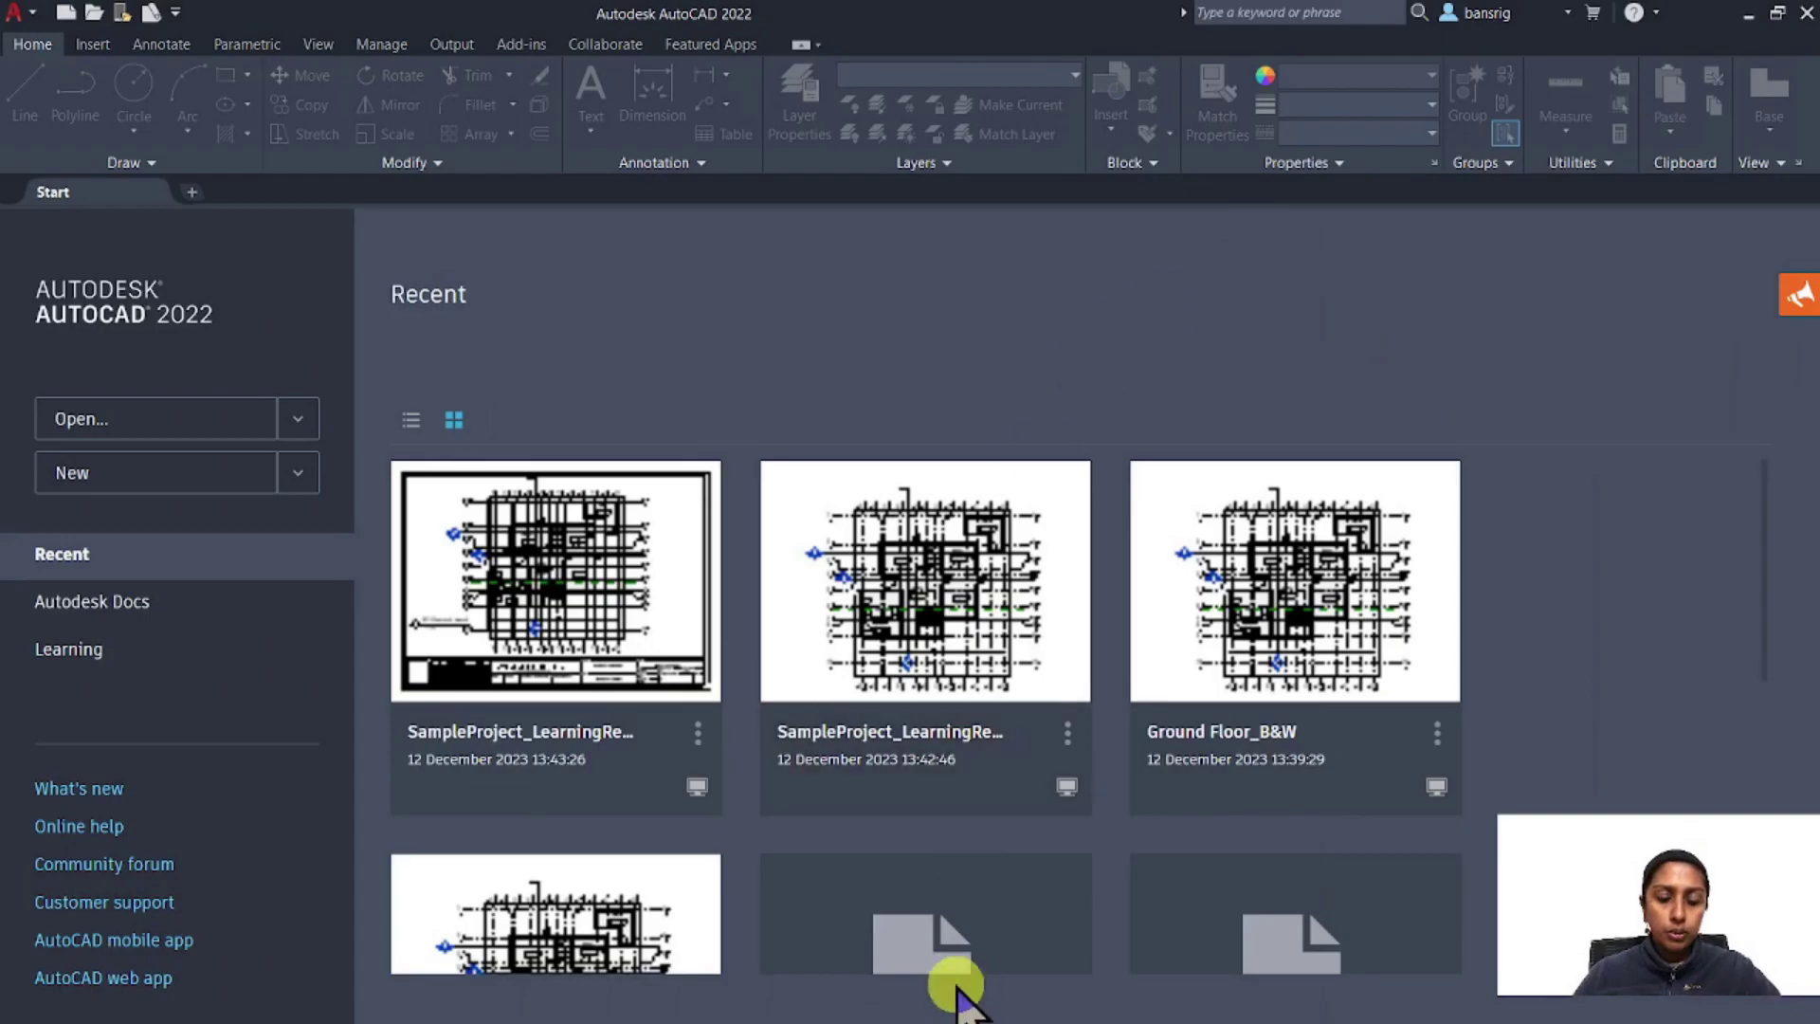
pyautogui.hotkey('alt', 'Tab')
pyautogui.press('Tab')
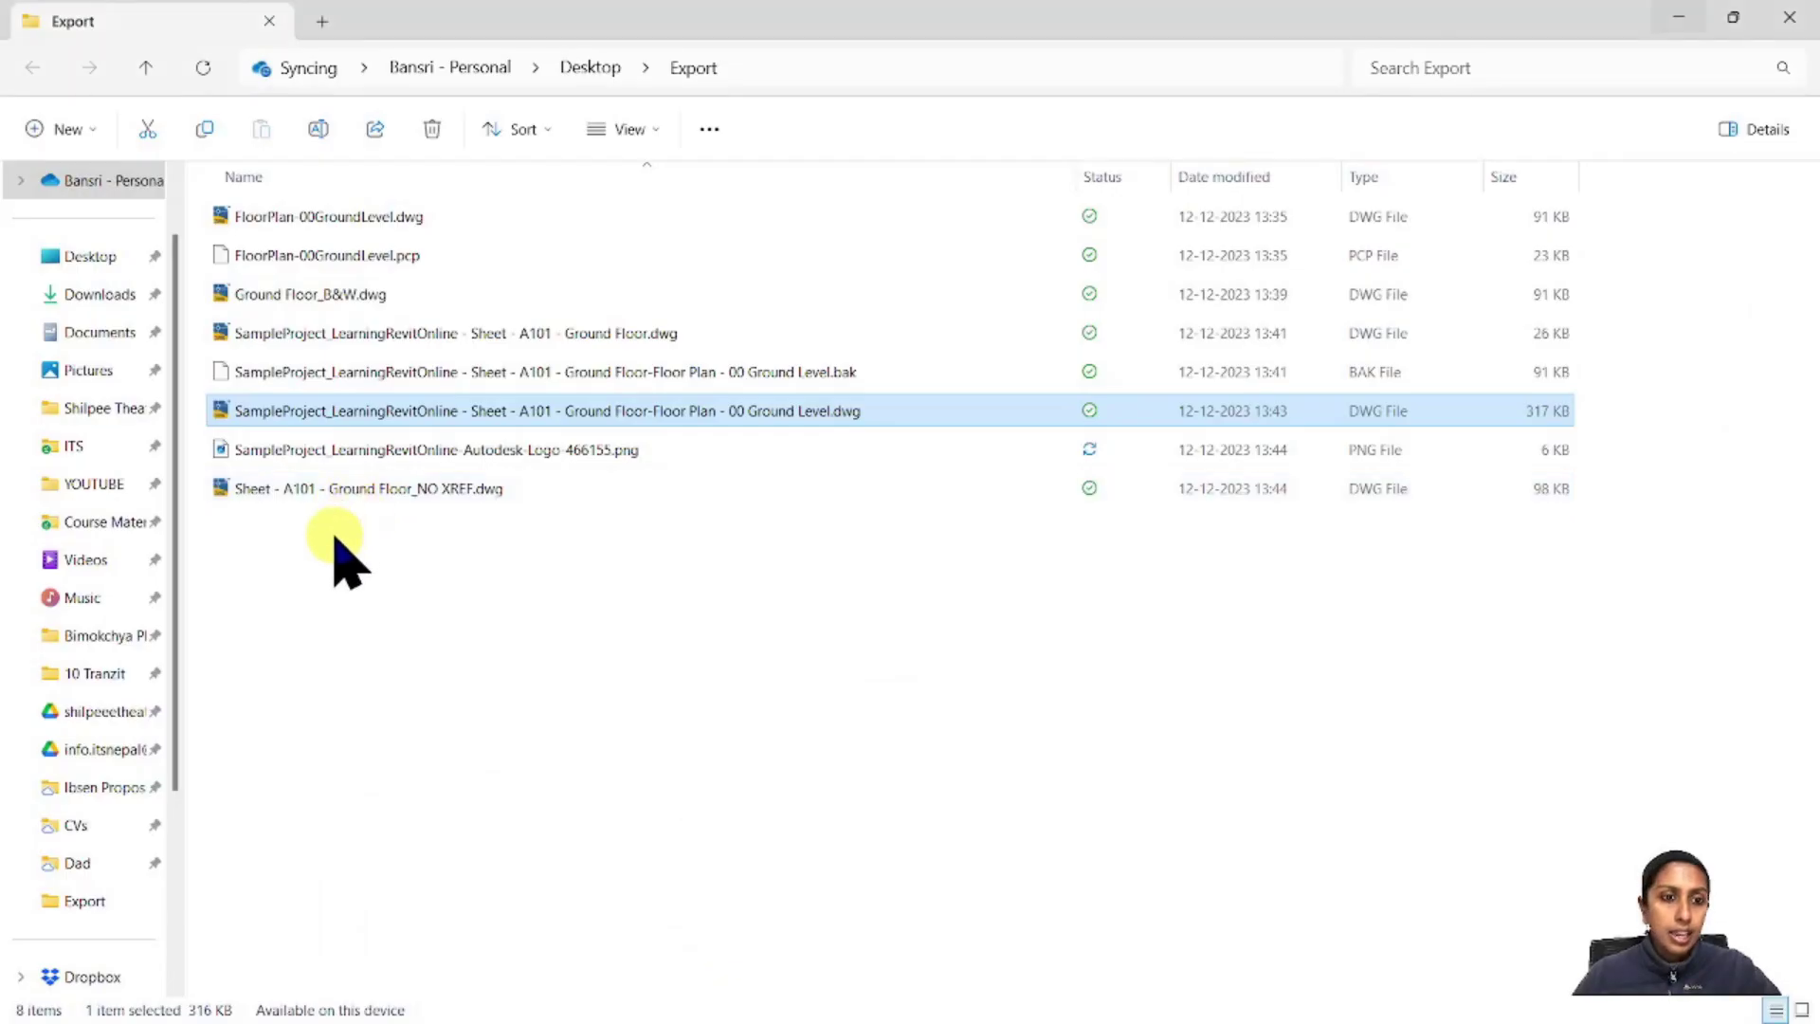
# Open Sheet - A101 - Ground Floor_NO XREF.dwg from the Export folder in AutoCAD and inspect the sheet on Layout1
pyautogui.click(302, 489)
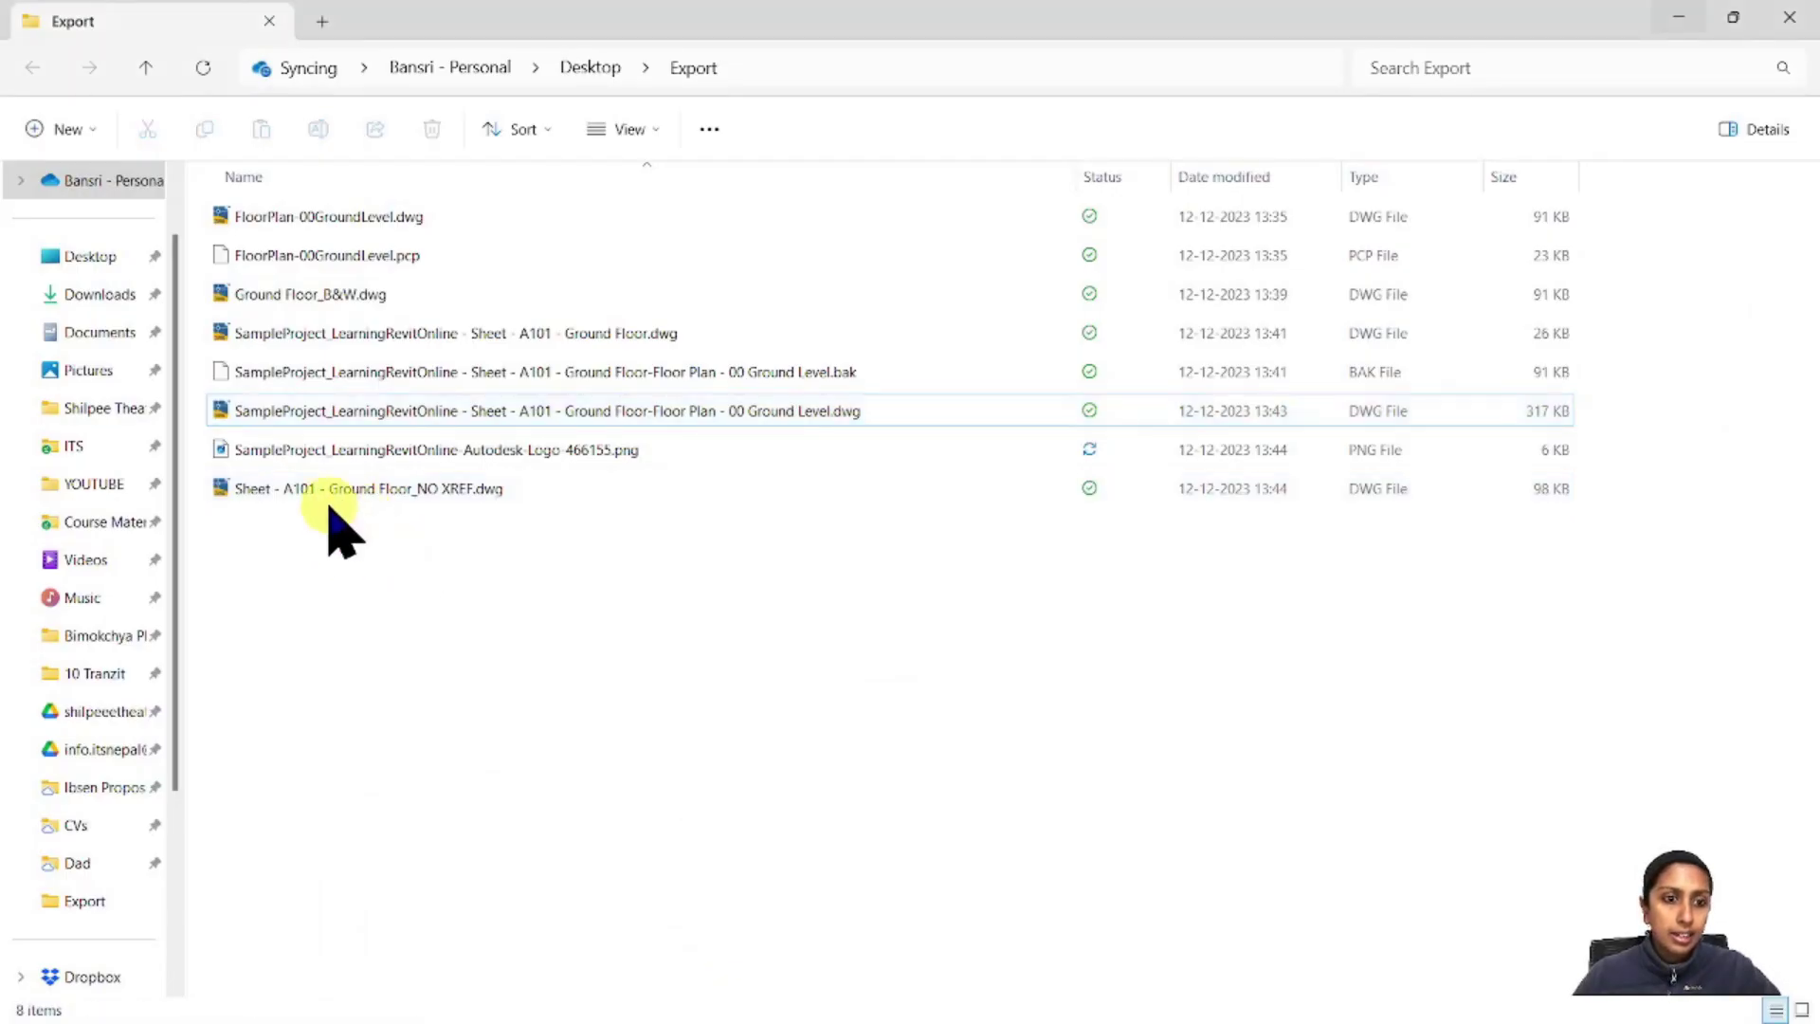
pyautogui.doubleClick(403, 493)
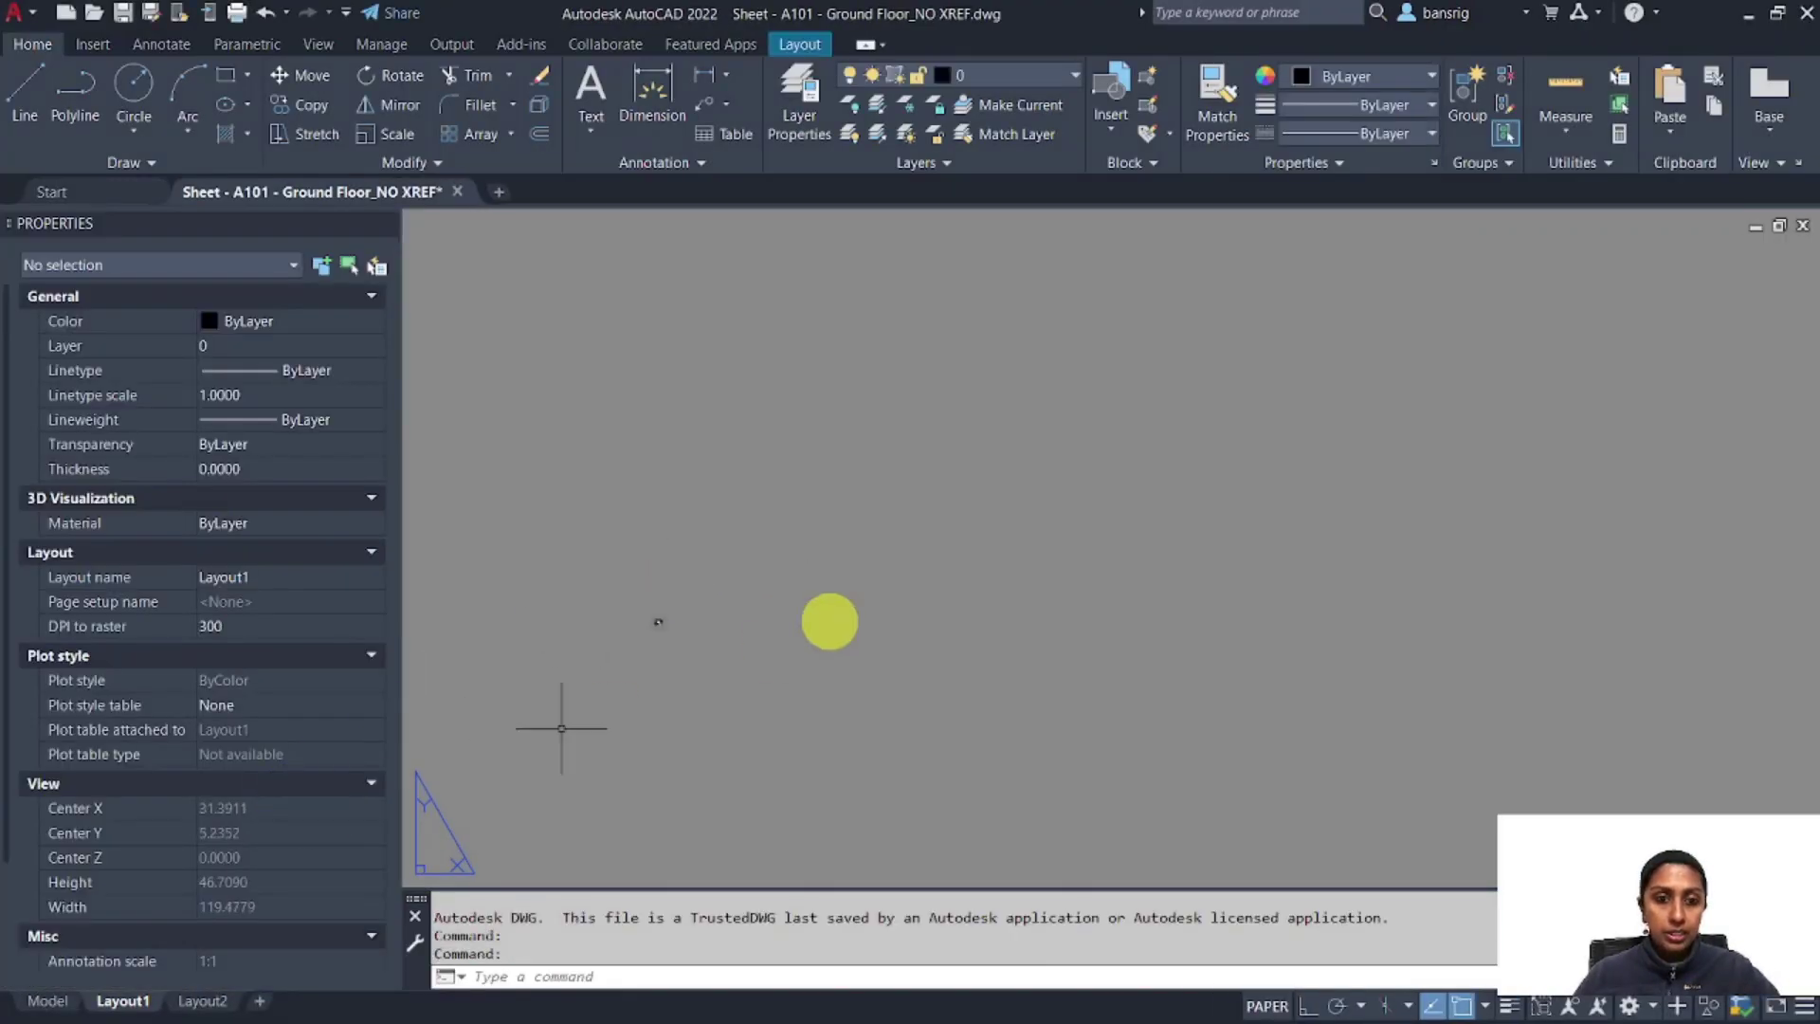
pyautogui.scroll(4, 852, 651)
pyautogui.scroll(6, 857, 637)
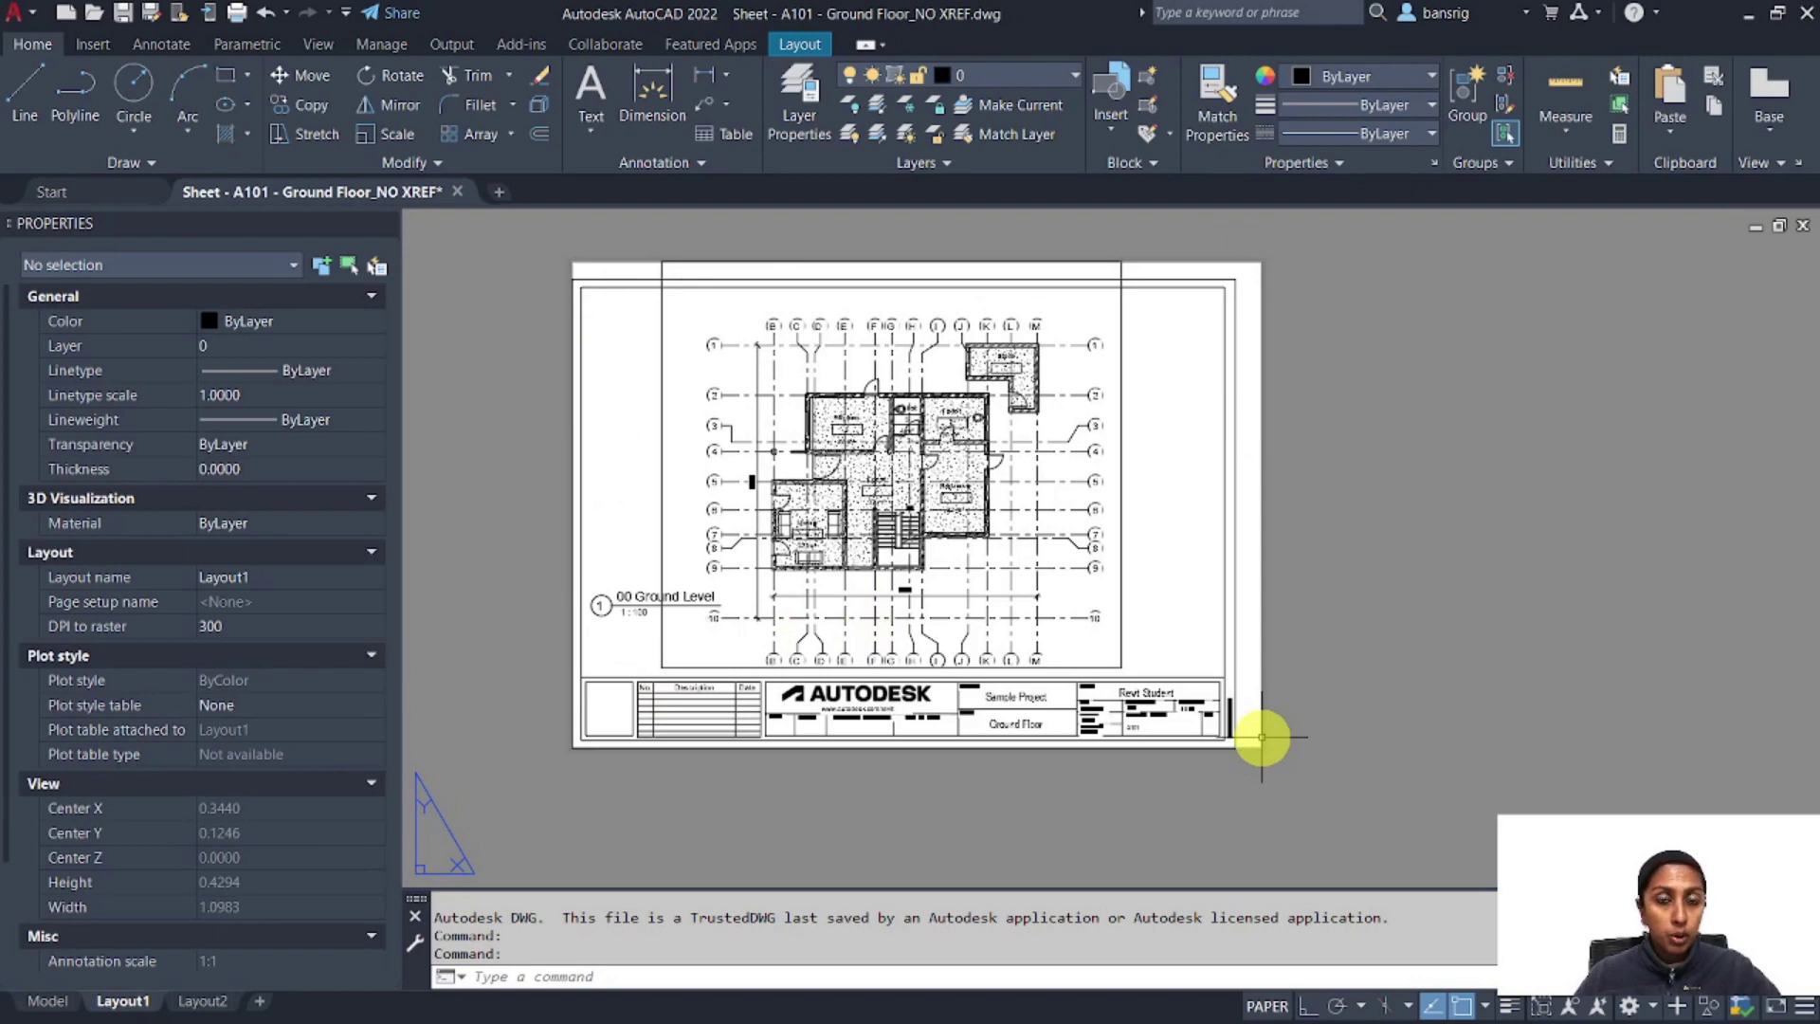
# Compare the ground floor plan in model space with the sheet on Layout1
pyautogui.click(66, 997)
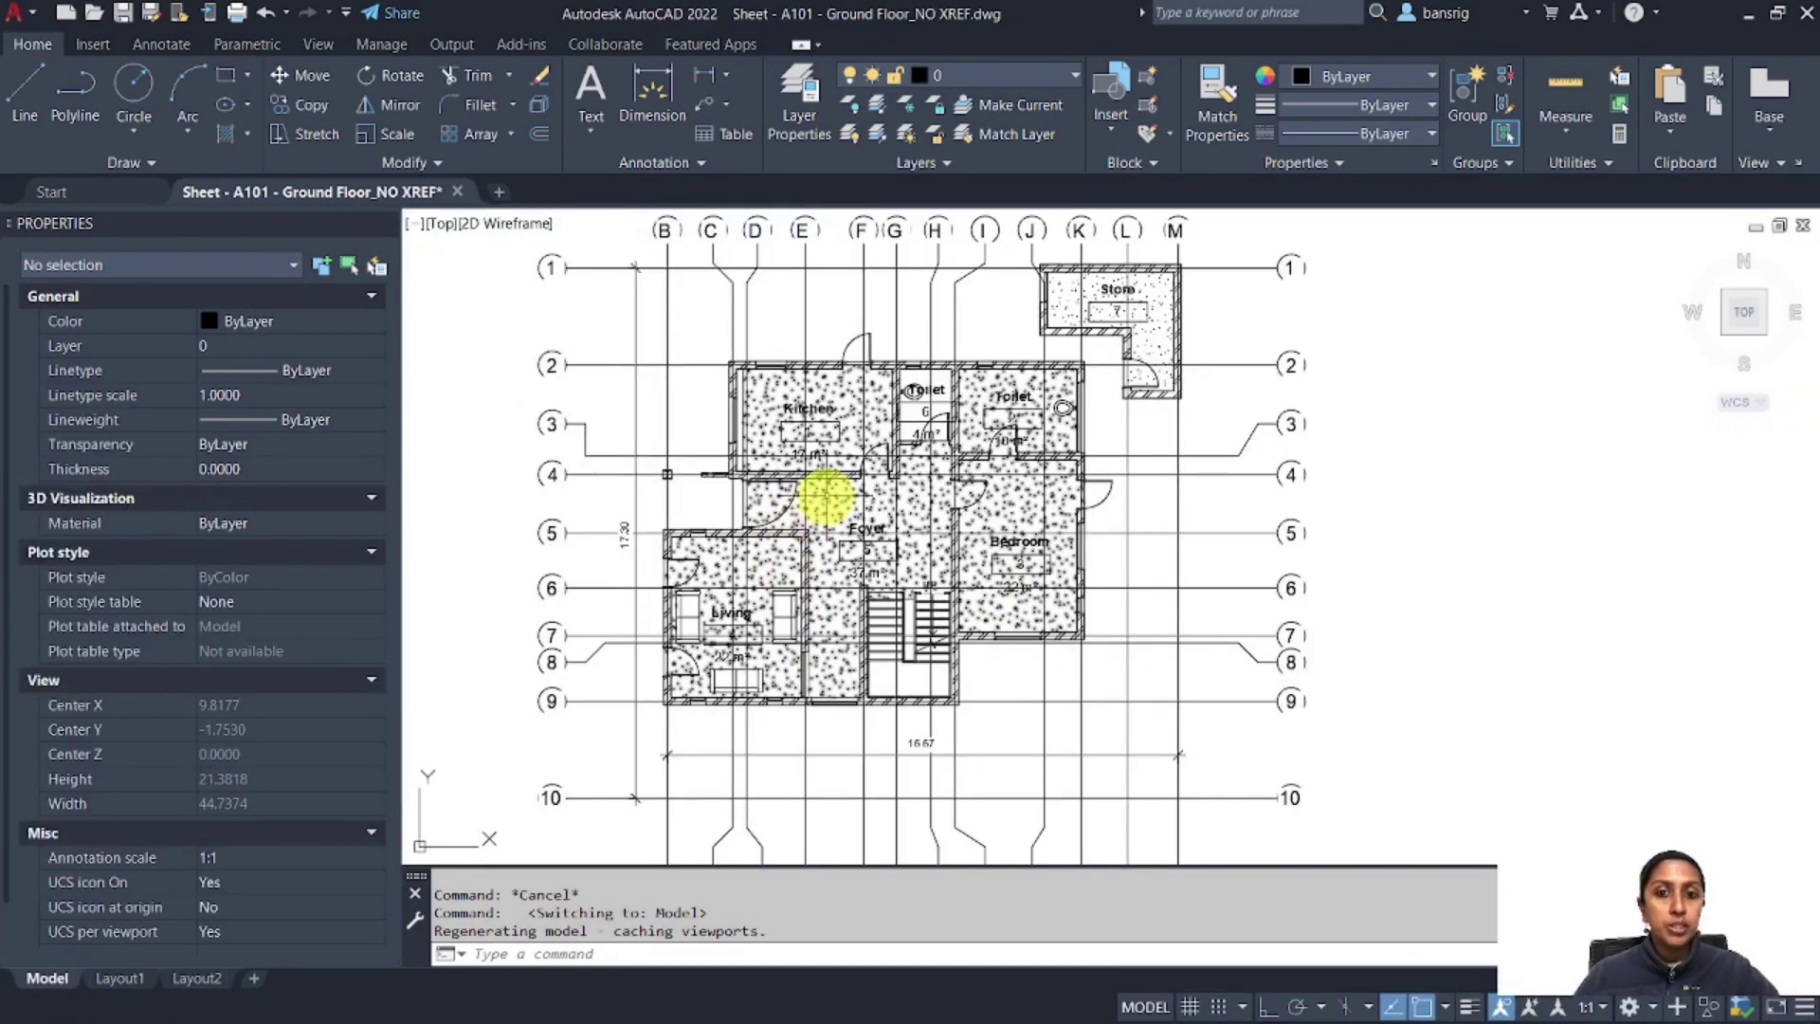
pyautogui.scroll(-2, 825, 497)
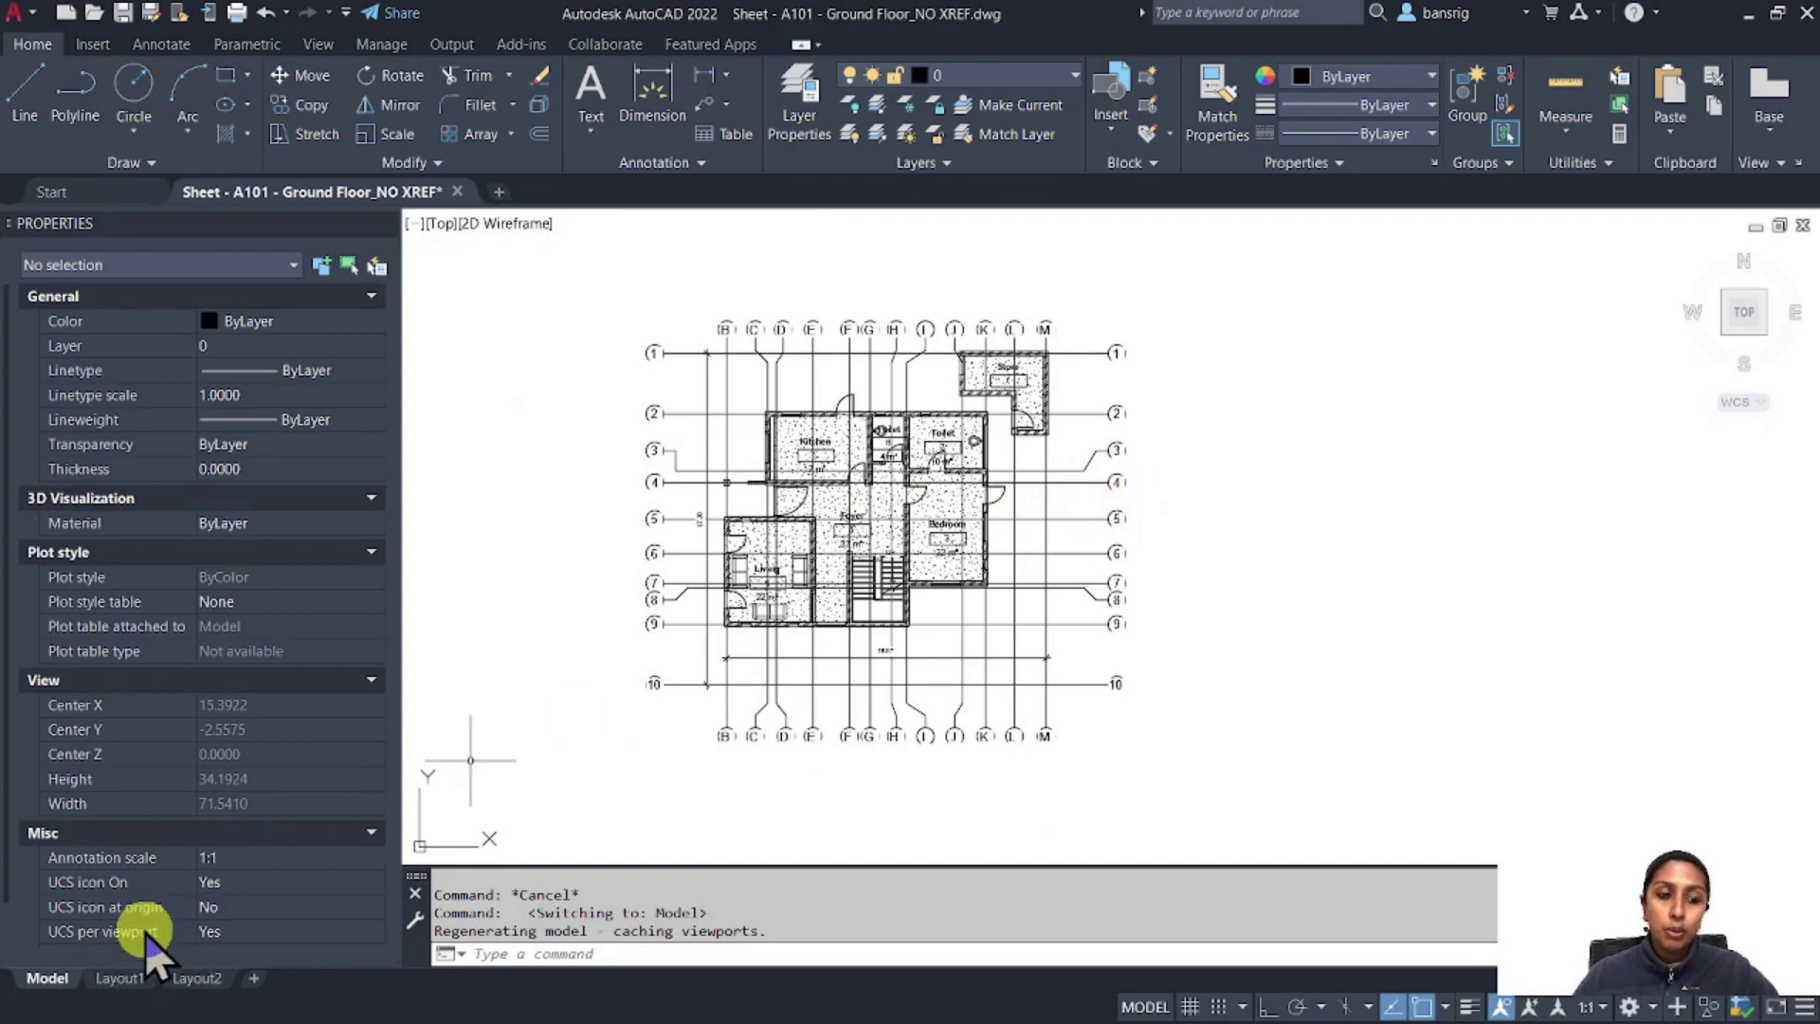
pyautogui.click(121, 977)
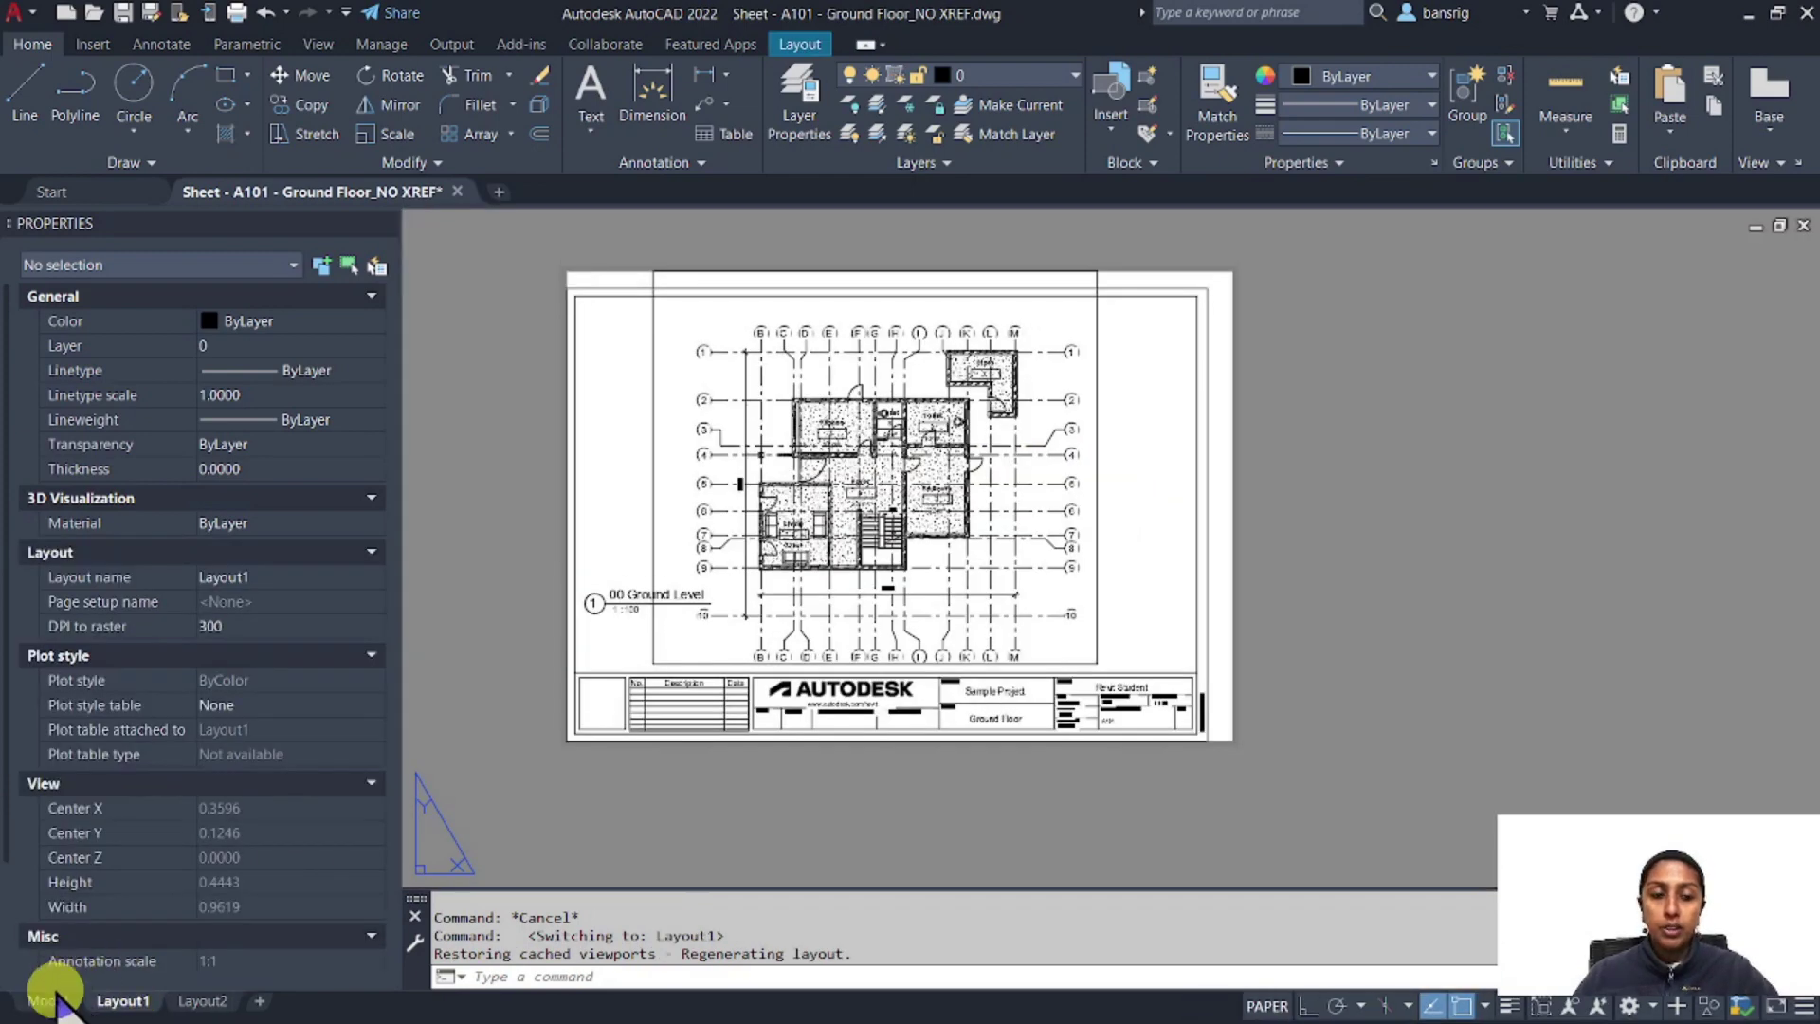
pyautogui.click(123, 1000)
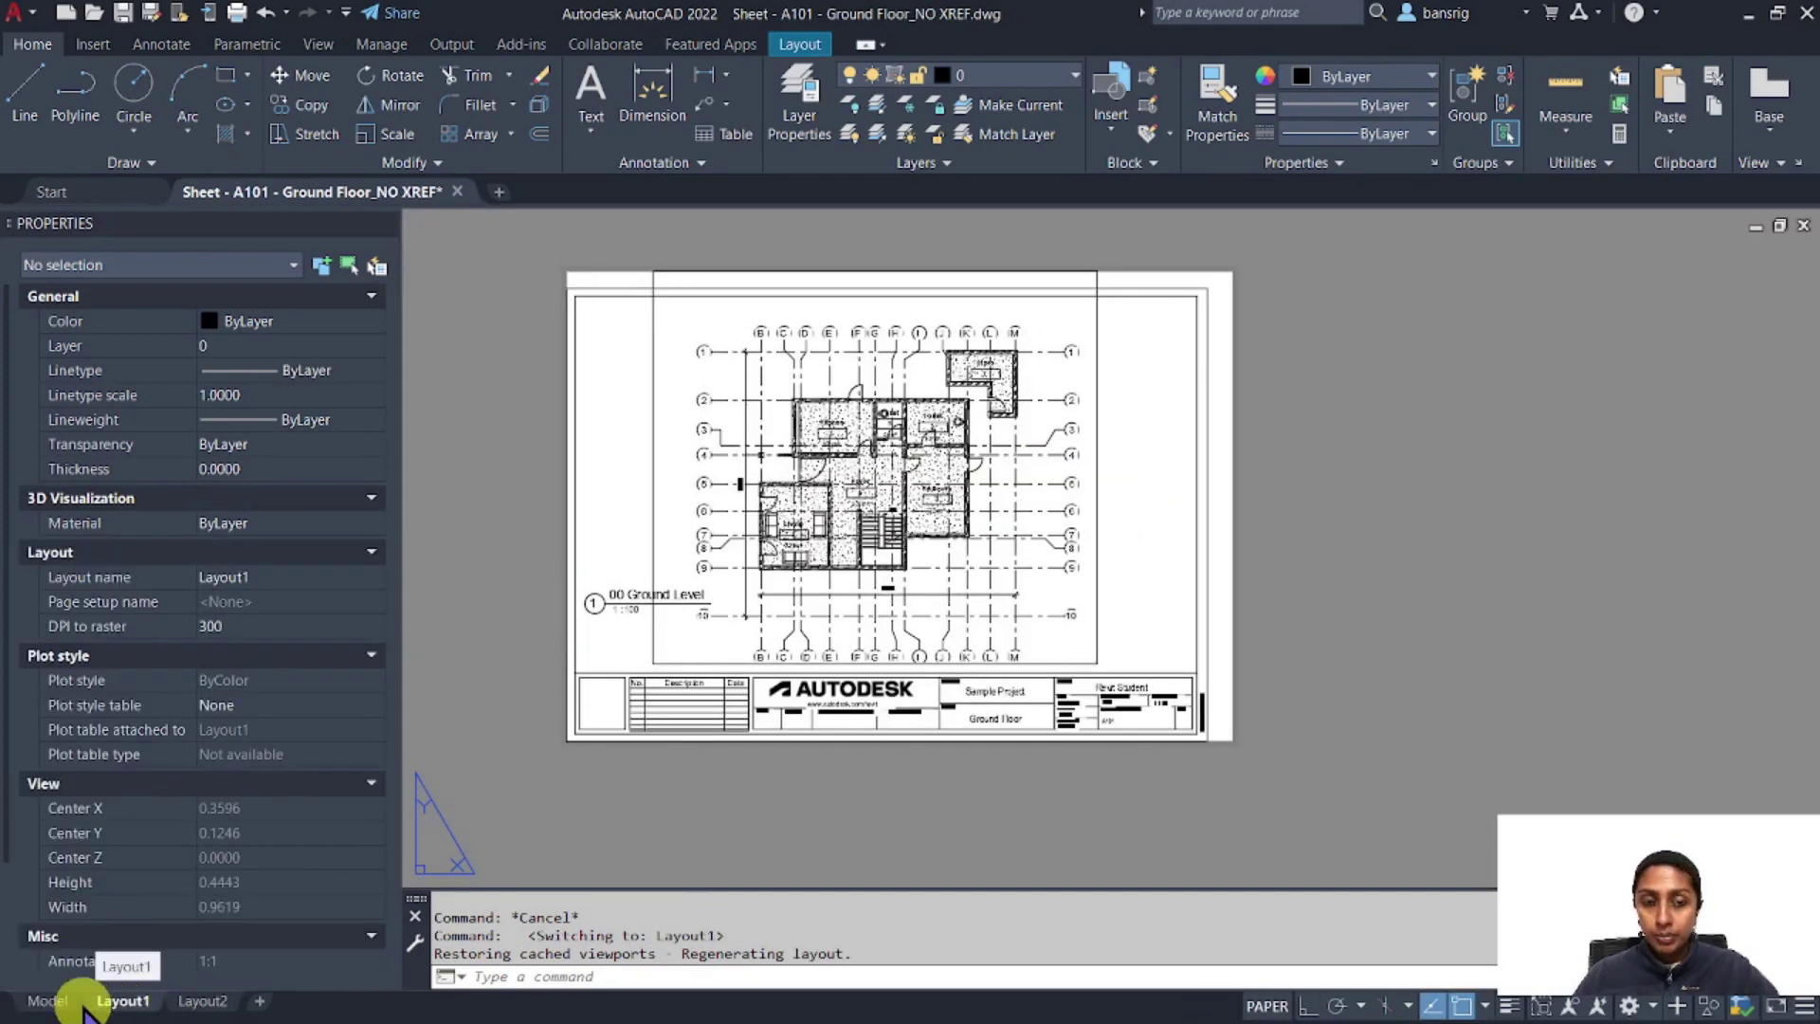
pyautogui.click(47, 1001)
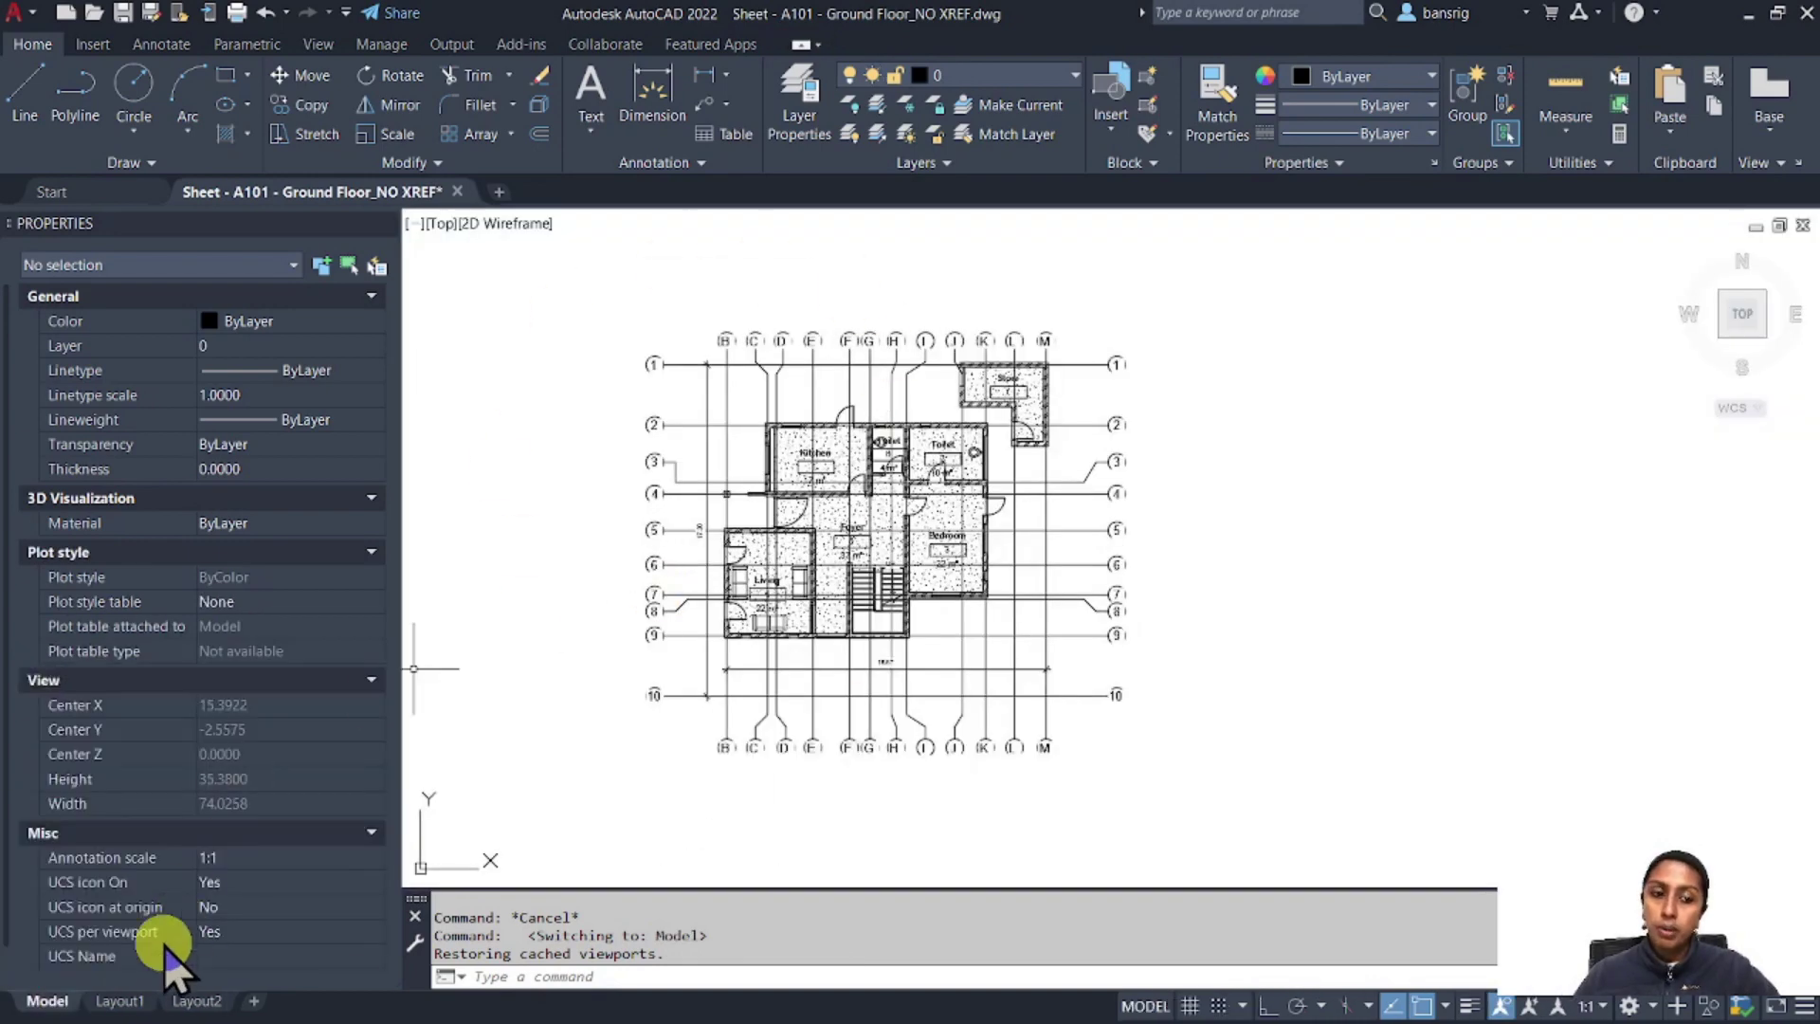
pyautogui.click(121, 1000)
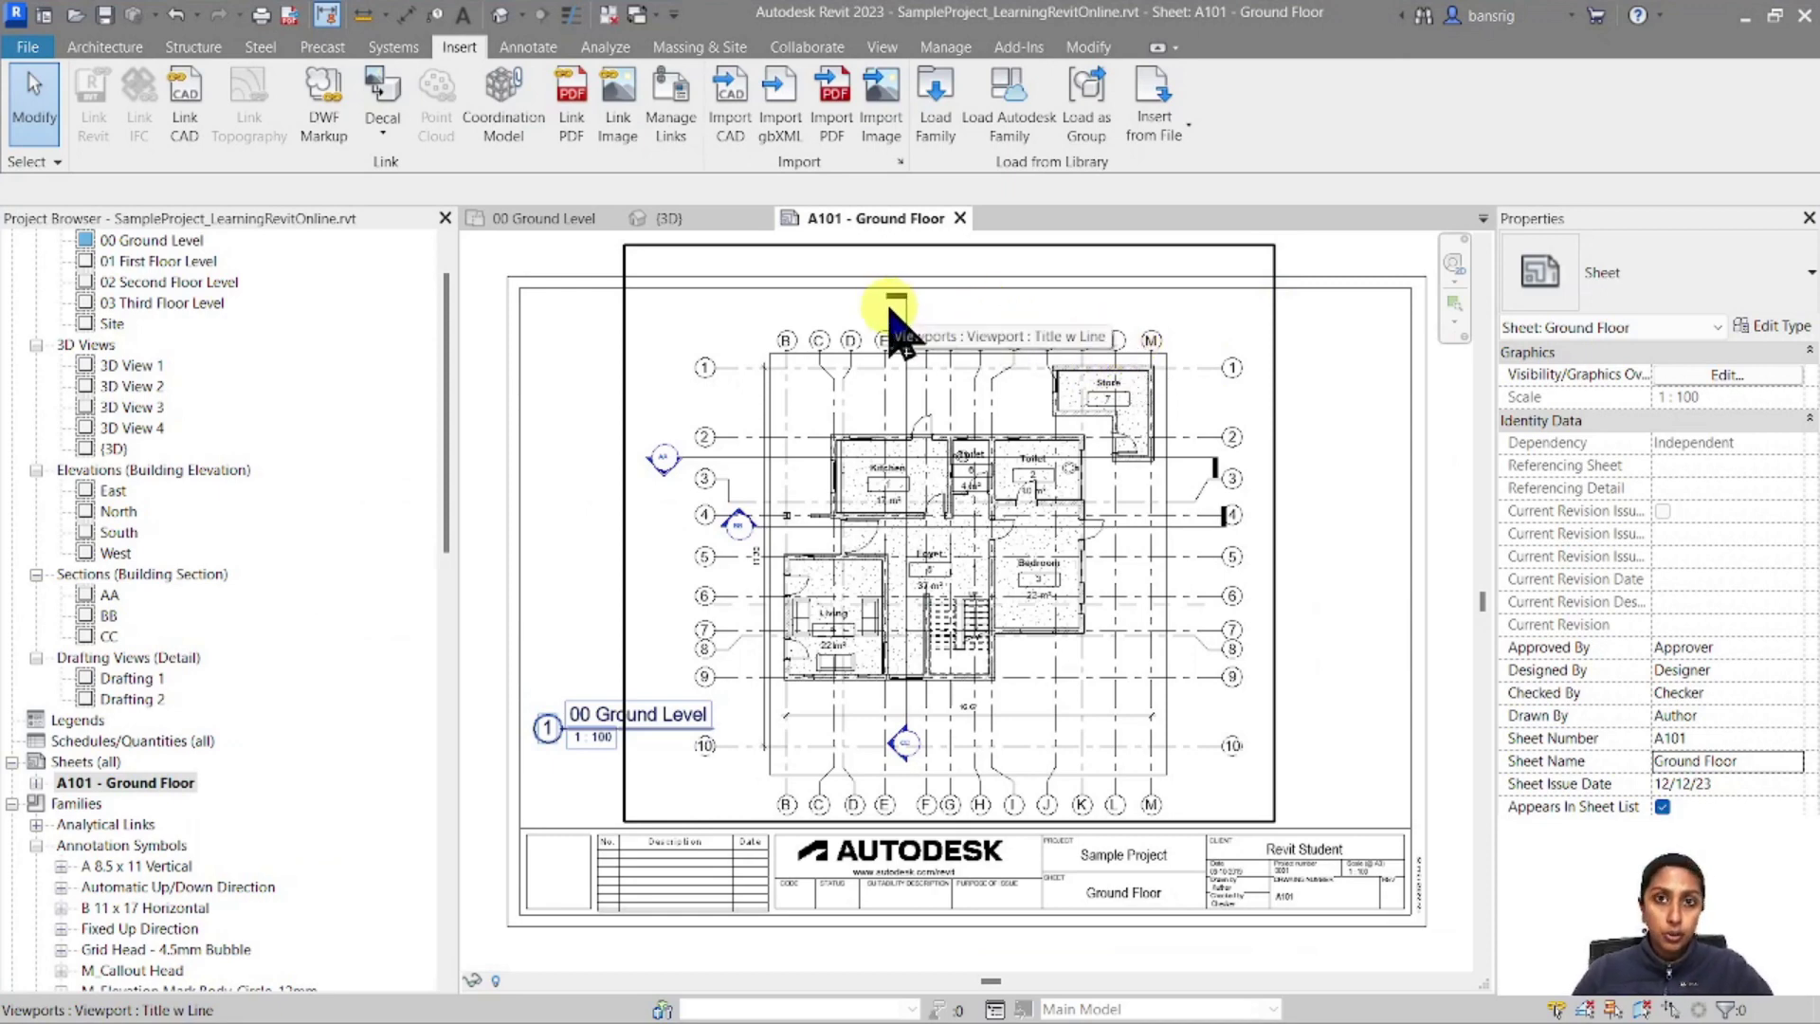
# Switch to Revit and open the 00 Ground Level and 01 First Floor Level floor plans
pyautogui.doubleClick(176, 242)
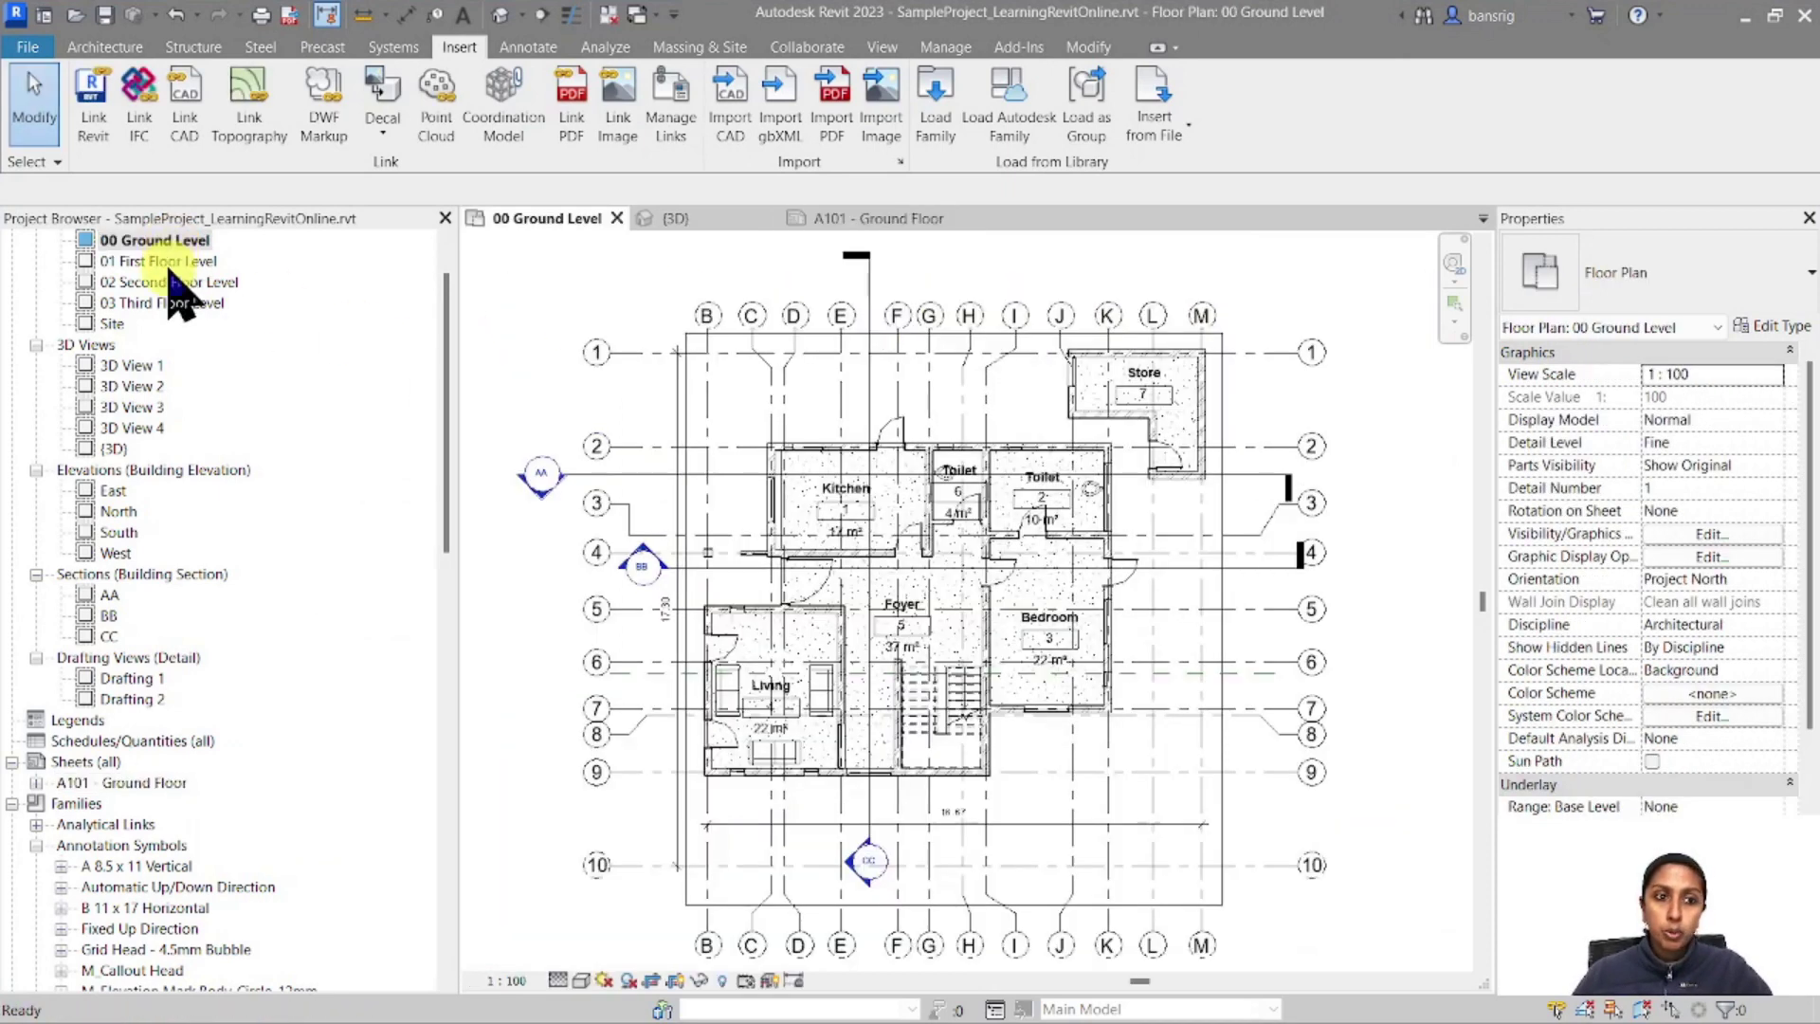
pyautogui.click(171, 264)
pyautogui.doubleClick(172, 264)
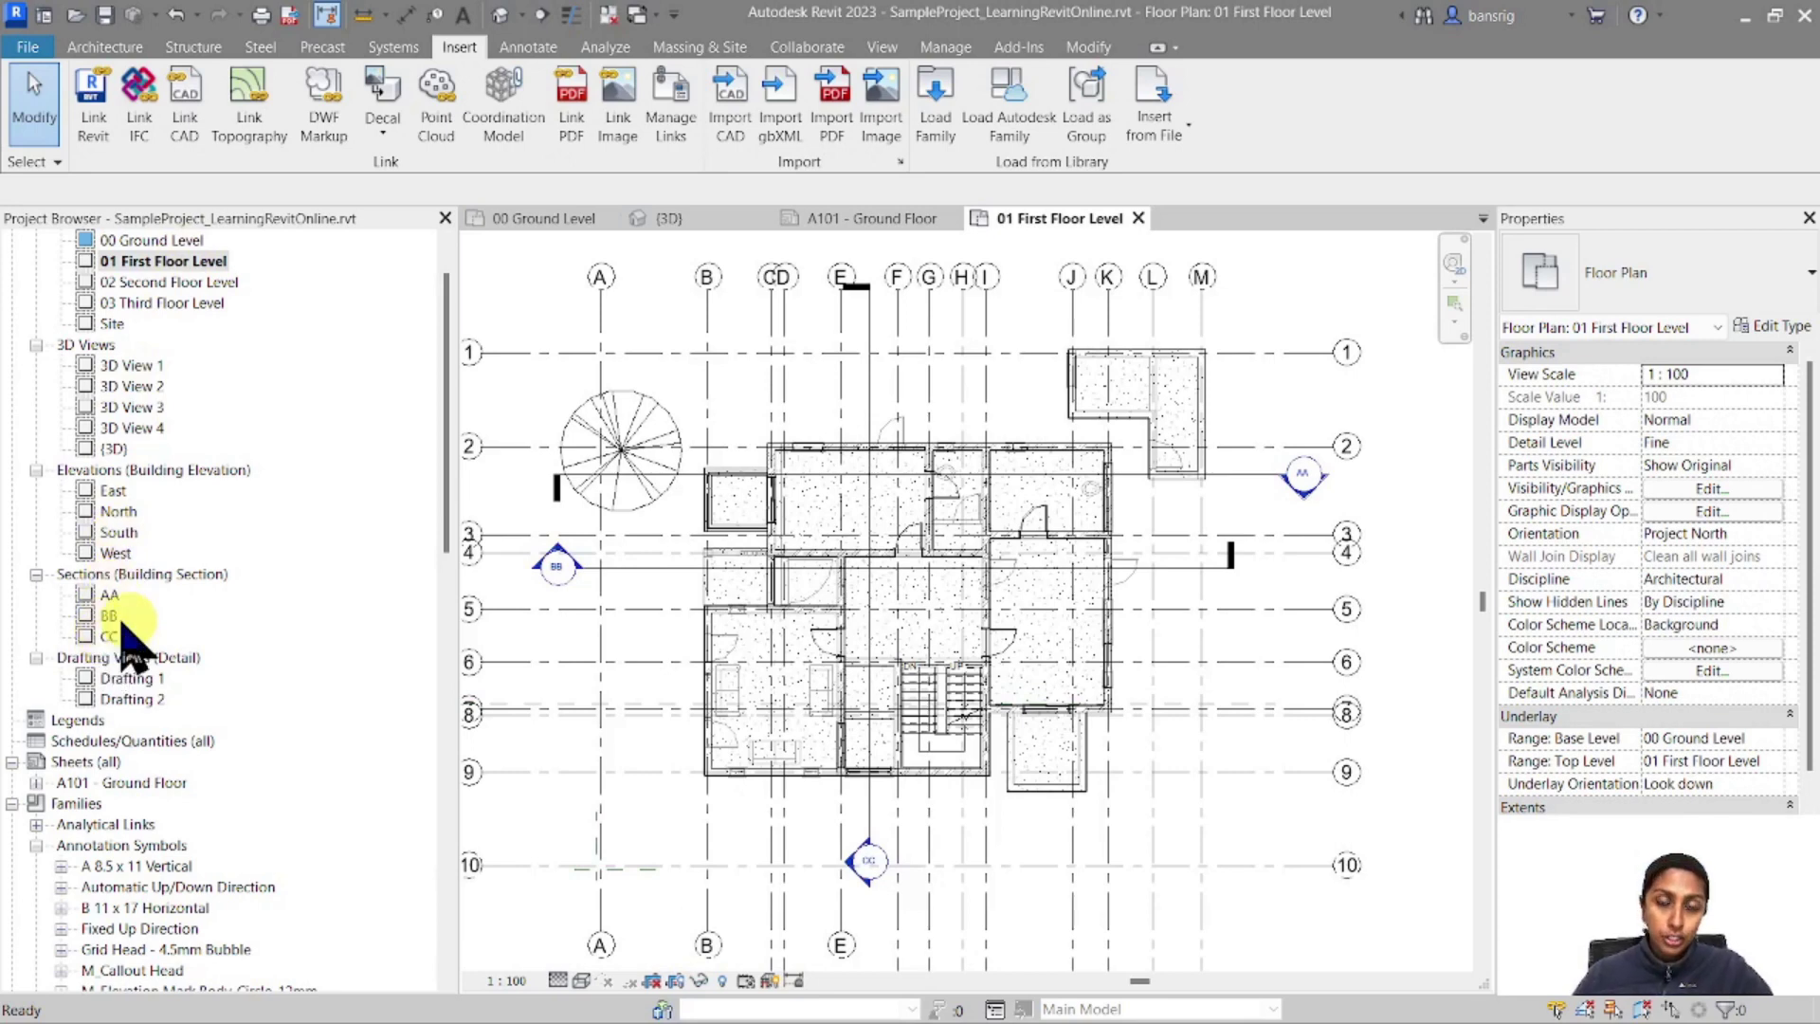
pyautogui.scroll(-1, 901, 569)
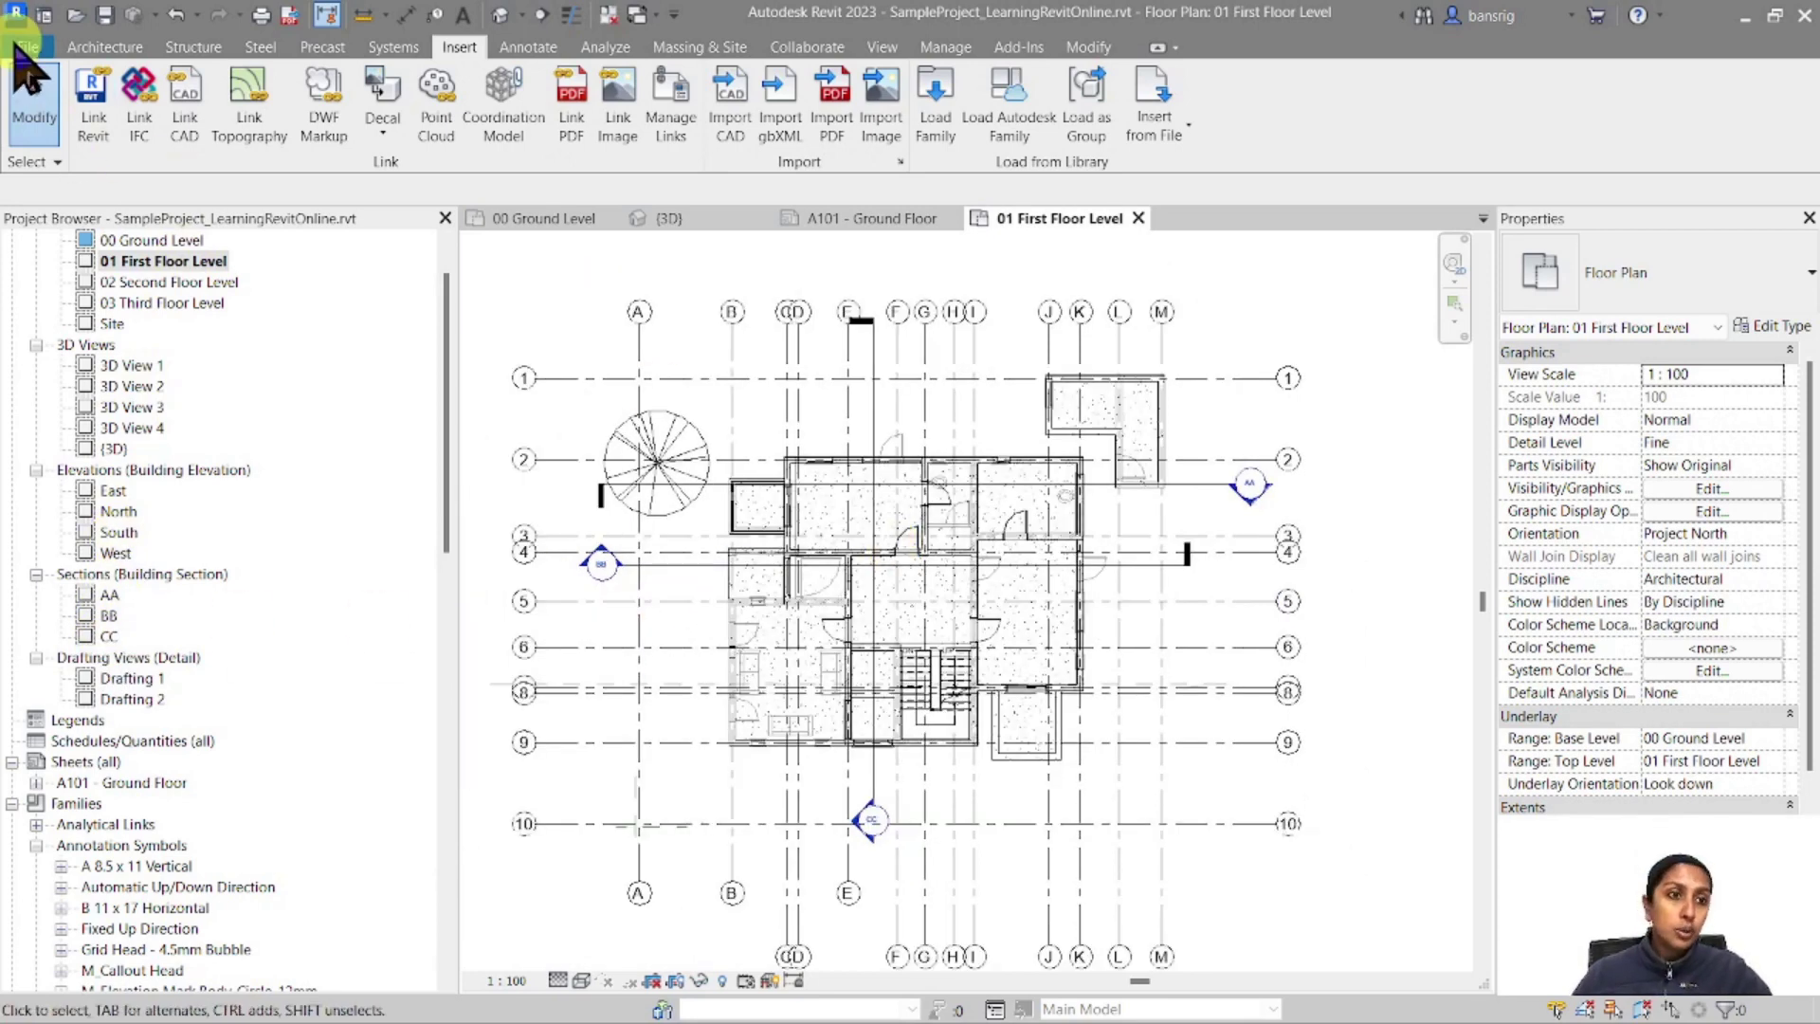
# Start a DWG export and set it to use the in-session view/sheet set
pyautogui.click(27, 46)
pyautogui.click(53, 419)
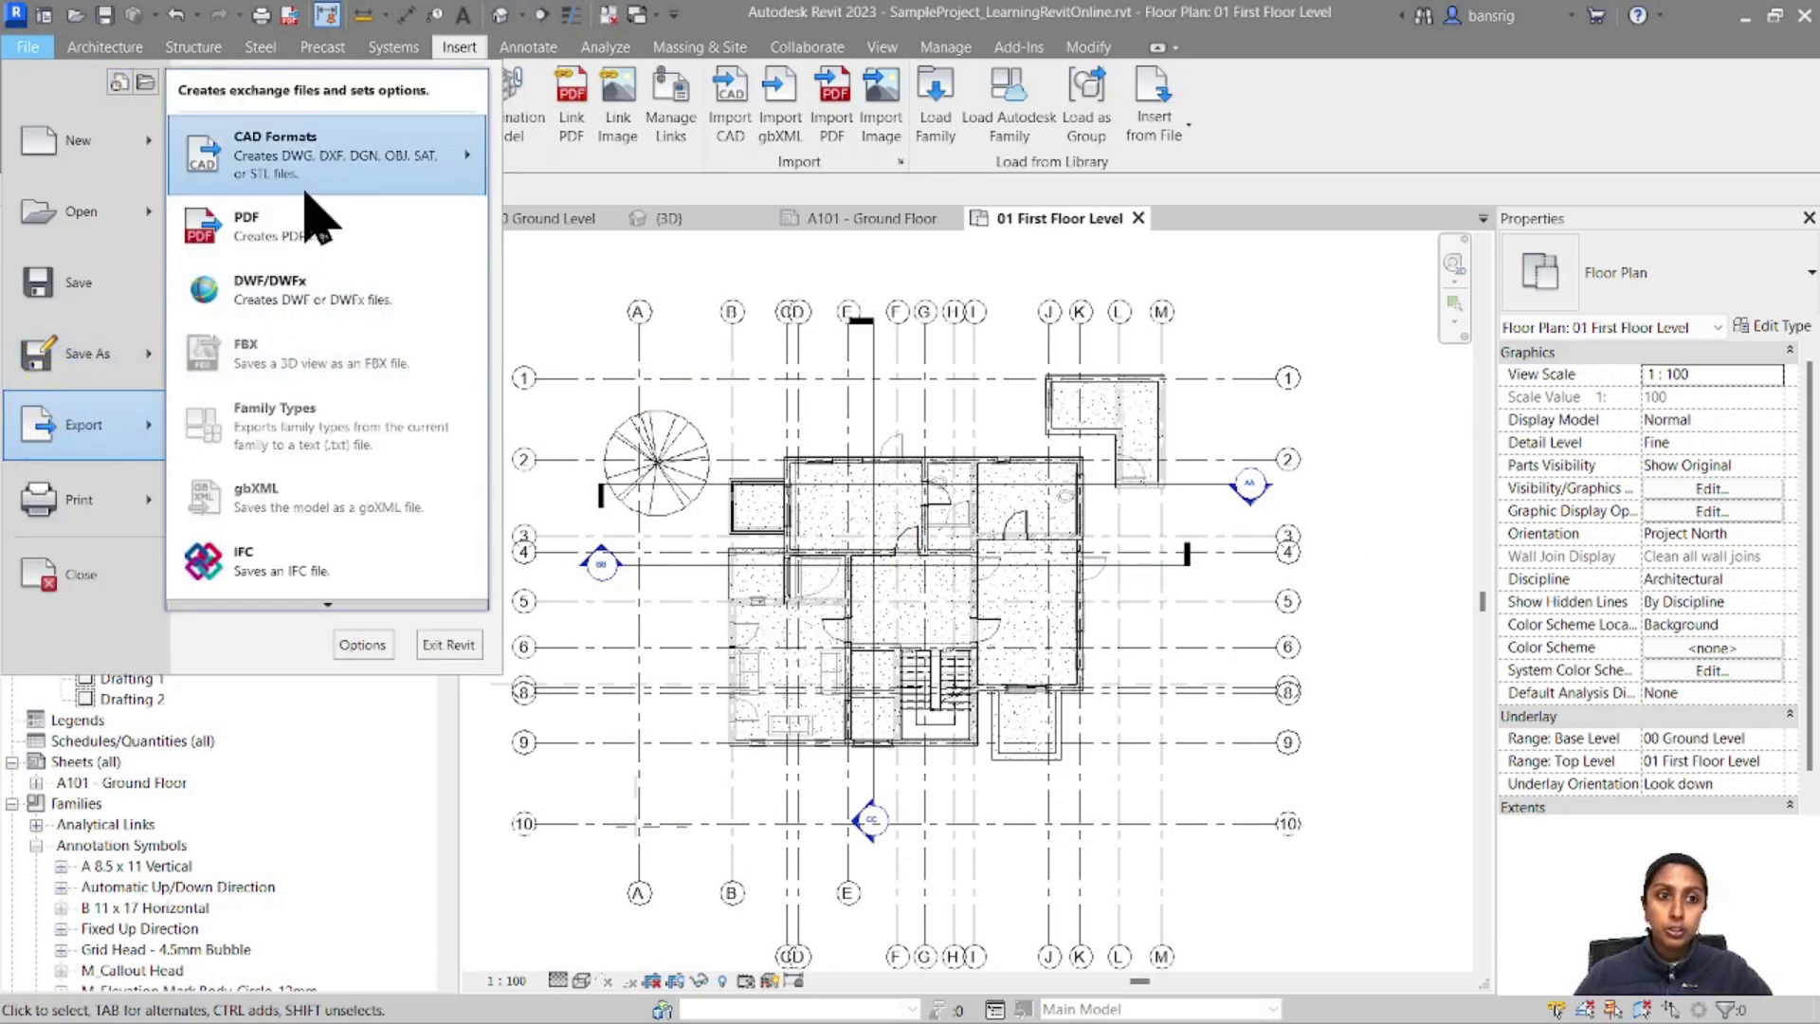
pyautogui.click(317, 159)
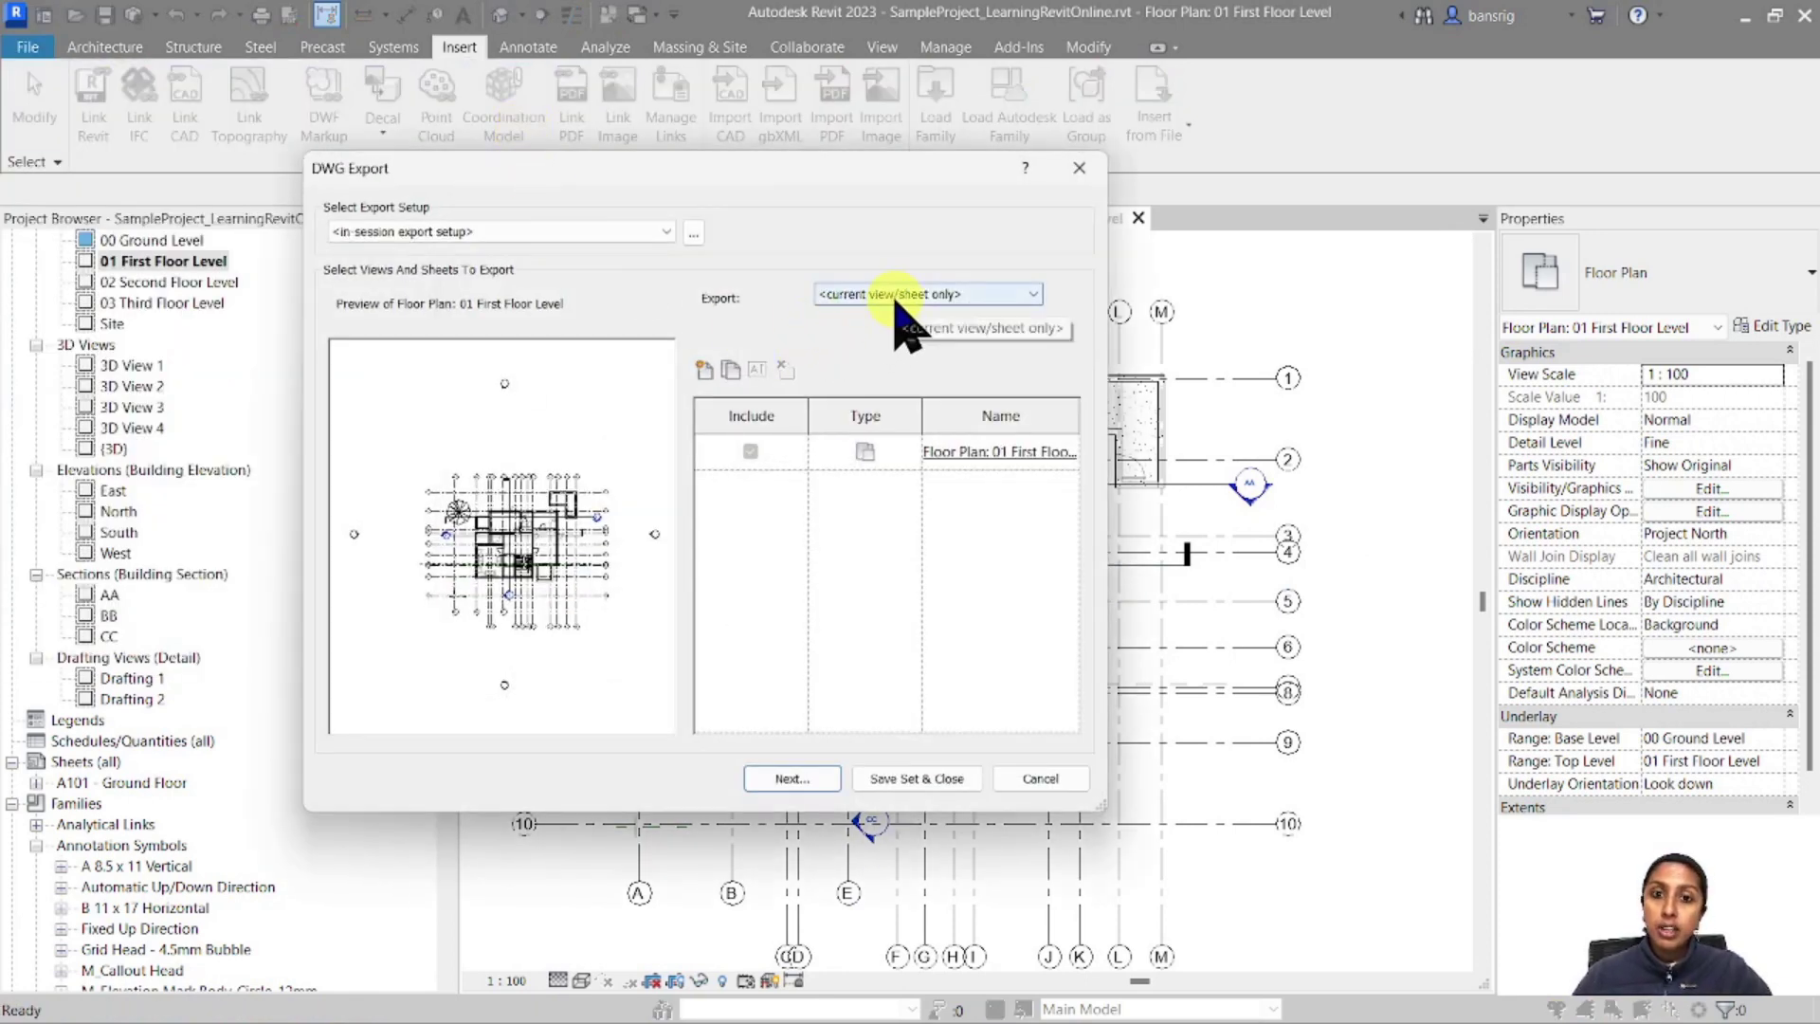
pyautogui.click(924, 301)
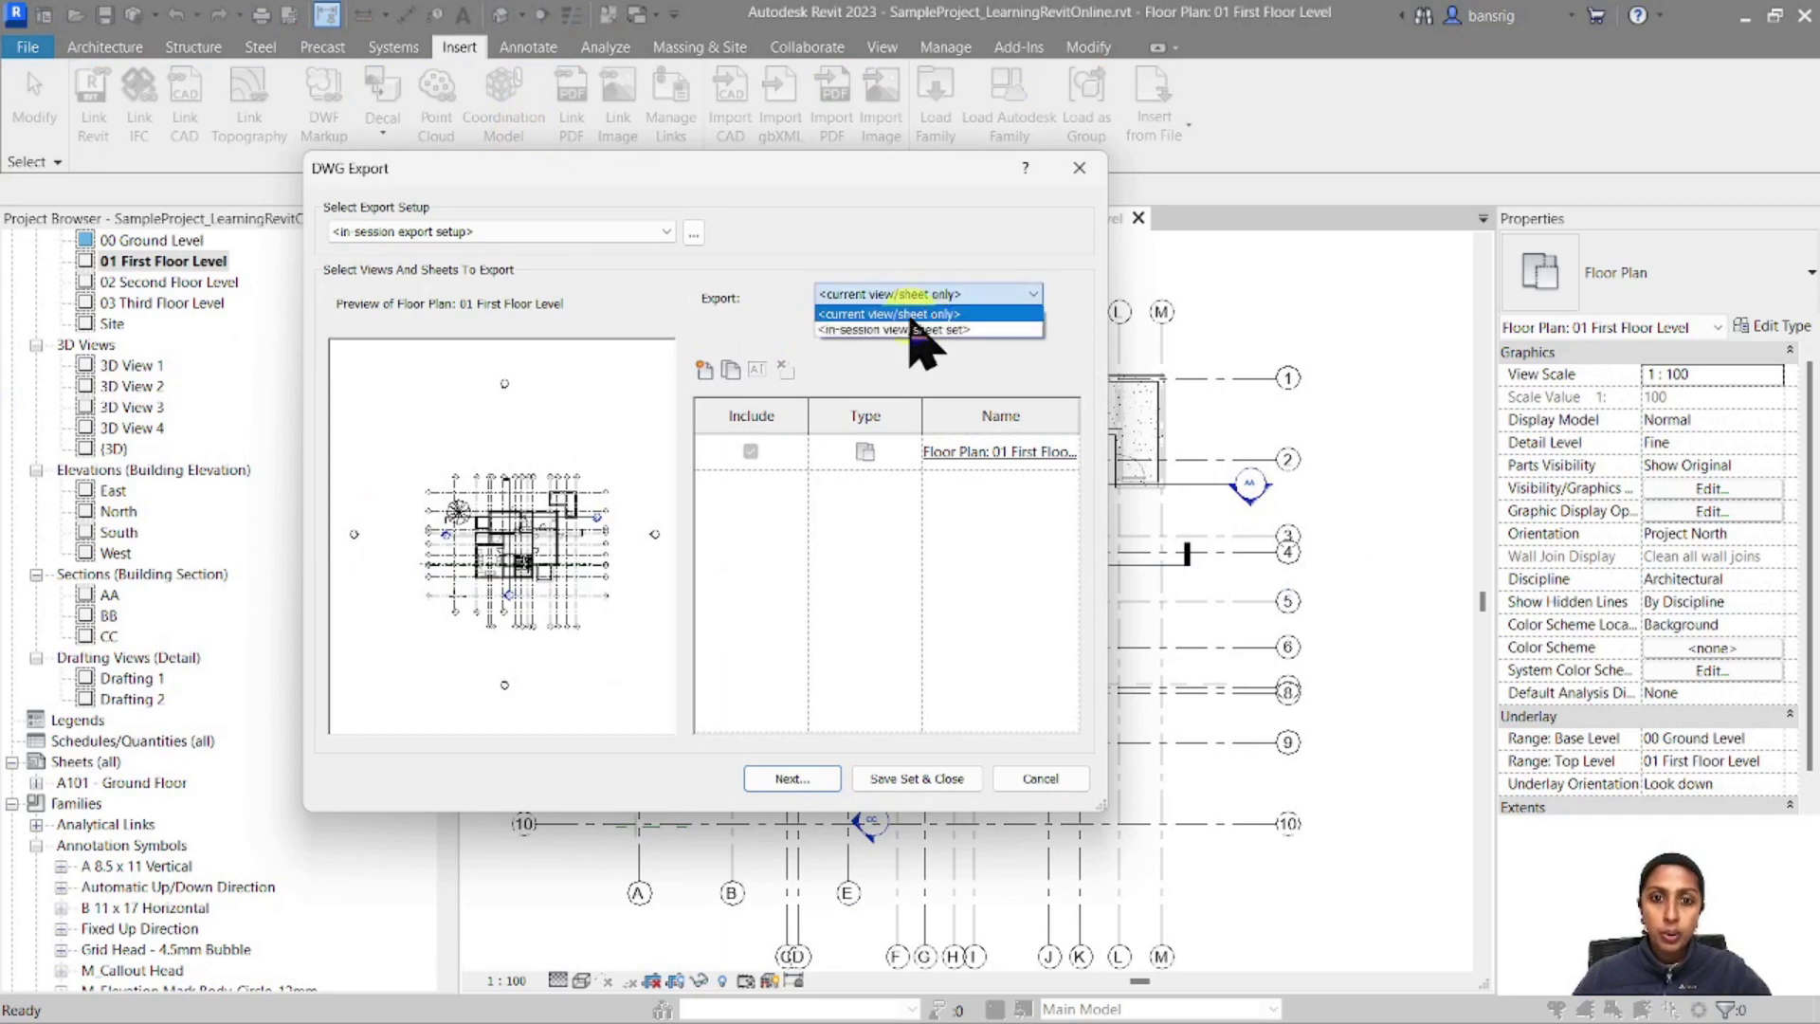
pyautogui.click(905, 330)
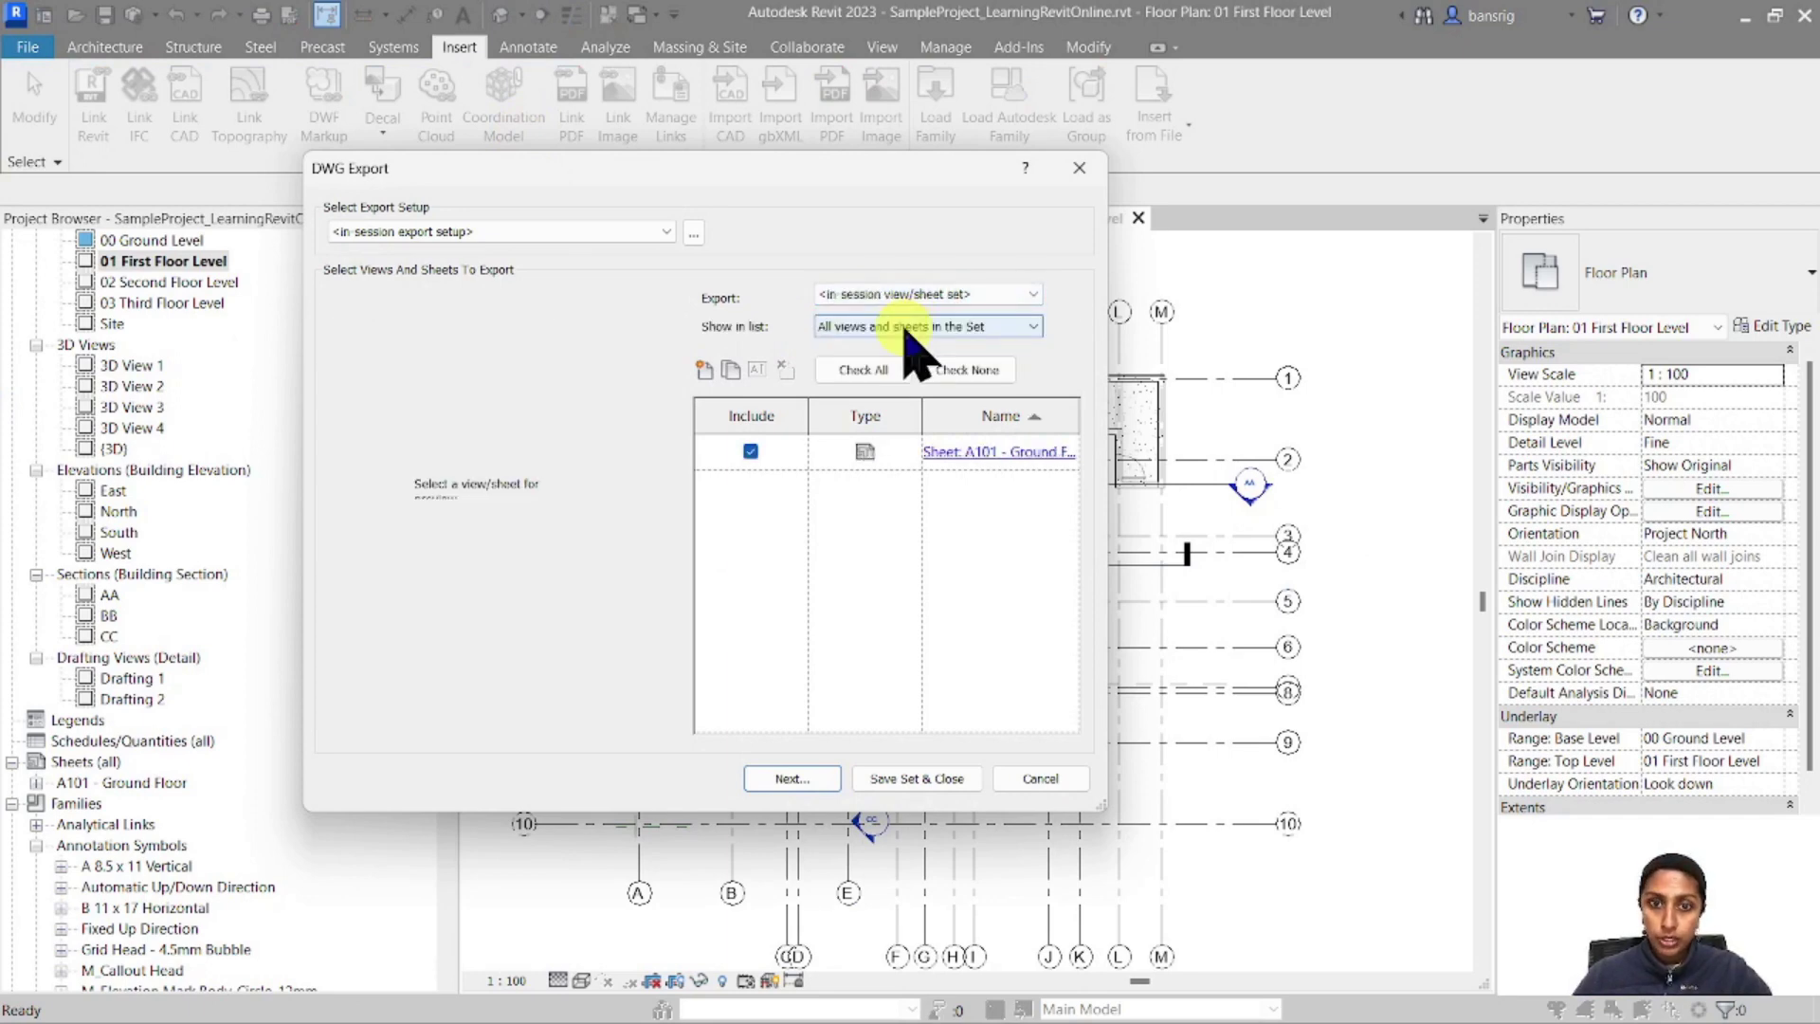
# Show Views in the Model in the export list and exclude every view from the set
pyautogui.click(857, 327)
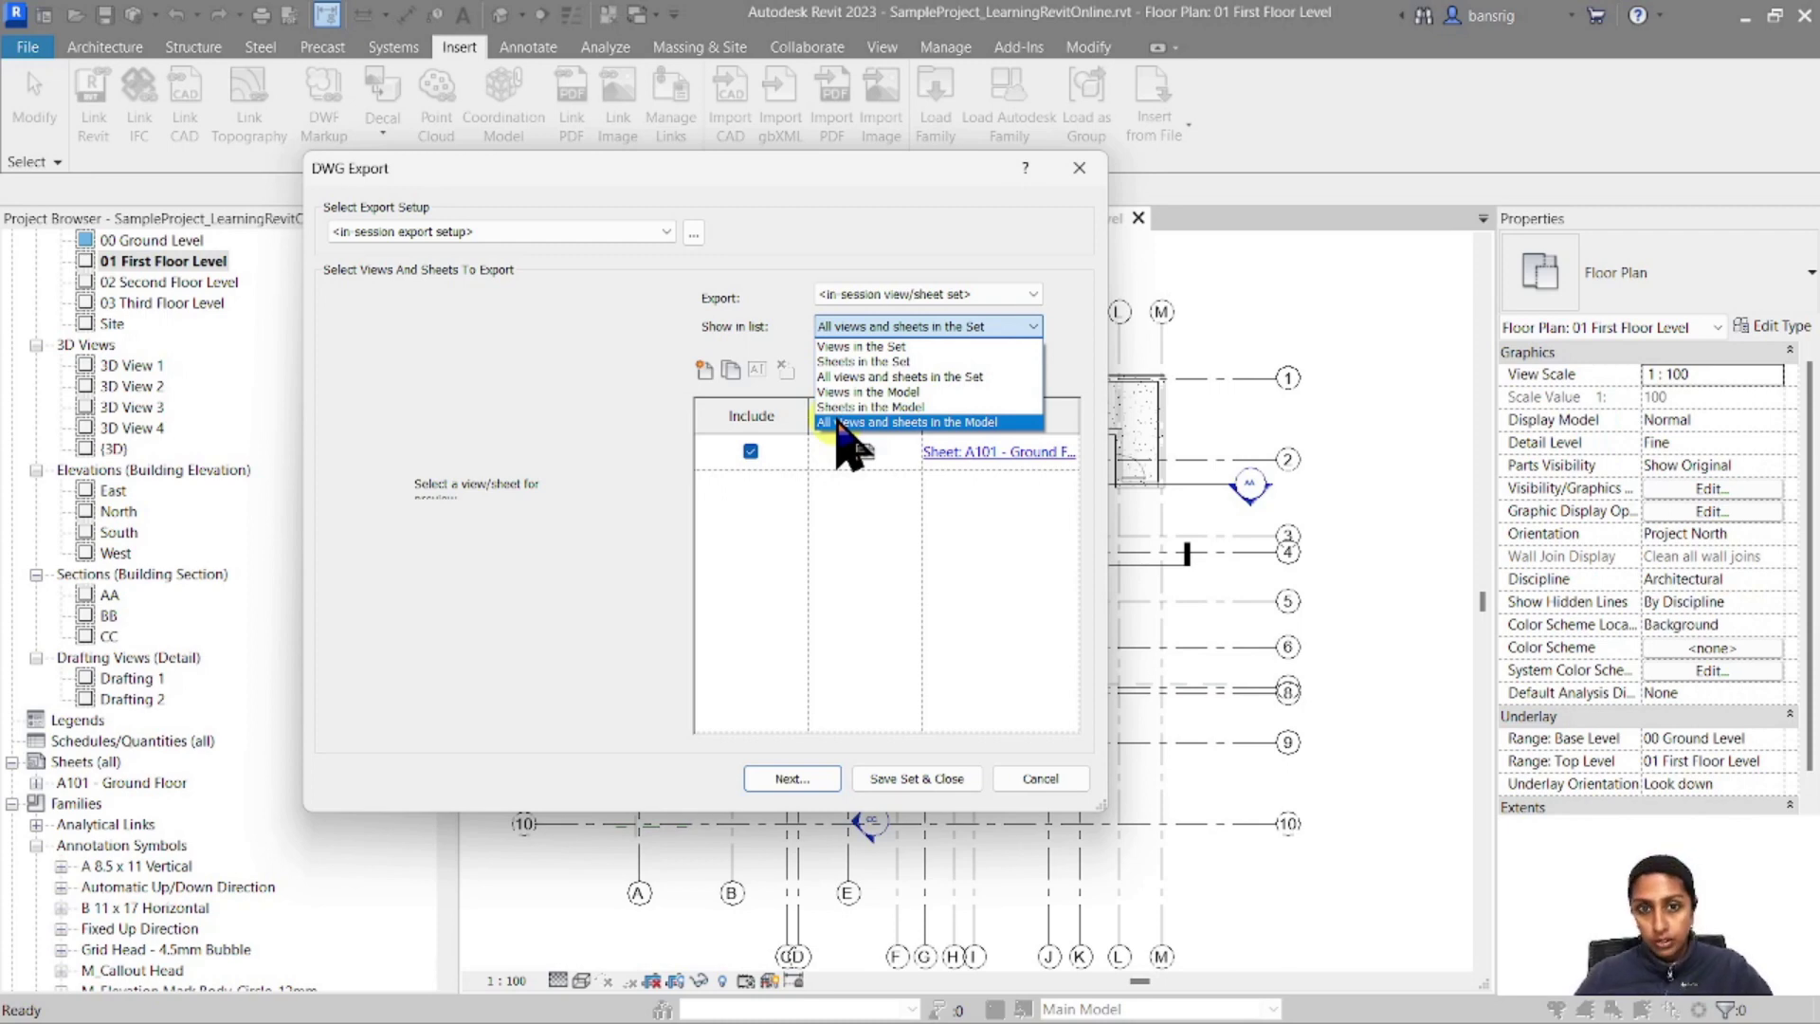
pyautogui.click(844, 407)
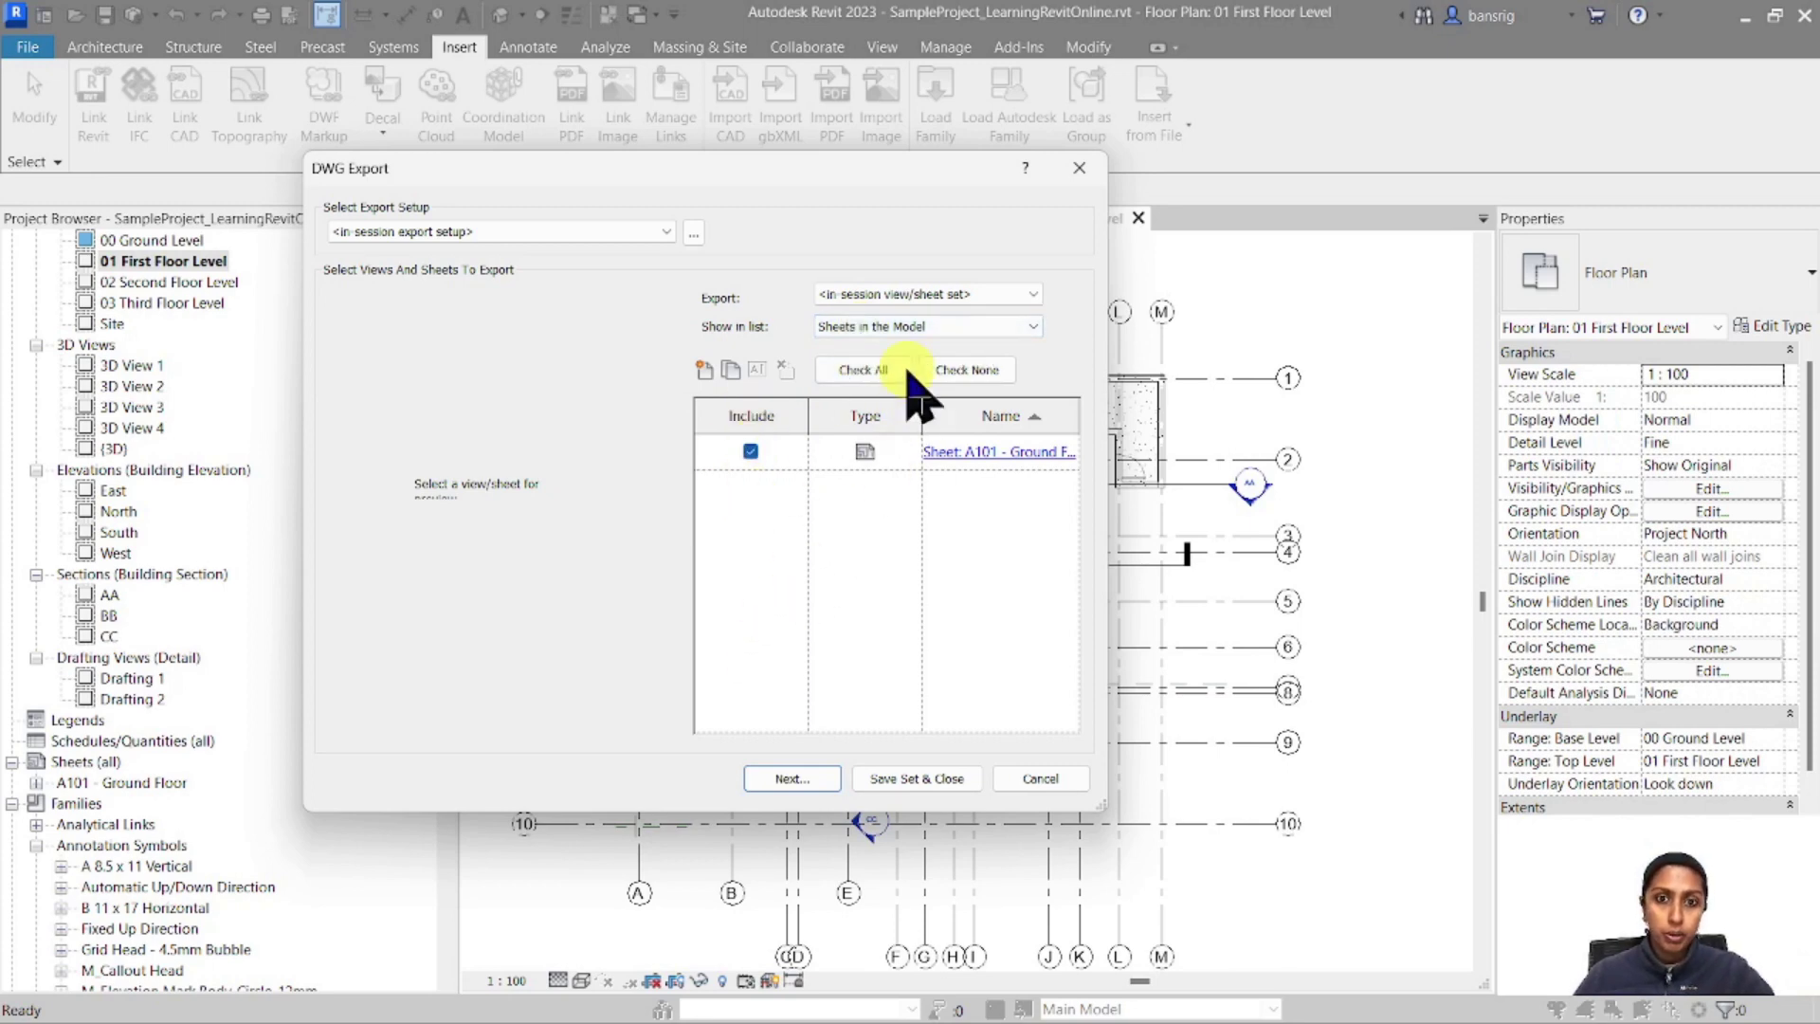
pyautogui.click(915, 326)
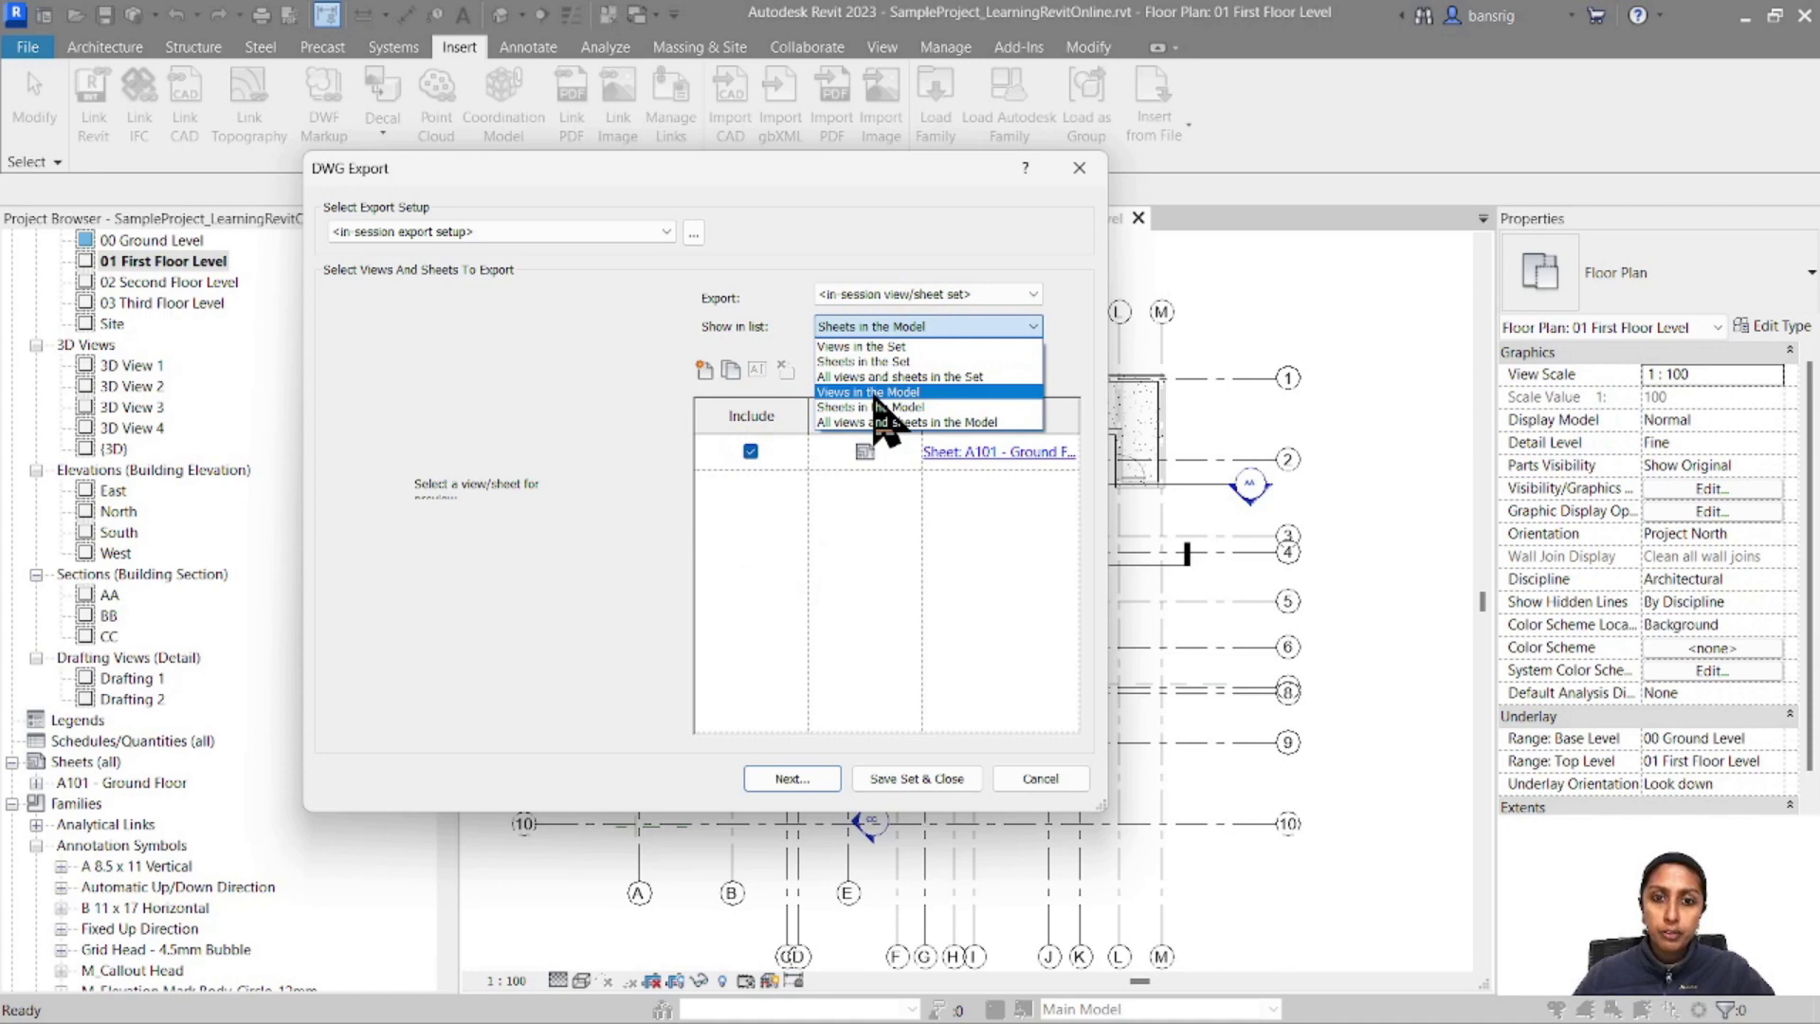
pyautogui.click(873, 397)
pyautogui.click(965, 369)
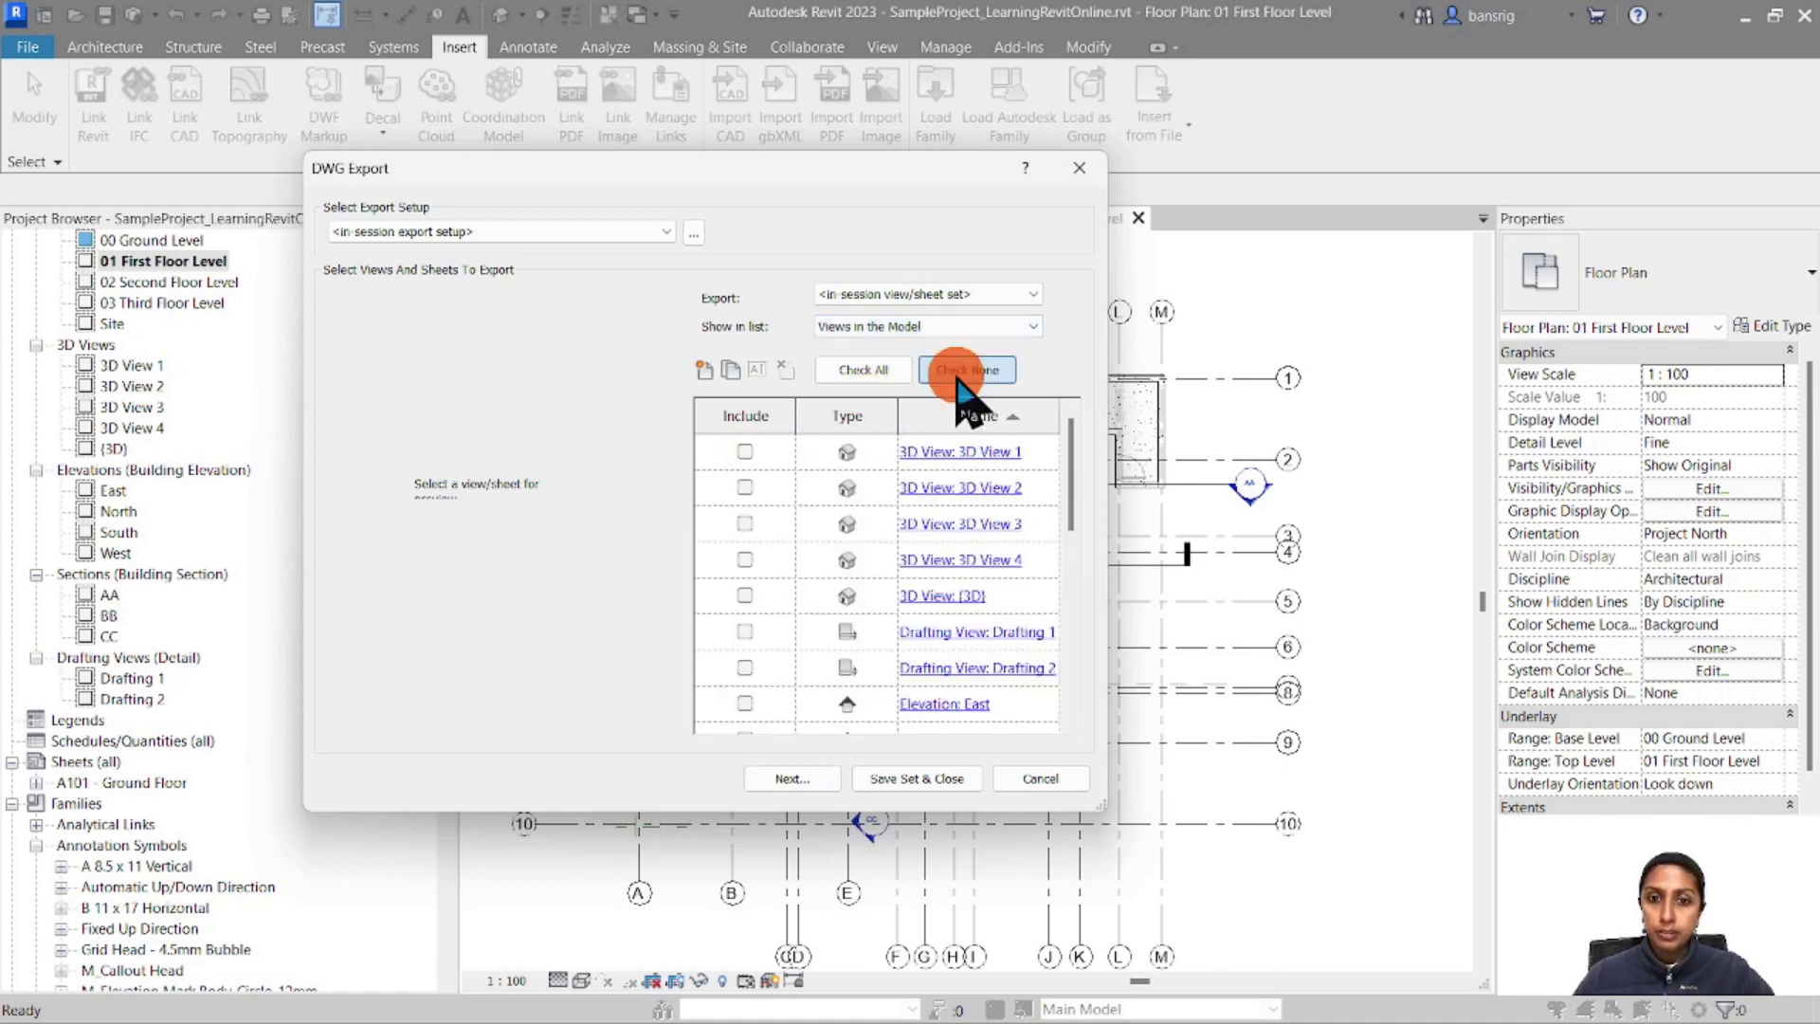
# Include the {3D} view, Drafting 1 and the East, North, South and West elevations in the export set
pyautogui.click(744, 595)
pyautogui.click(744, 631)
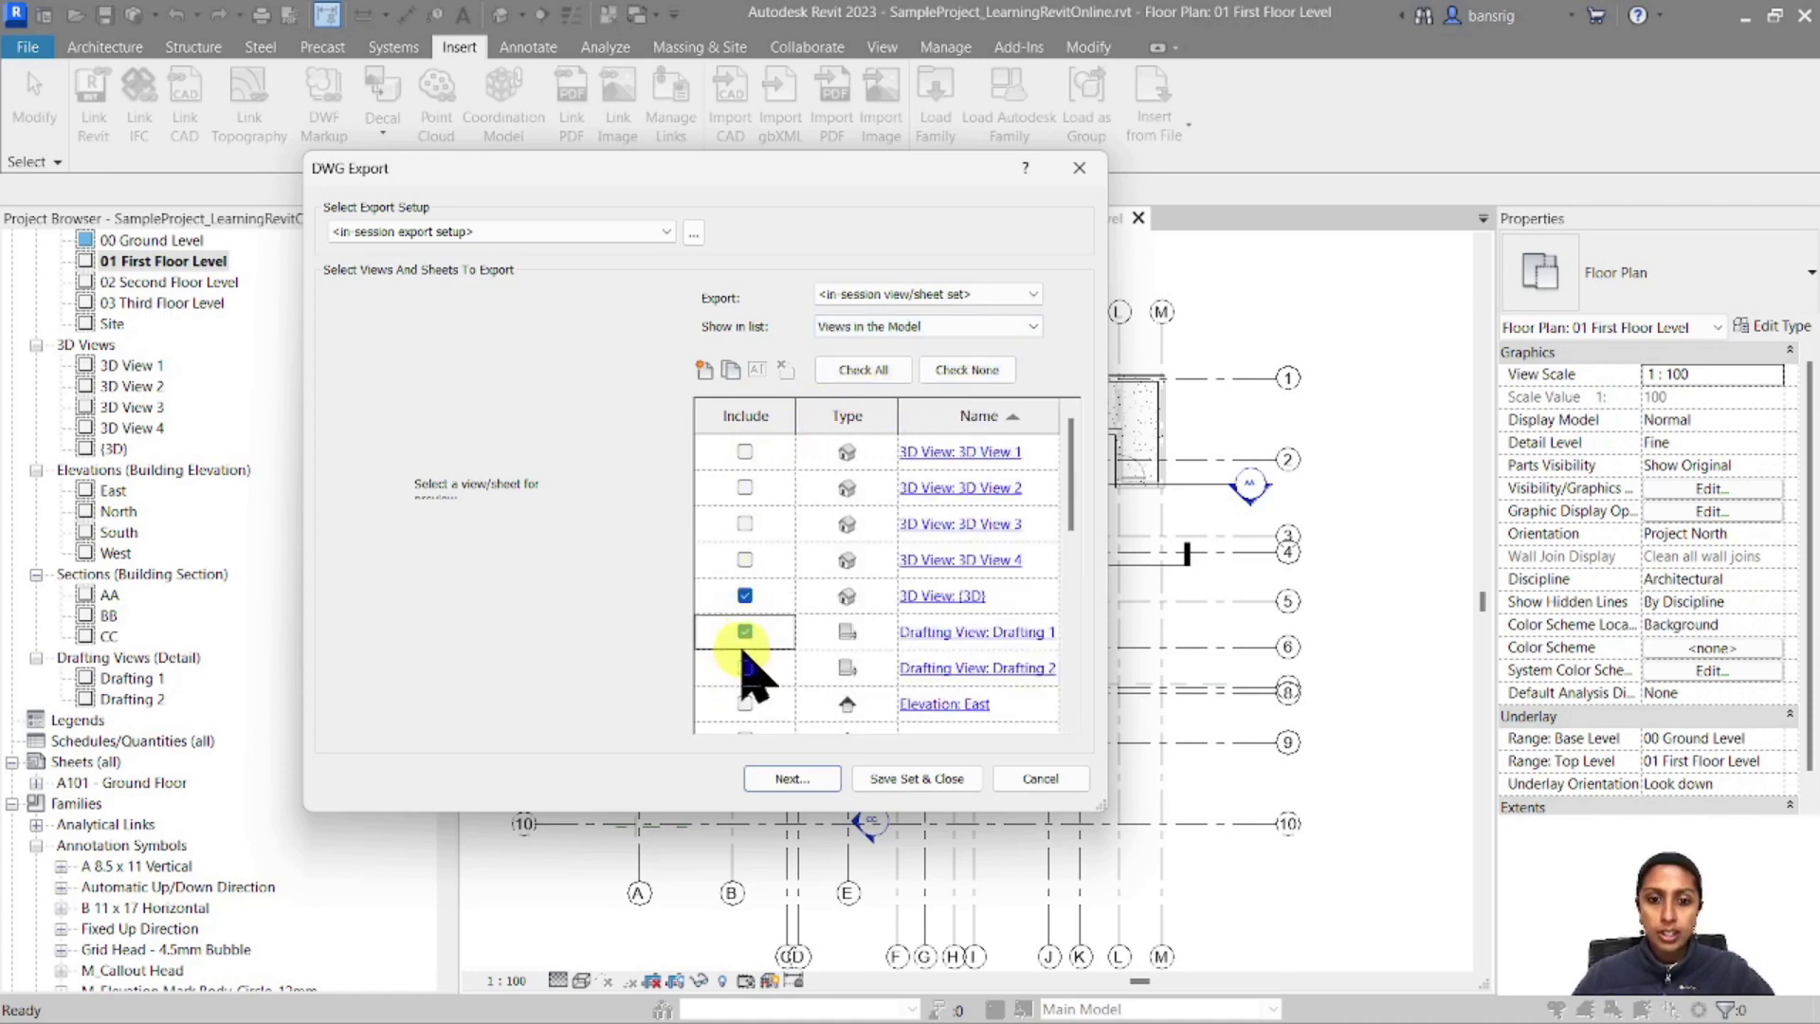
pyautogui.scroll(-1, 749, 633)
pyautogui.click(744, 596)
pyautogui.click(744, 632)
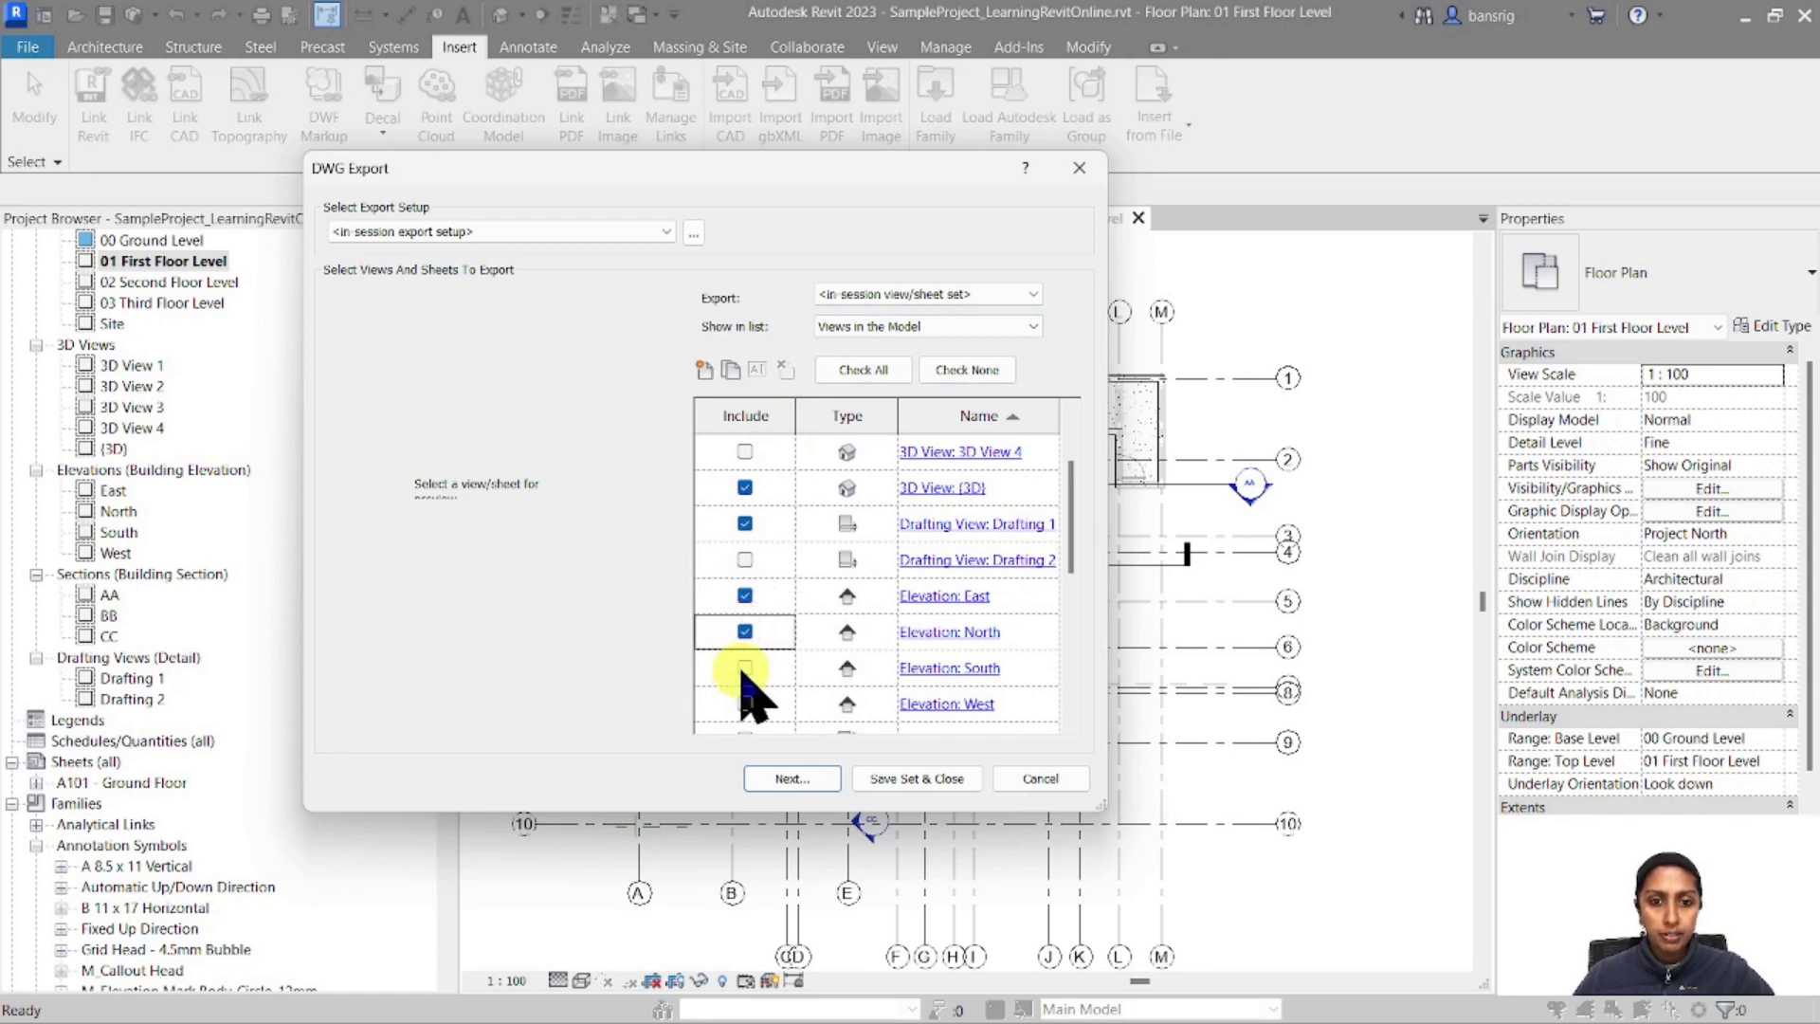
pyautogui.click(744, 668)
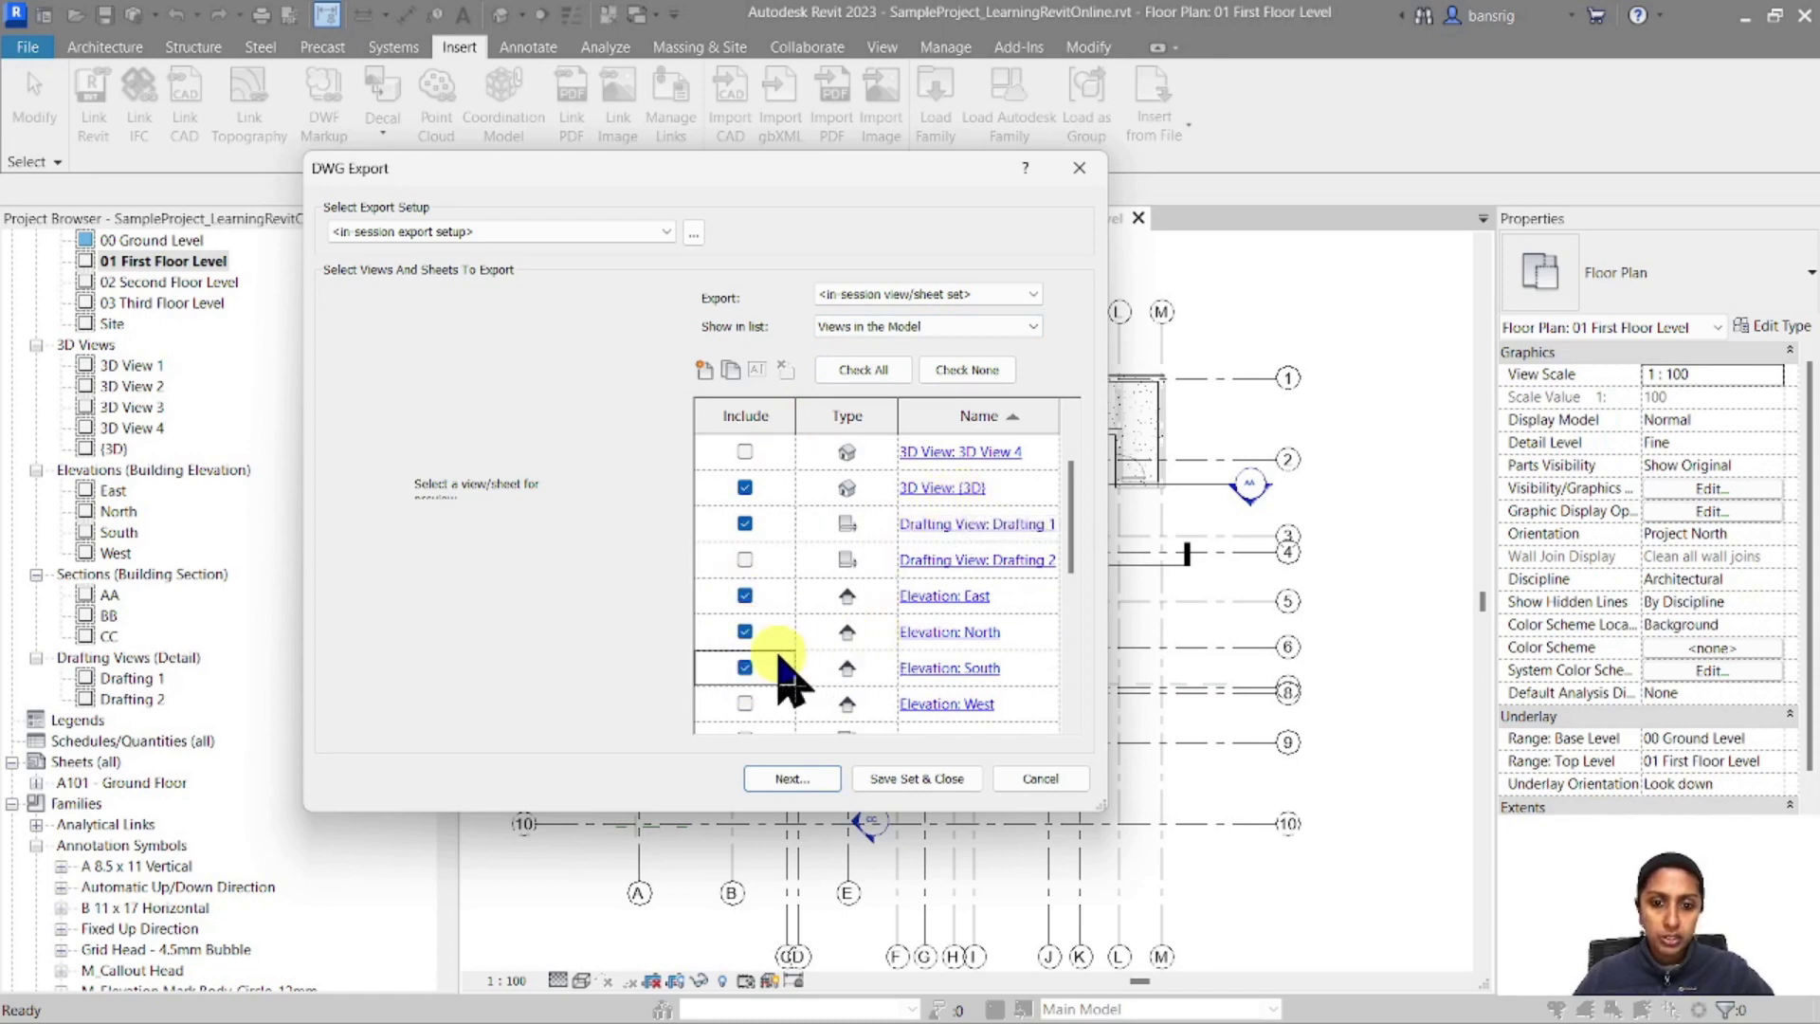
pyautogui.click(744, 703)
pyautogui.scroll(-2, 853, 595)
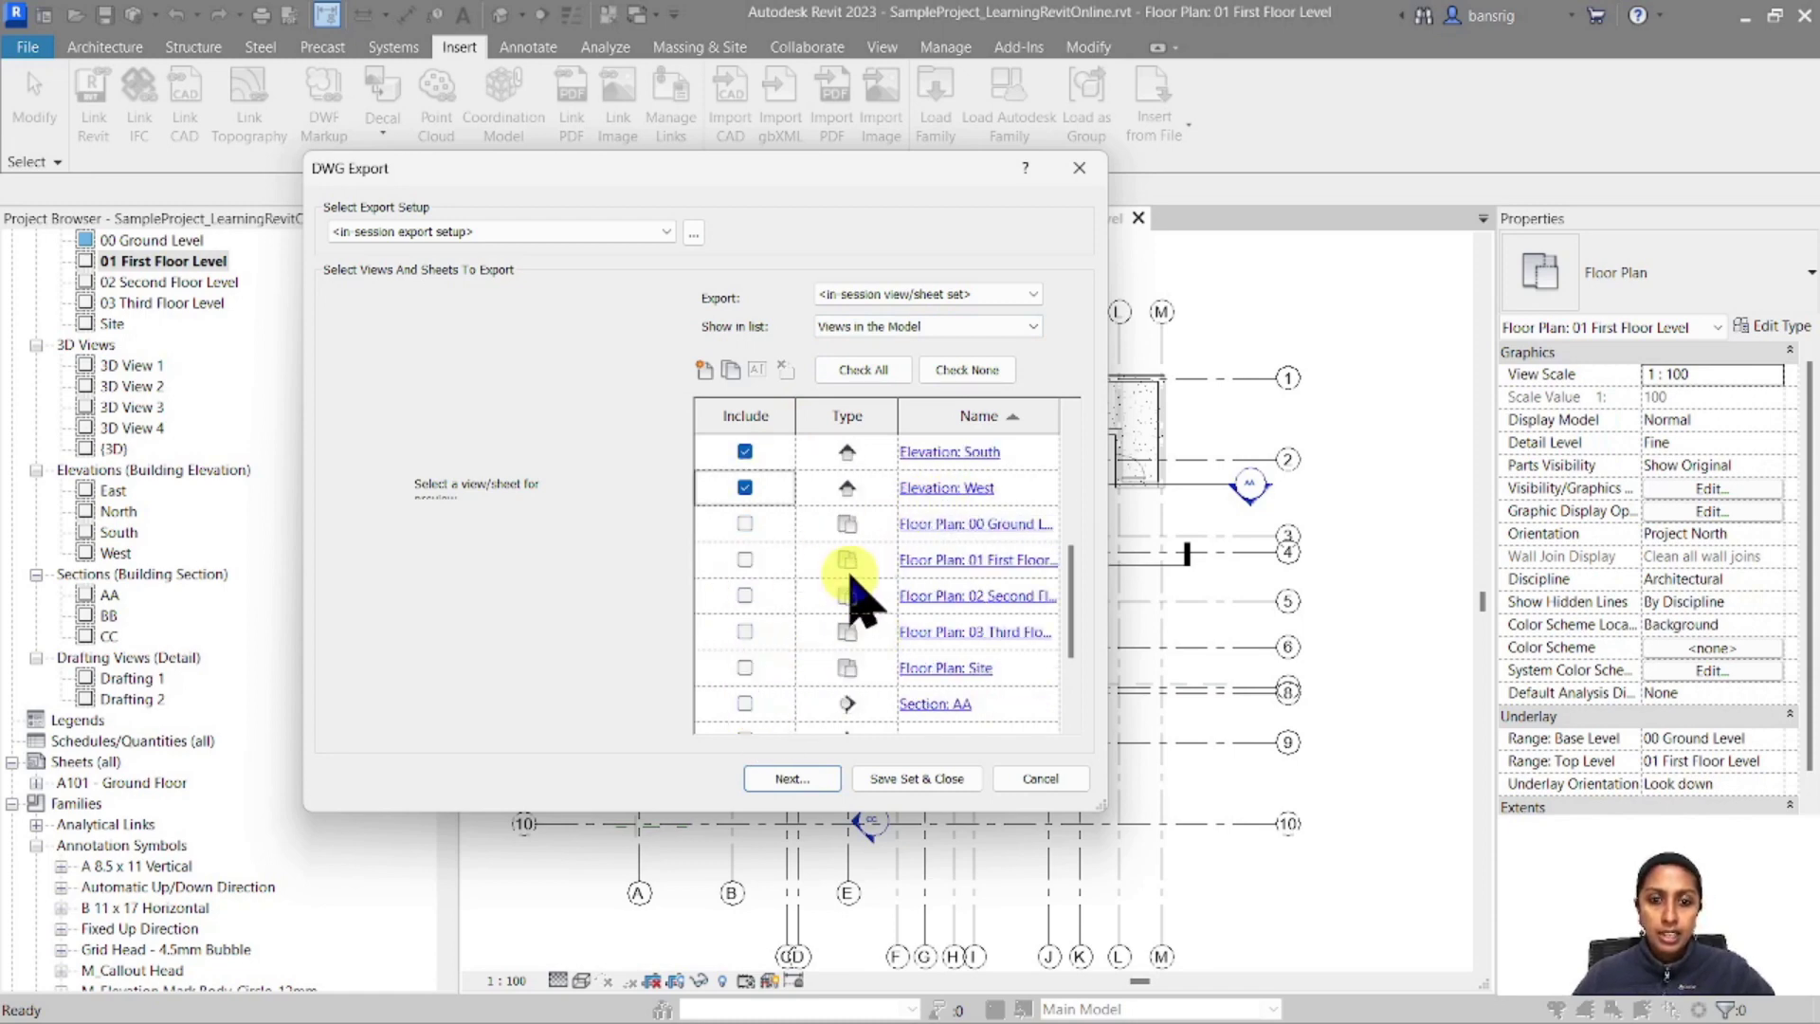
# Include the 00, 01, 02 and 03 level floor plans and Section AA in the export set
pyautogui.click(744, 523)
pyautogui.click(744, 559)
pyautogui.click(744, 595)
pyautogui.click(744, 631)
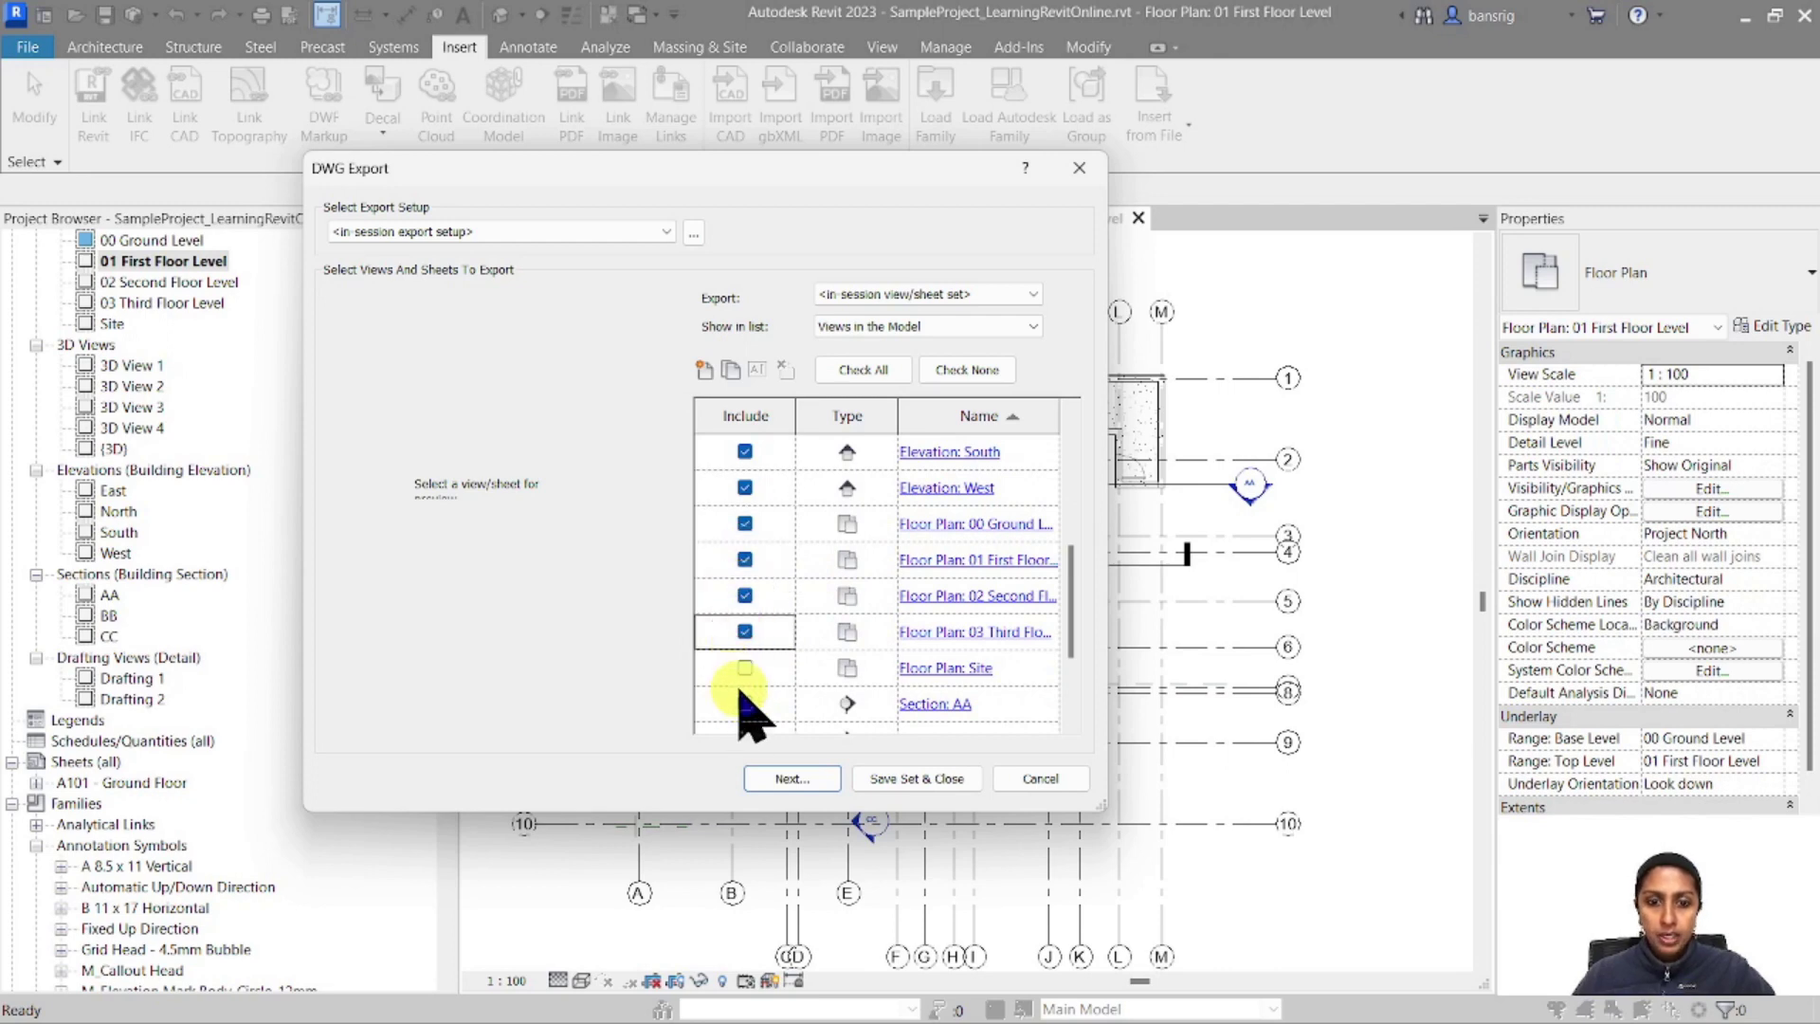
pyautogui.scroll(-1, 746, 718)
pyautogui.click(744, 598)
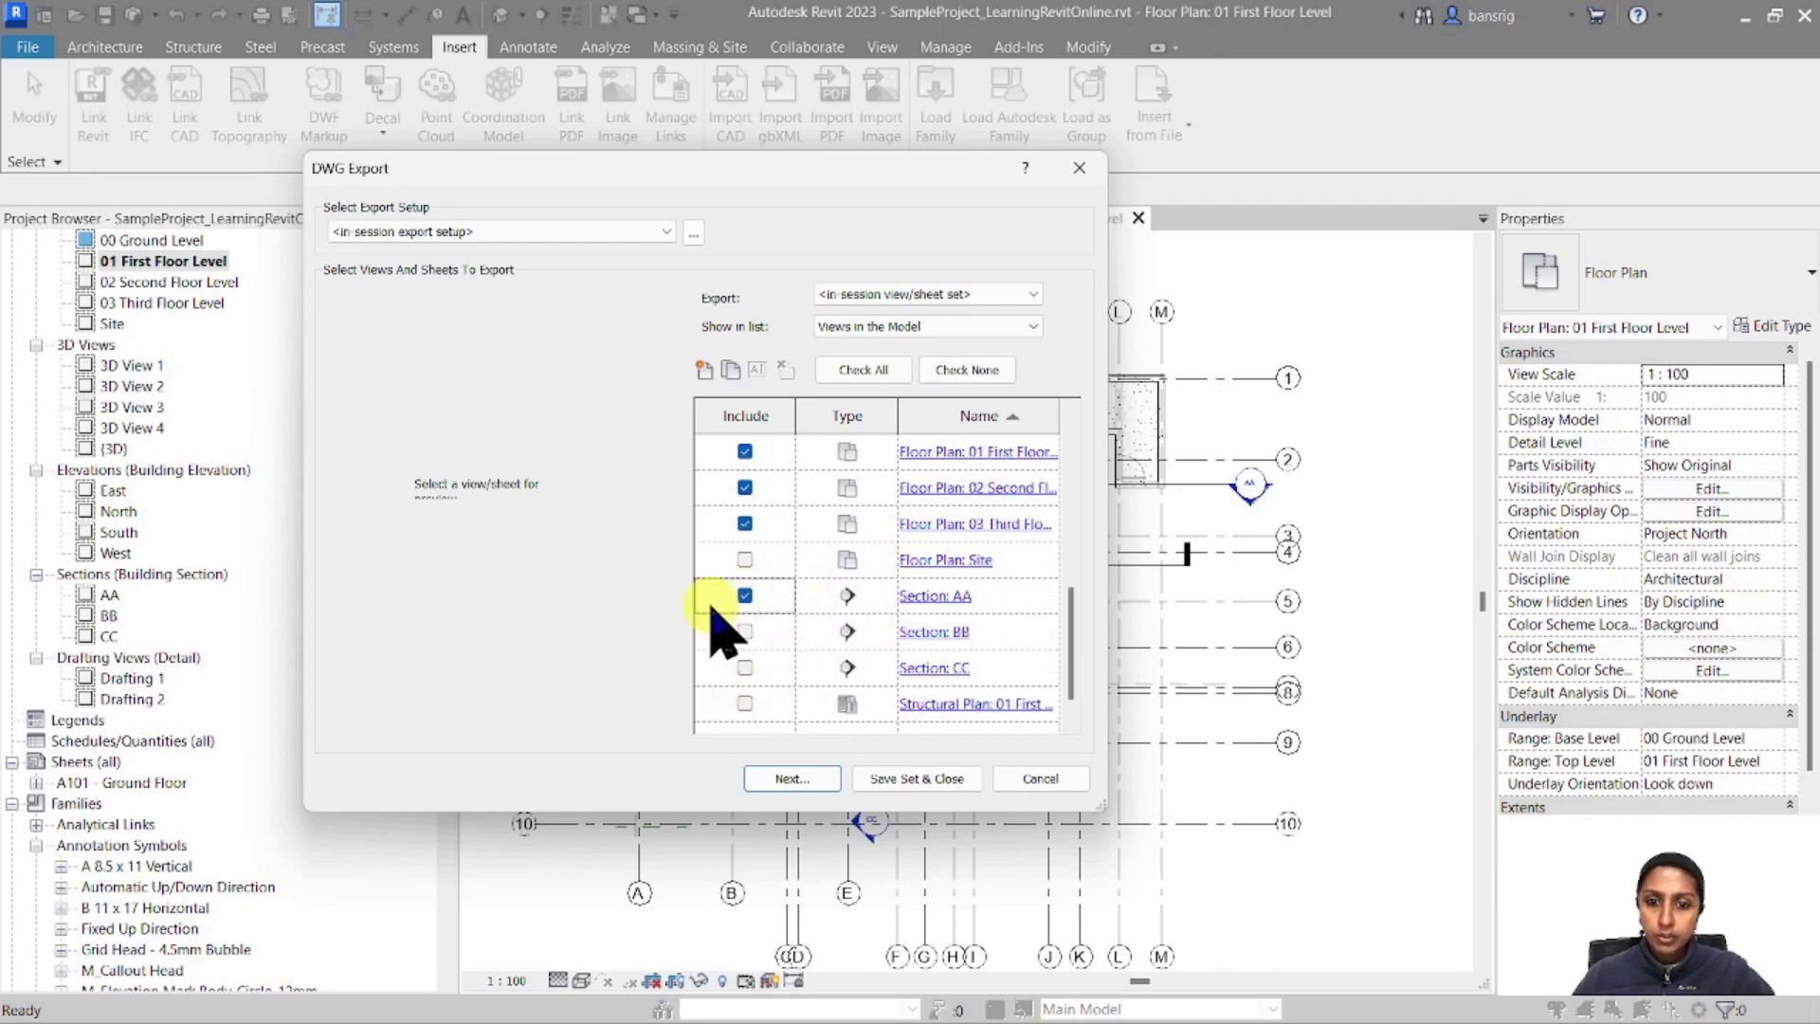
pyautogui.scroll(4, 819, 652)
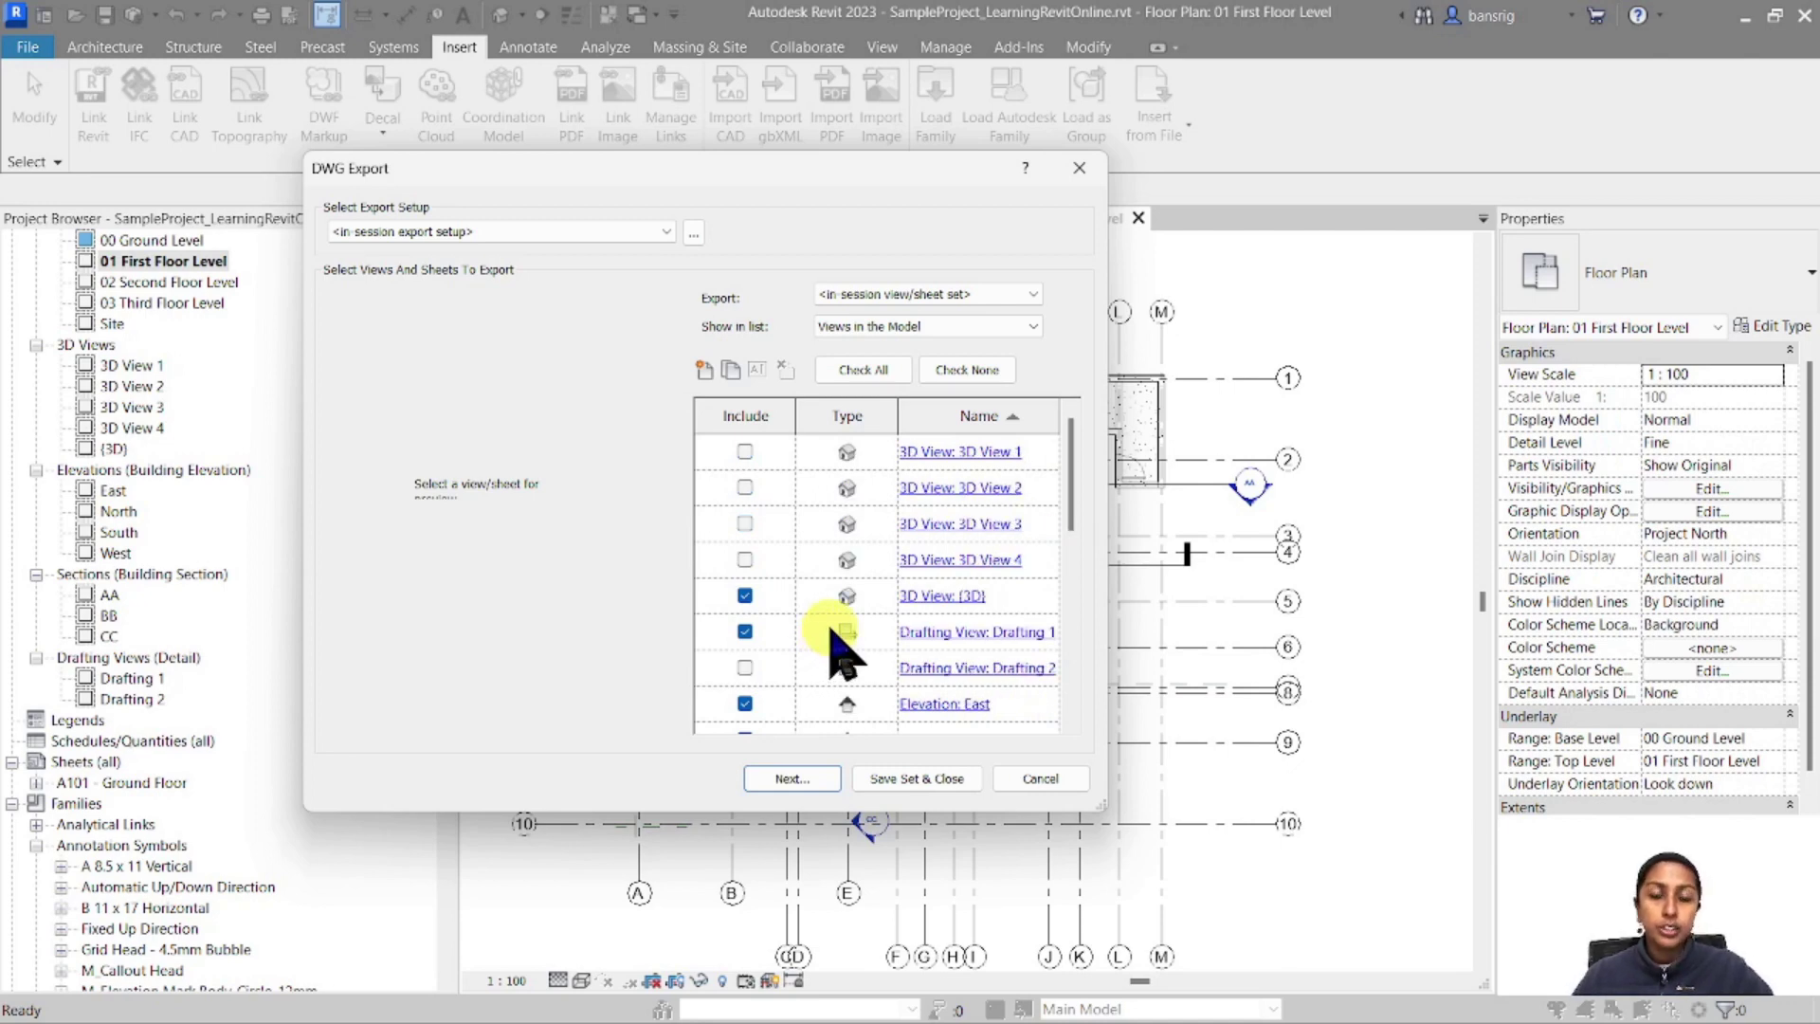
# Review the Polymesh and ACIS solids options for 3D views in the export setup, and apply ACIS solids
pyautogui.click(694, 232)
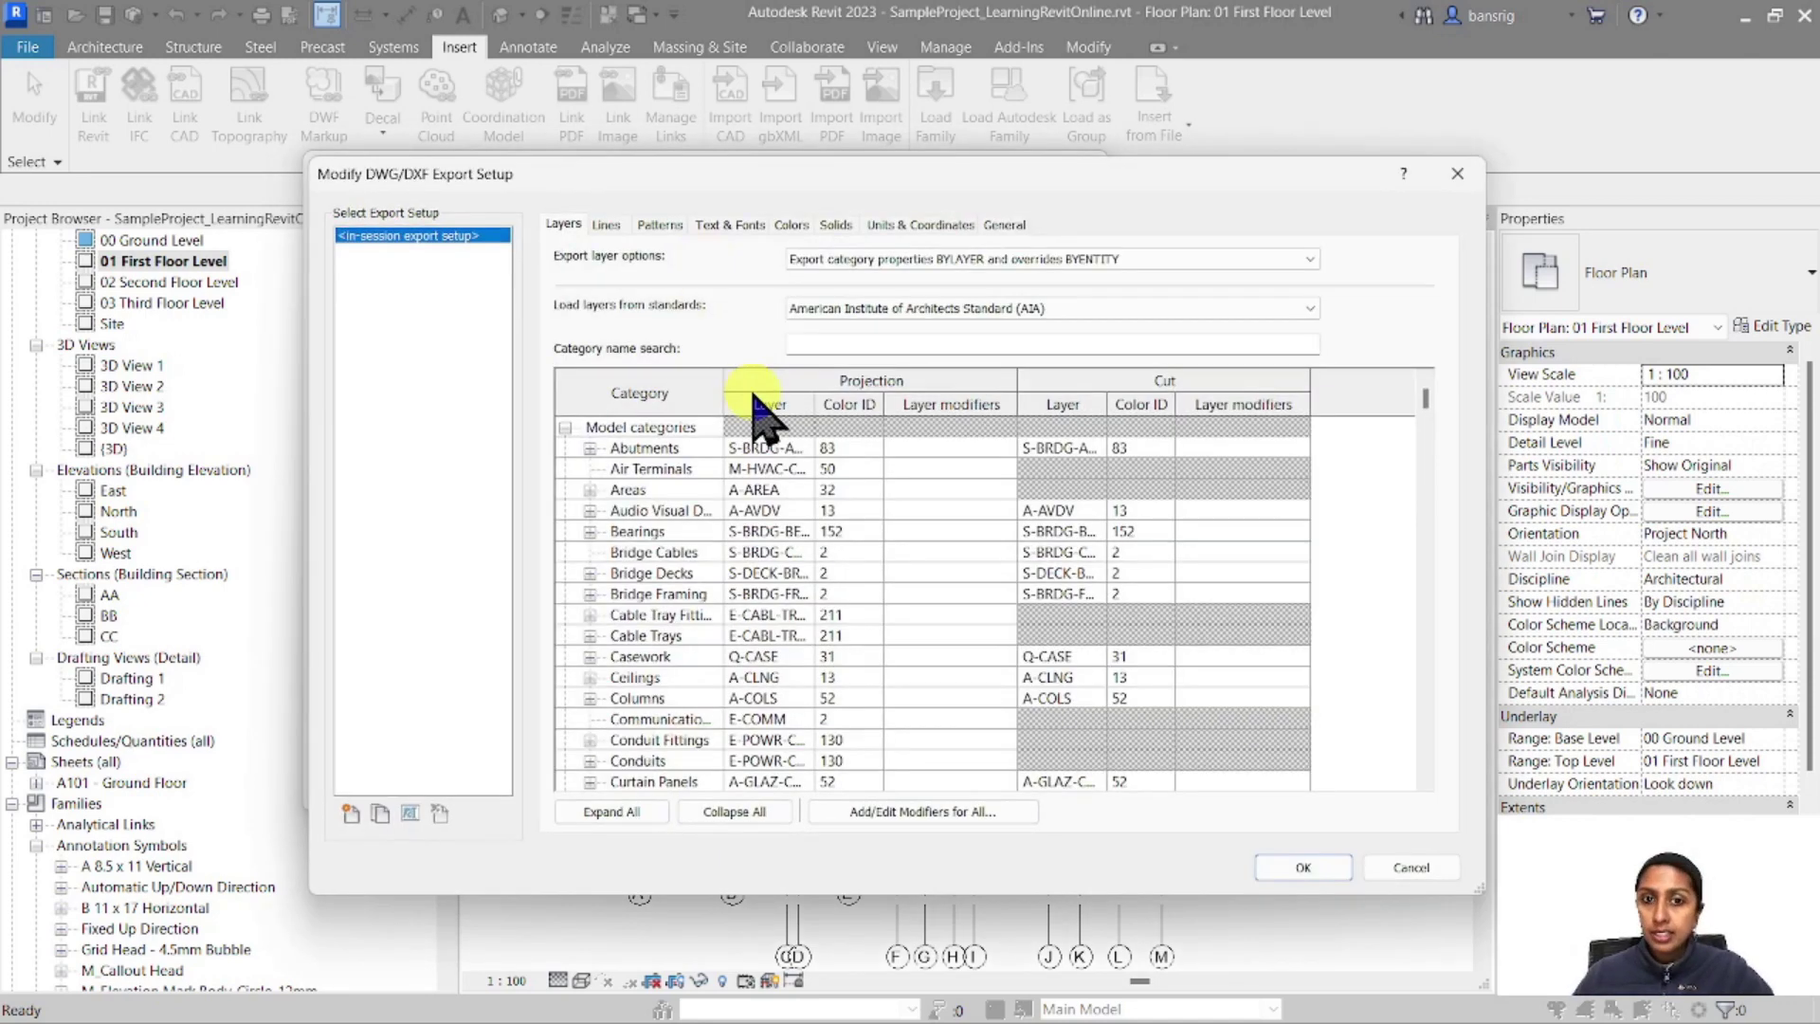
pyautogui.click(881, 224)
pyautogui.click(836, 226)
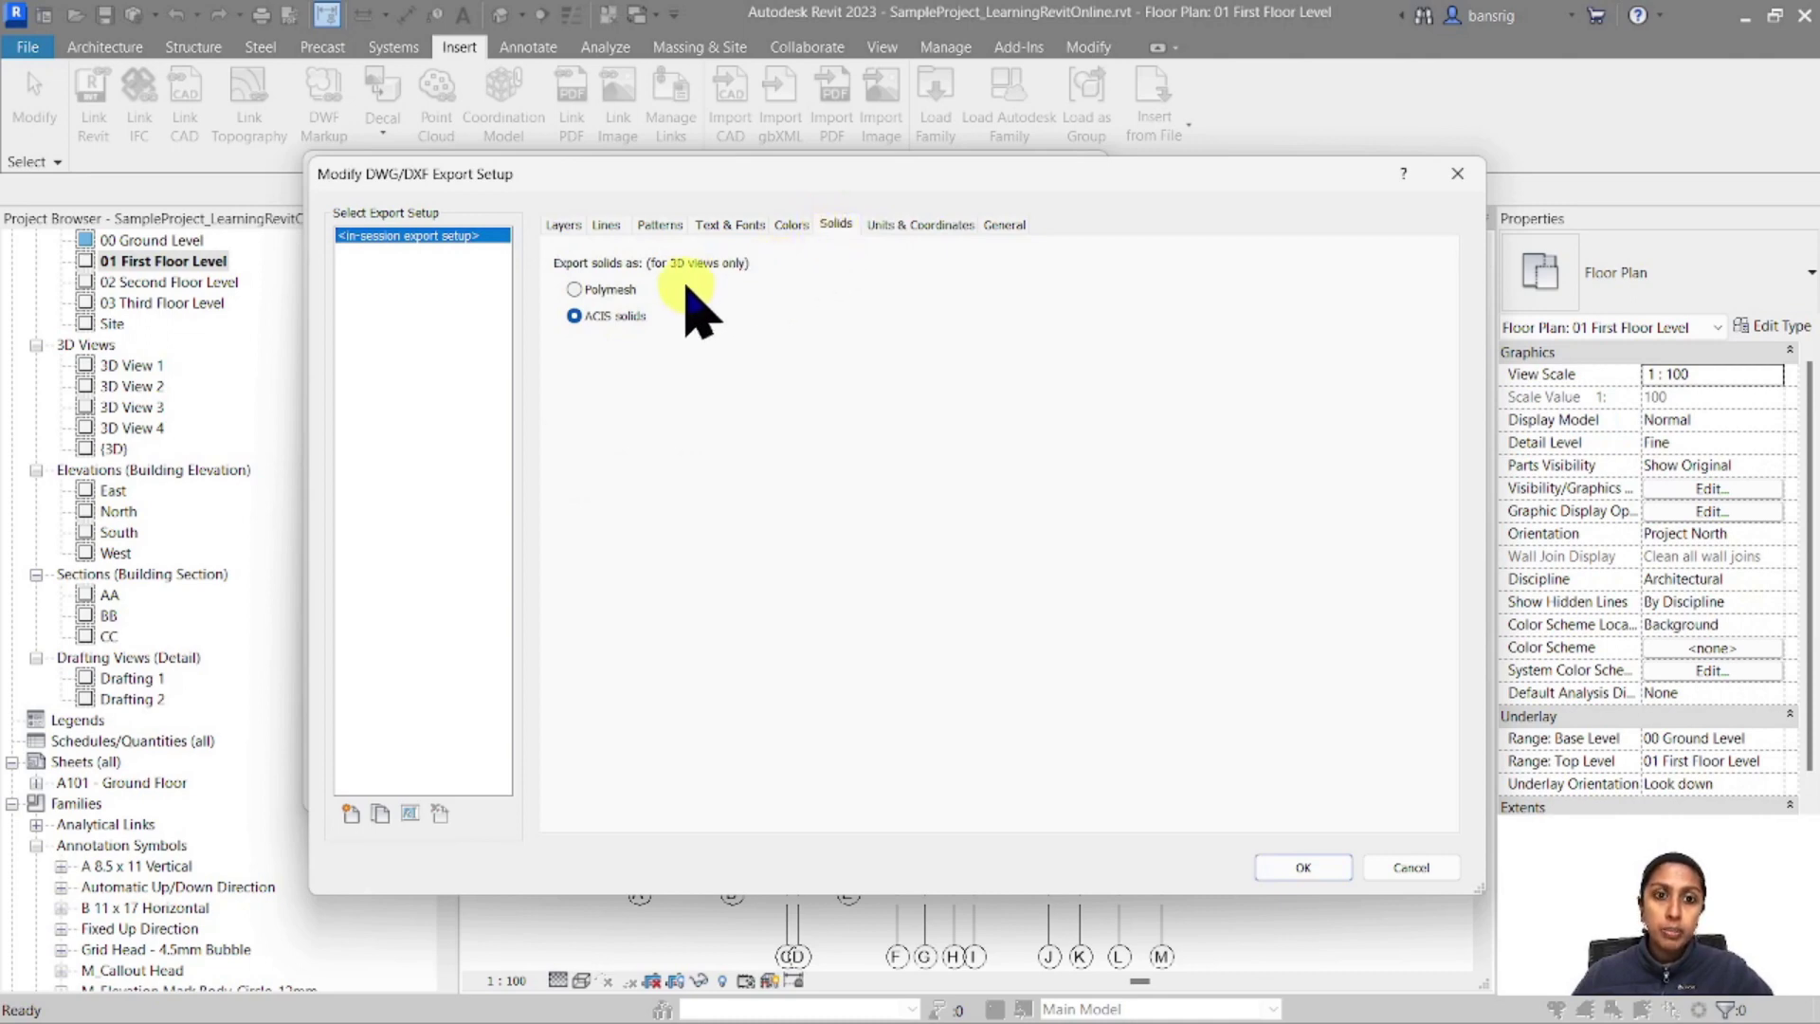
pyautogui.click(606, 290)
pyautogui.click(607, 317)
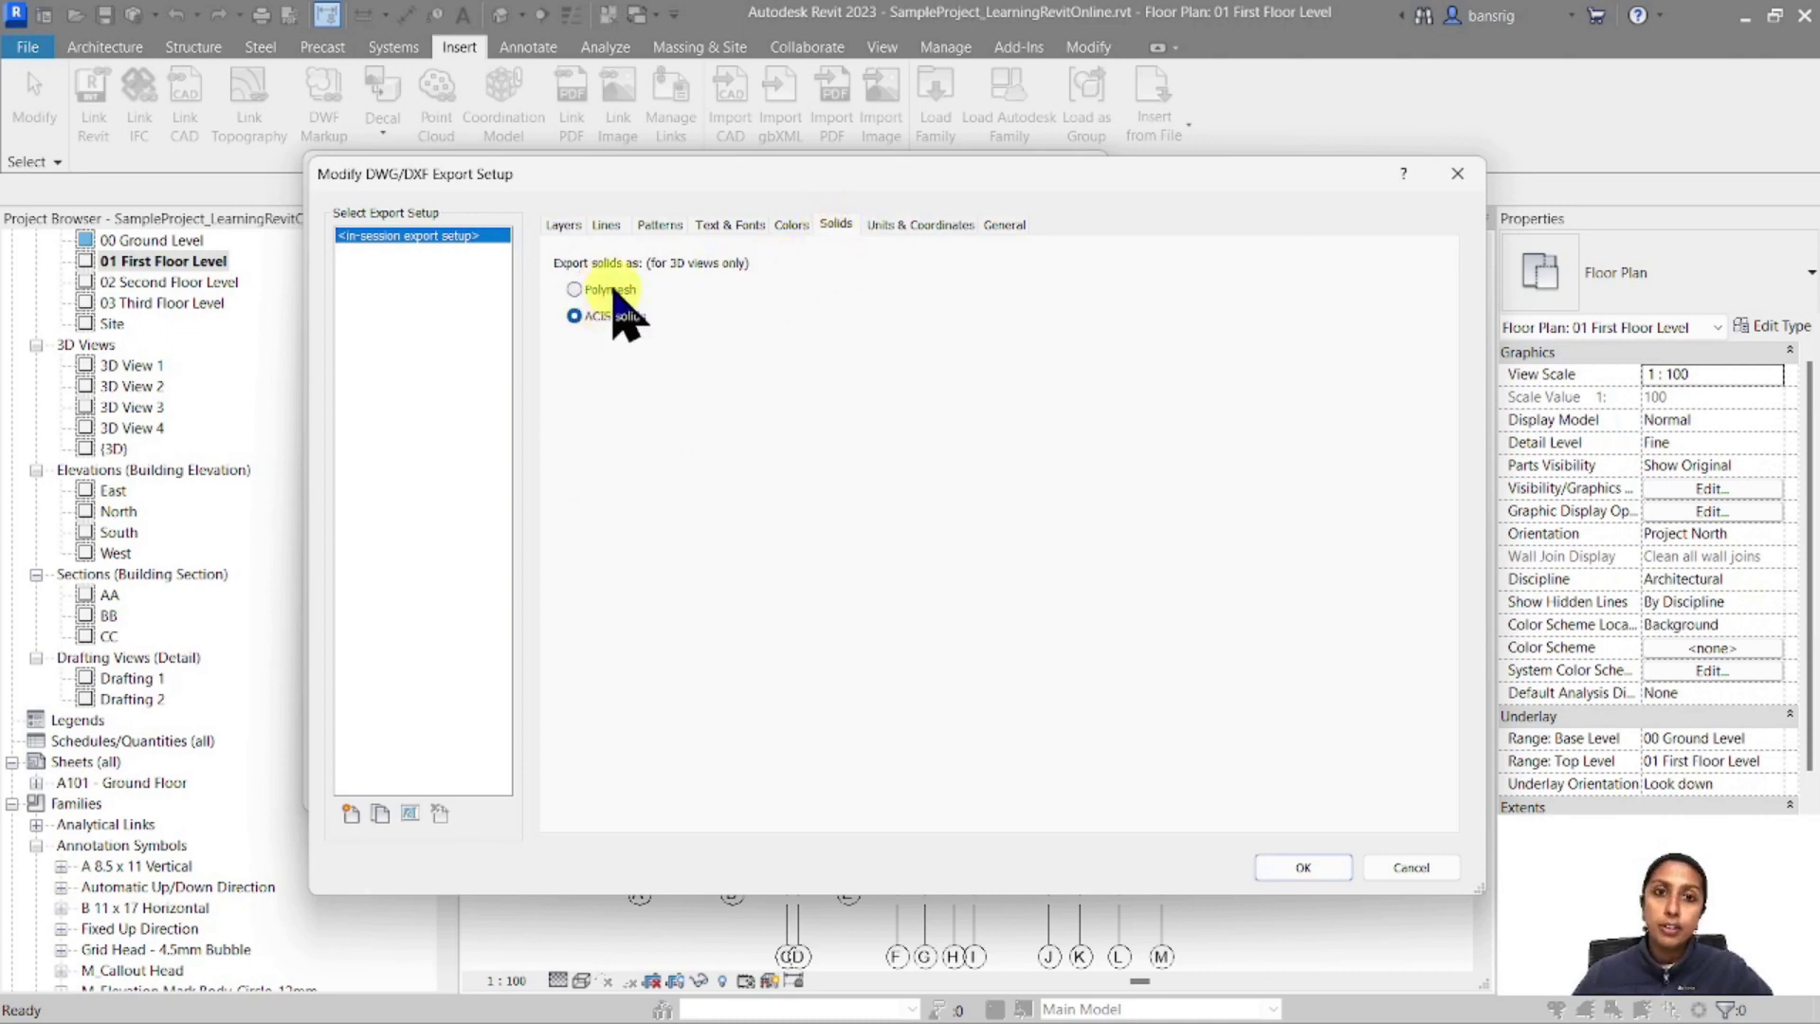
pyautogui.click(613, 292)
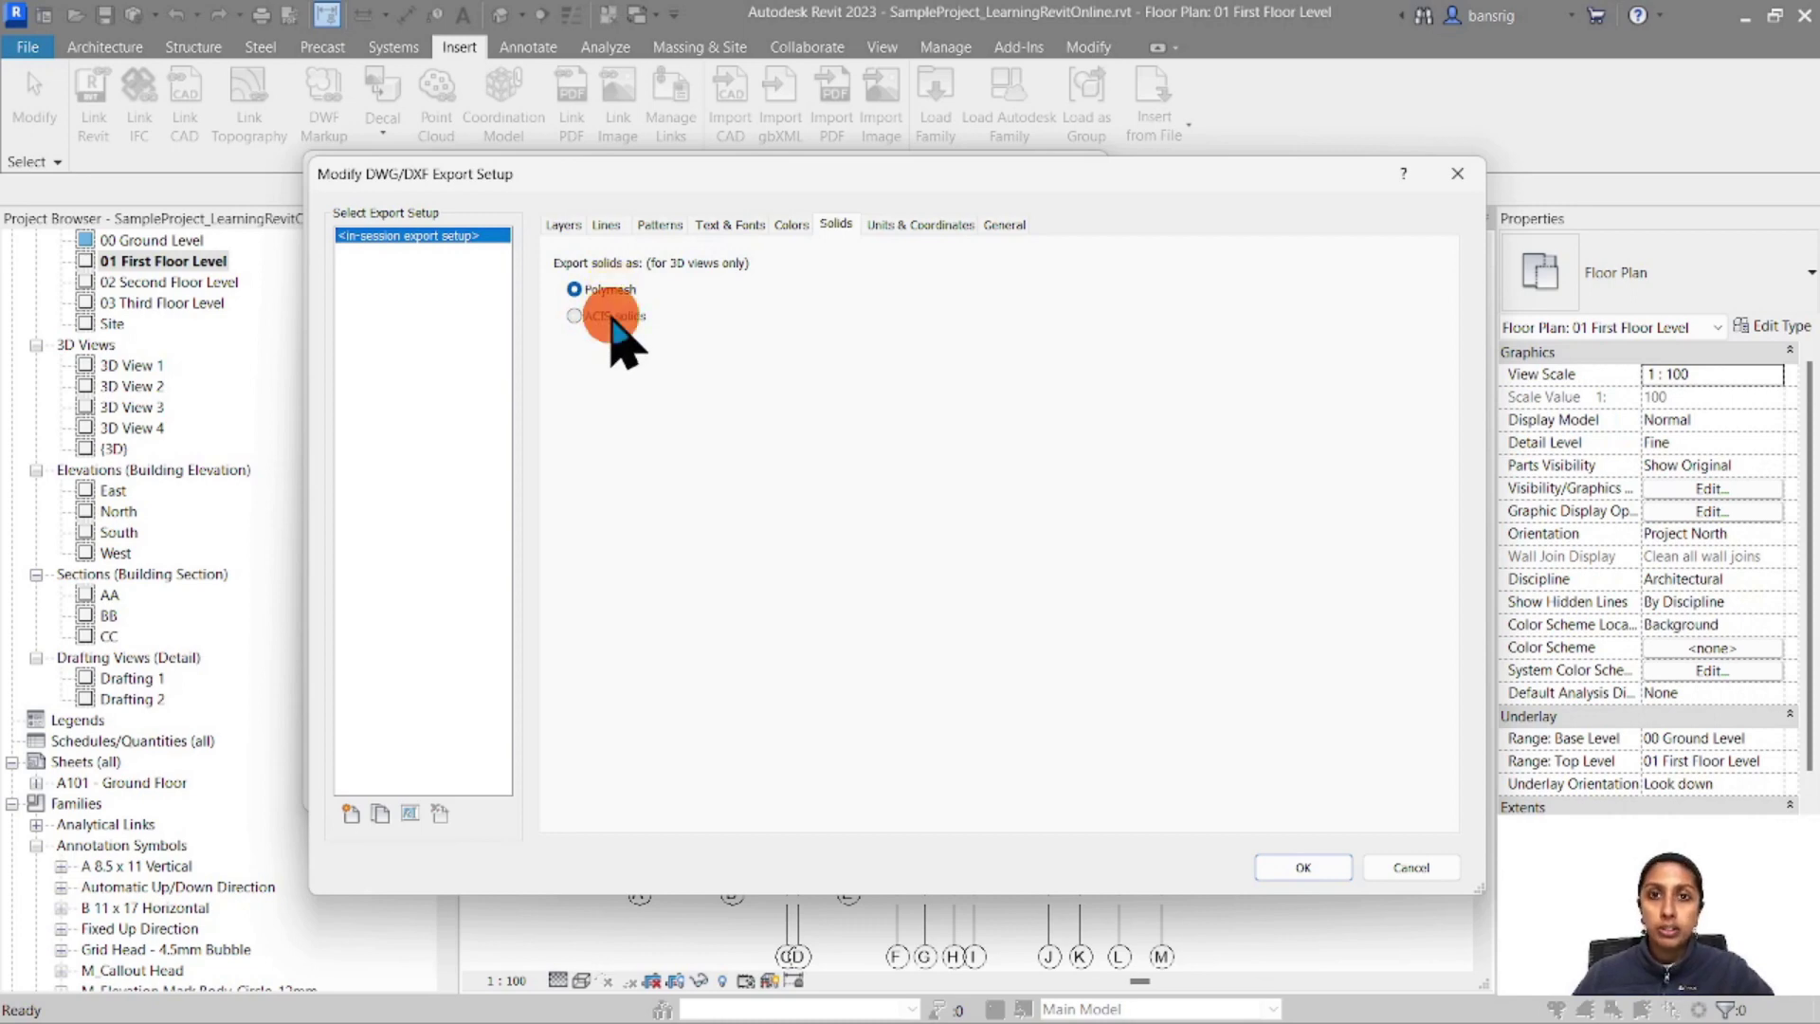
pyautogui.click(611, 317)
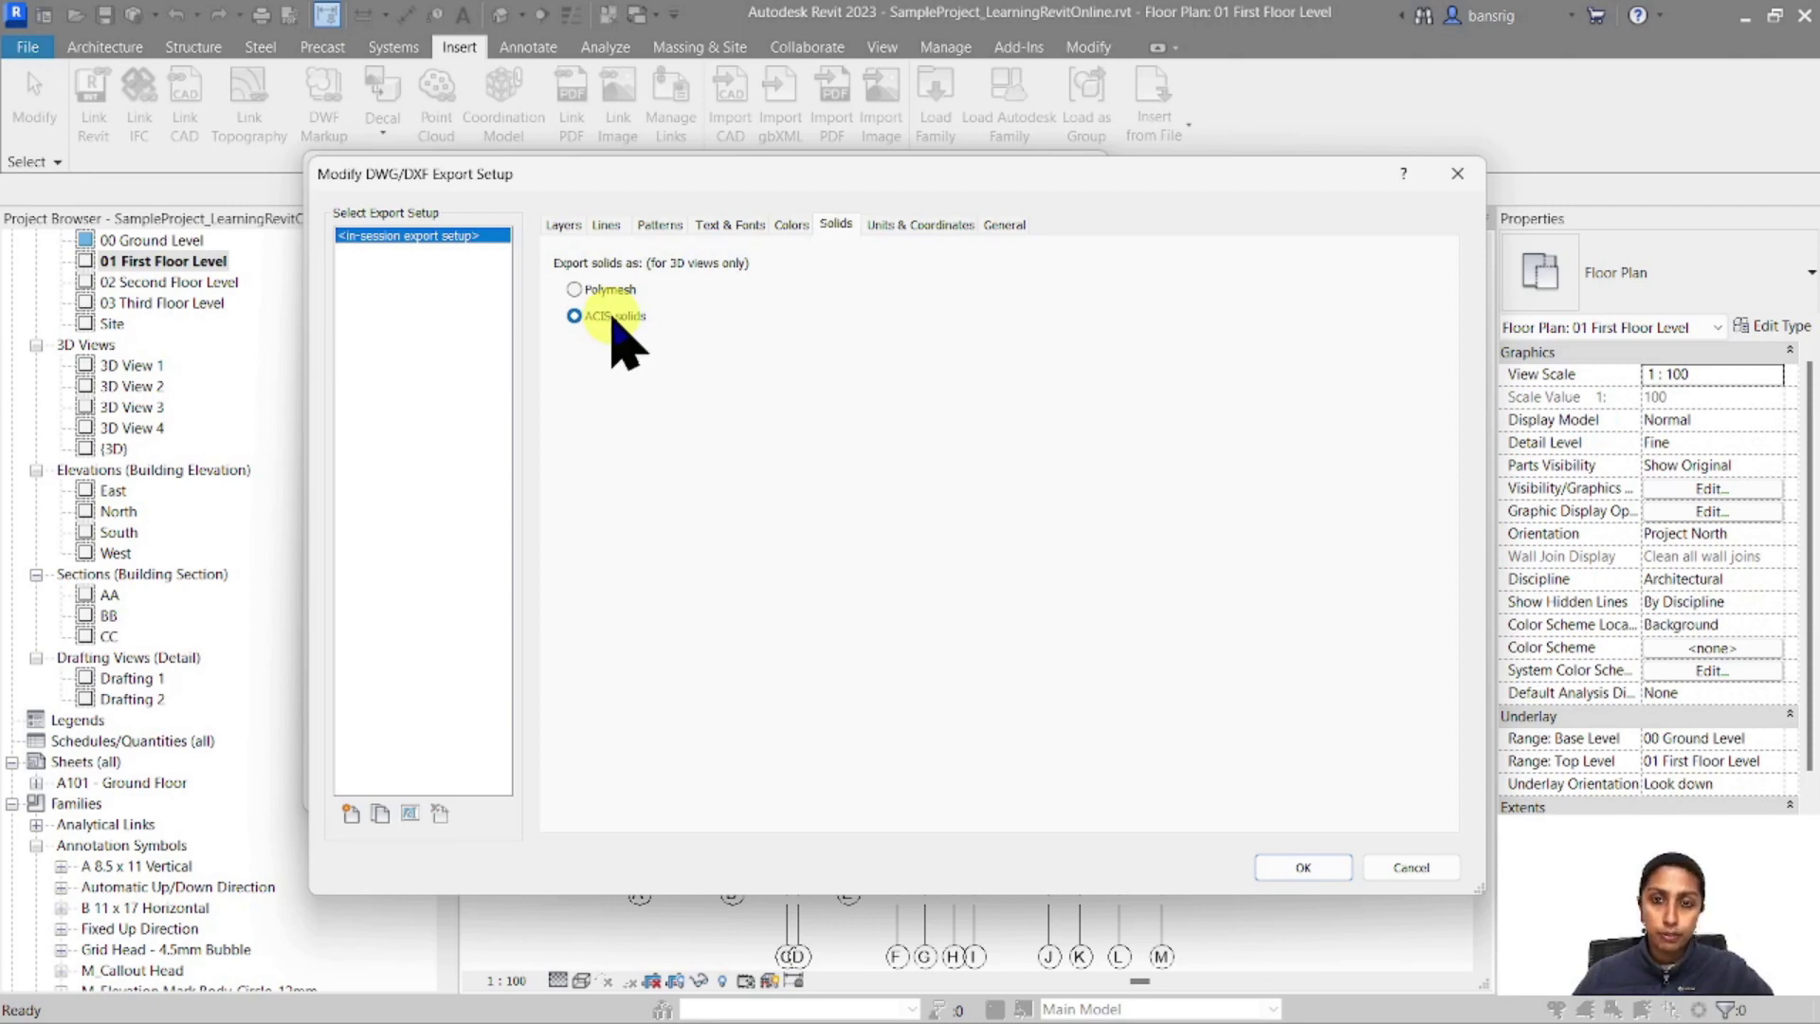
pyautogui.click(1303, 867)
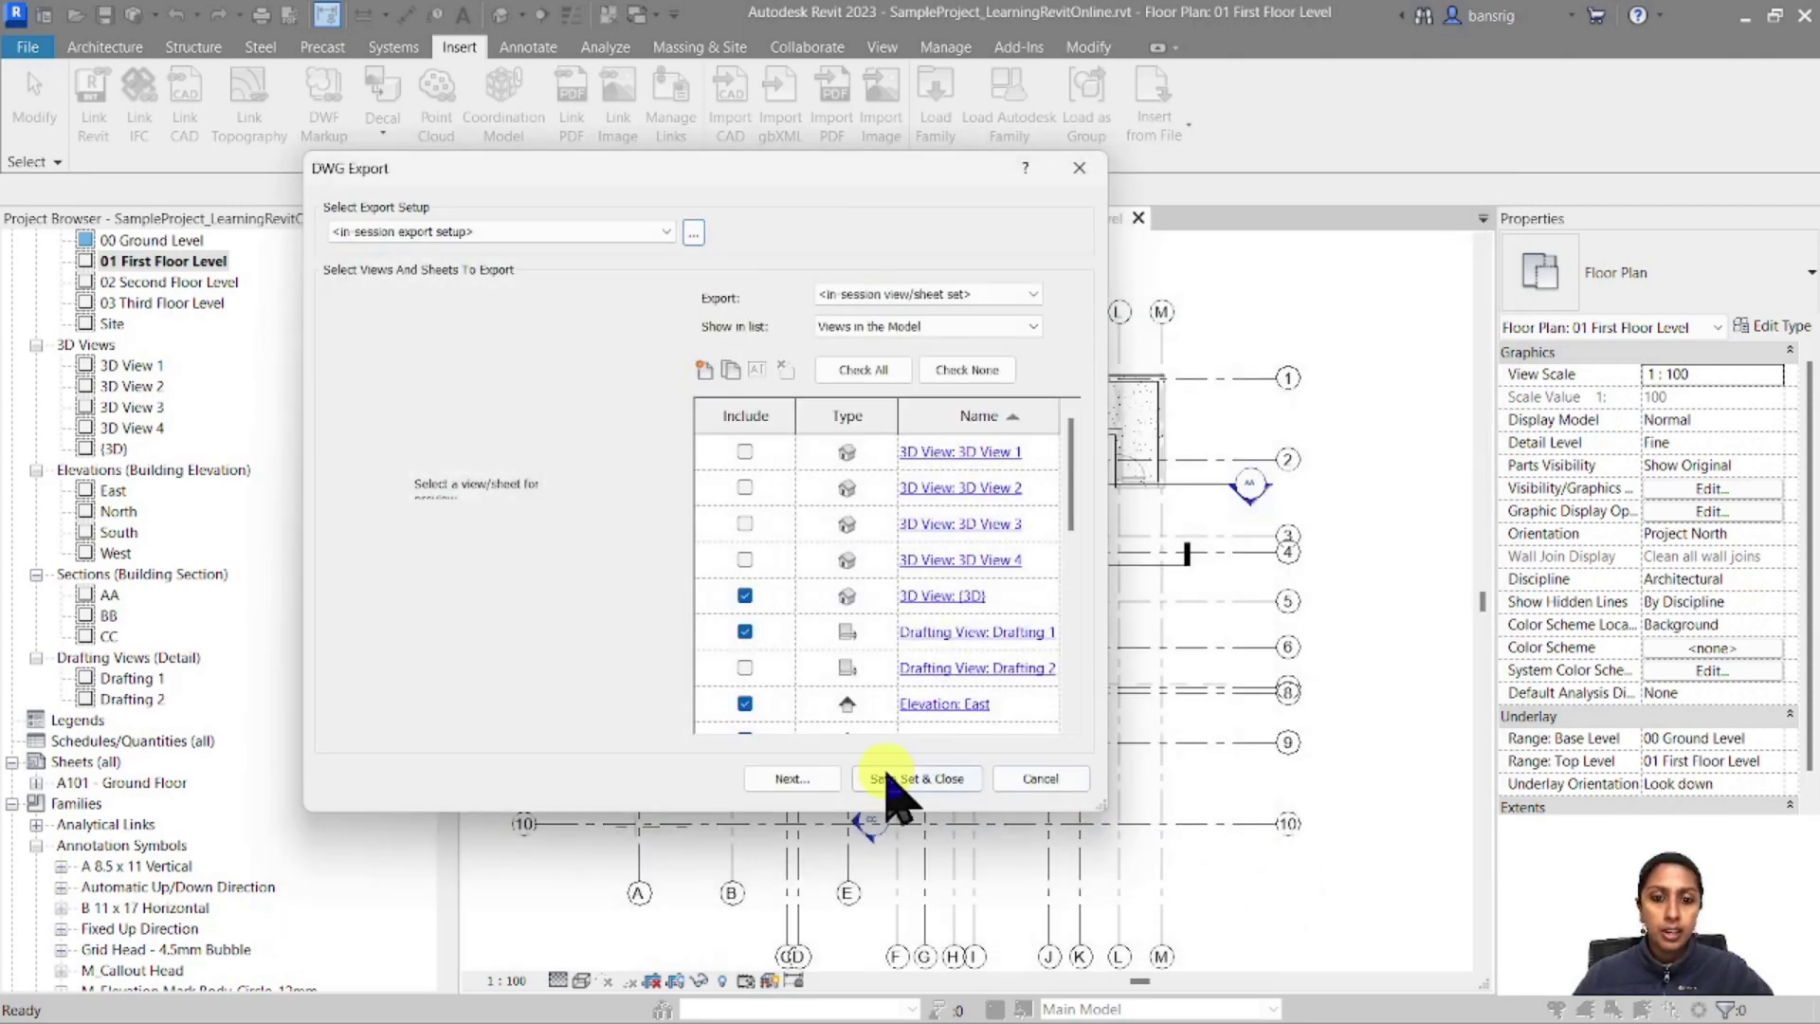
# Export the selected view set as AutoCAD 2018 DWG files to the Export folder with Automatic - Short naming
pyautogui.click(794, 778)
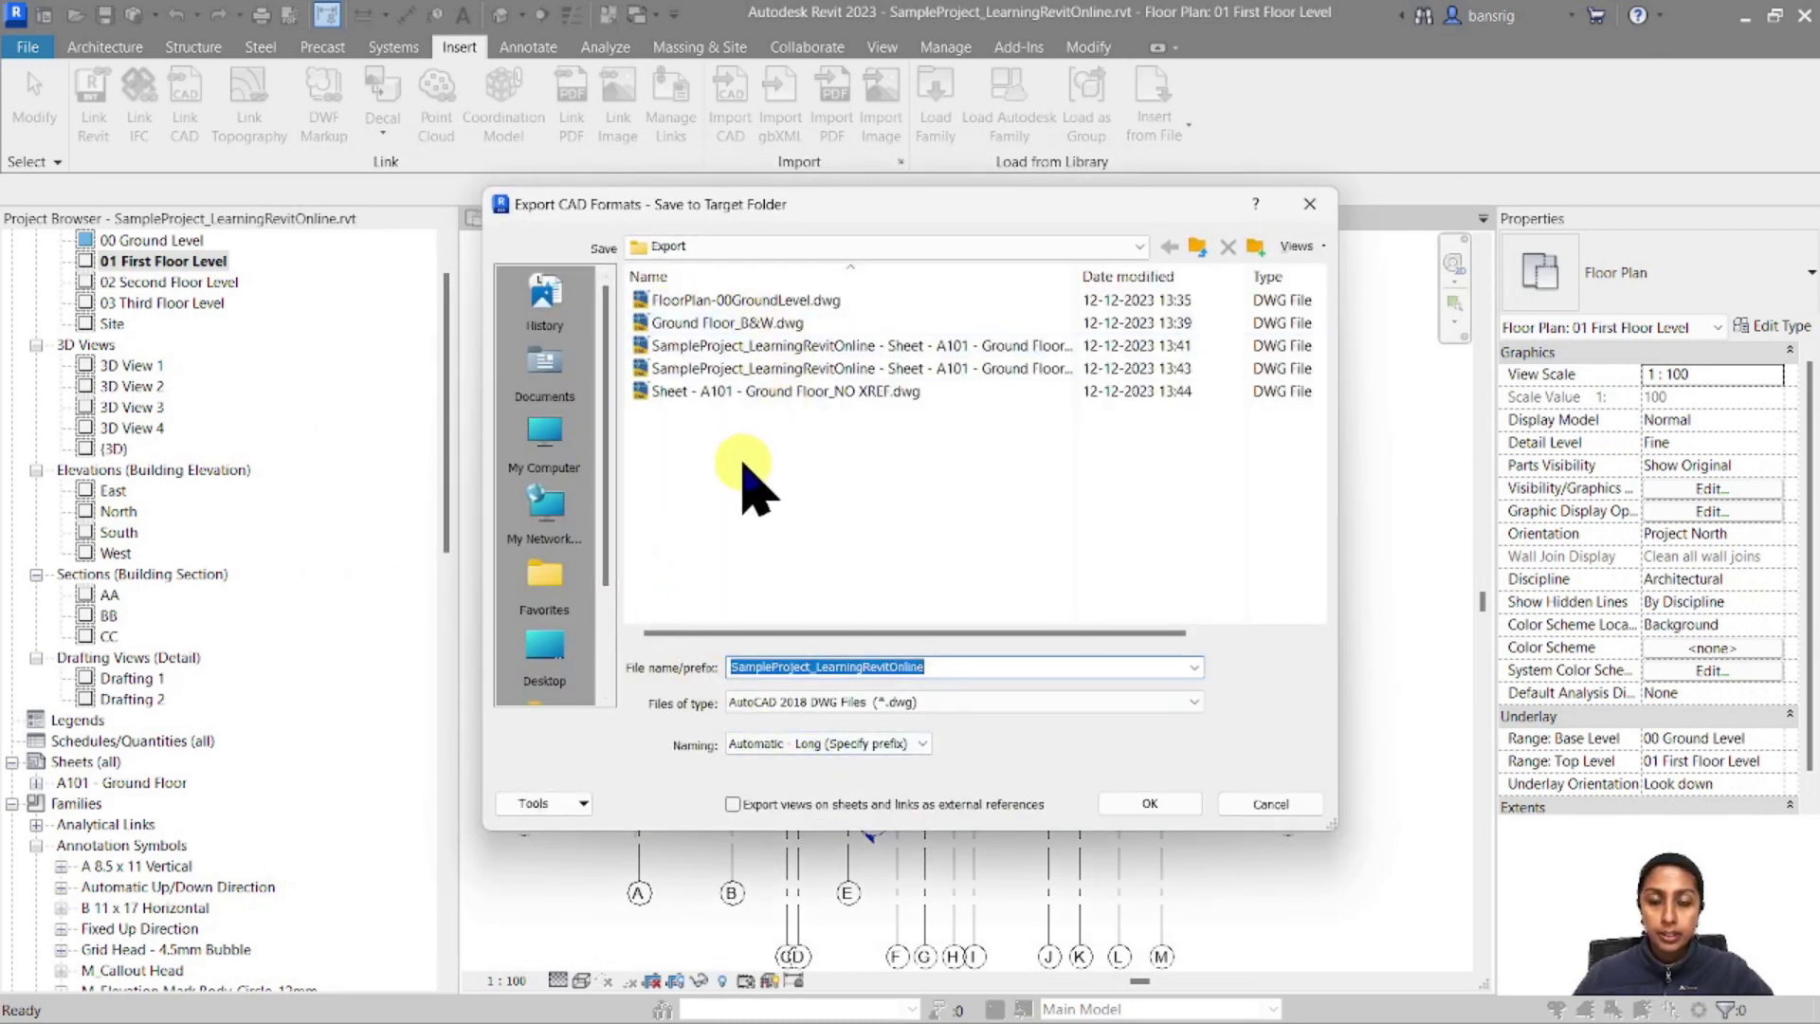
pyautogui.click(796, 743)
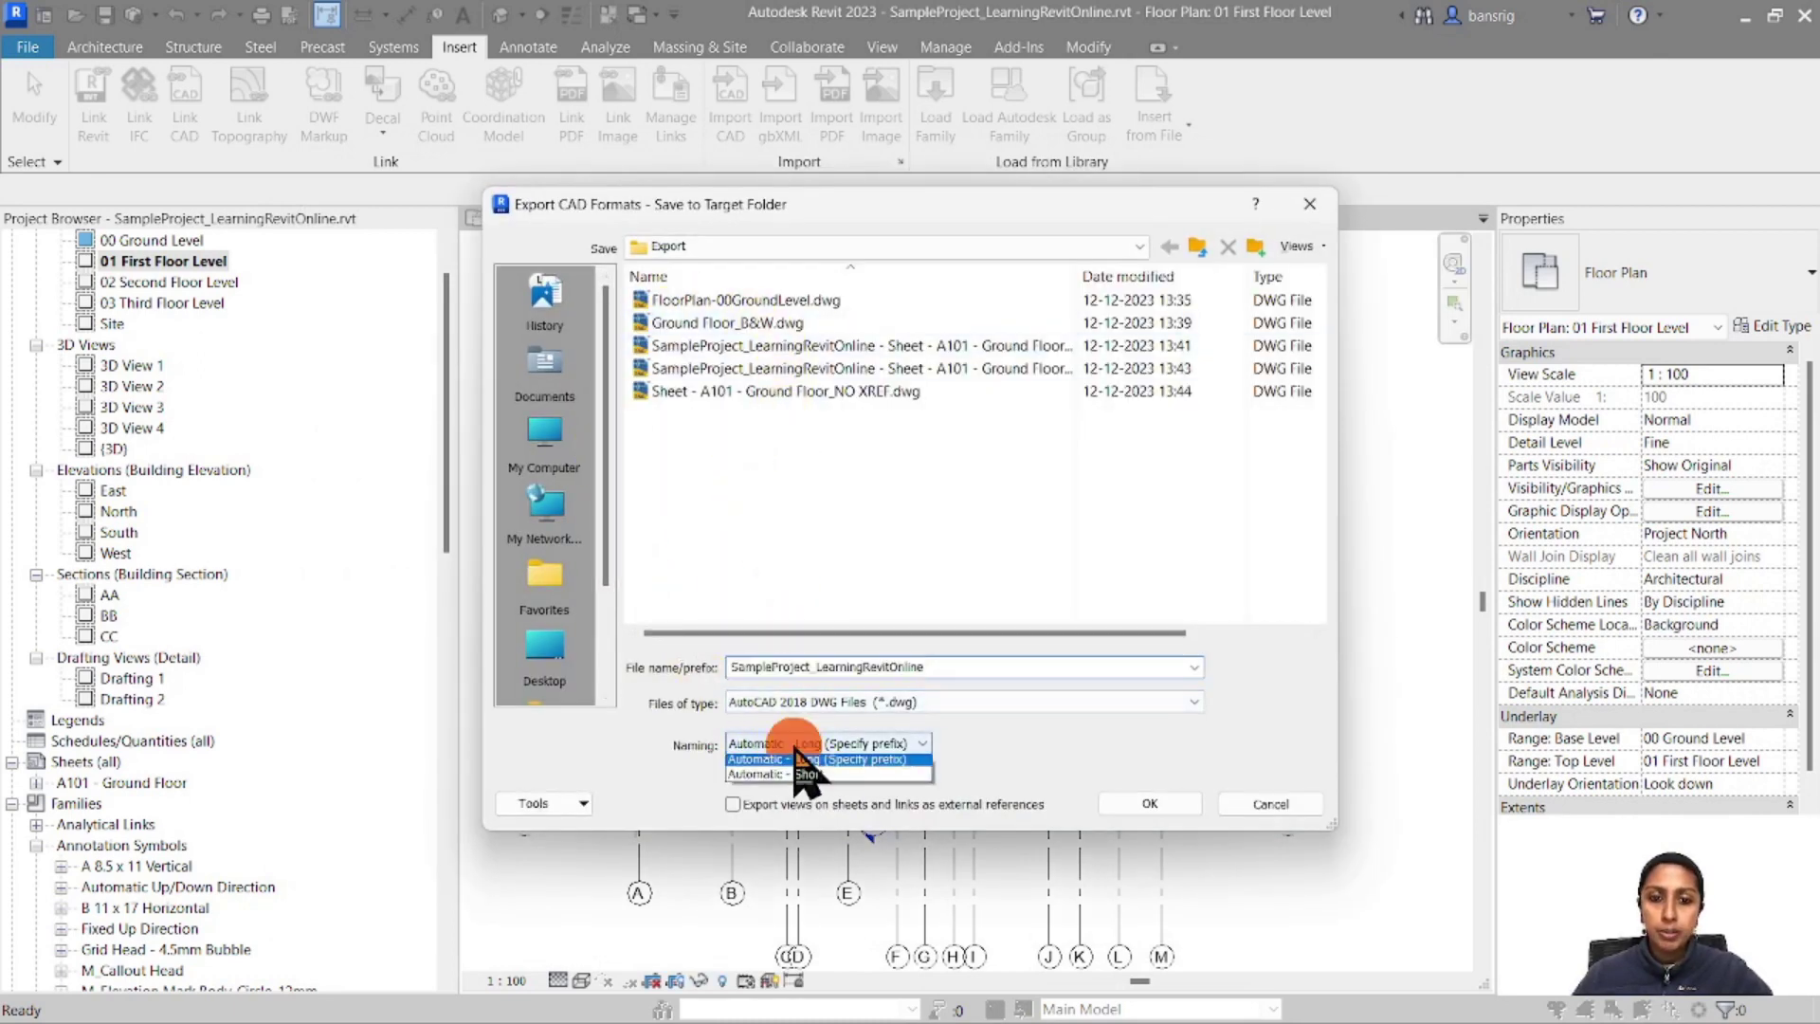
pyautogui.click(791, 778)
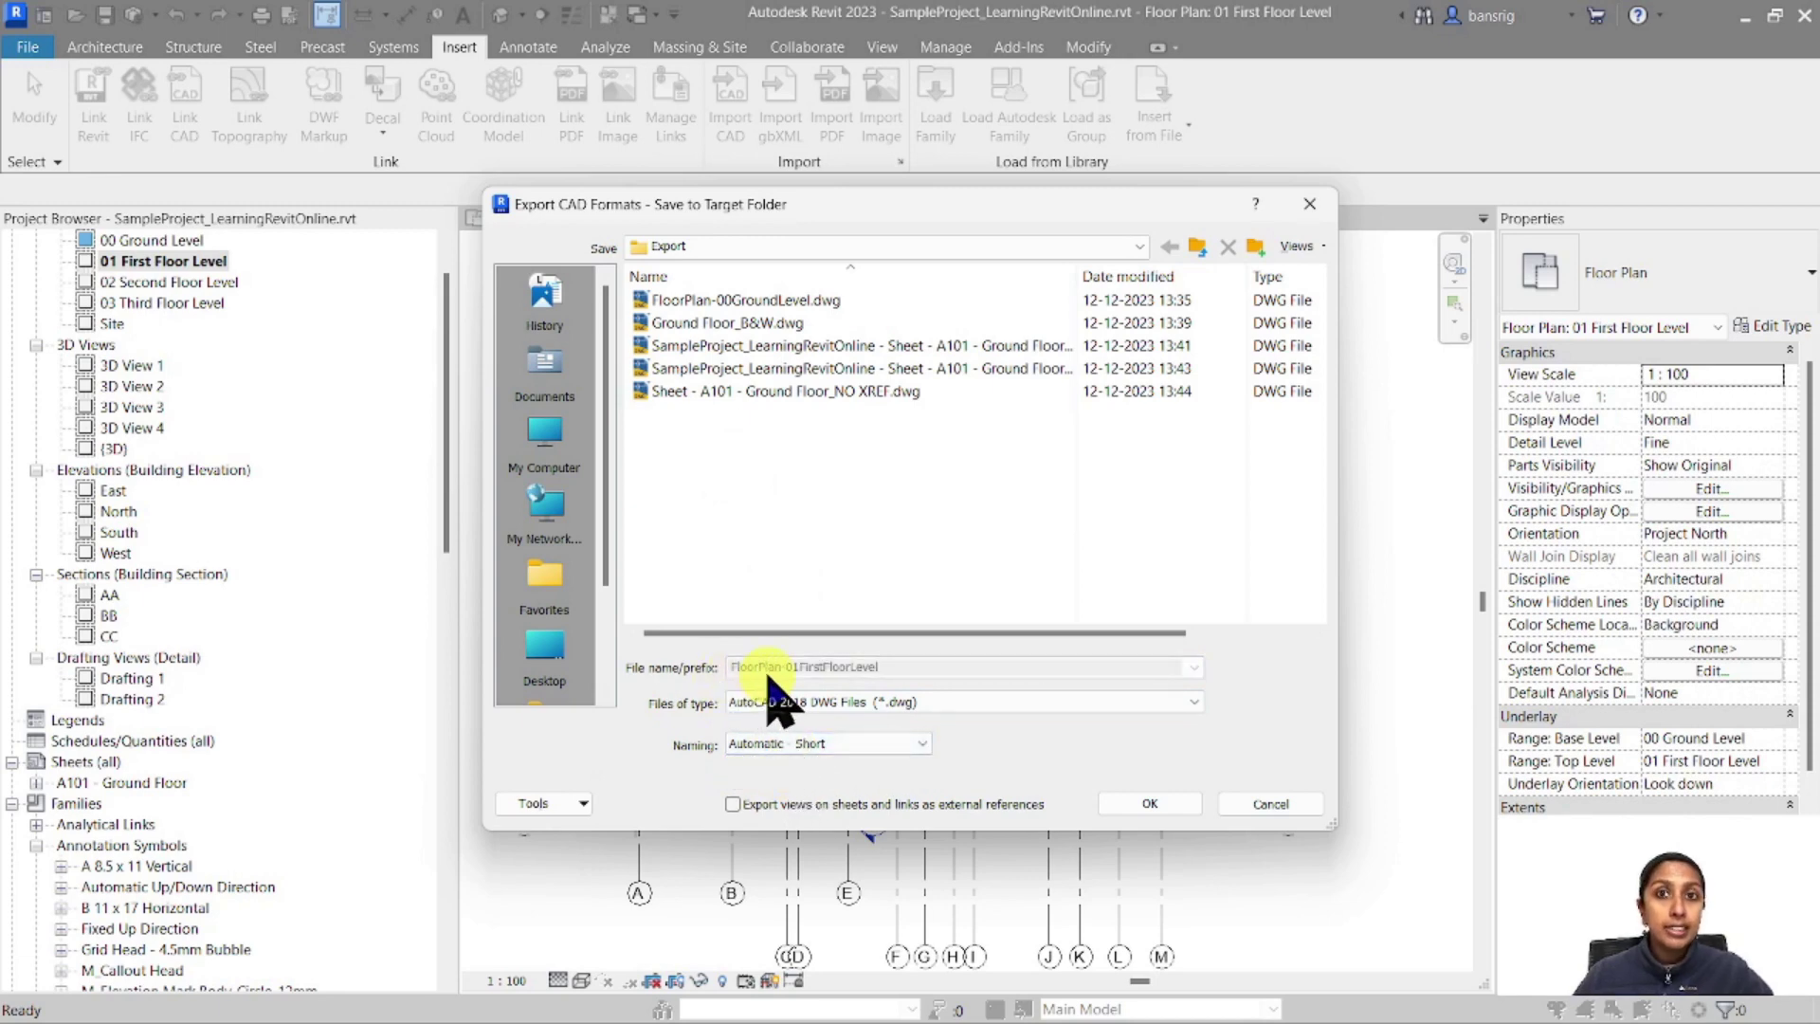
pyautogui.click(1142, 804)
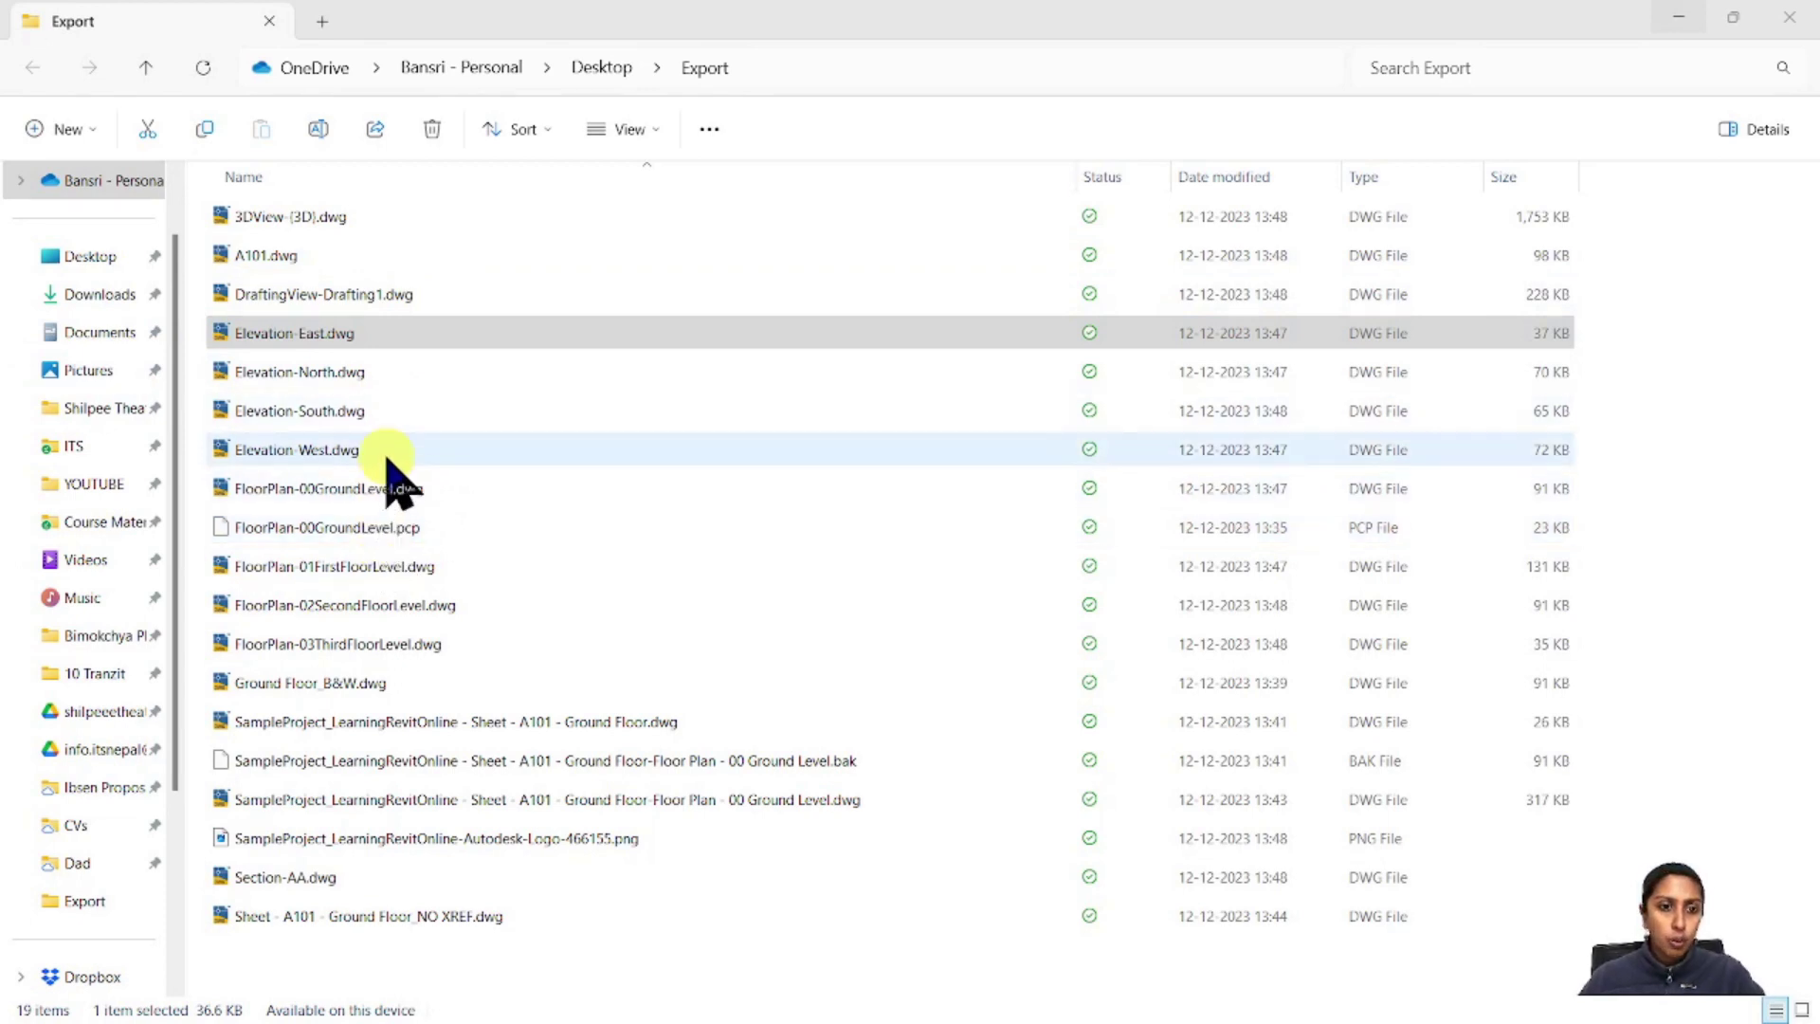
# Open Elevation-East.dwg in AutoCAD and inspect the 03 Third Floor Level line and the grid 10 label
pyautogui.doubleClick(327, 342)
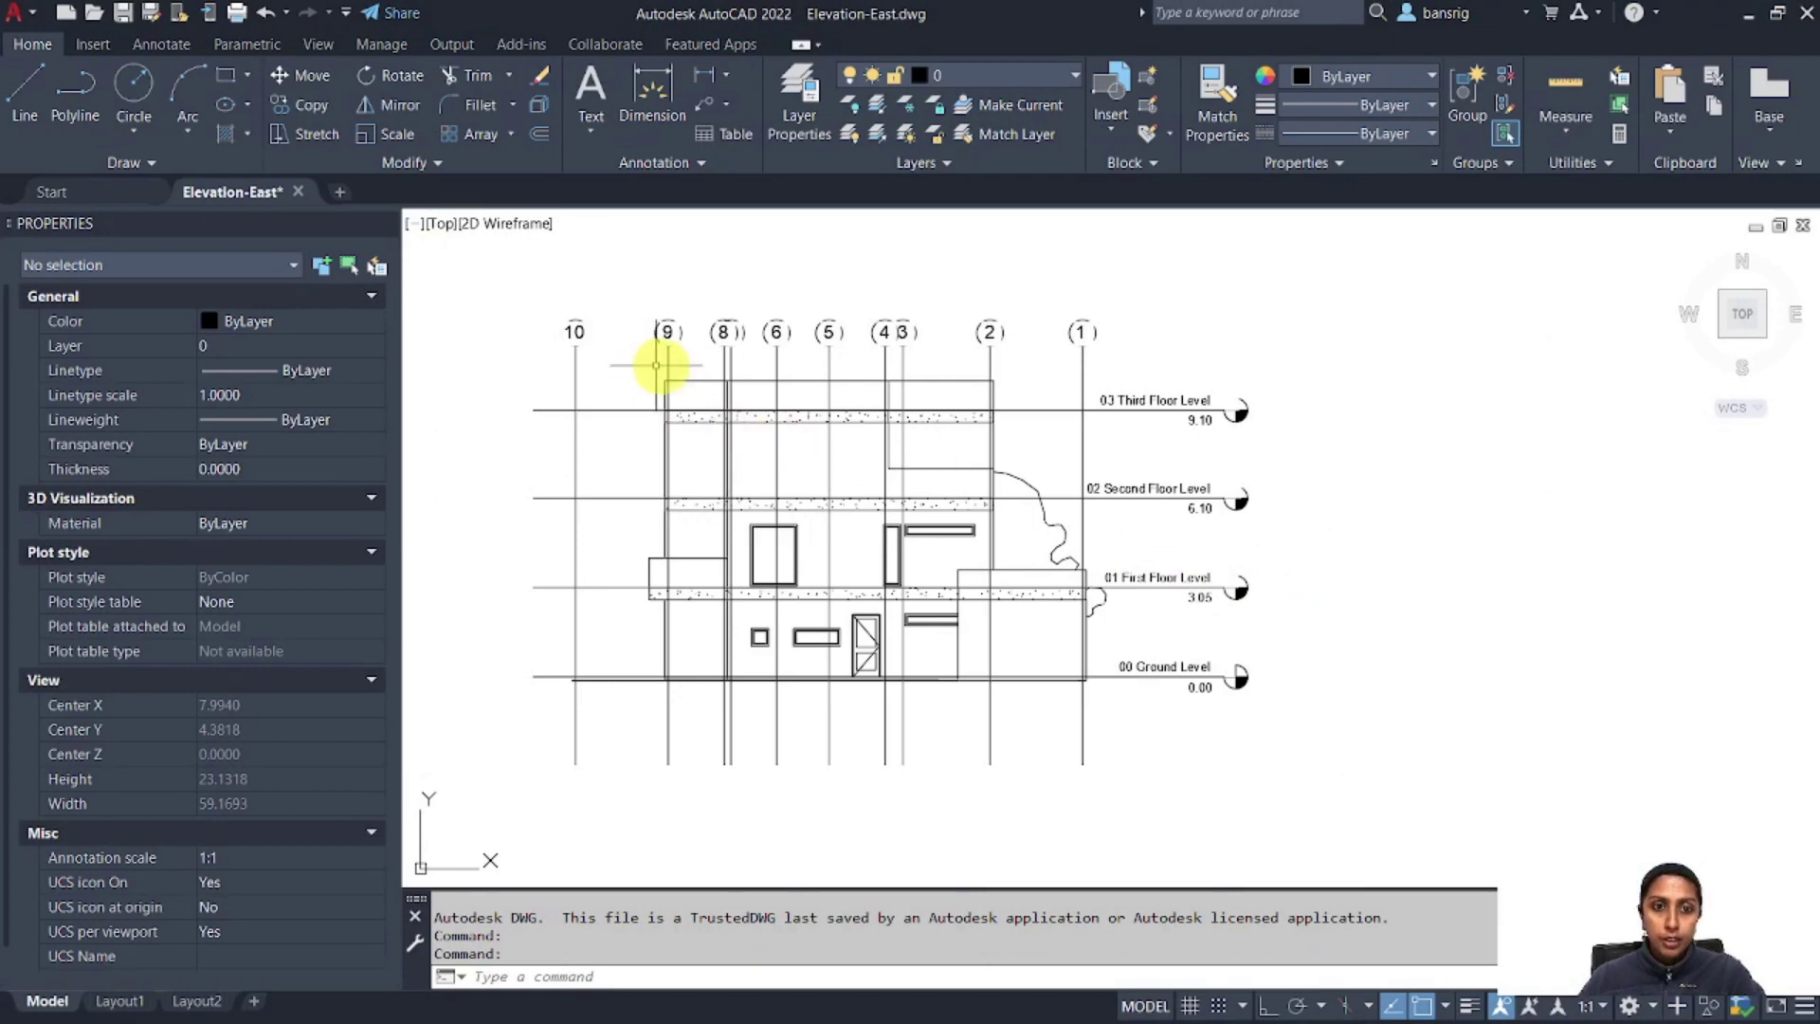
pyautogui.click(993, 410)
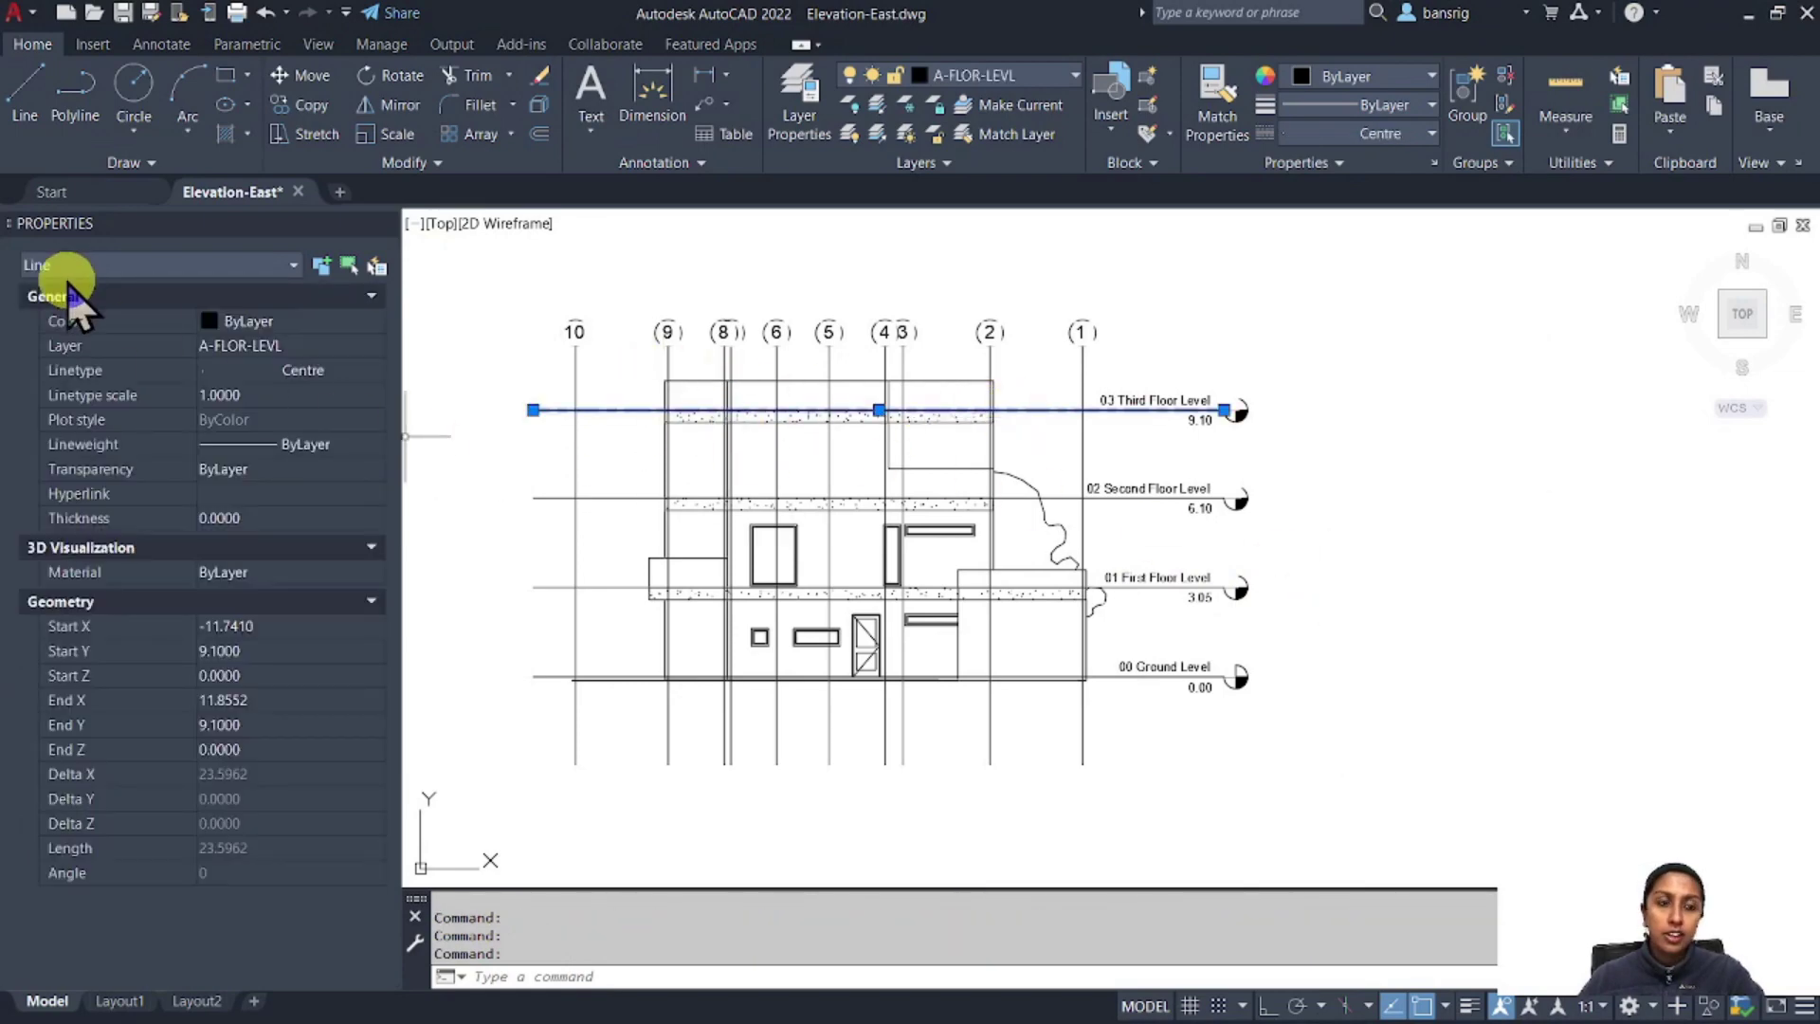
pyautogui.press('Escape')
pyautogui.scroll(2, 569, 332)
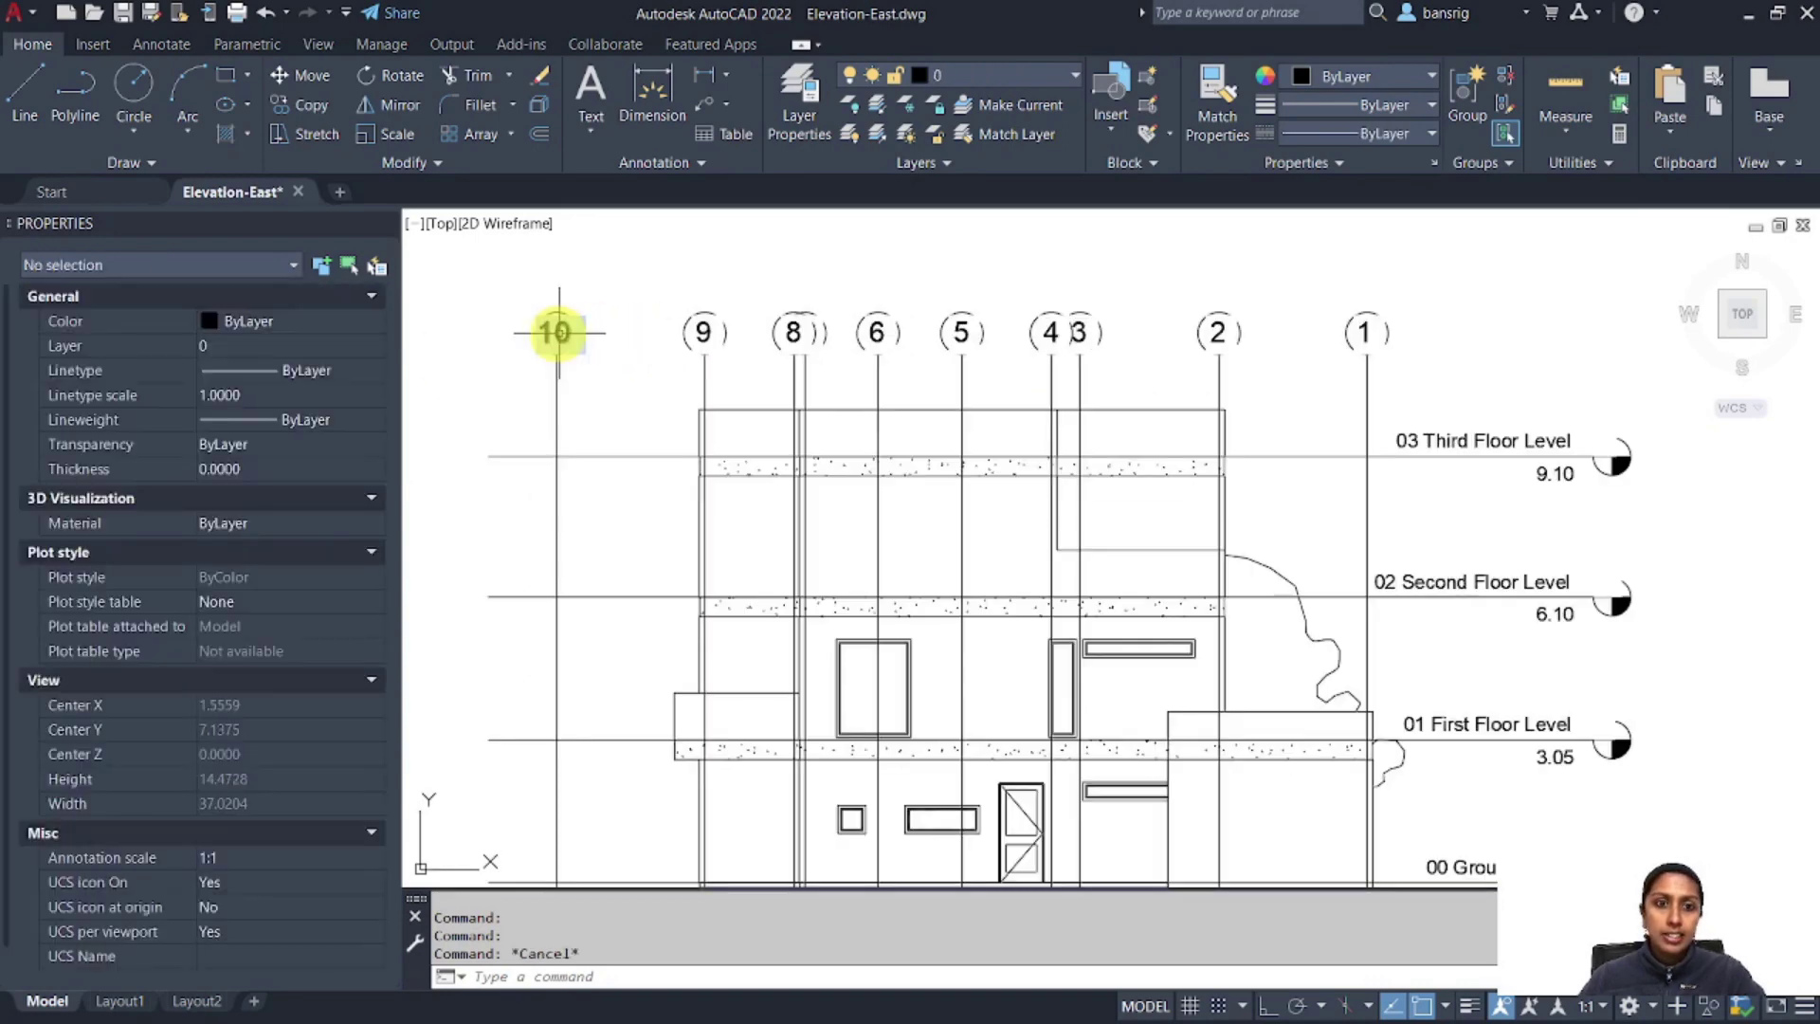
pyautogui.click(544, 332)
pyautogui.press('Escape')
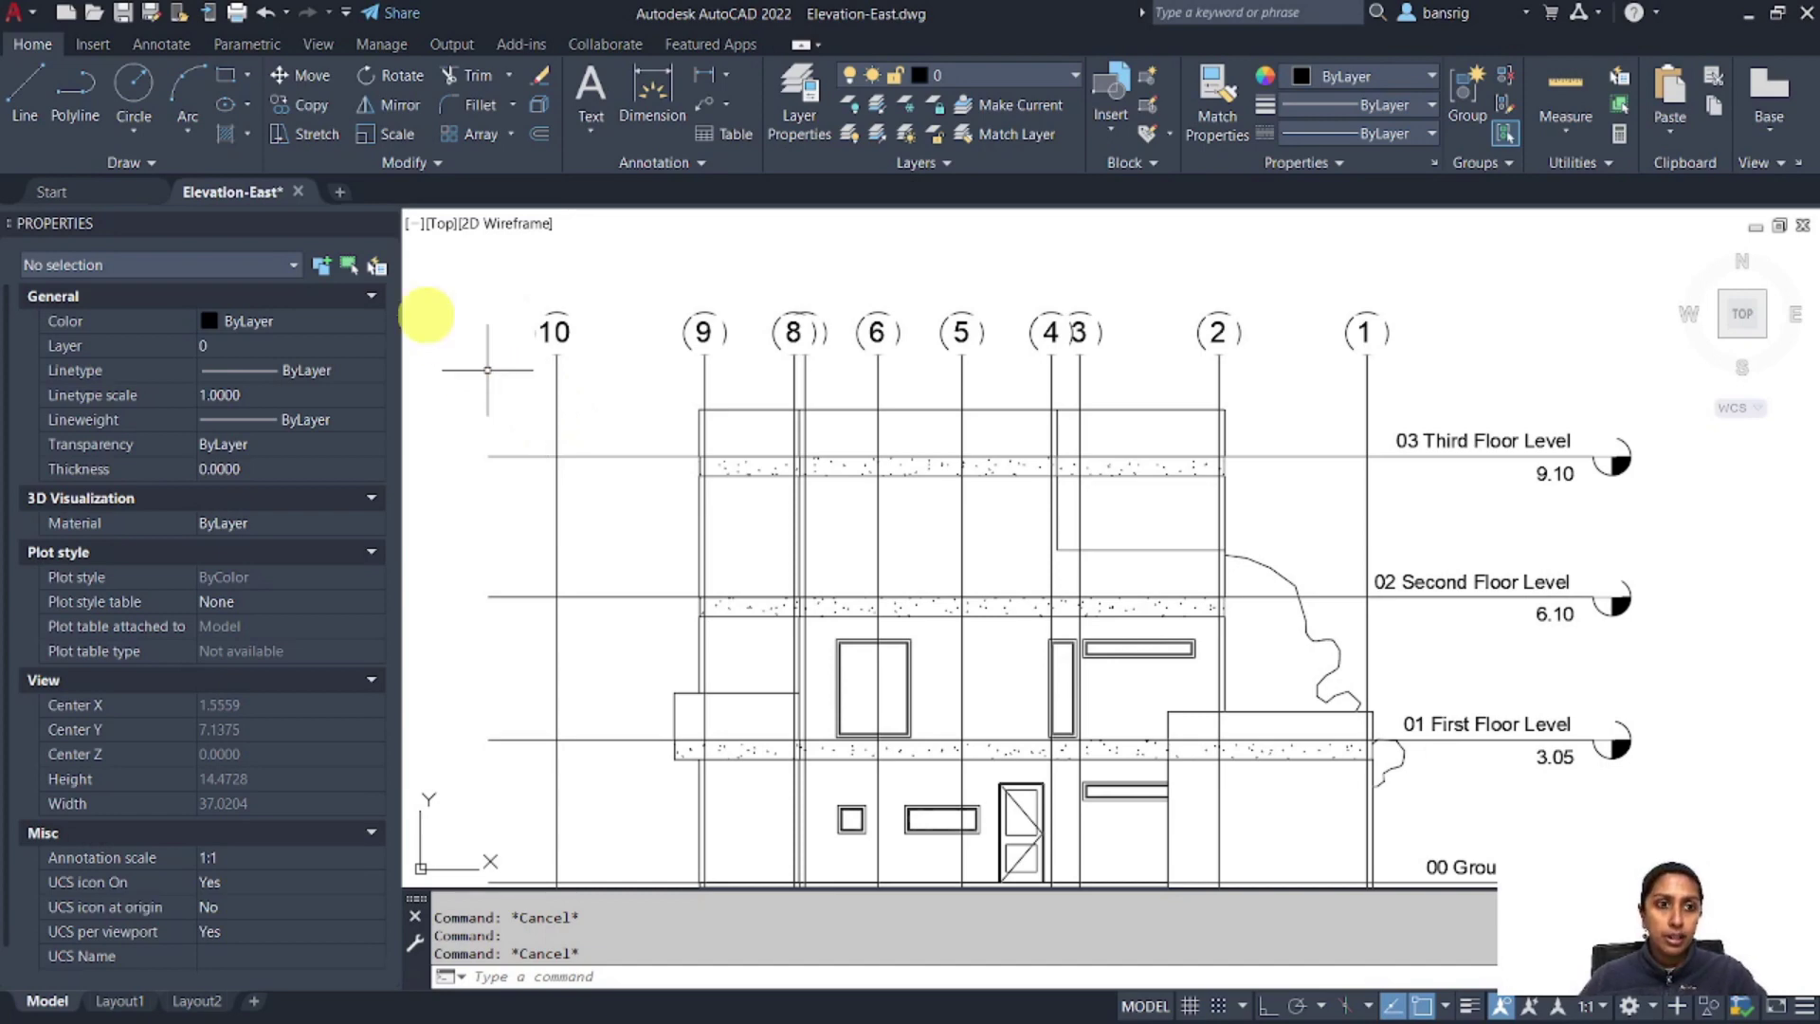
# Close the Elevation-East drawing without saving and open 3DView-{3D}.dwg from the Export folder
pyautogui.click(297, 192)
pyautogui.click(971, 573)
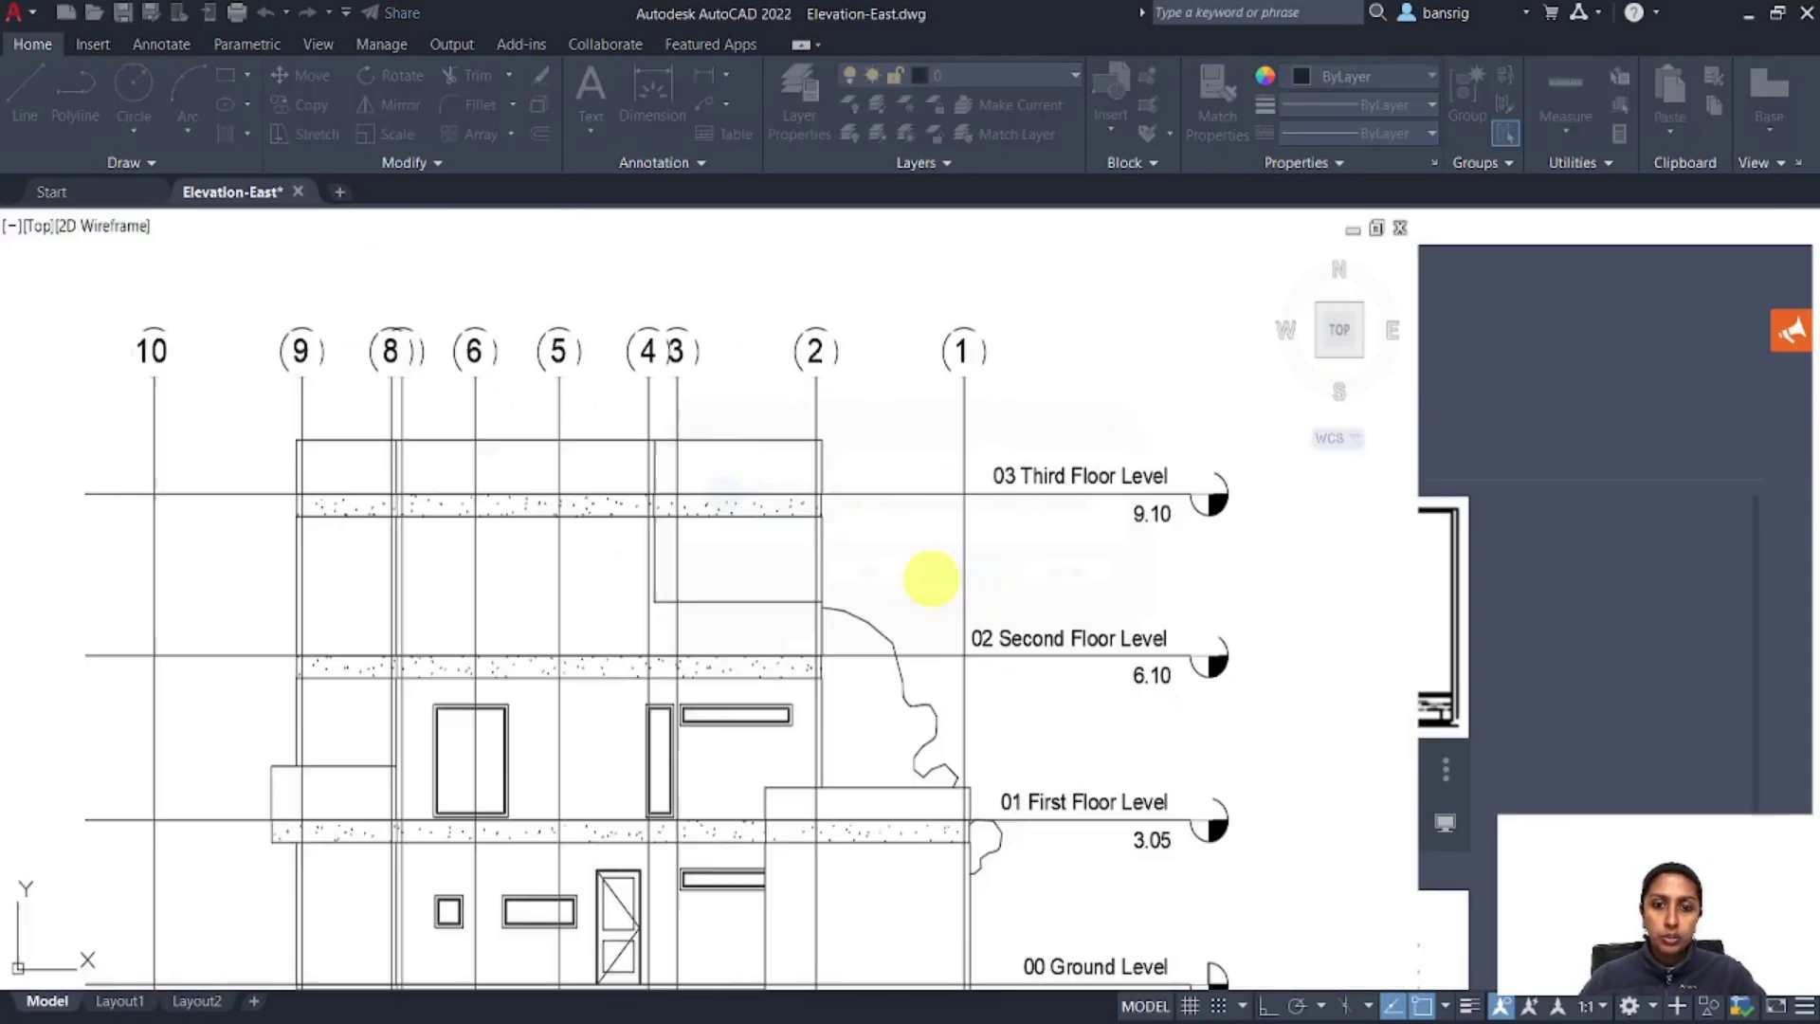
pyautogui.hotkey('alt', 'Tab')
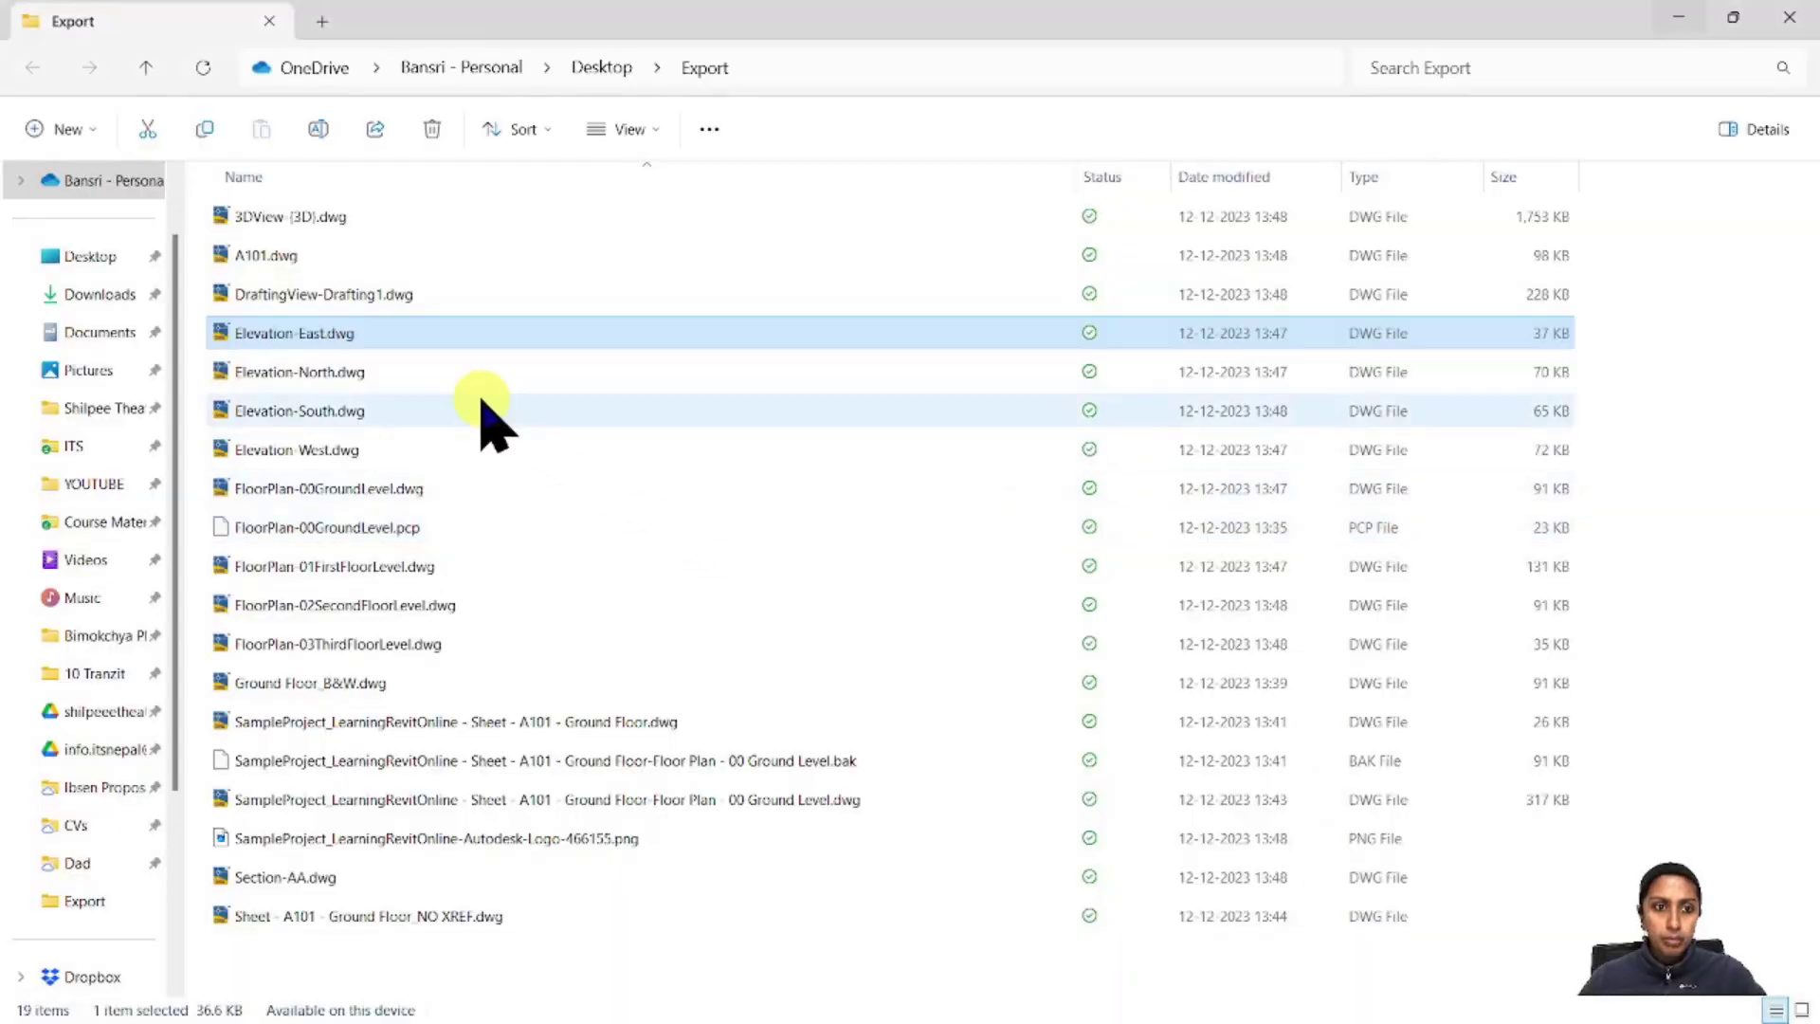
pyautogui.click(276, 244)
pyautogui.hotkey('alt', 'Tab')
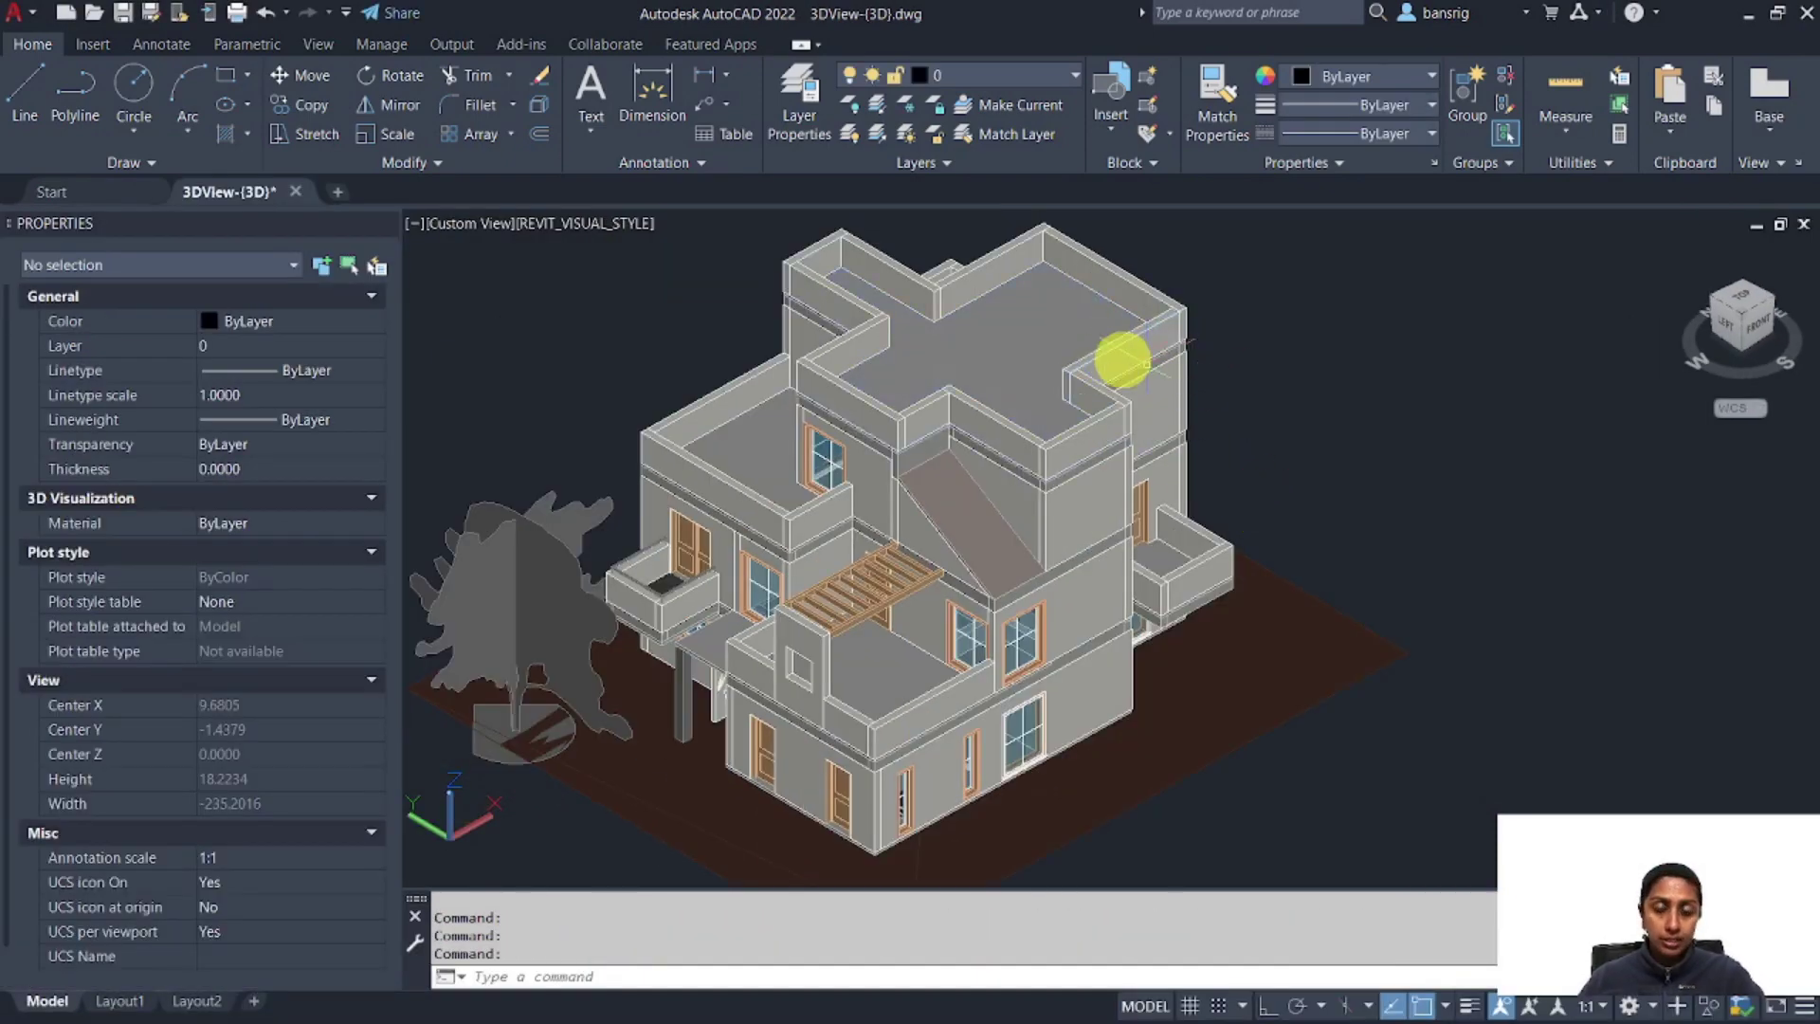
# Inspect the roof parapet wall's object type and properties, and examine the roof slab and terrace pergola in the 3D model
pyautogui.scroll(5, 1121, 353)
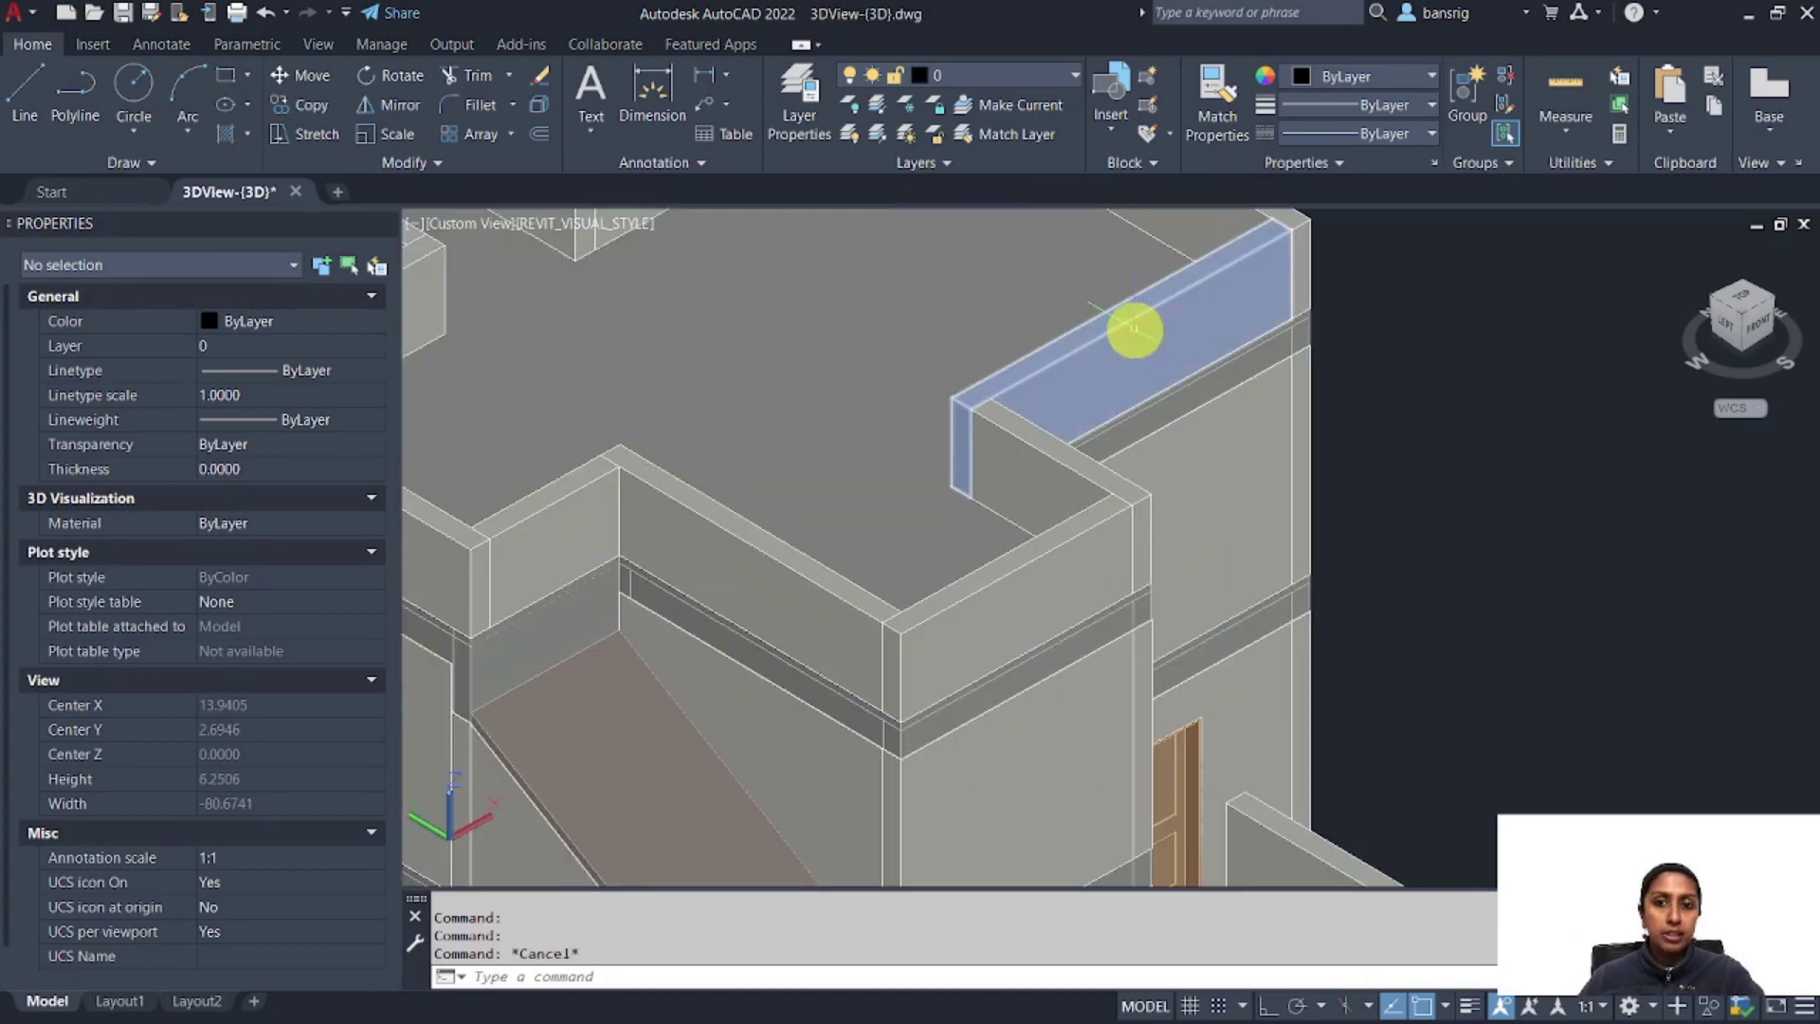
pyautogui.click(1134, 328)
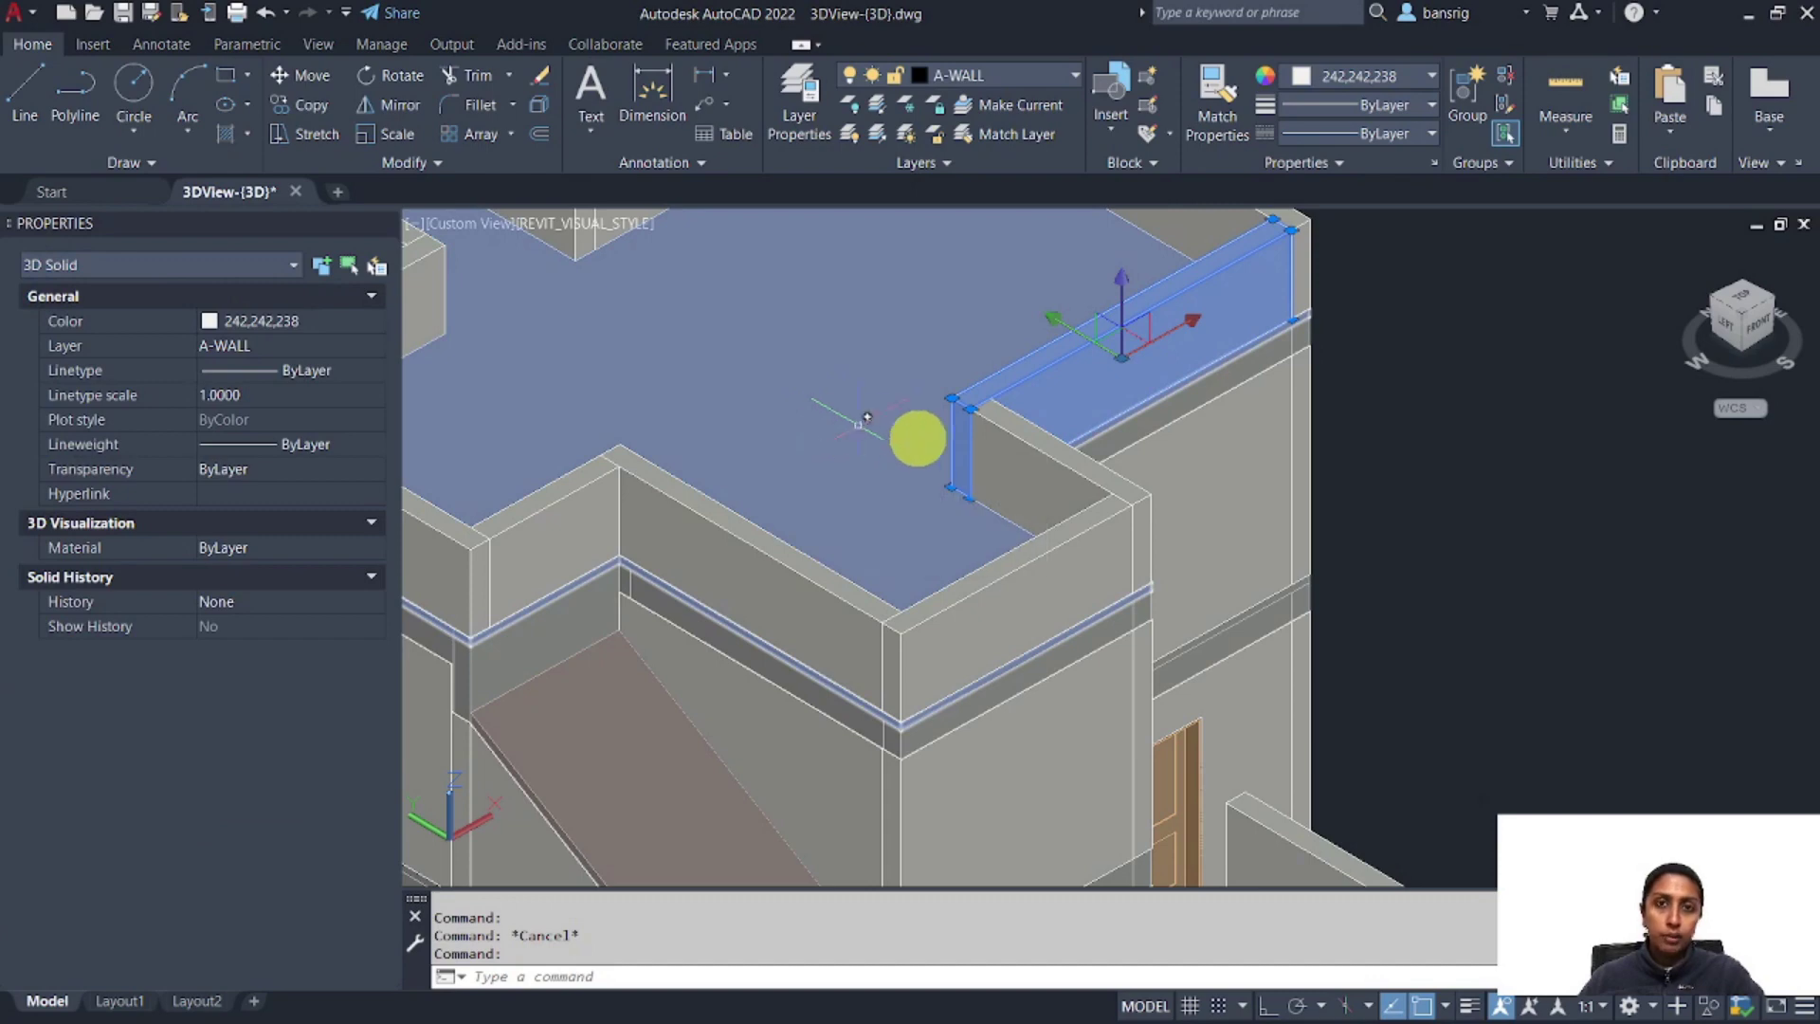
pyautogui.moveTo(932, 441)
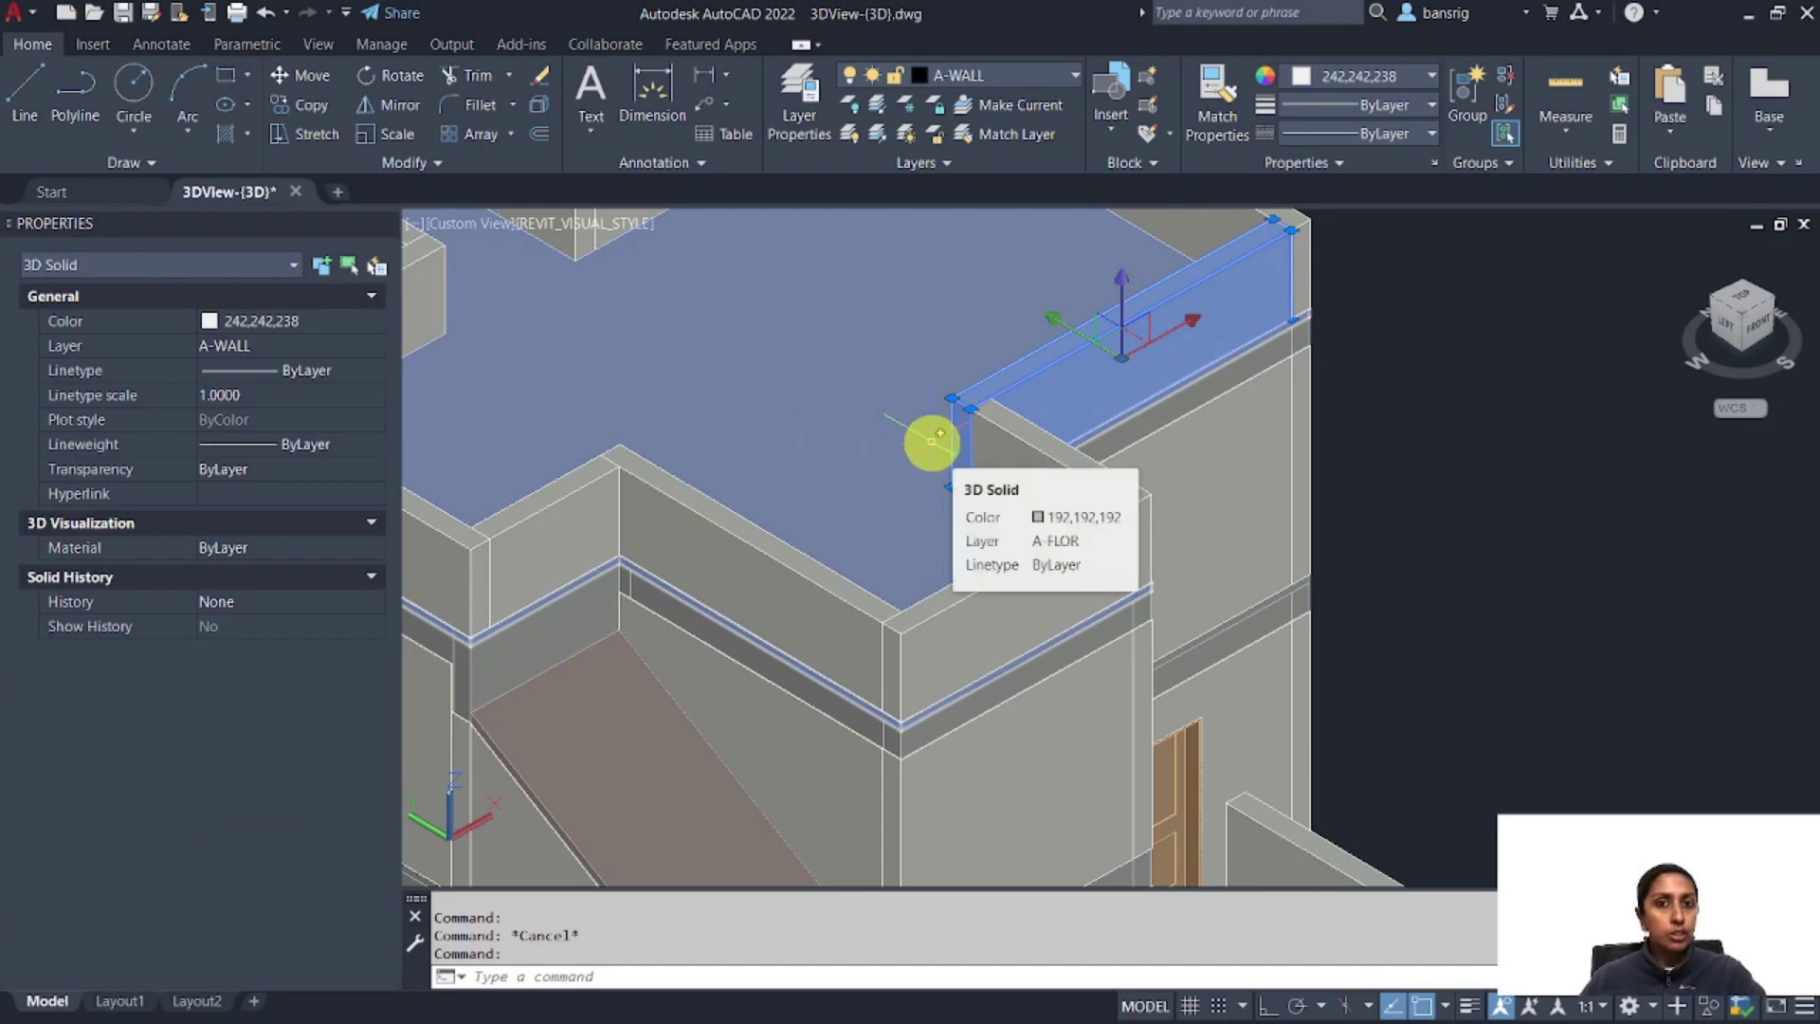
pyautogui.press('Escape')
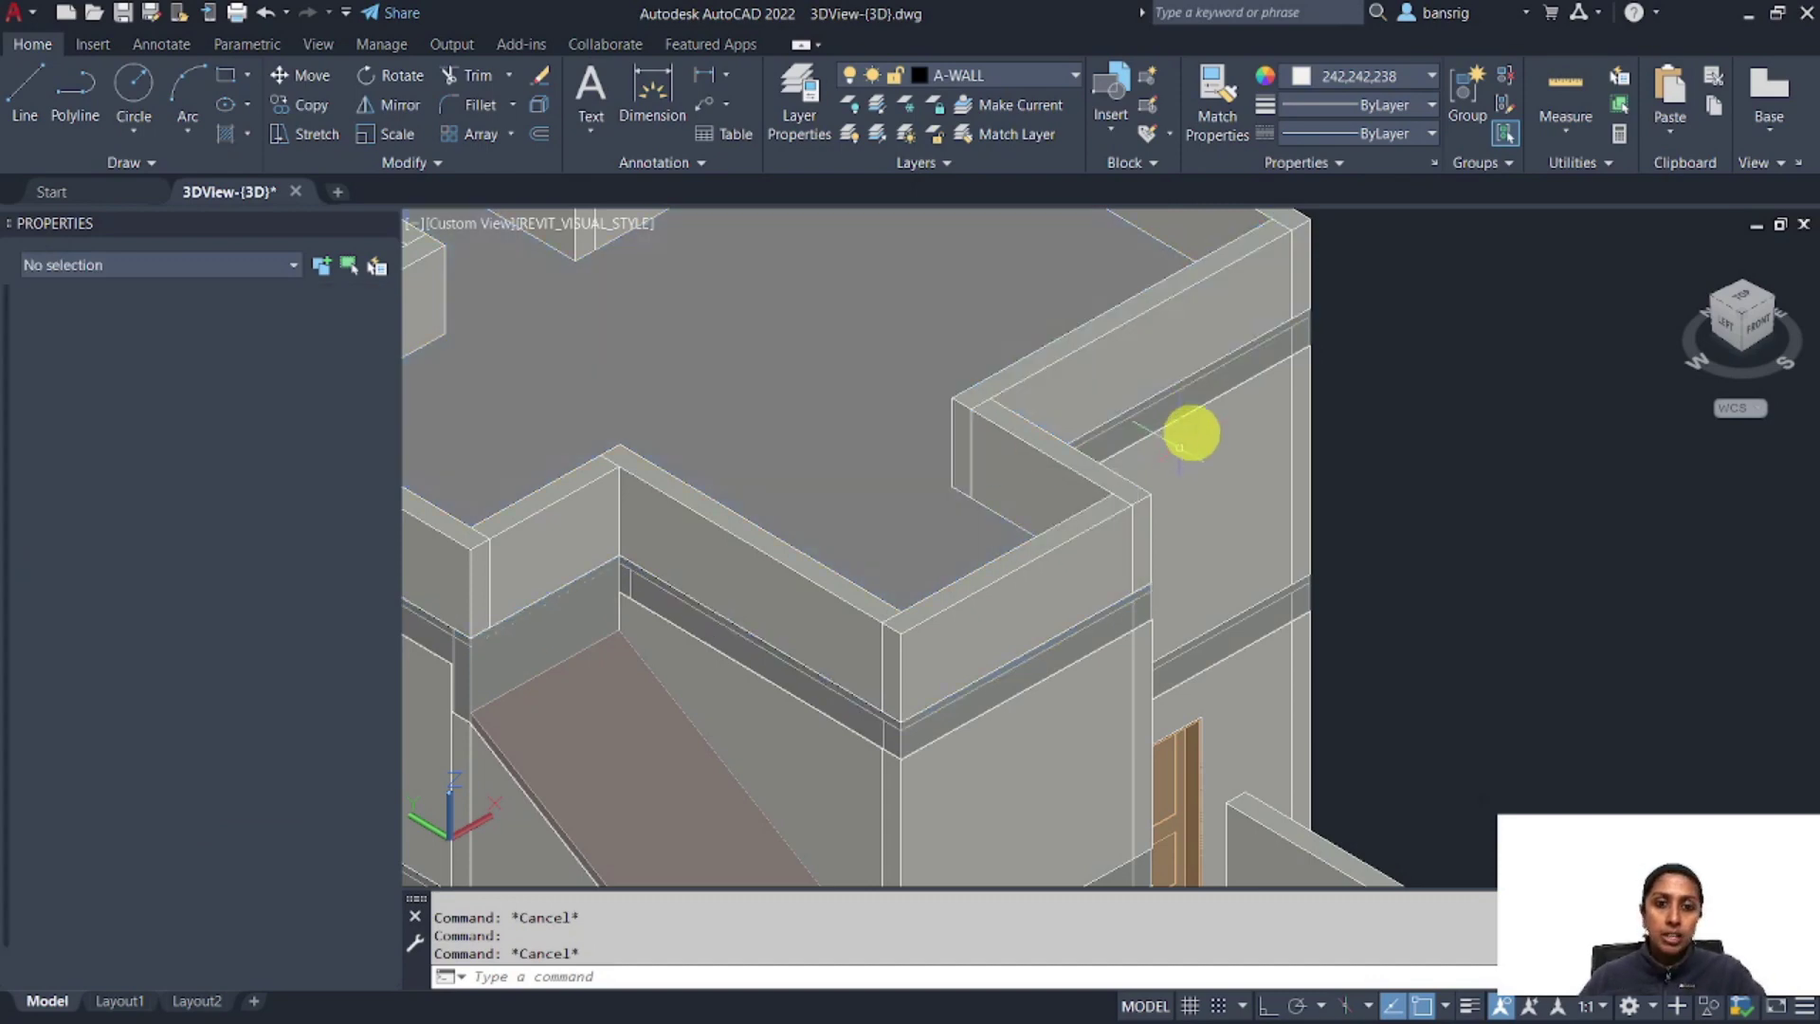
pyautogui.scroll(-5, 1191, 426)
pyautogui.scroll(5, 1150, 508)
pyautogui.click(959, 559)
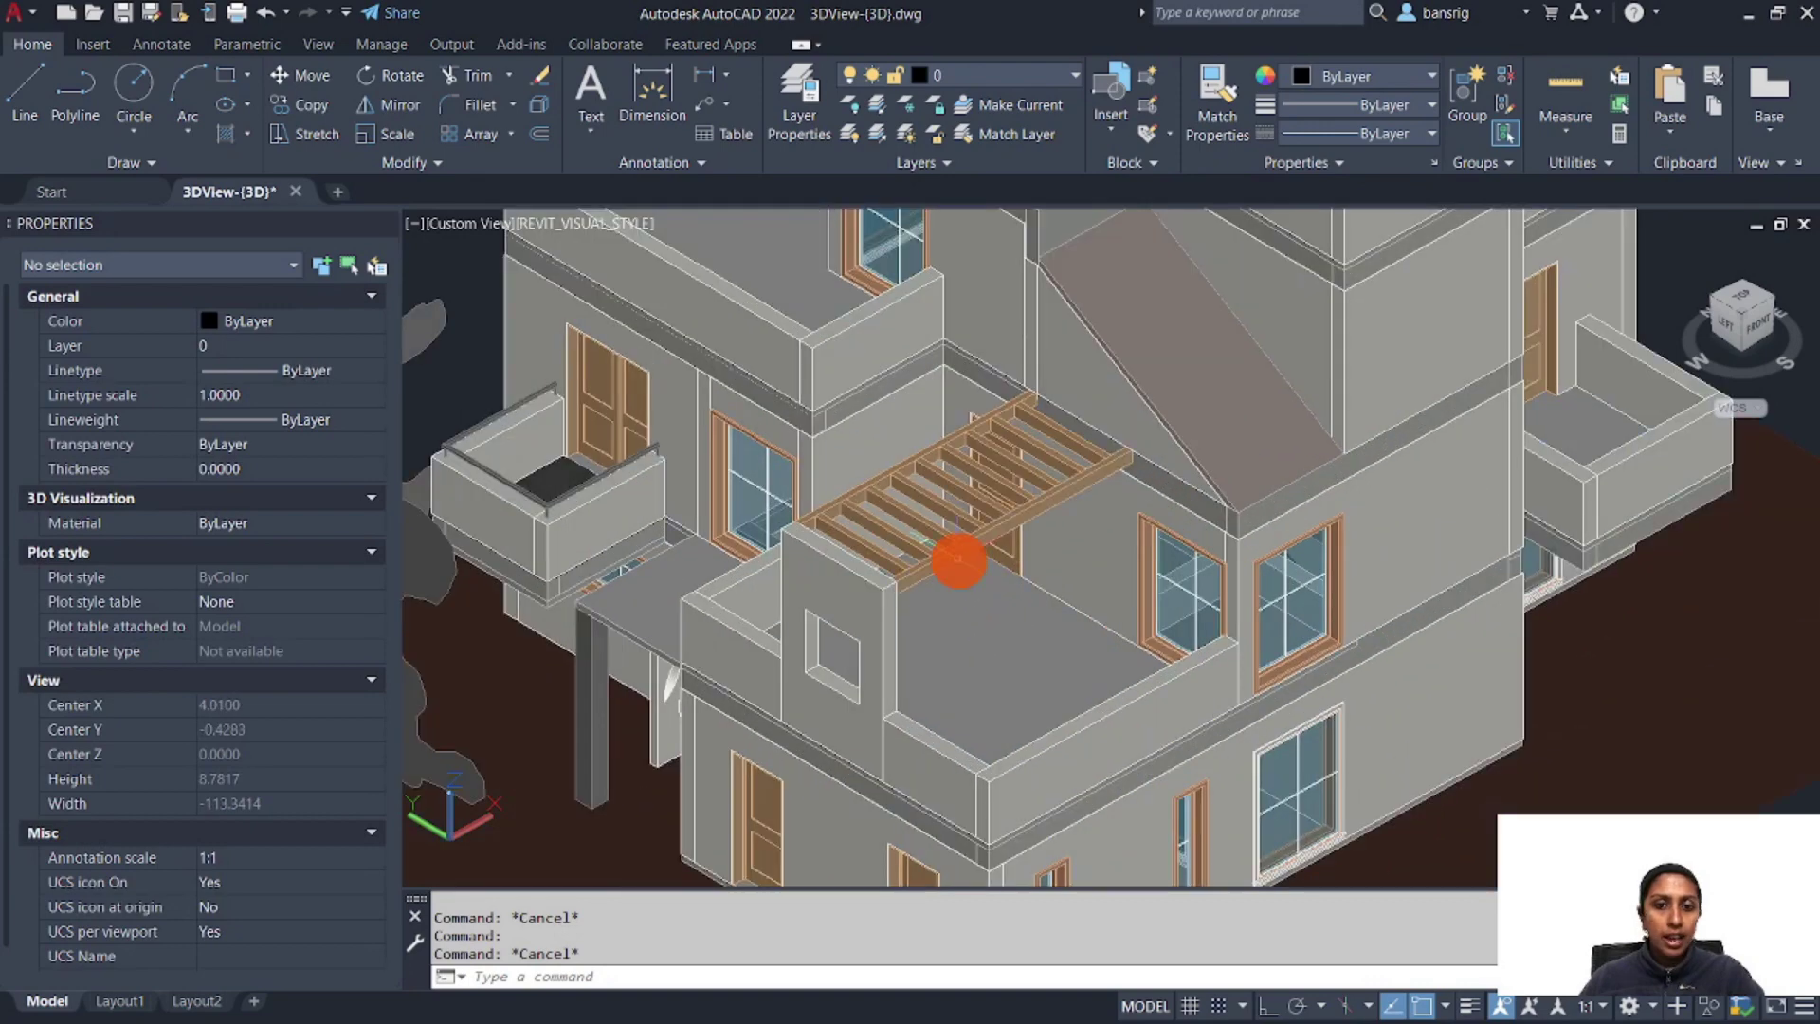
pyautogui.press('Escape')
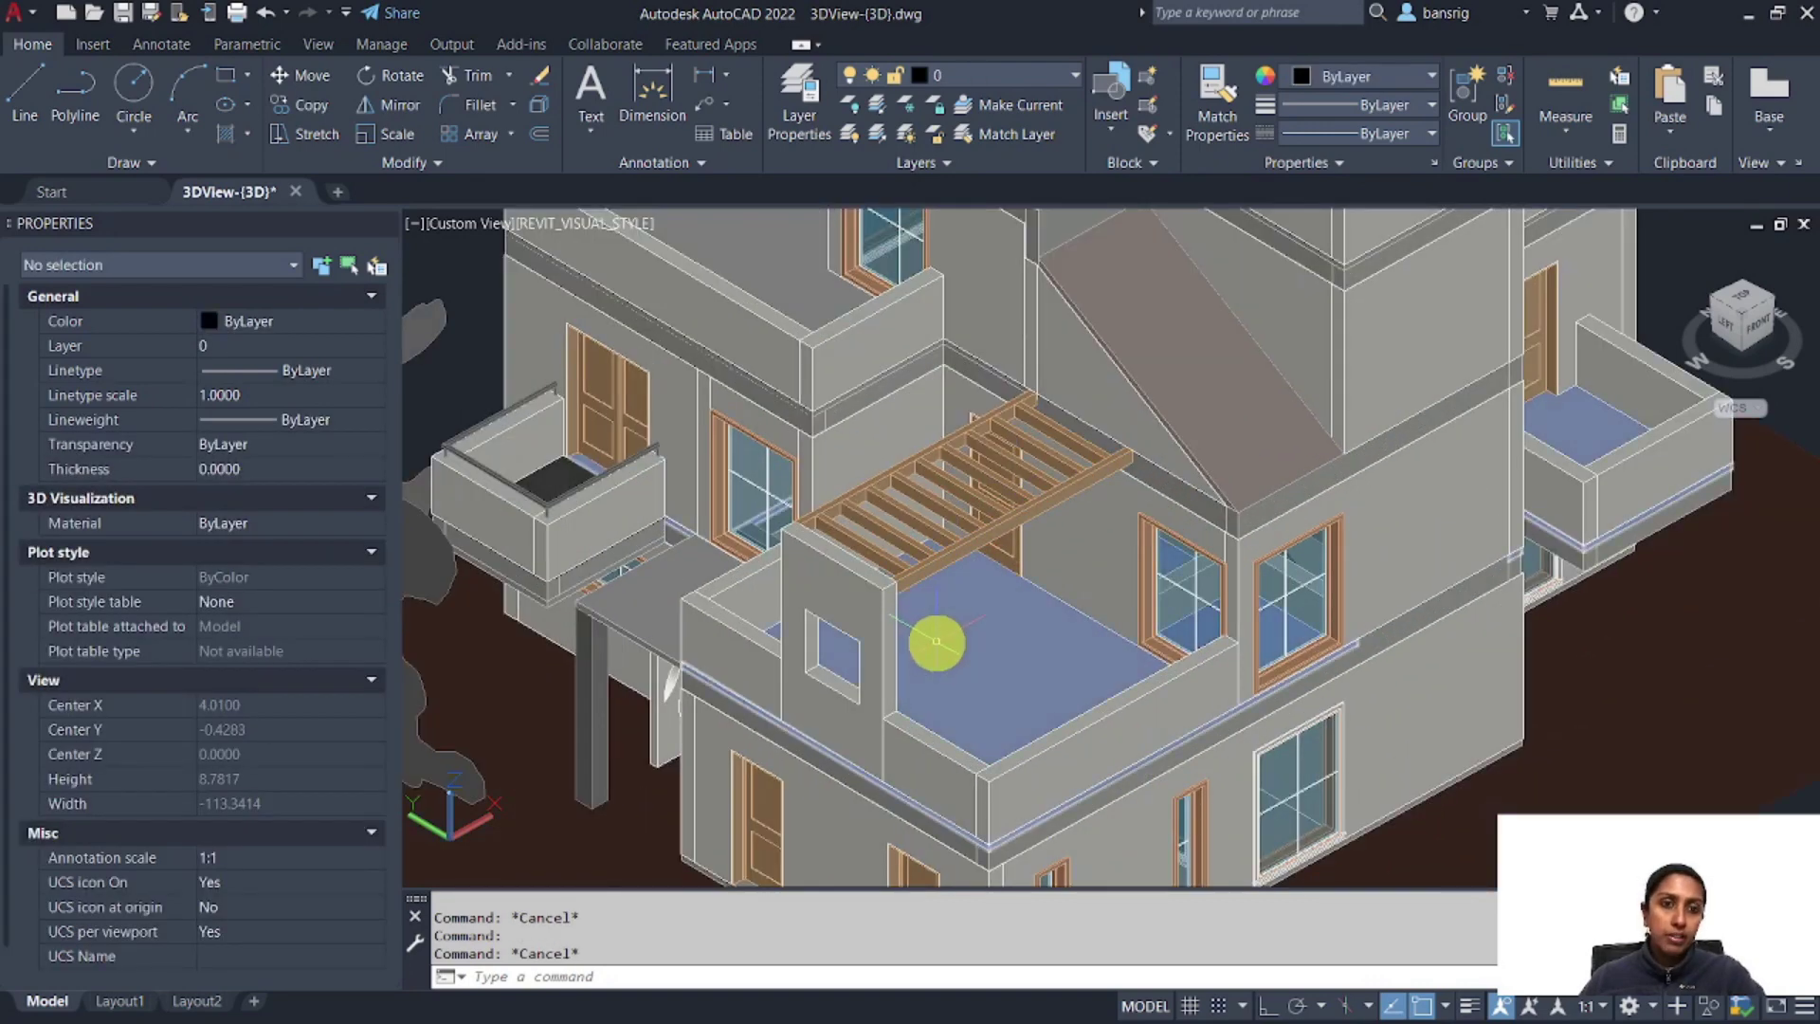
pyautogui.scroll(-5, 833, 569)
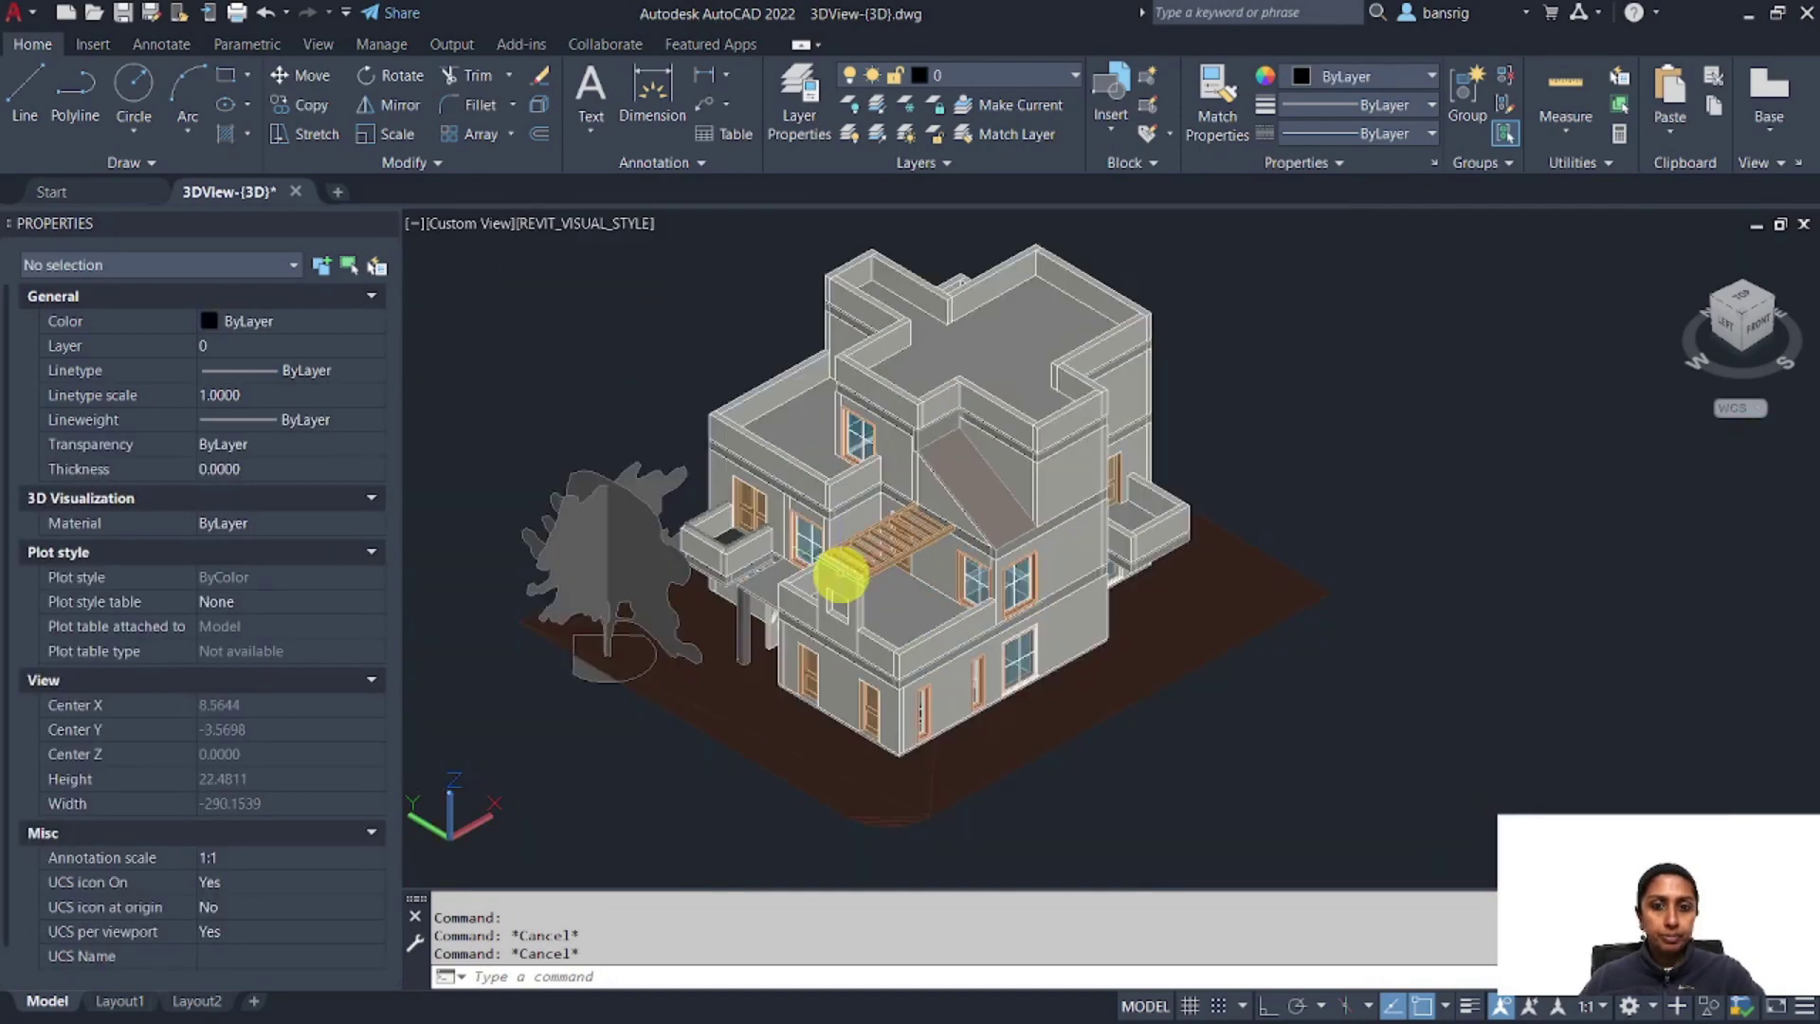